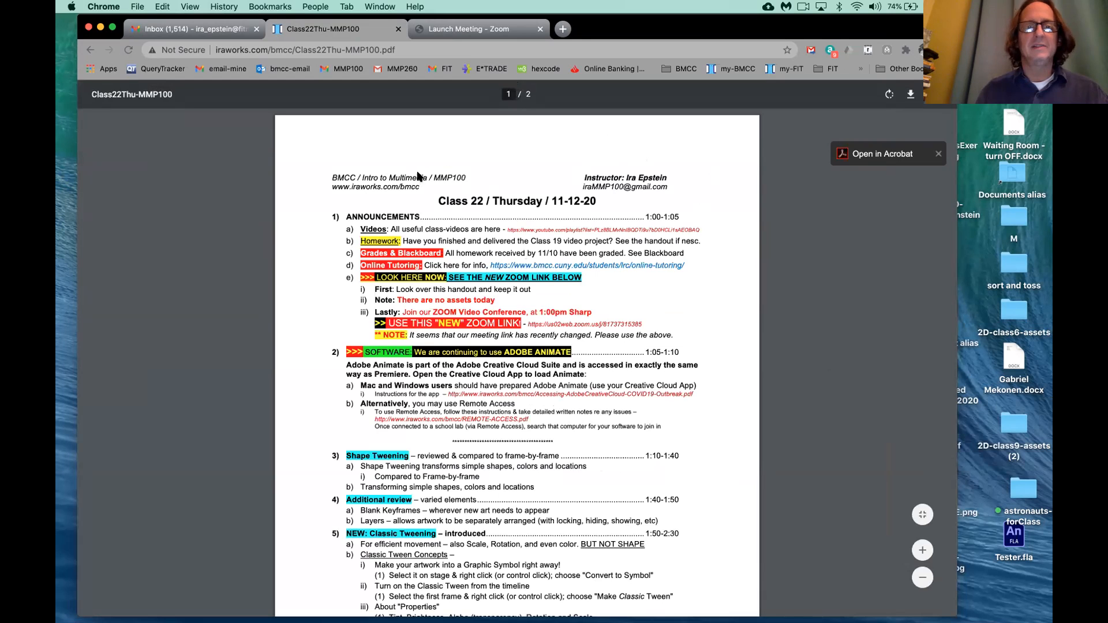
Read through the Class 22 handout from the announcements to the Classic Tweening section at an enlarged page size
key("super+equal")
key("super+equal")
key("super+equal")
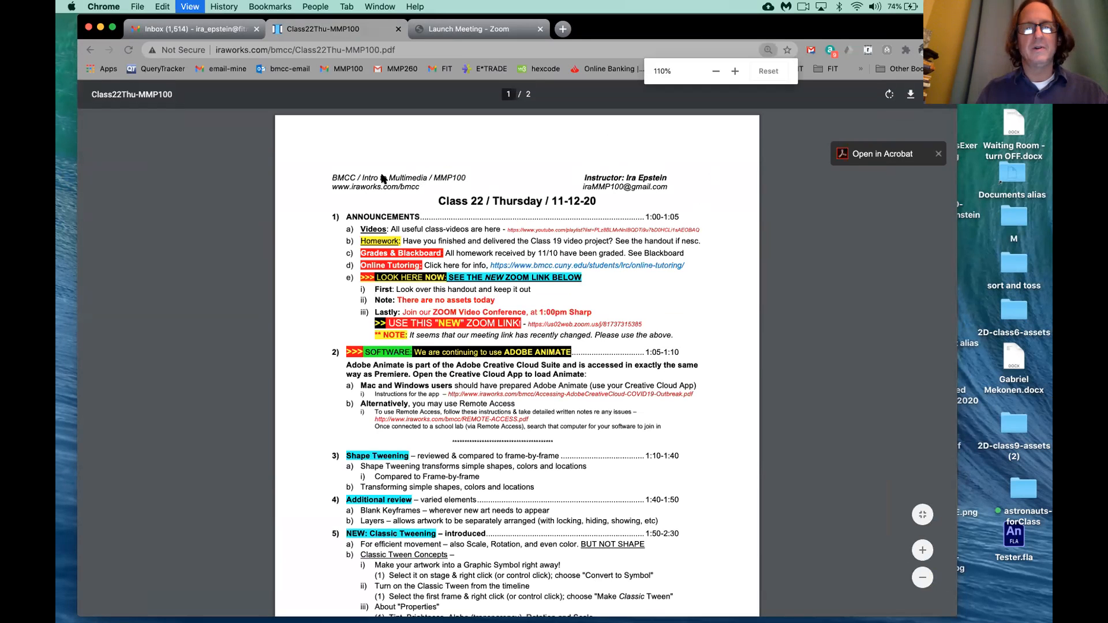
scroll(361, 316, "down", 4)
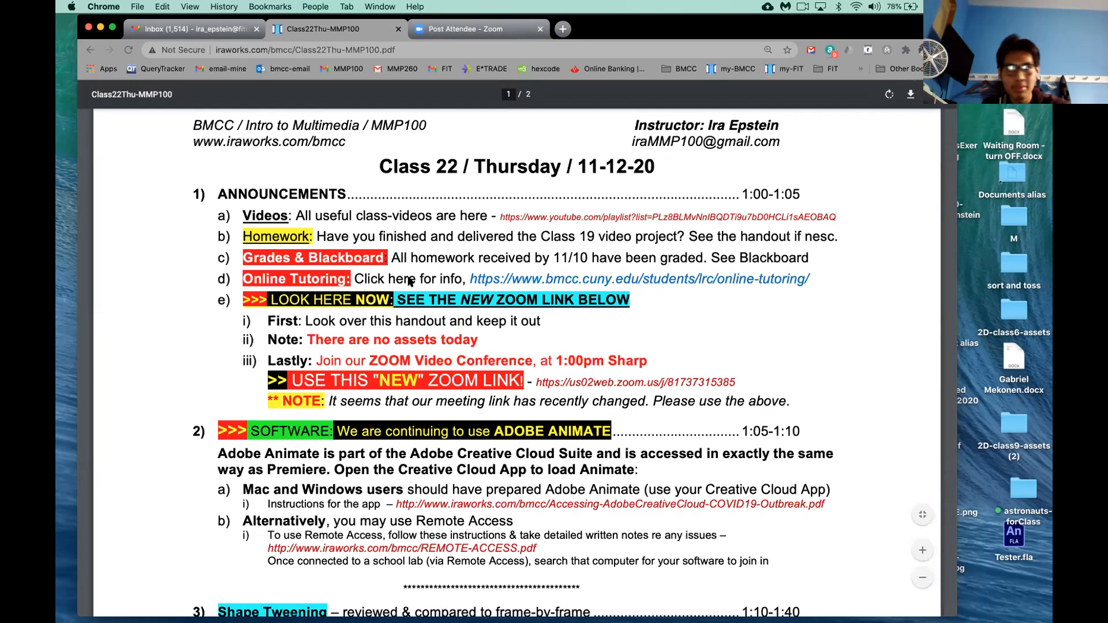
scroll(409, 281, "down", 2)
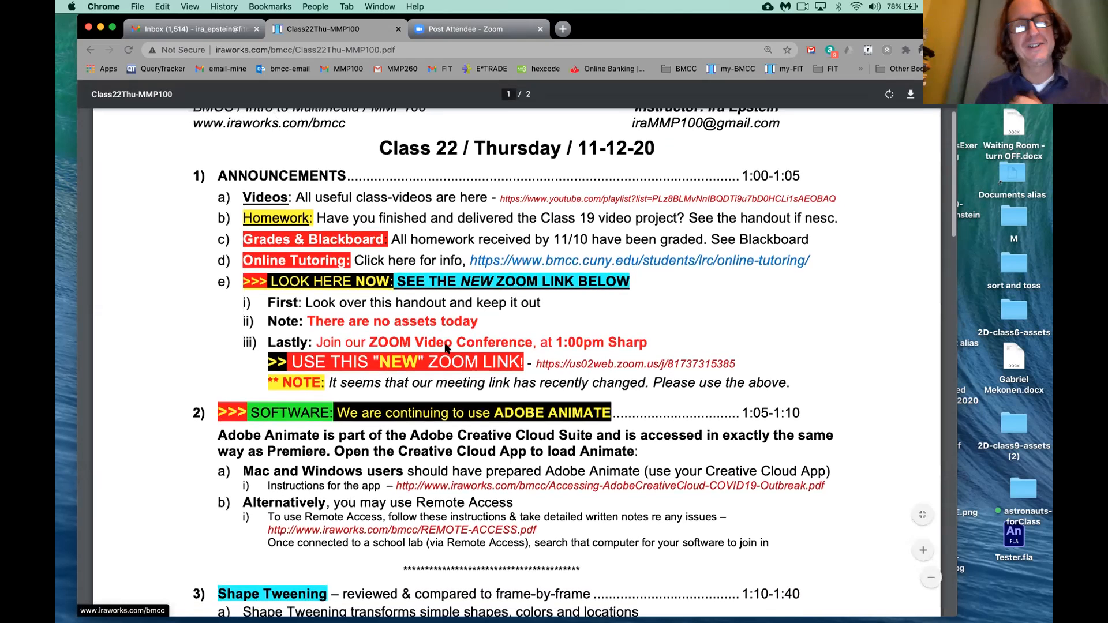
scroll(447, 348, "down", 1)
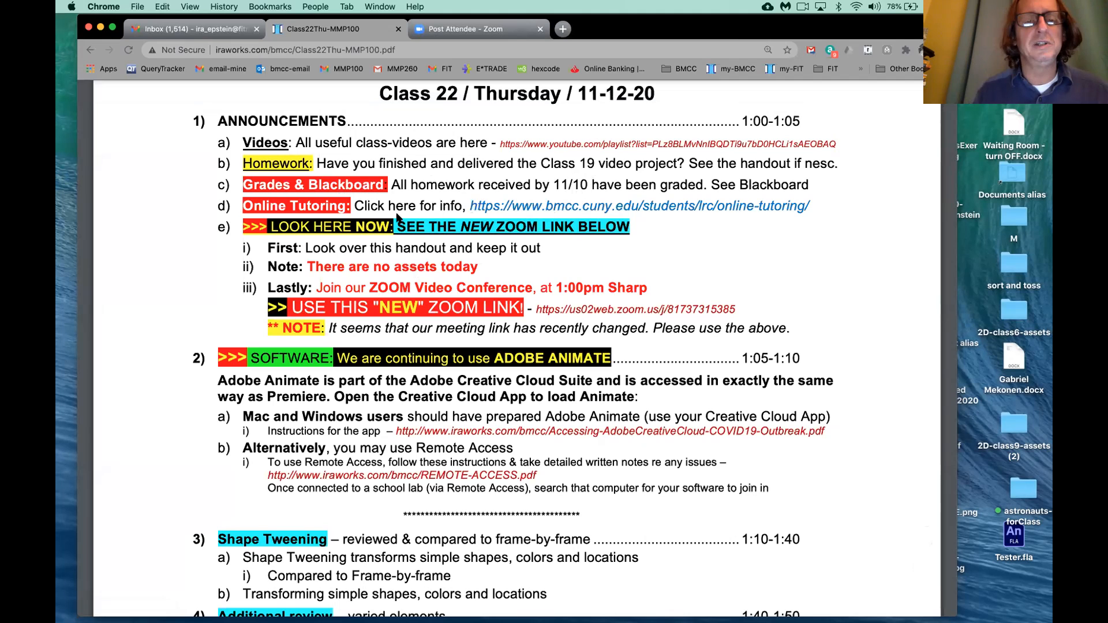
scroll(441, 305, "down", 3)
scroll(440, 305, "down", 2)
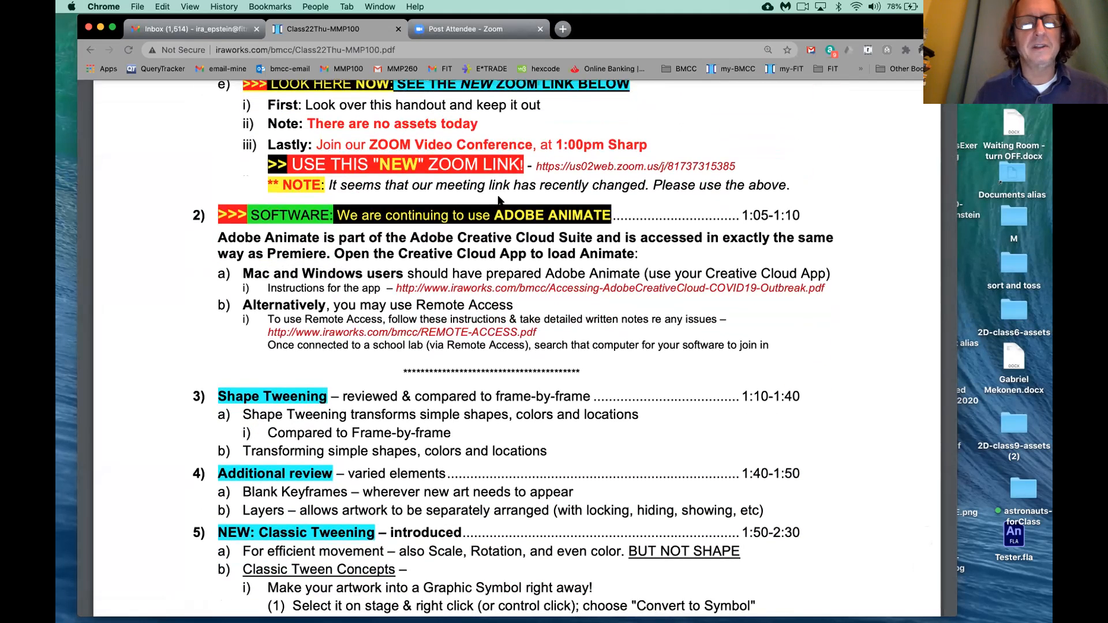
scroll(404, 293, "down", 3)
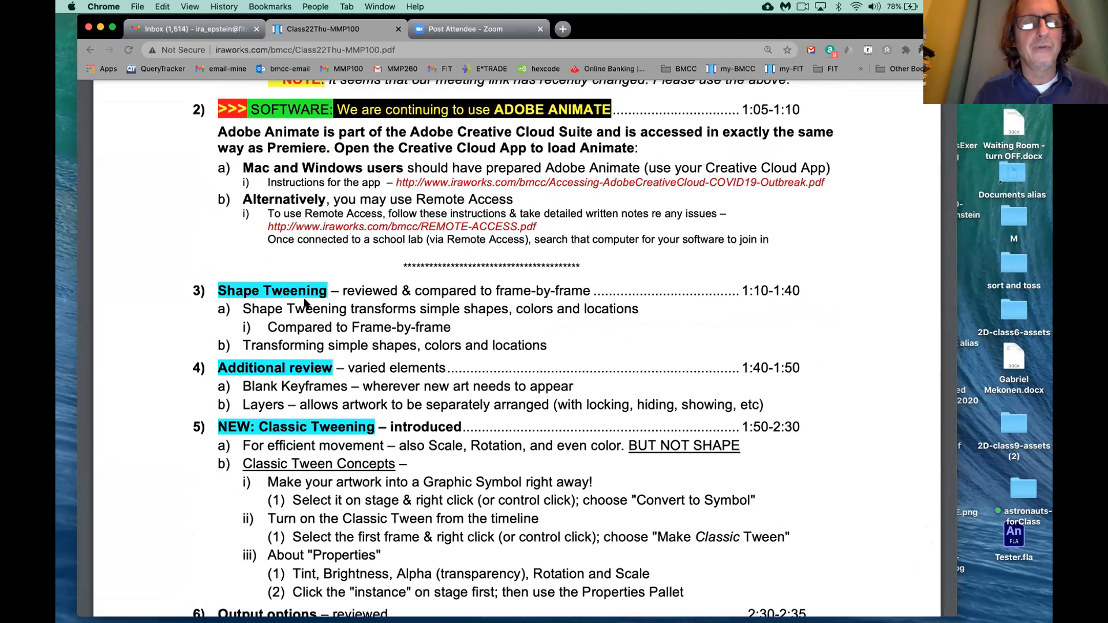
Launch Adobe Animate 2020, skipping the Osaka font download and declining to open the auto-recovered file
mouse_move(376, 612)
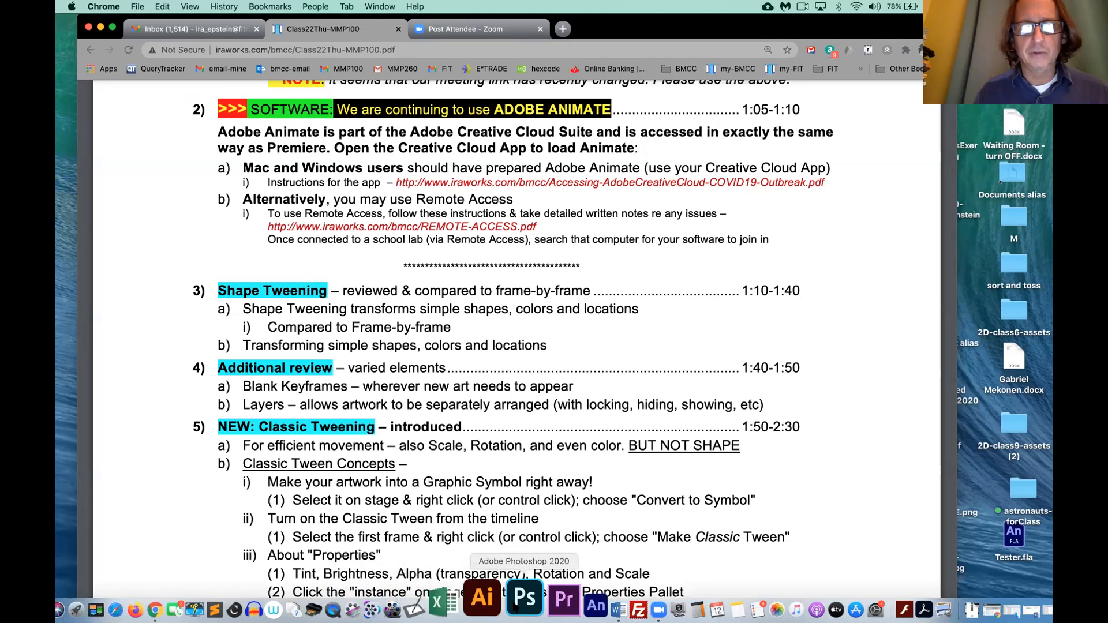
left_click(555, 599)
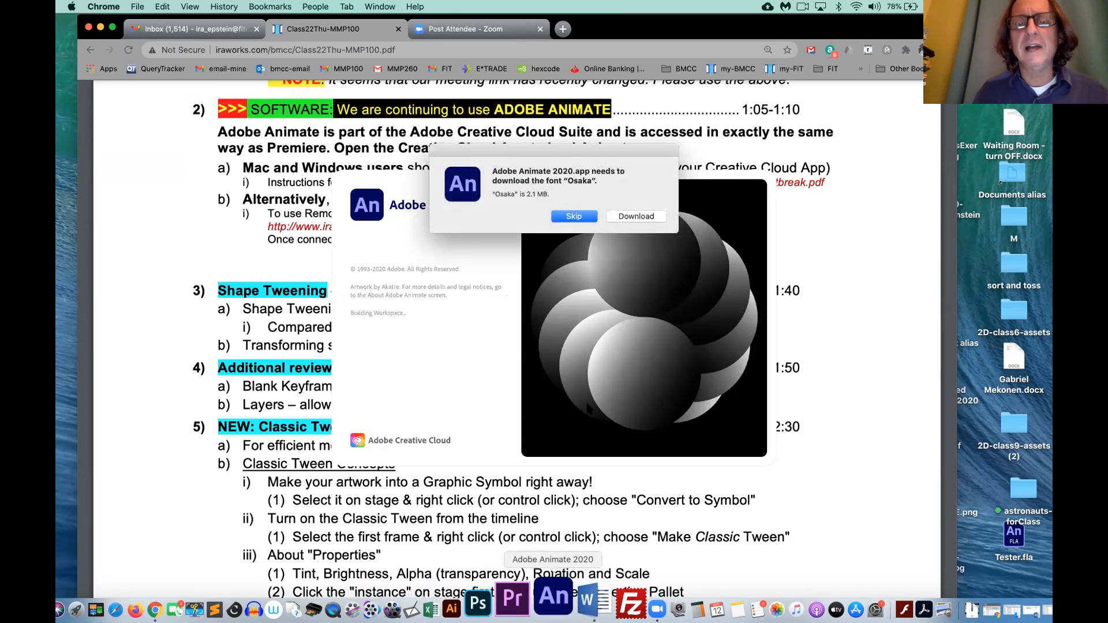
left_click_drag(599, 152, 486, 226)
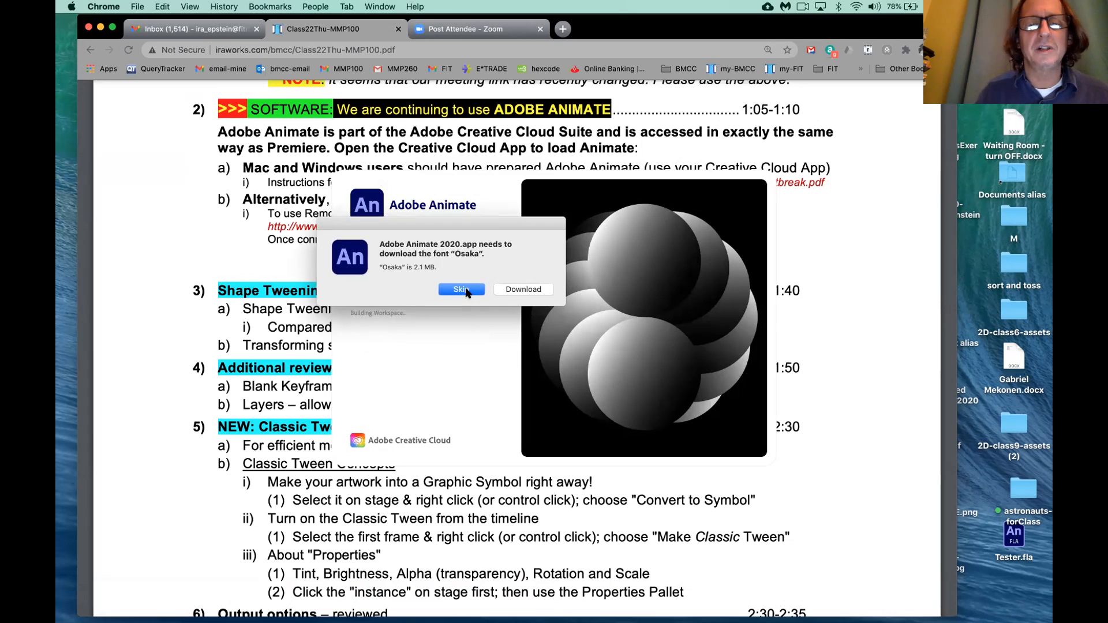
left_click(468, 290)
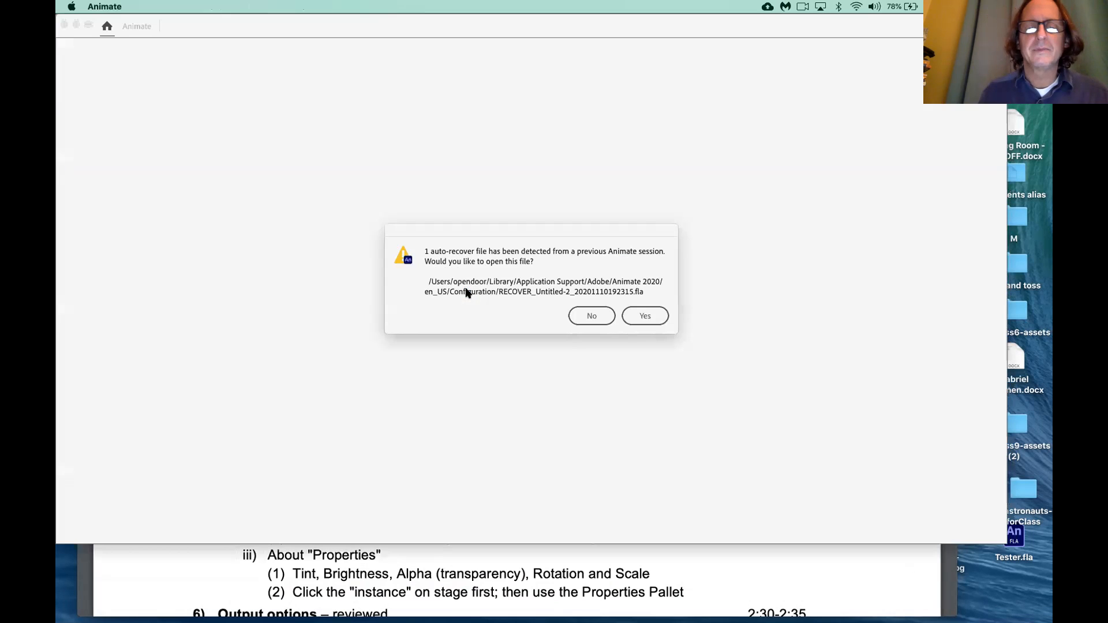
left_click(592, 316)
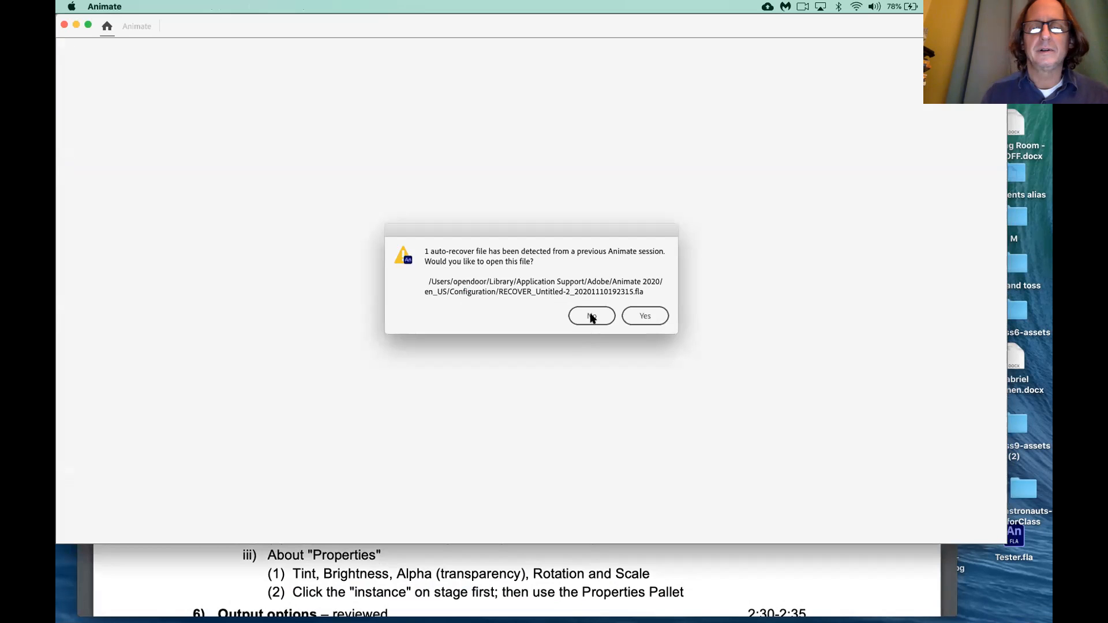
left_click(589, 314)
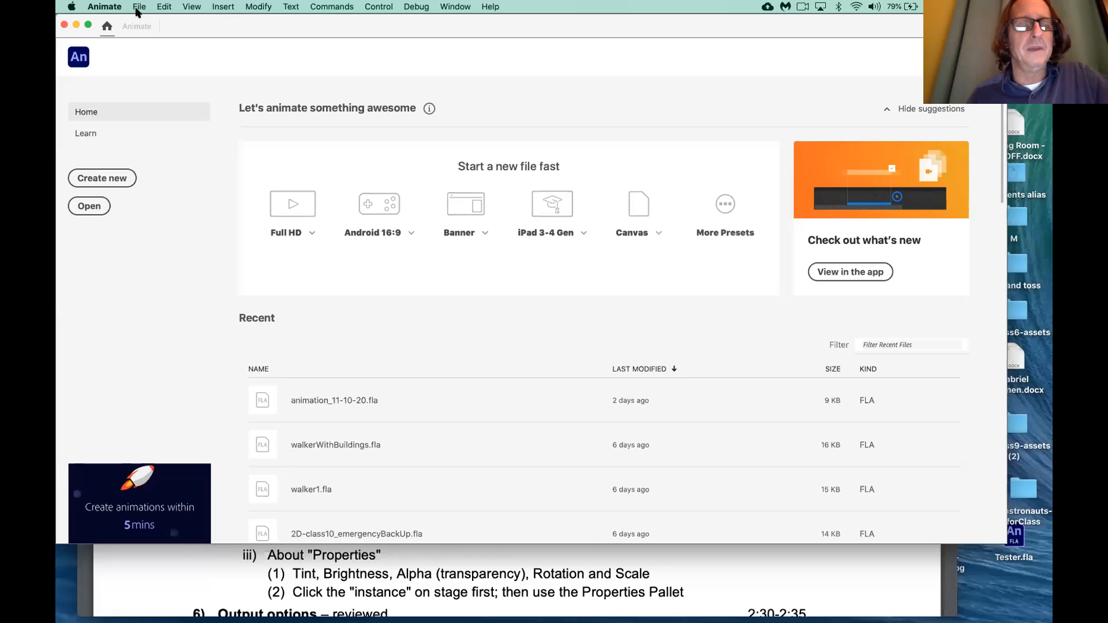
Create a new Standard 640 x 480 px Character Animation document at 24 fps for ActionScript 3.0
left_click(111, 180)
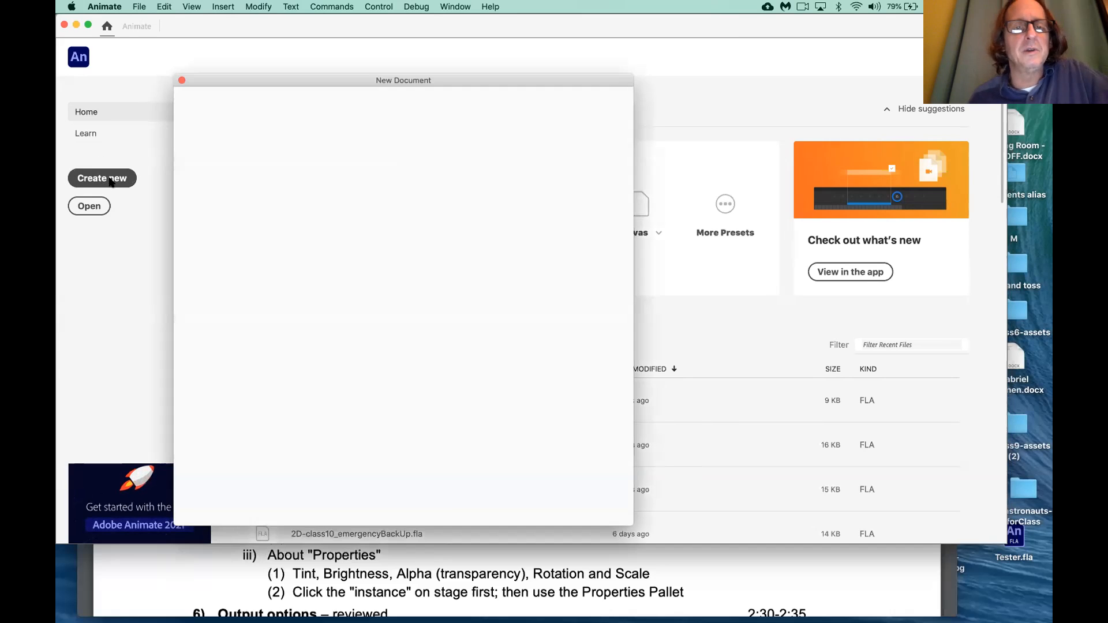
left_click_drag(300, 73, 383, 123)
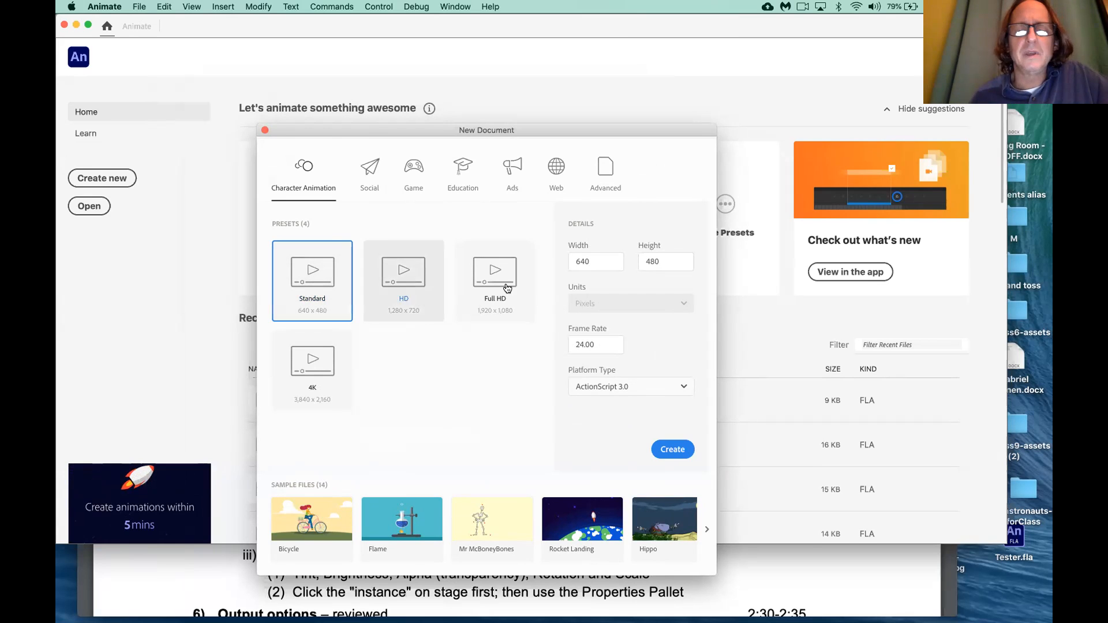
left_click(599, 261)
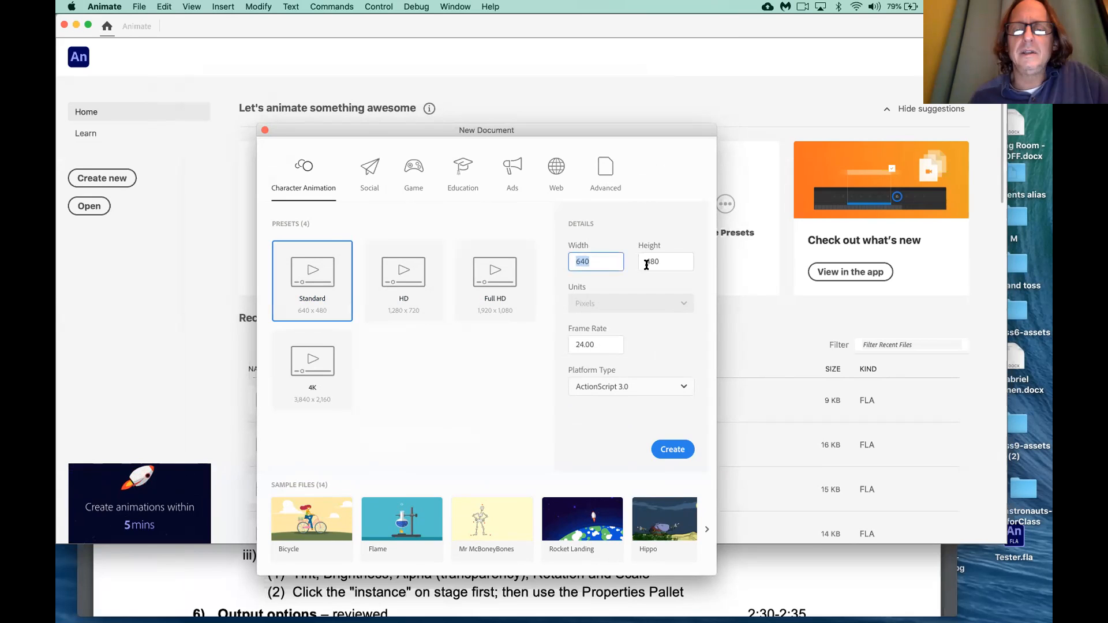
left_click(667, 265)
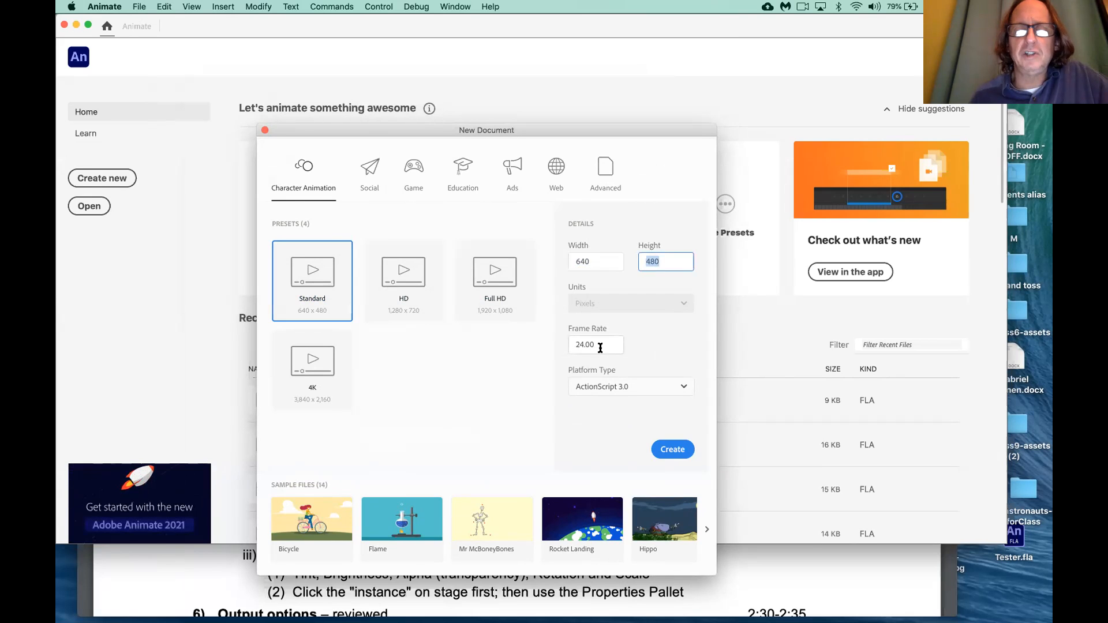
left_click(577, 345)
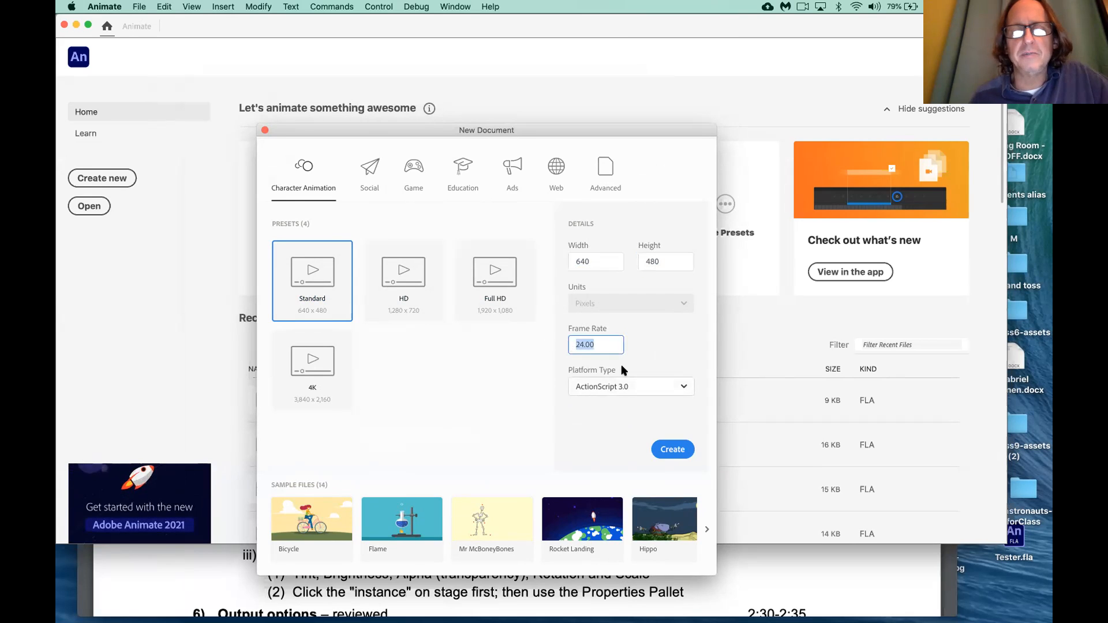
left_click(679, 455)
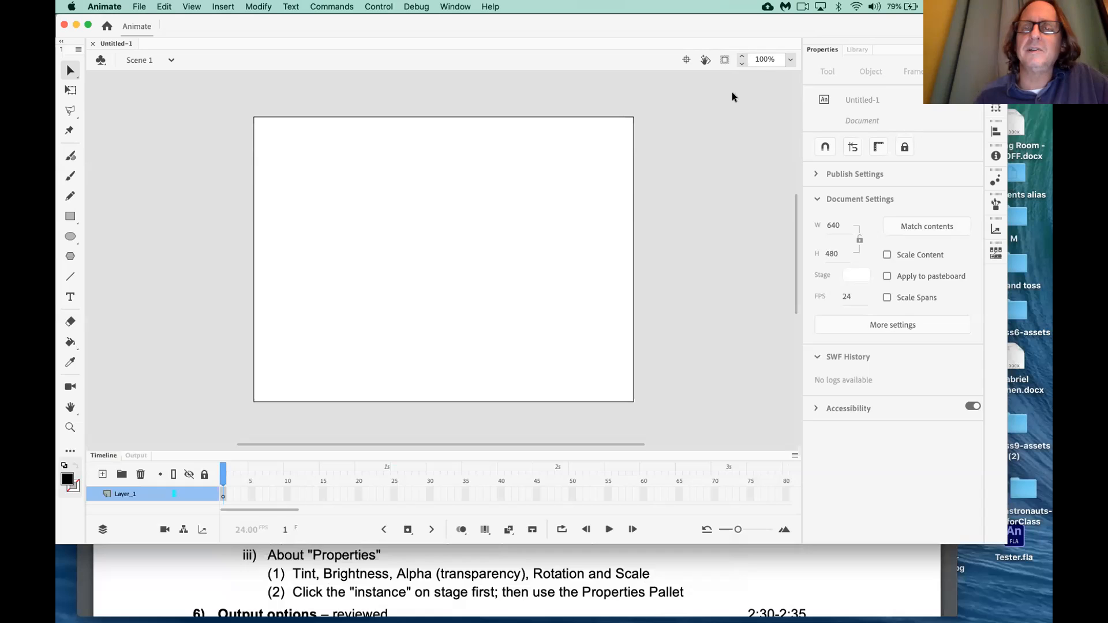
Try the stage at 200% magnification and return it to 100%
left_click(790, 61)
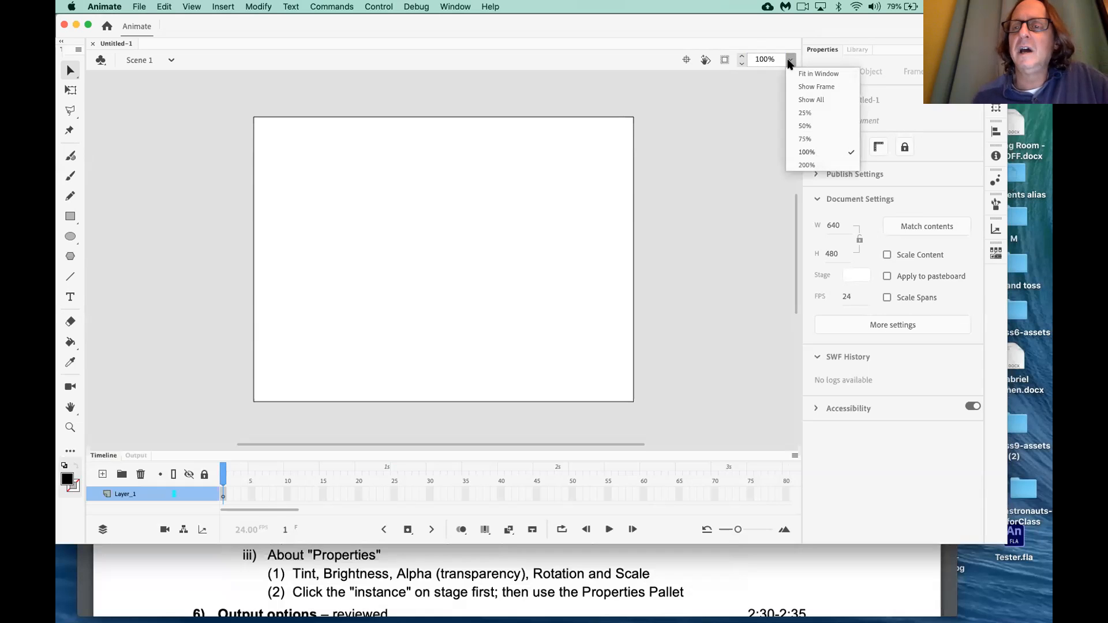
left_click(806, 165)
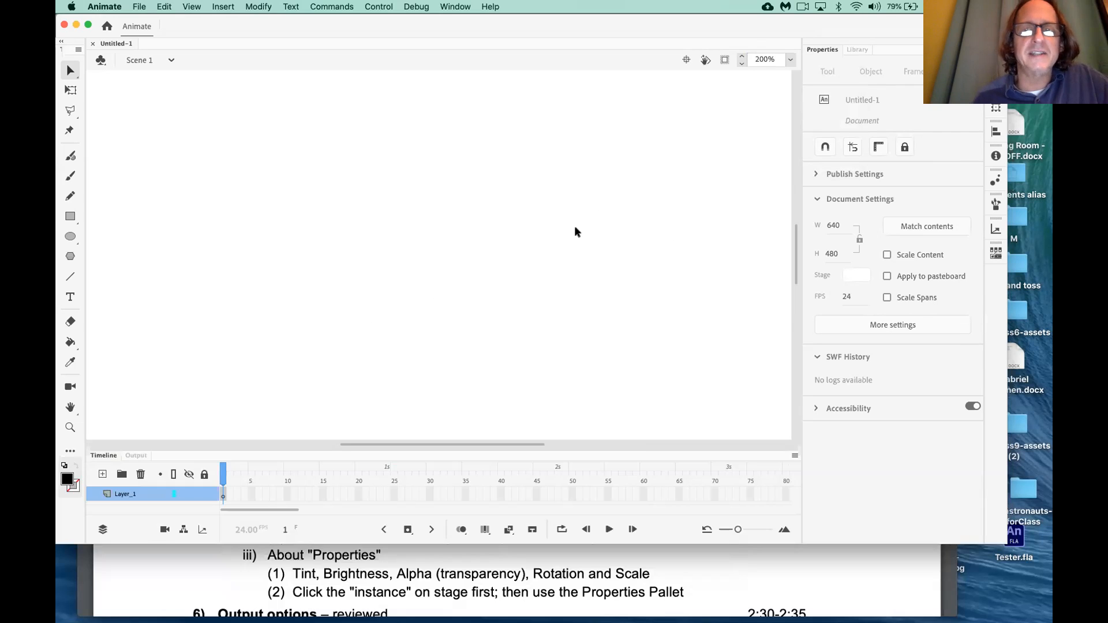
left_click(791, 61)
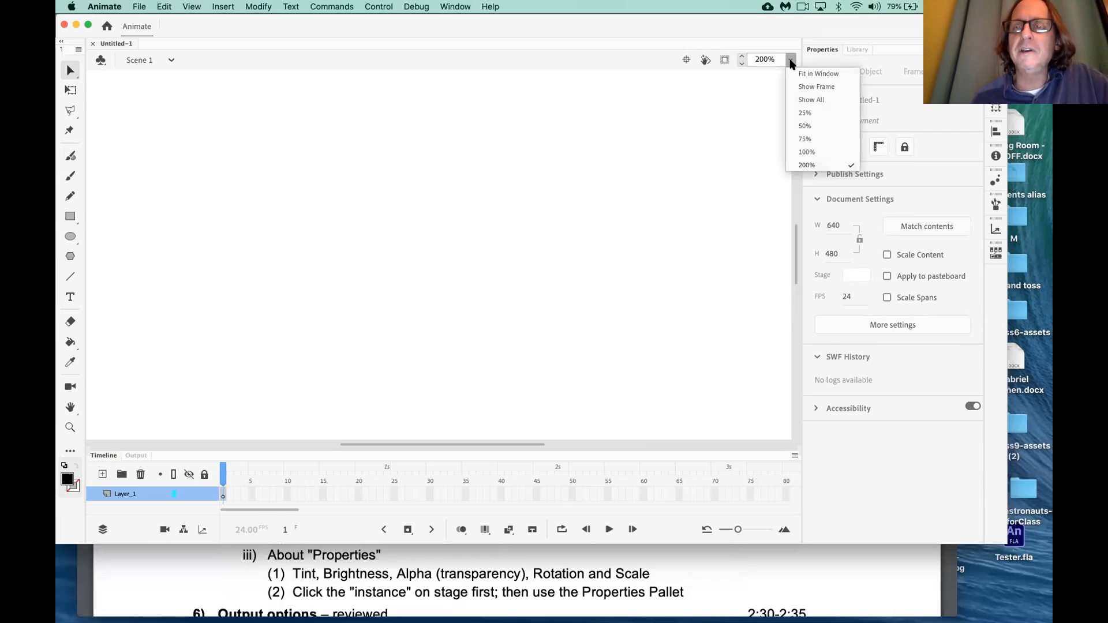
left_click(807, 153)
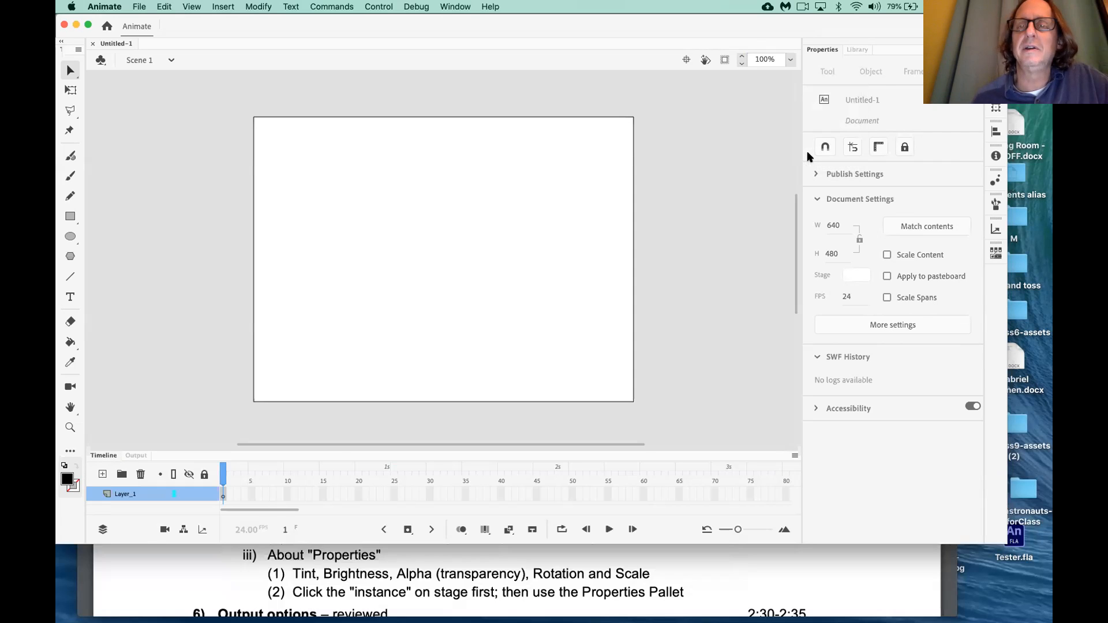
Raise the stage magnification in small increments to 111%
left_click(742, 56)
left_click(742, 56)
left_click(741, 56)
left_click(742, 57)
left_click(742, 57)
left_click(742, 56)
left_click(742, 57)
left_click(742, 57)
left_click(742, 56)
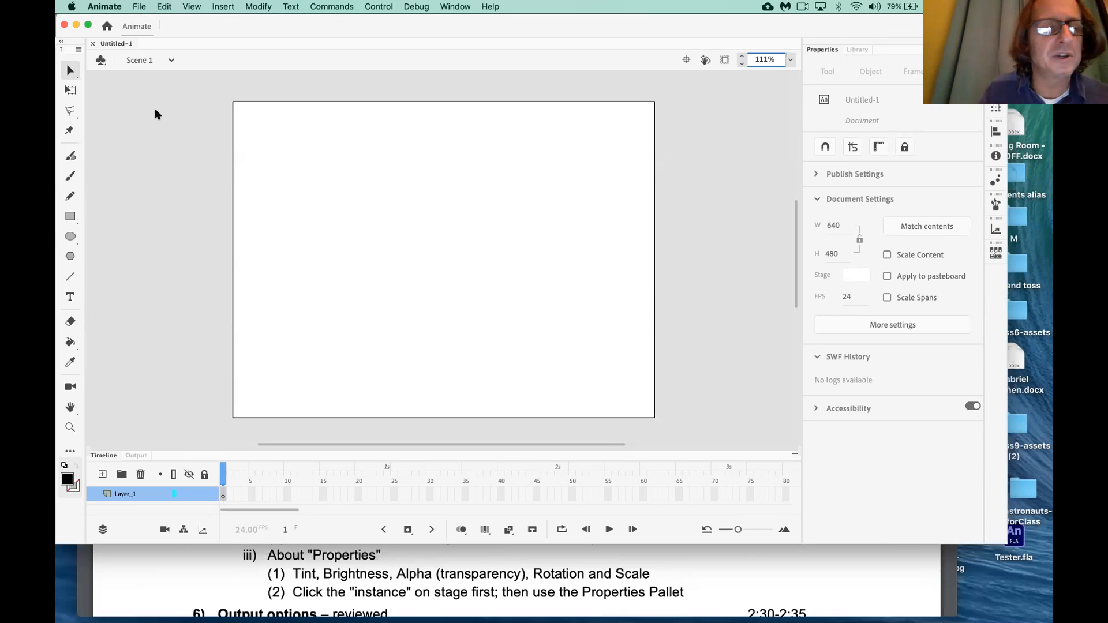
Choose the Rectangle tool and set its fill colour to bright green #99FF00
left_click(71, 217)
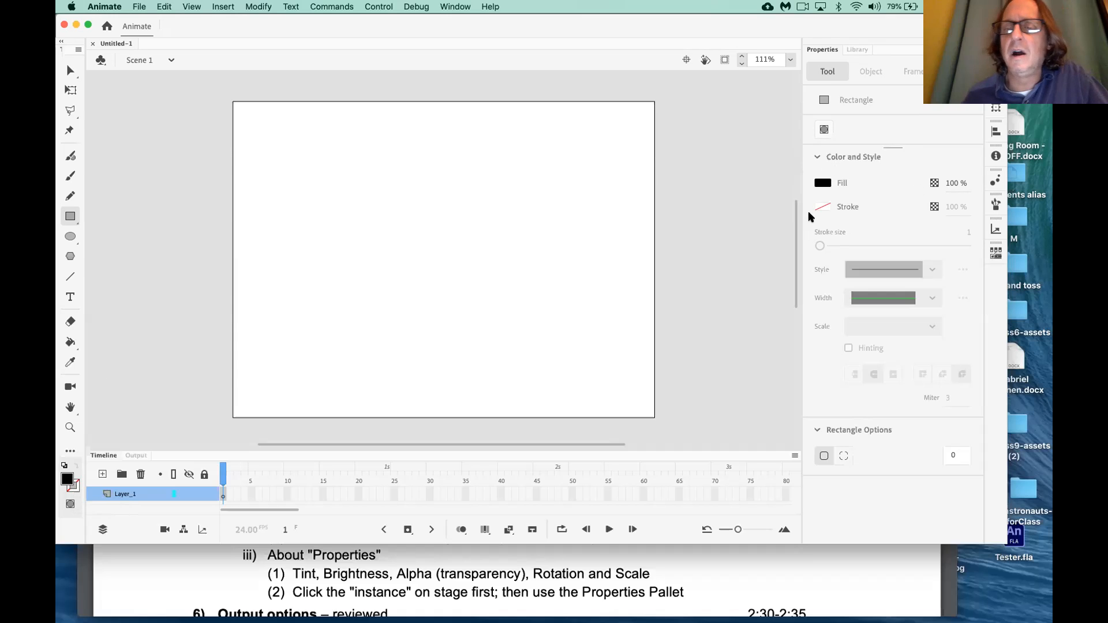
left_click(822, 183)
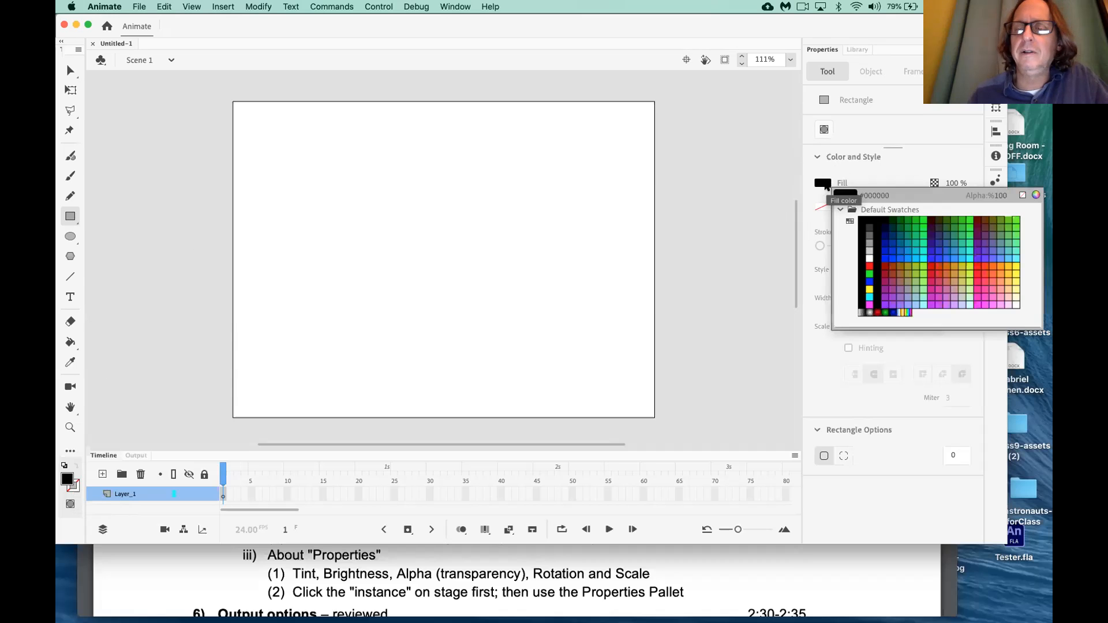
left_click(922, 266)
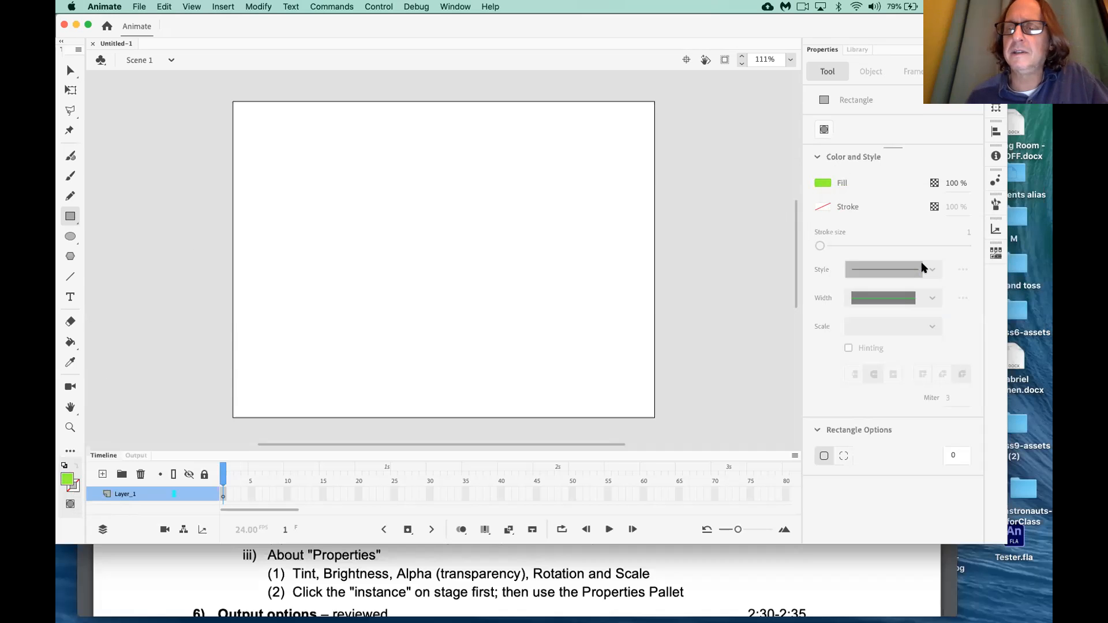
Try a red #FF0000 stroke for the Rectangle tool and set the stroke back to none
left_click(826, 206)
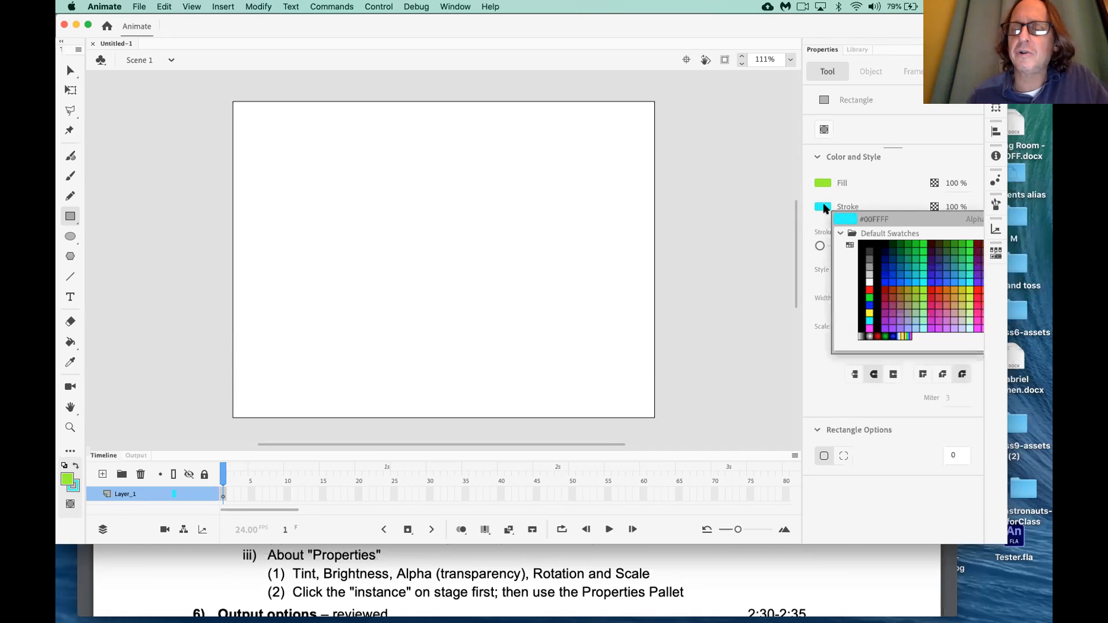
left_click(869, 288)
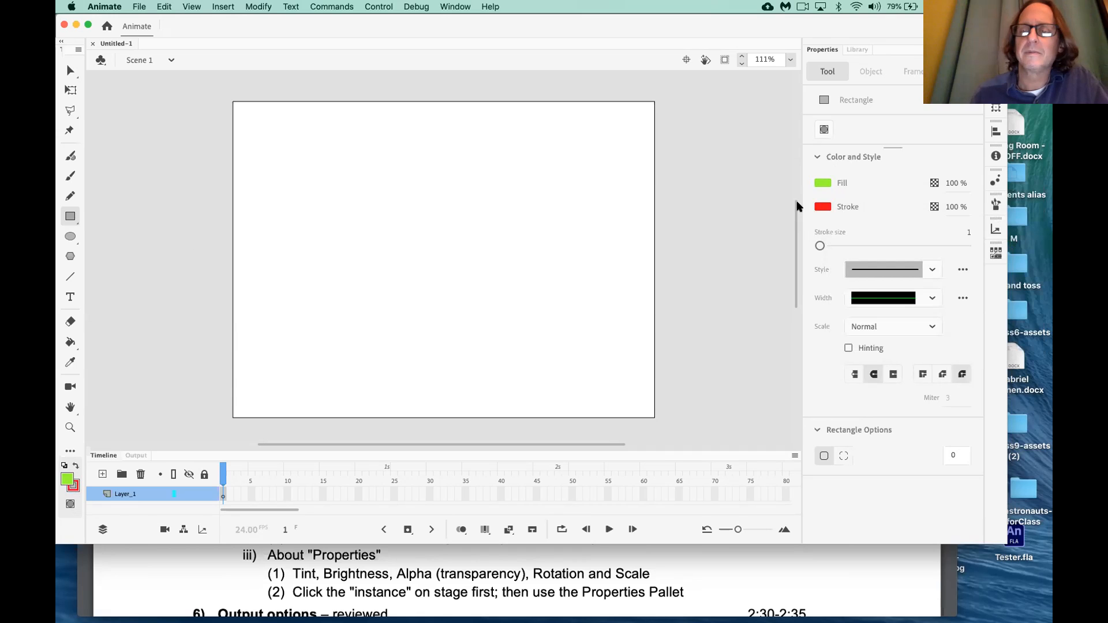
left_click(825, 206)
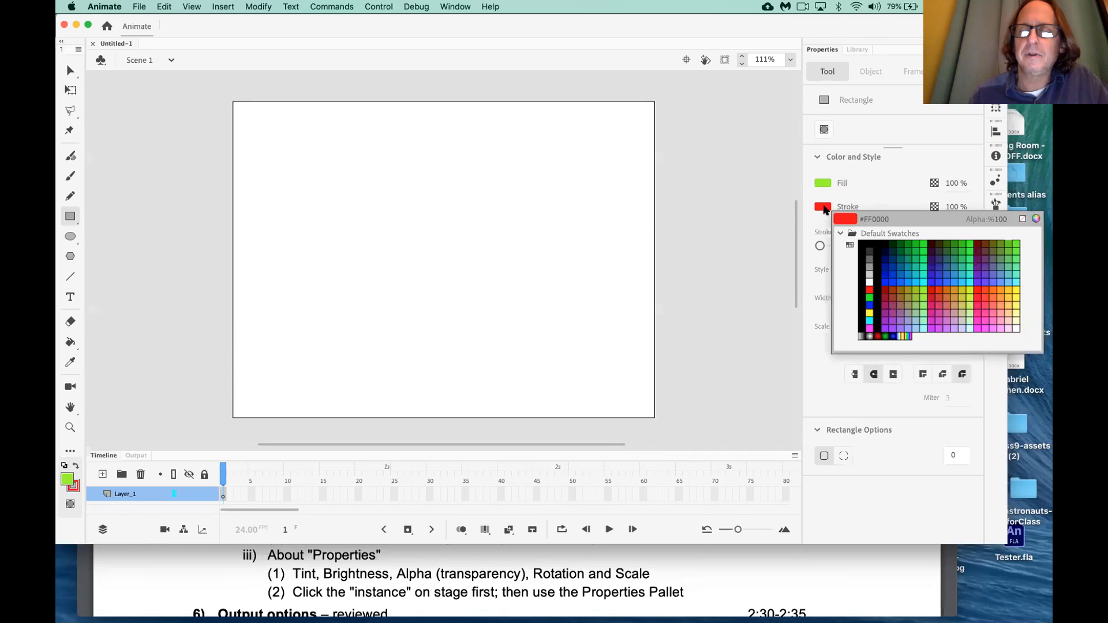
left_click(1021, 220)
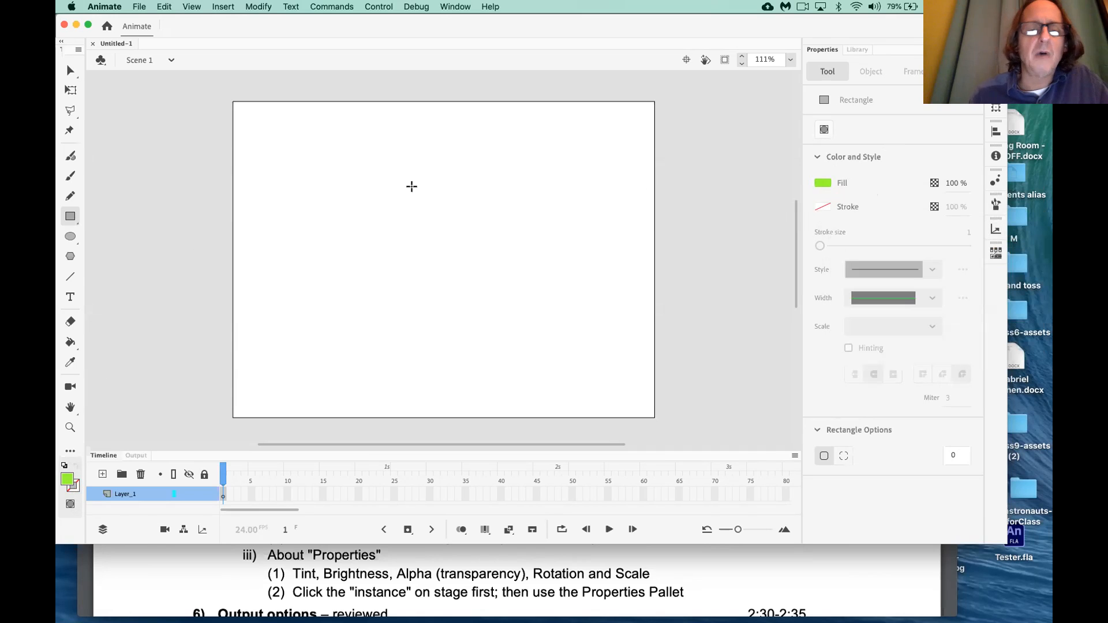
Draw an h-shaped figure about 183 by 265 px from overlapping rectangles on the stage and change its whole fill to gray
left_click_drag(324, 200, 363, 375)
left_click_drag(327, 287, 413, 373)
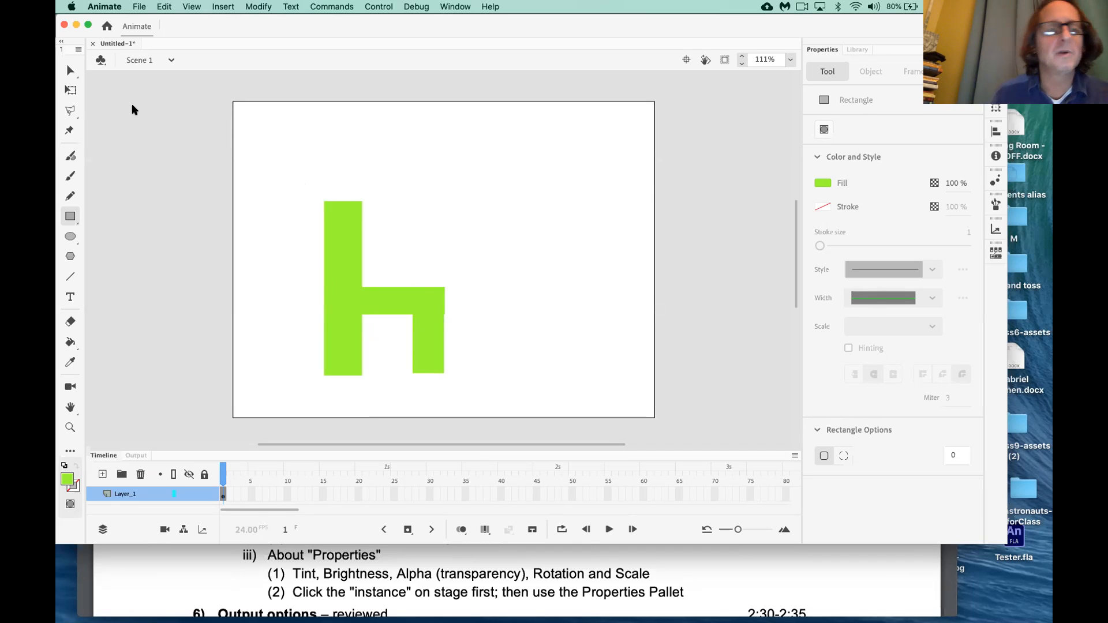
left_click(70, 70)
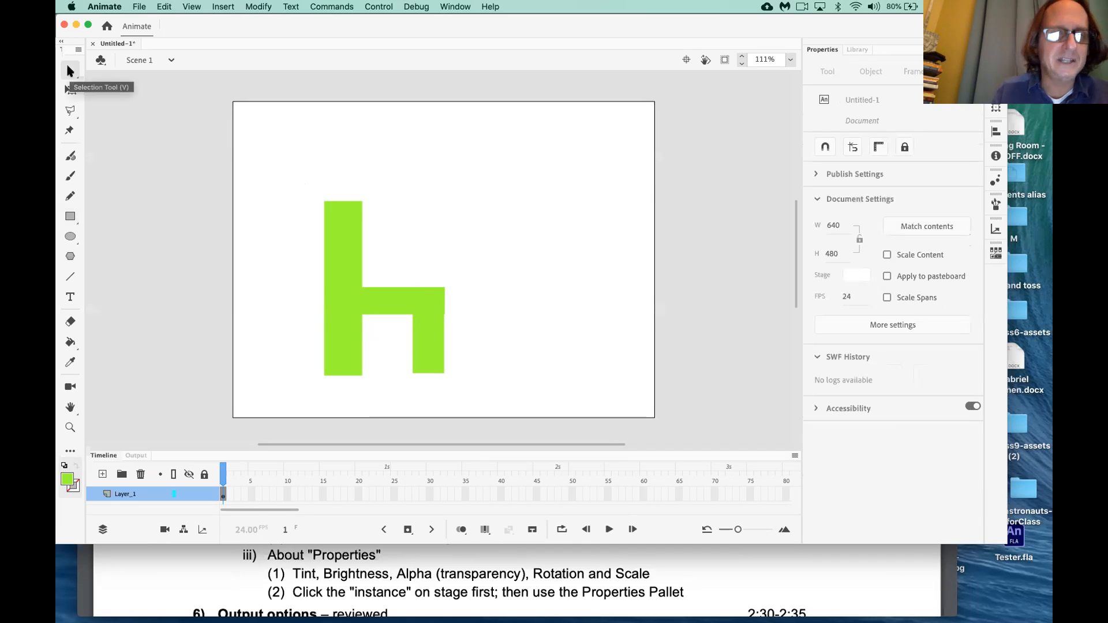
left_click(343, 261)
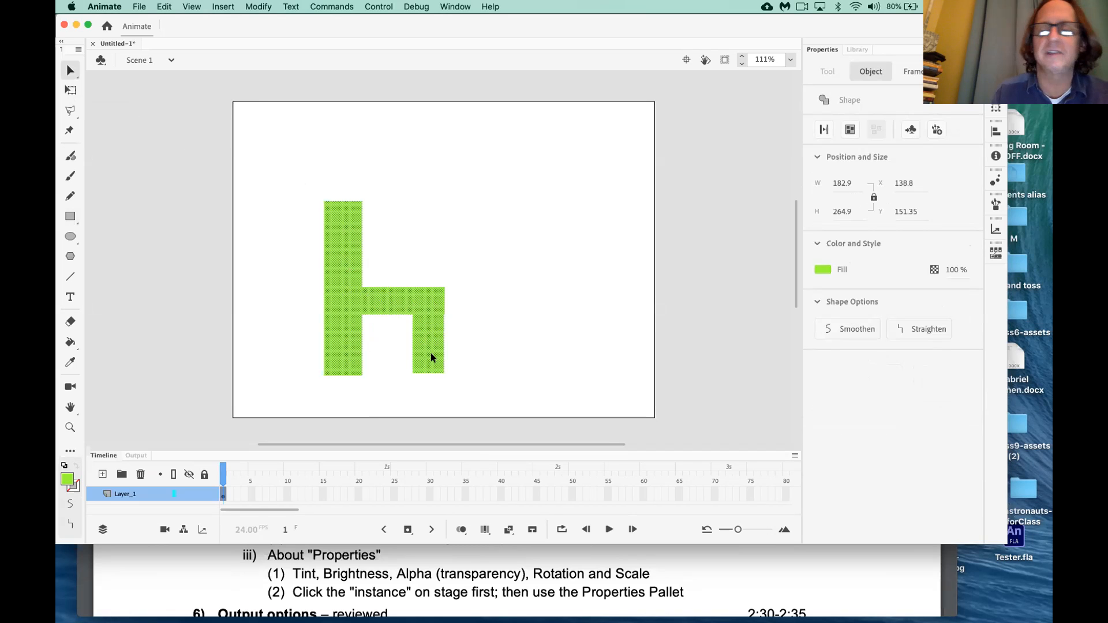
left_click(822, 270)
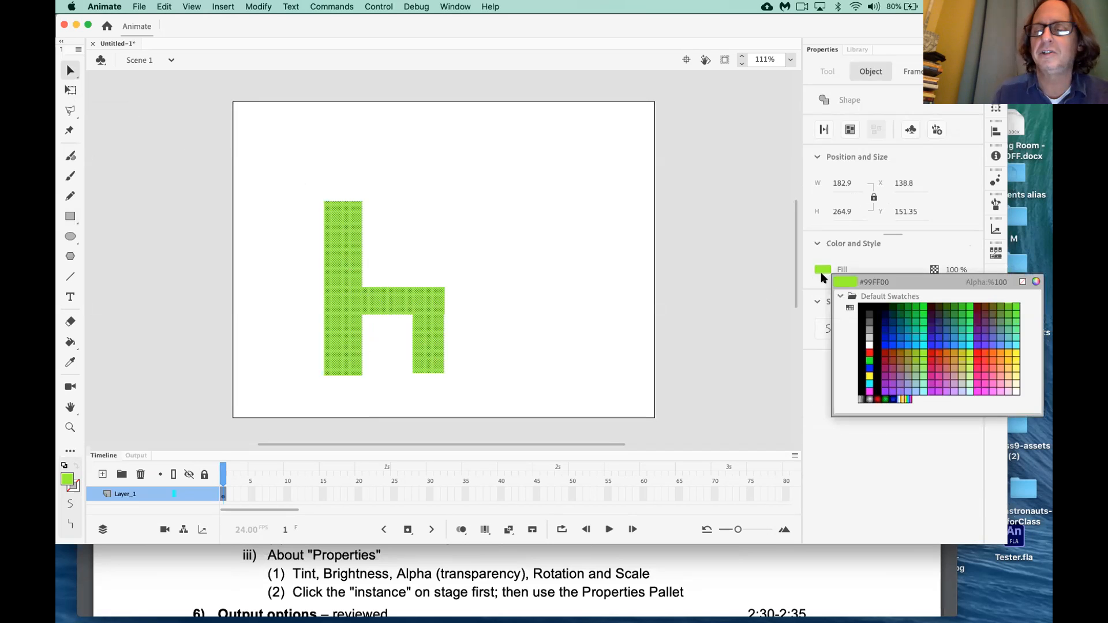
left_click(870, 325)
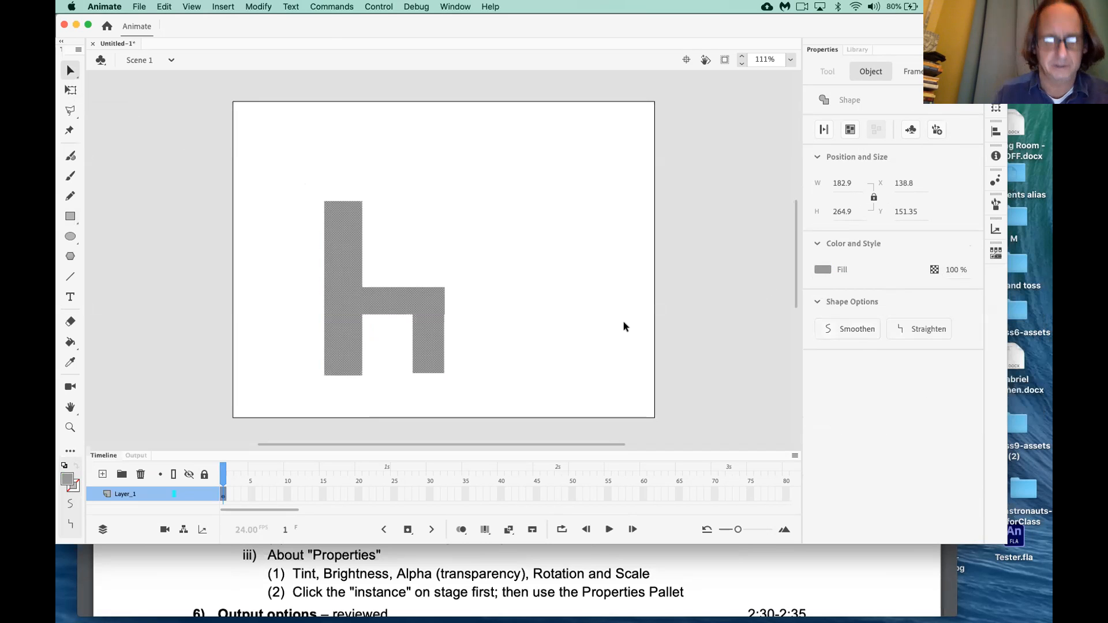
Undo the gray fill change on the h-shaped figure and select the figure again
key("super+z")
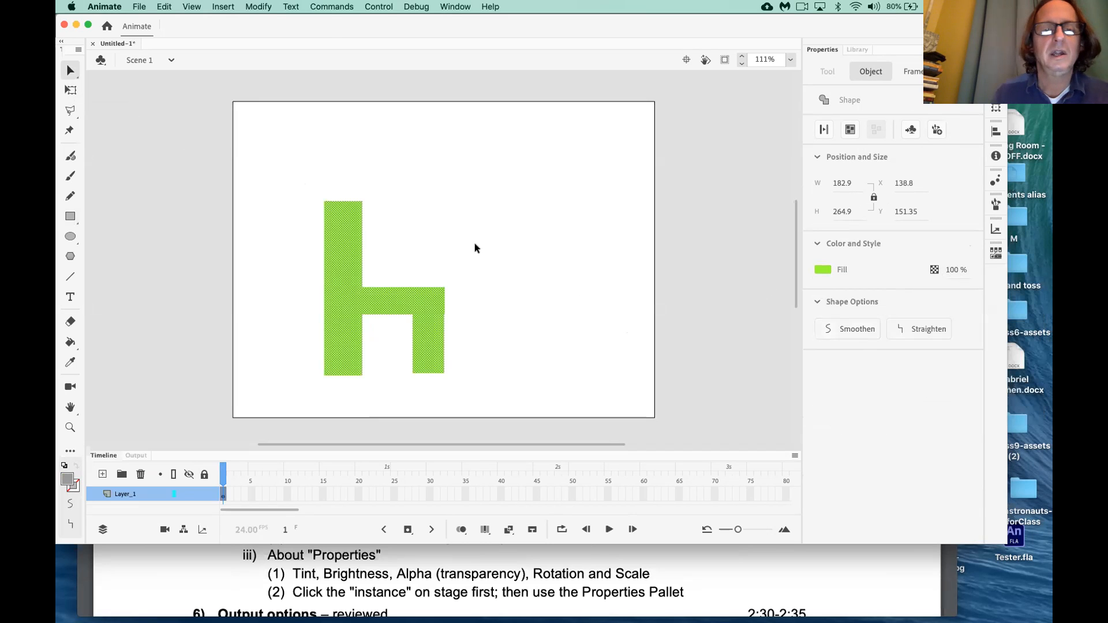
left_click(465, 223)
left_click(352, 254)
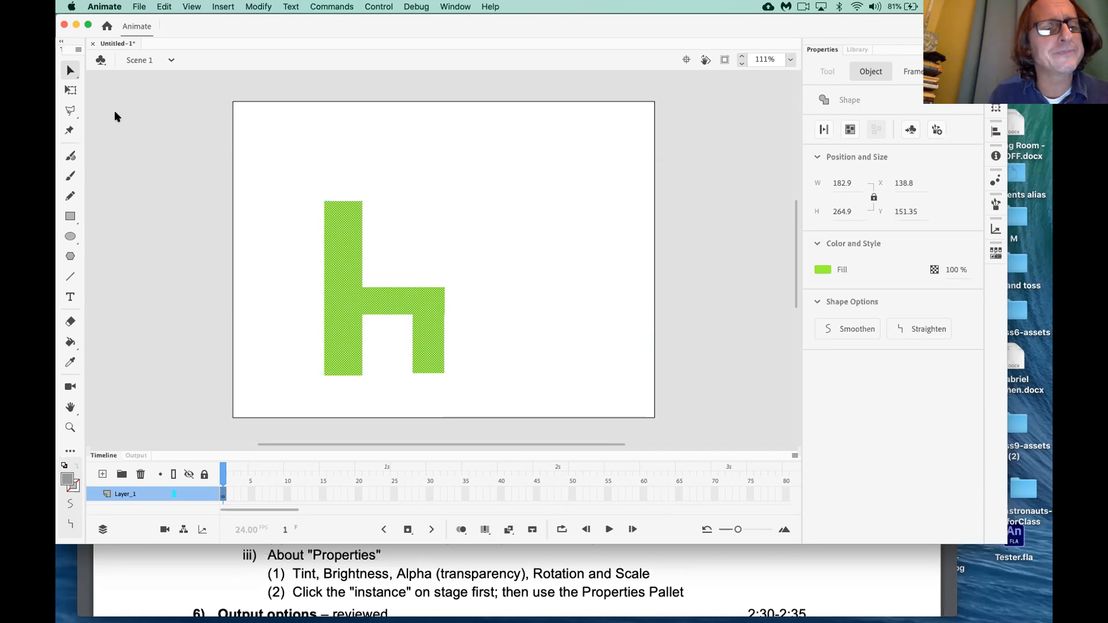
Outline the green h-shaped figure with a black stroke using the Ink Bottle tool
left_click(70, 345)
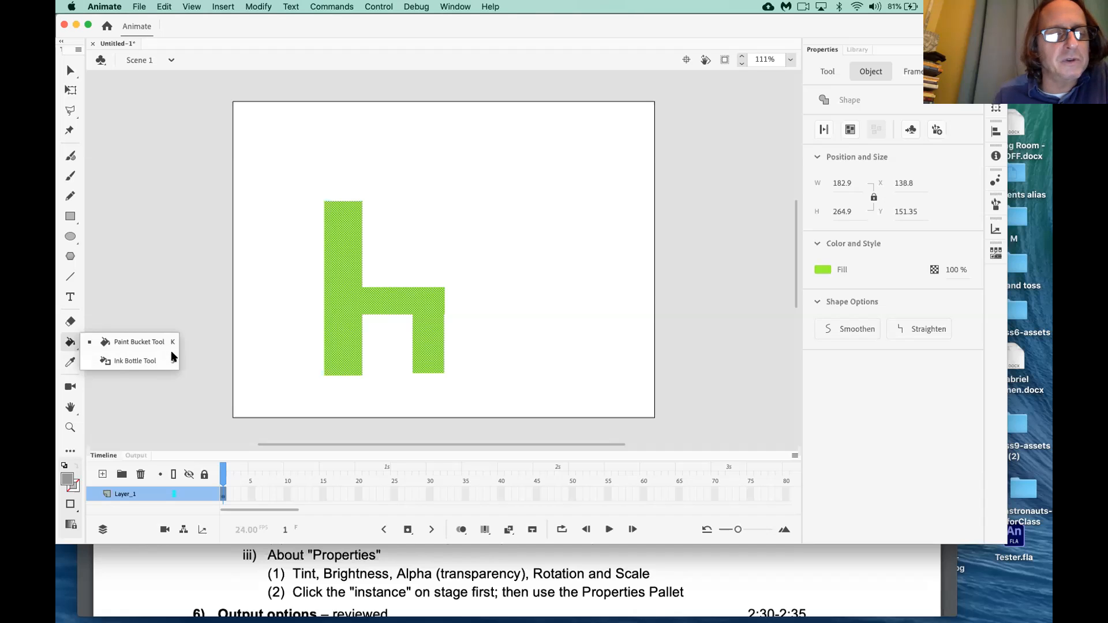
left_click(151, 363)
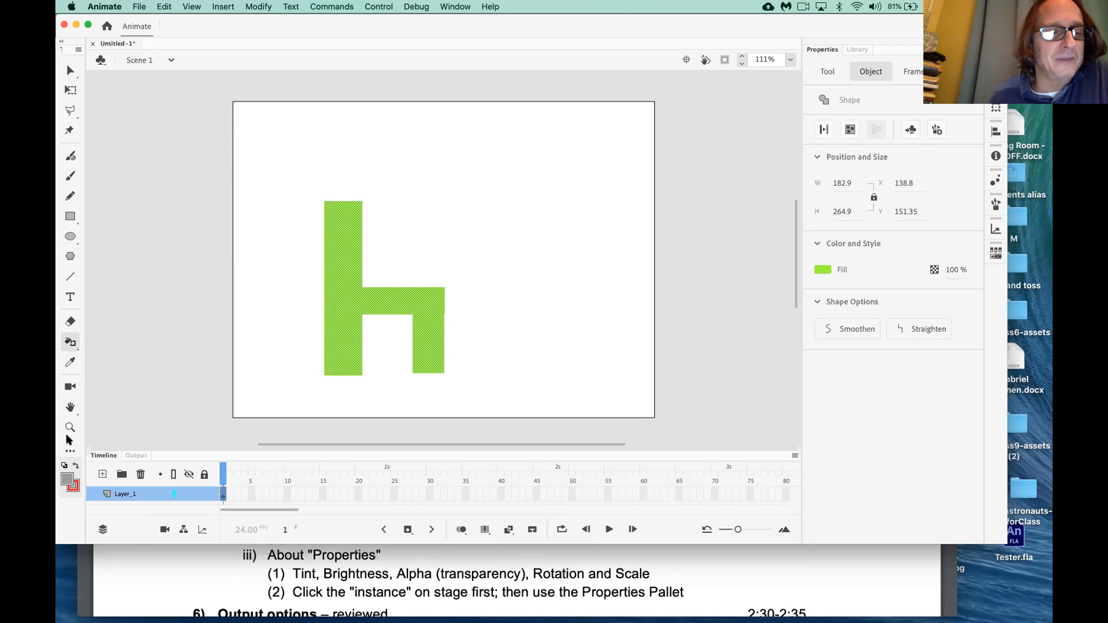
left_click(74, 486)
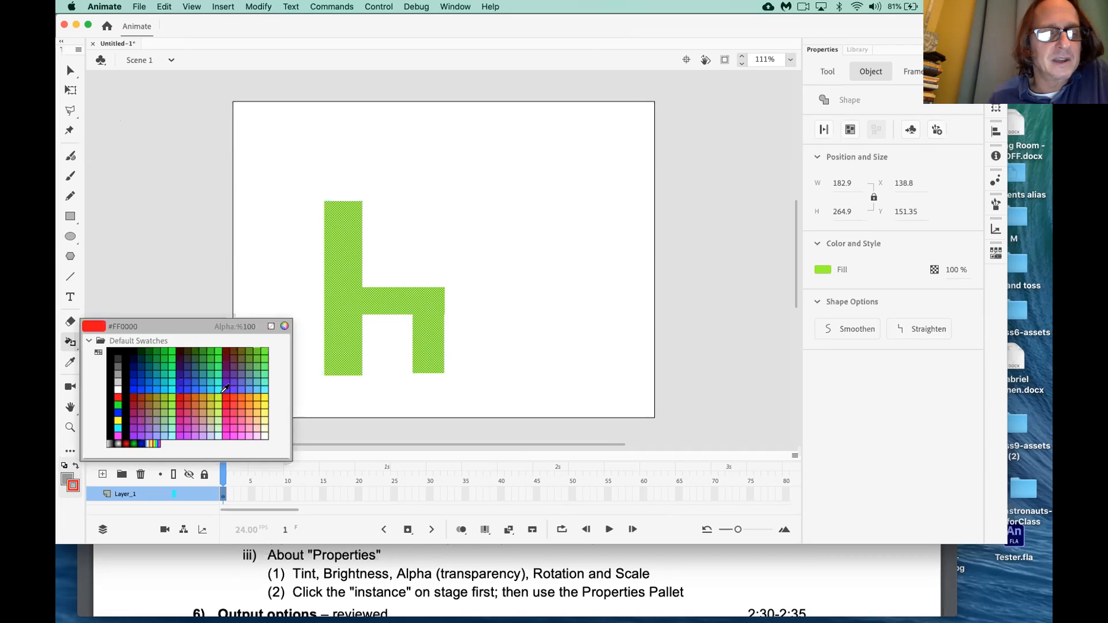
left_click(119, 342)
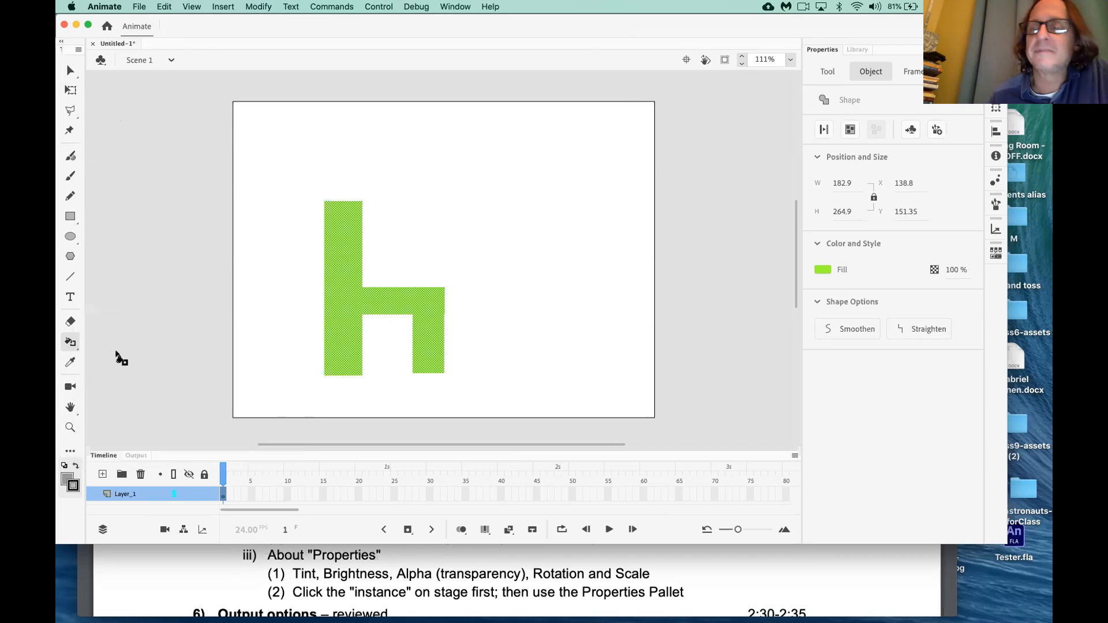
left_click(359, 203)
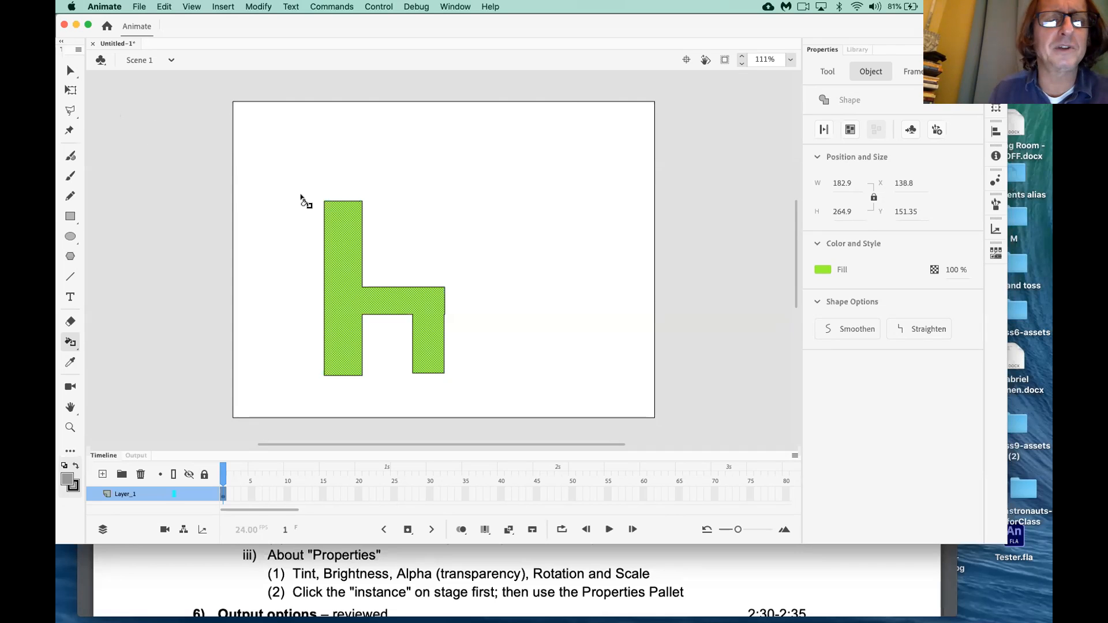
Delete the whole h-shaped figure and draw a gray rectangle with a black stroke, about 281 by 247 px, mid-stage
left_click(68, 72)
mouse_move(286, 167)
left_mouse_down()
mouse_move(402, 357)
mouse_move(486, 448)
mouse_move(485, 396)
left_mouse_up()
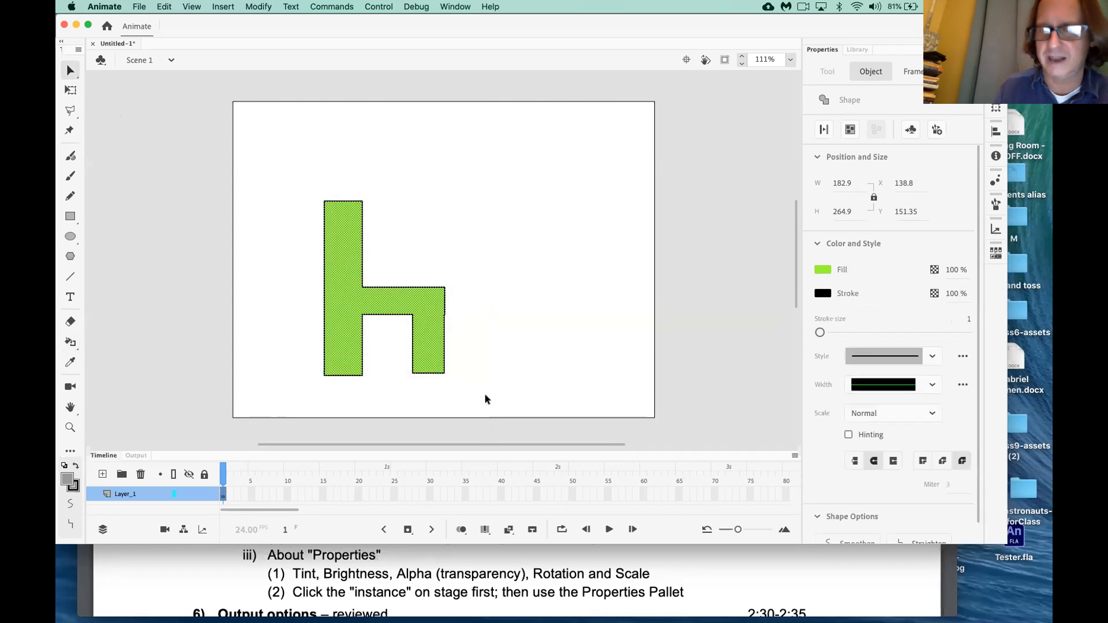
key("Delete")
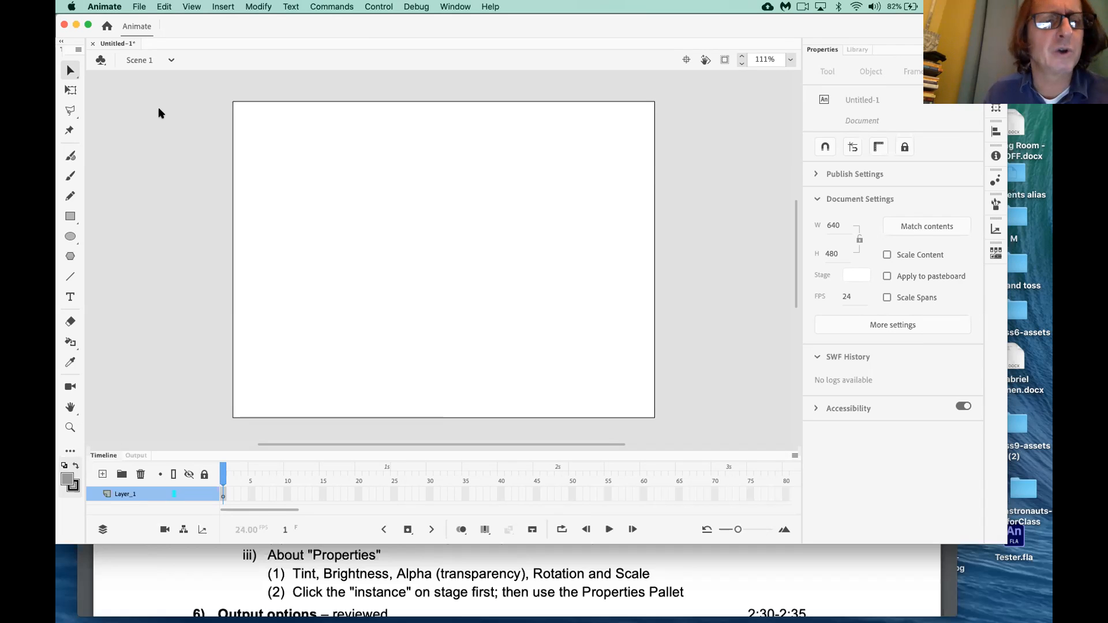
left_click(70, 216)
mouse_move(346, 184)
left_mouse_down()
mouse_move(432, 283)
mouse_move(509, 345)
mouse_move(532, 349)
left_mouse_up()
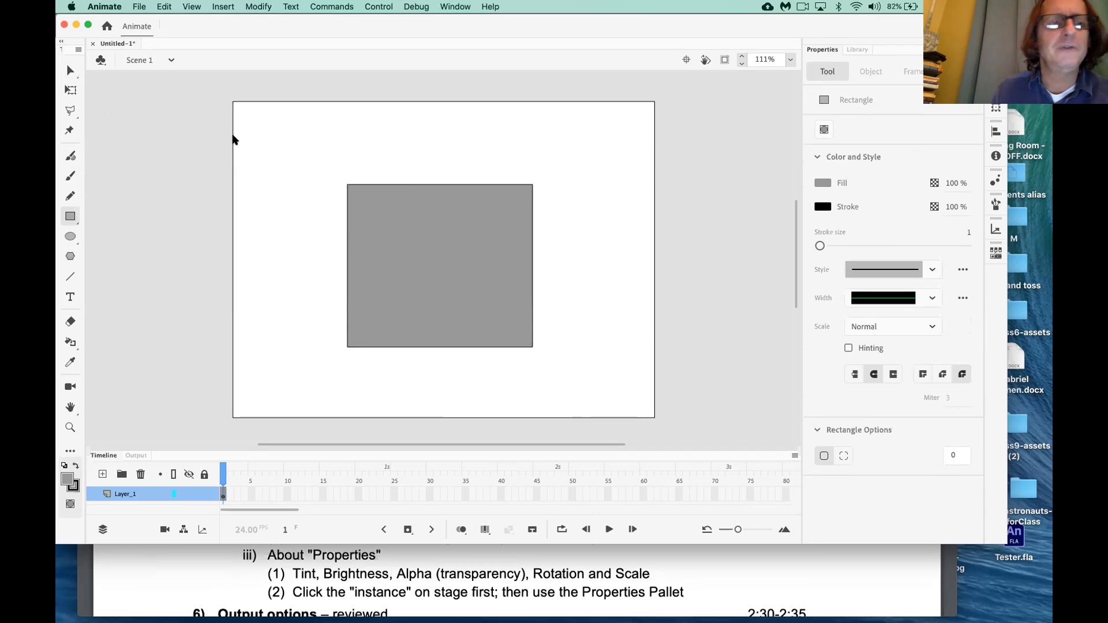
Select the rectangle's entire outline and set its stroke size to 23 and its colour to red
left_click(70, 71)
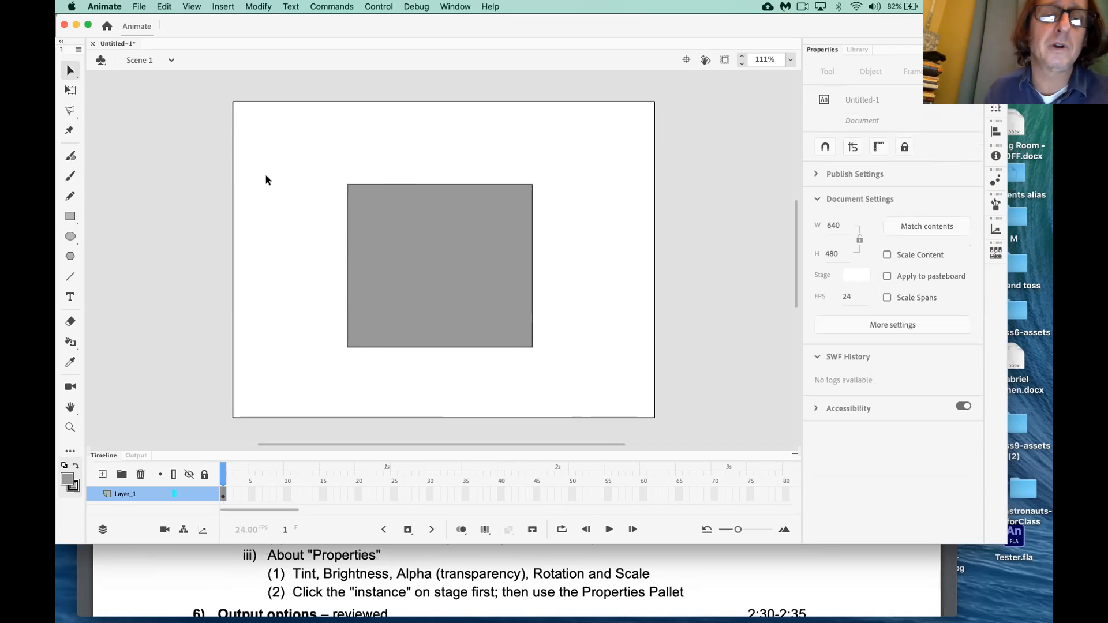
left_click(385, 184)
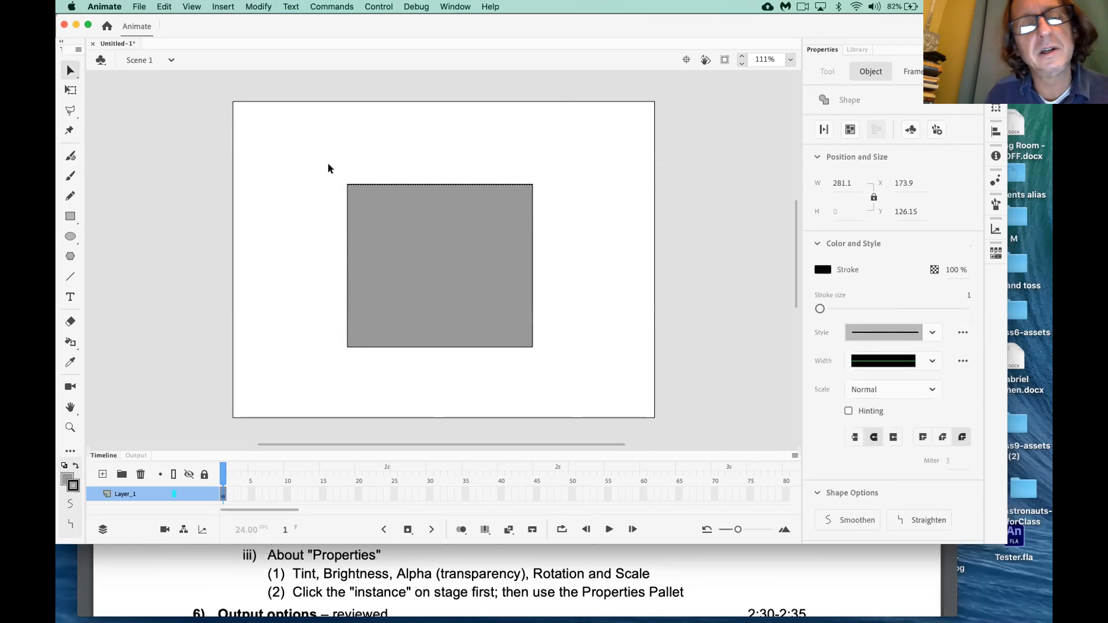
double_click(371, 185)
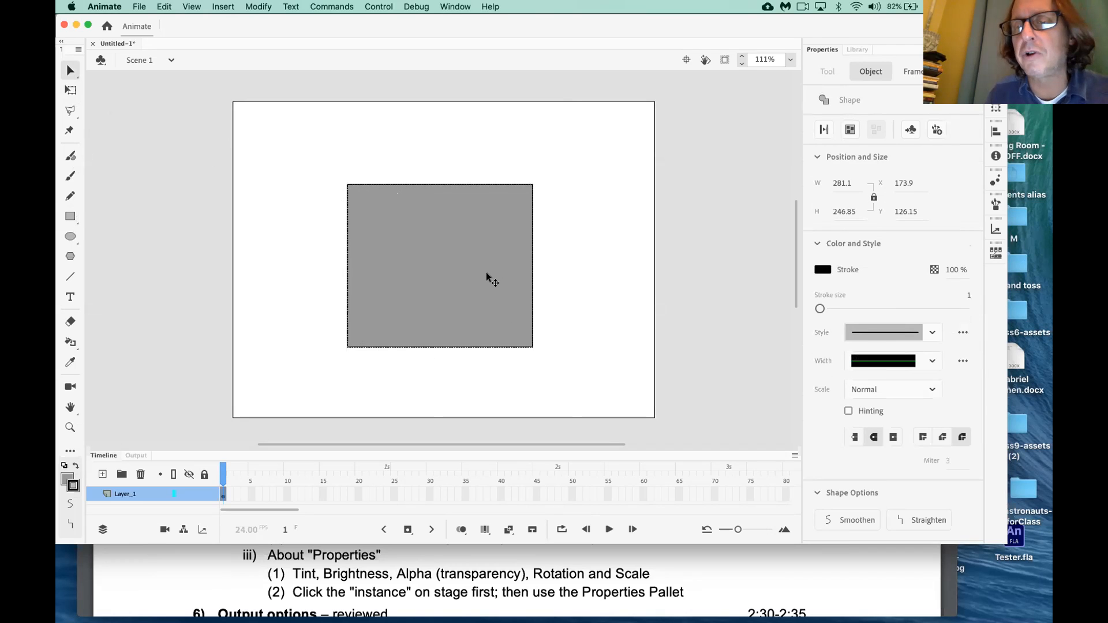
mouse_move(820, 308)
left_mouse_down()
mouse_move(893, 309)
mouse_move(835, 315)
left_mouse_up()
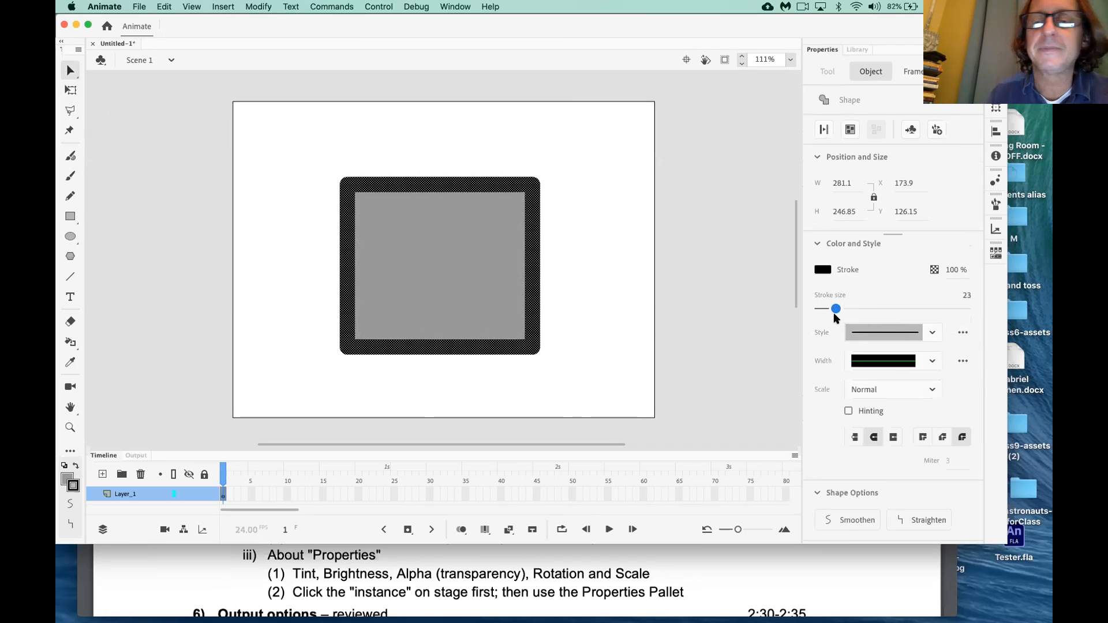
left_click(823, 270)
left_click(870, 368)
left_click(870, 353)
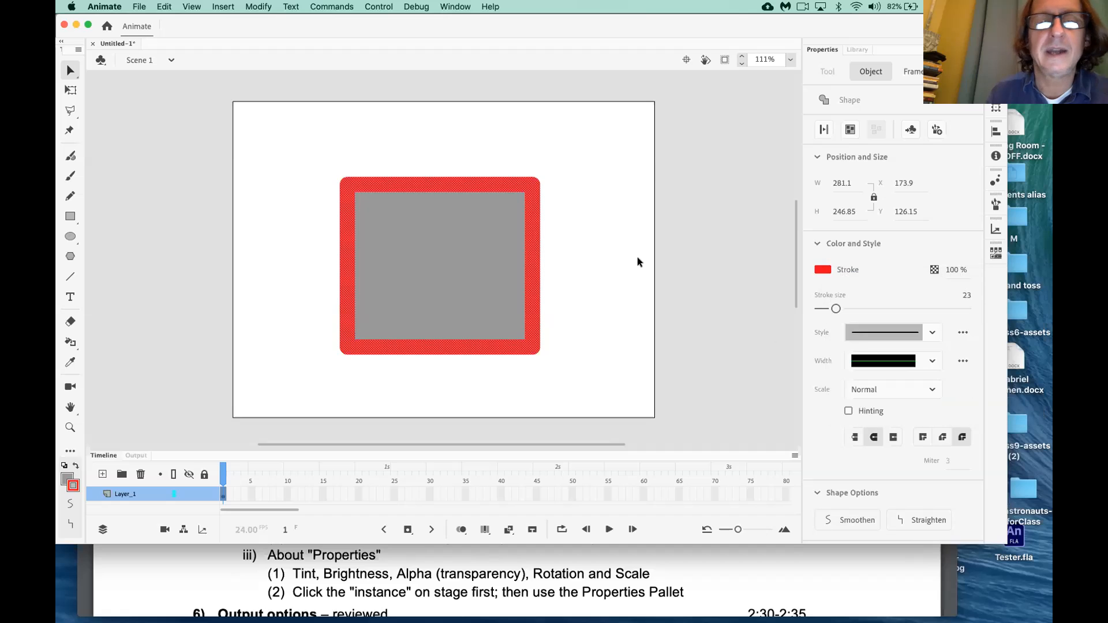
left_click(604, 261)
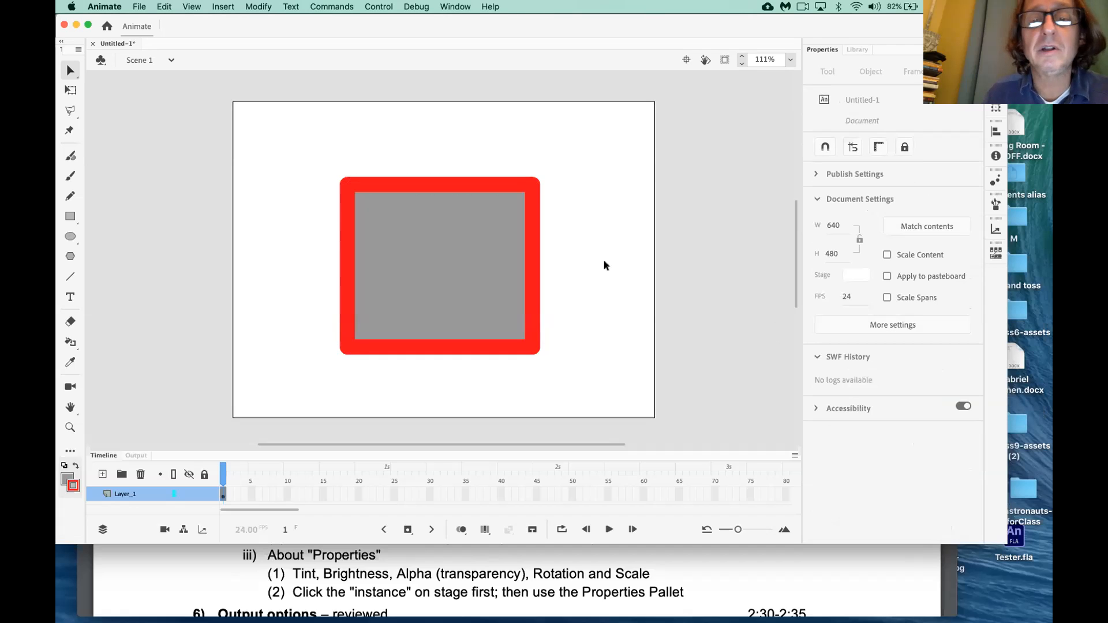
Delete the rectangle's red outline and change its gray fill to green
double_click(494, 185)
key("Delete")
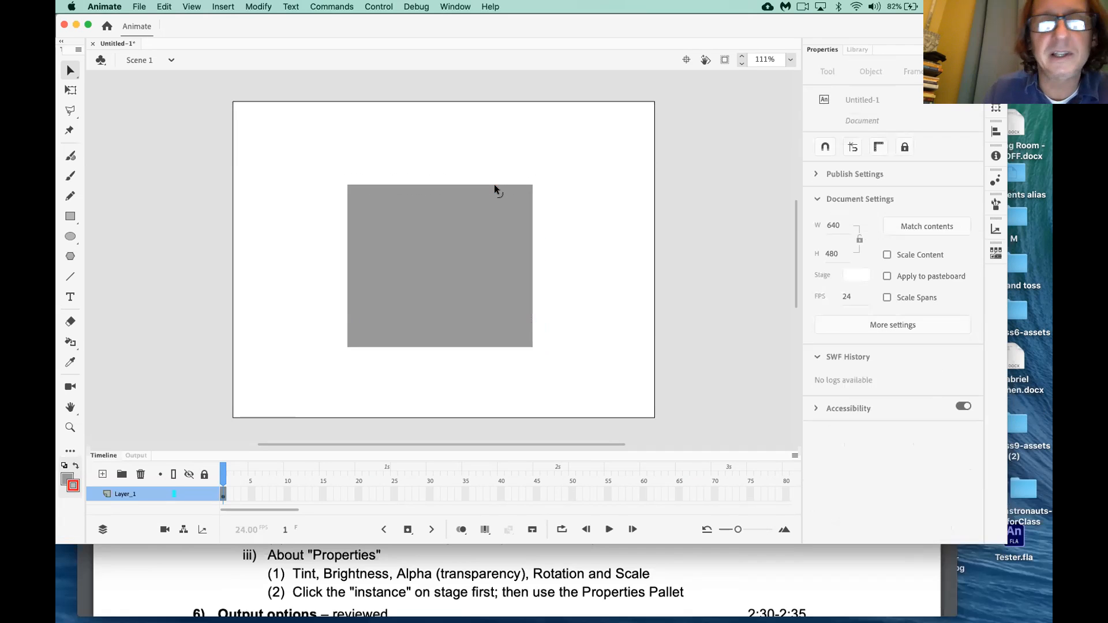
left_click(484, 244)
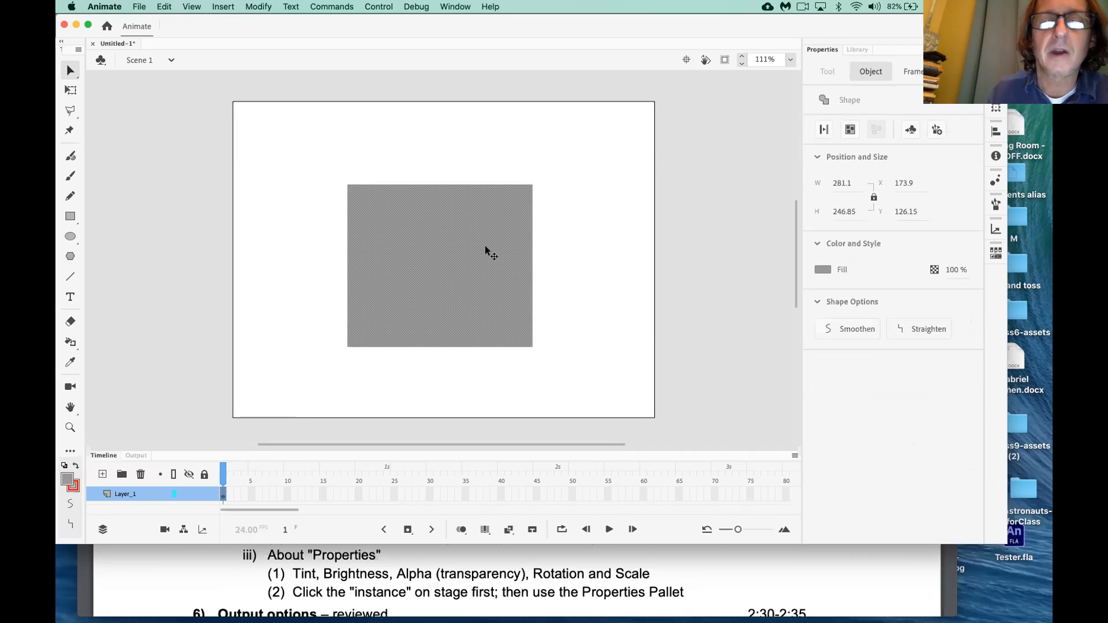
left_click(822, 270)
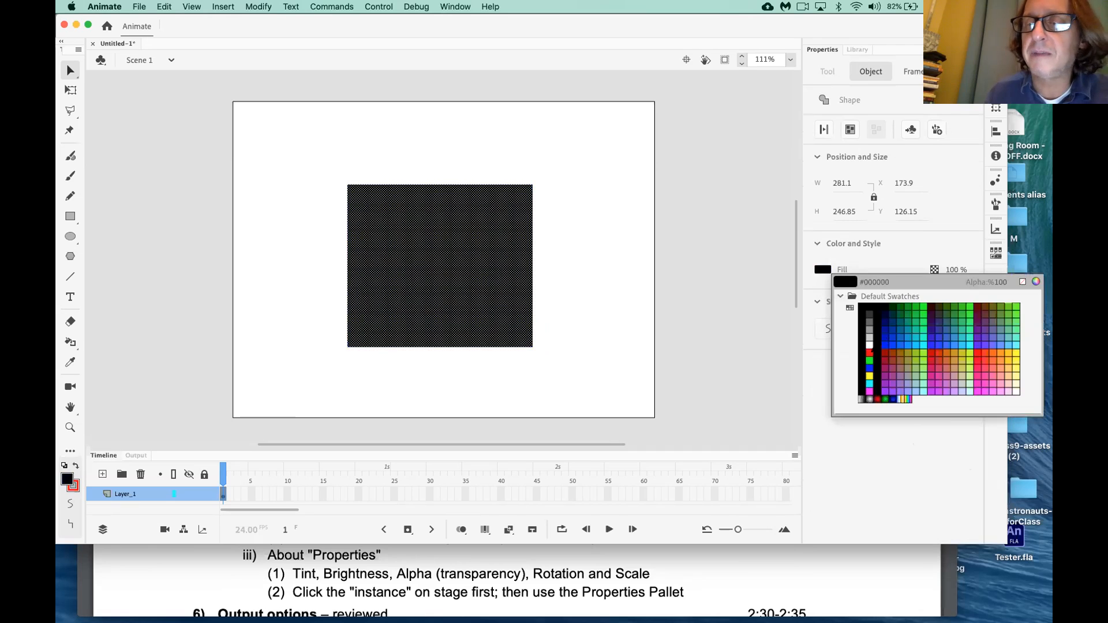
left_click(868, 361)
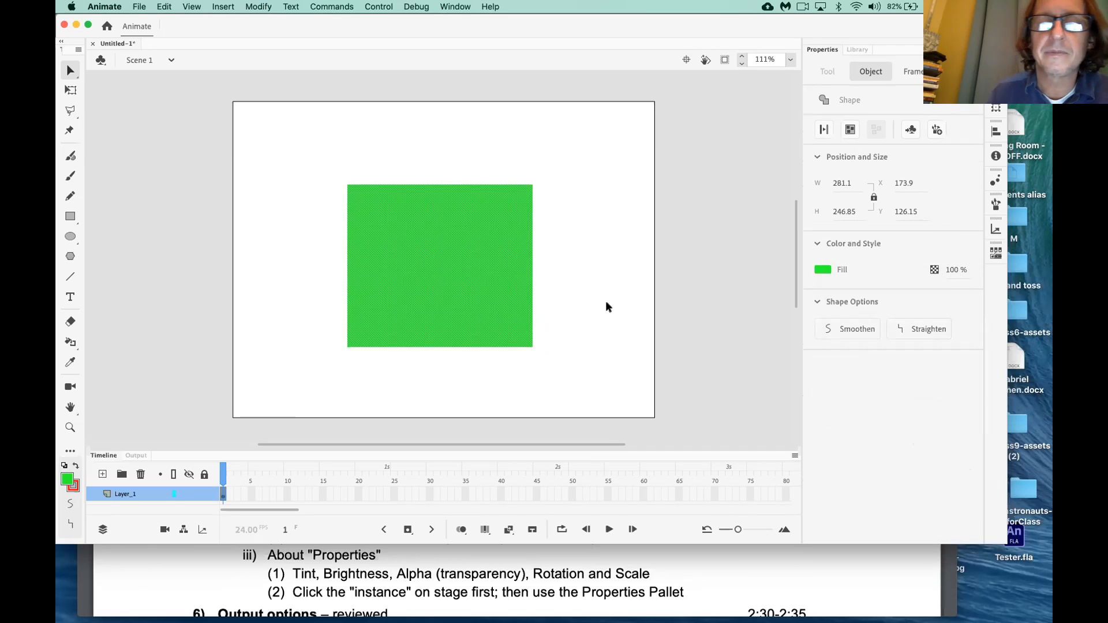
left_click(566, 231)
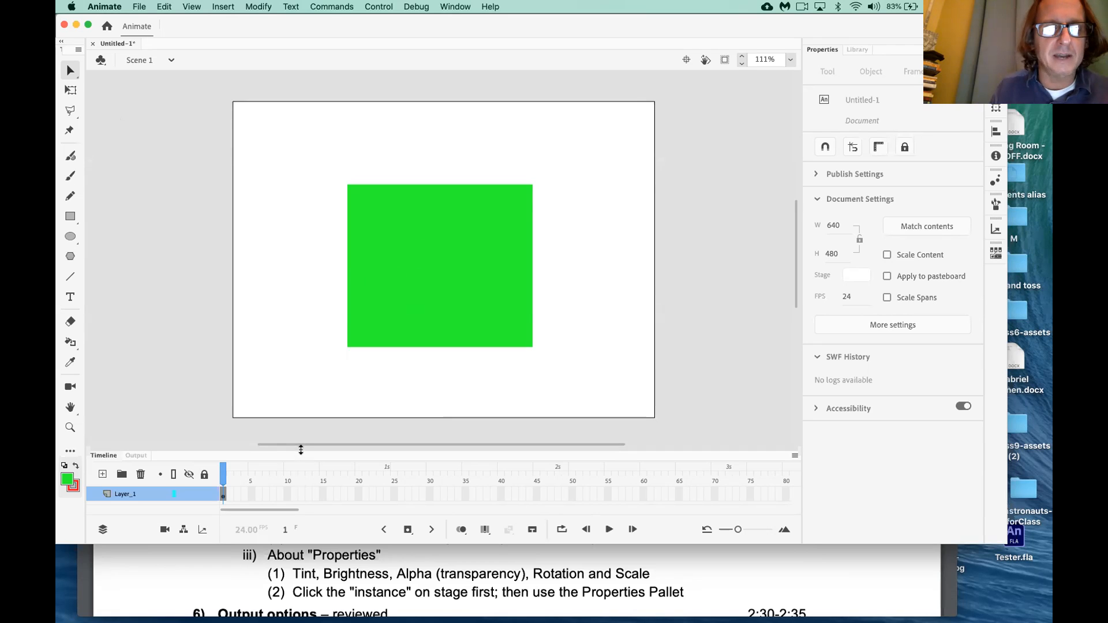
Enlarge the timeline area, add a keyframe at frame 2 and shift the rectangle's upper-right corner slightly down and inward
left_click_drag(298, 443, 296, 422)
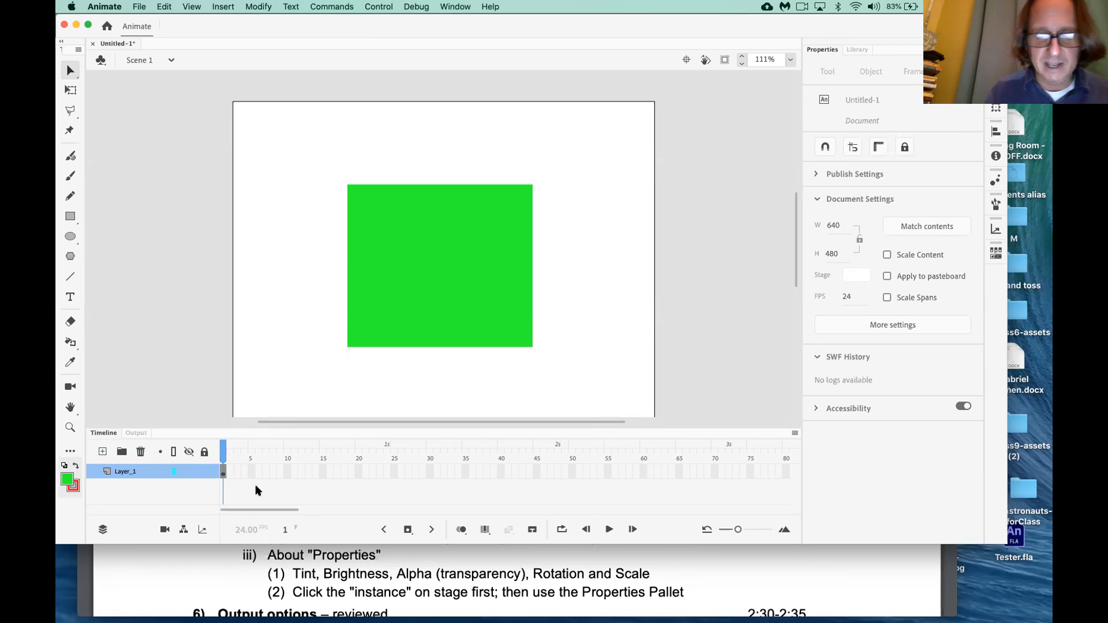
key("period")
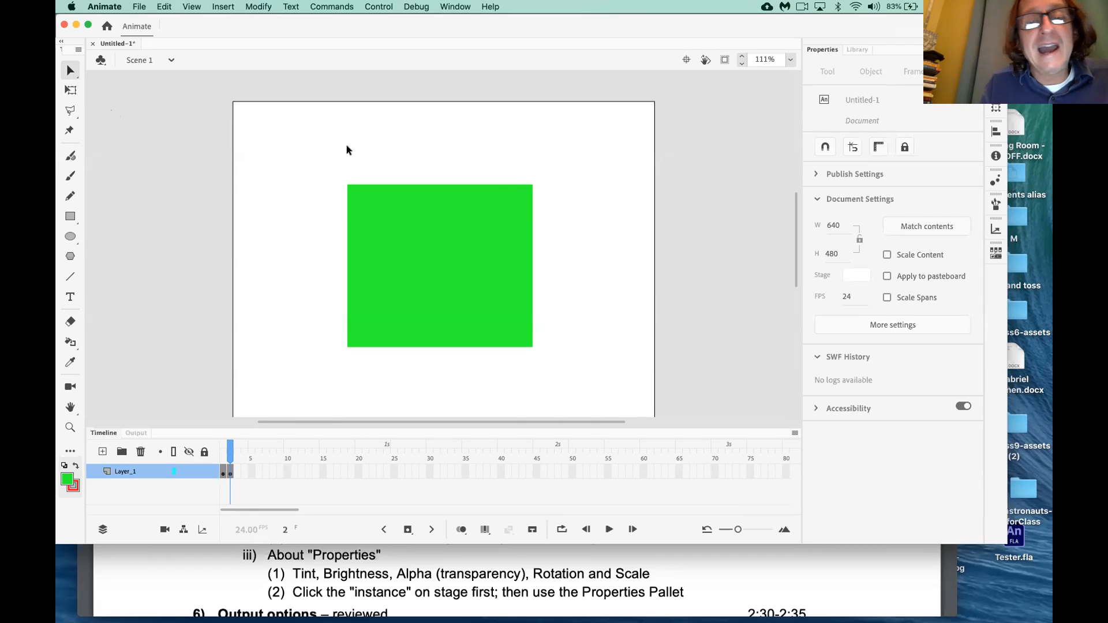
left_click_drag(531, 185, 529, 188)
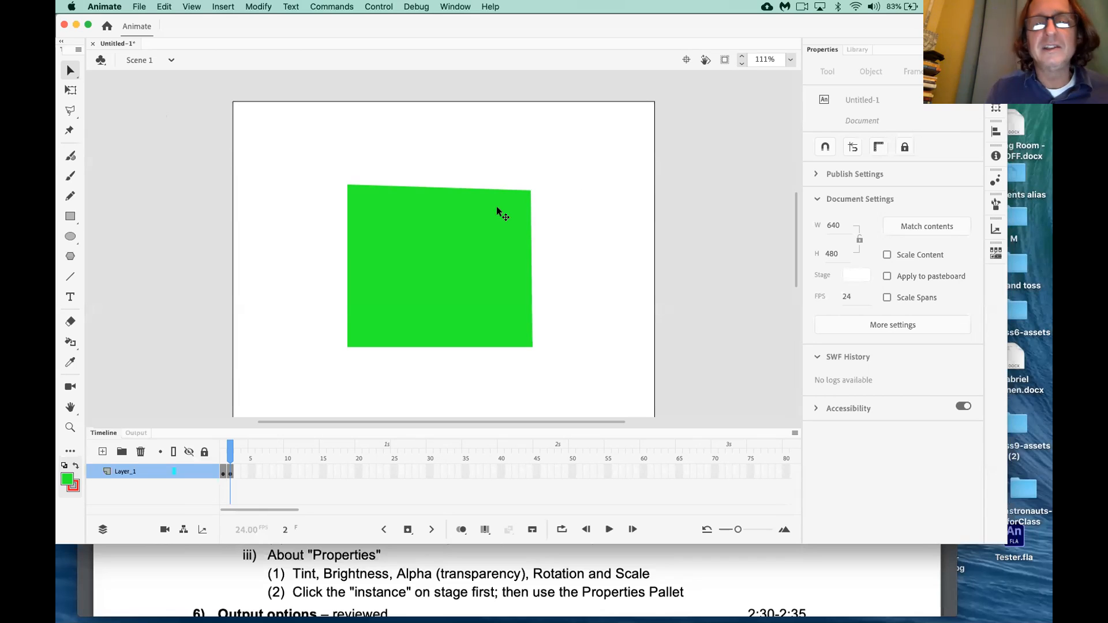
left_click_drag(530, 190, 530, 187)
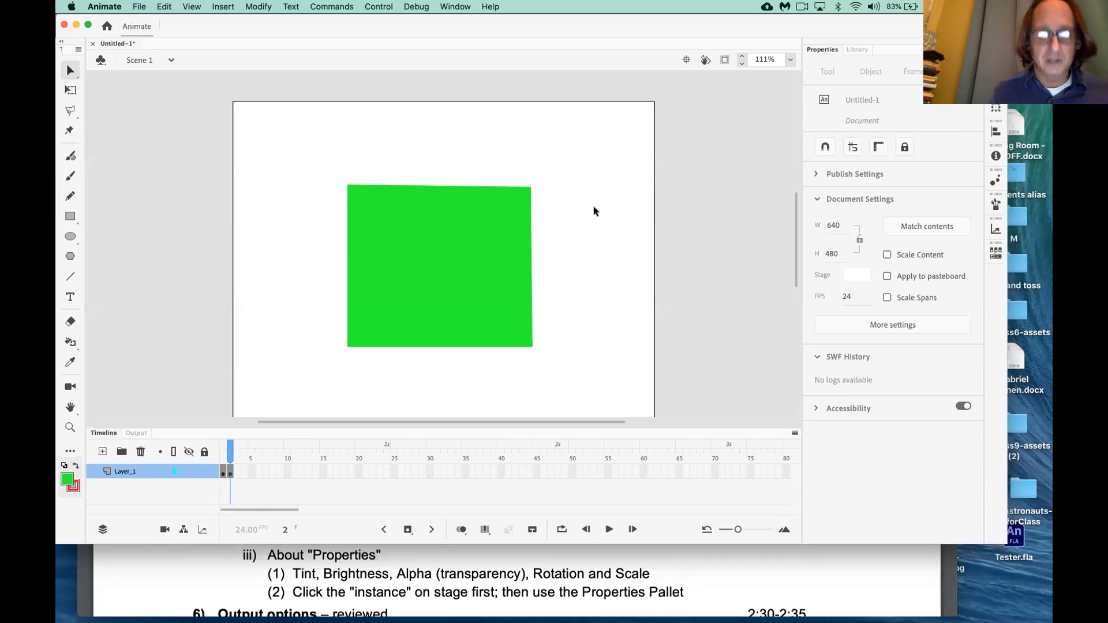
Add keyframes at frames 3 and 4, moving the green shape's upper-right corner a little lower in each
key("F6")
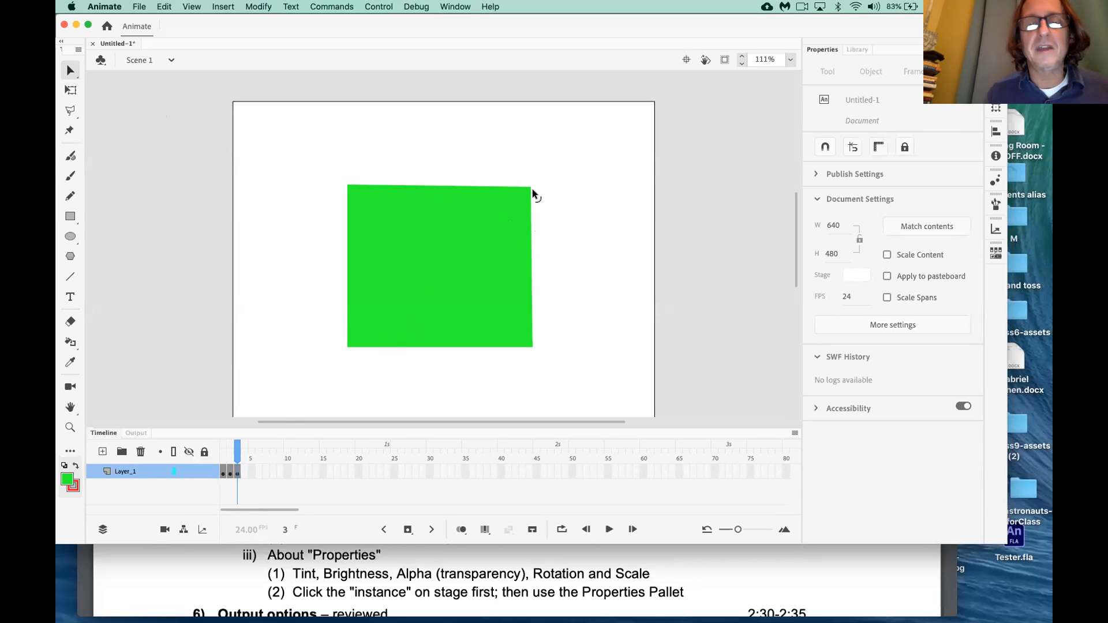
left_click_drag(530, 187, 529, 191)
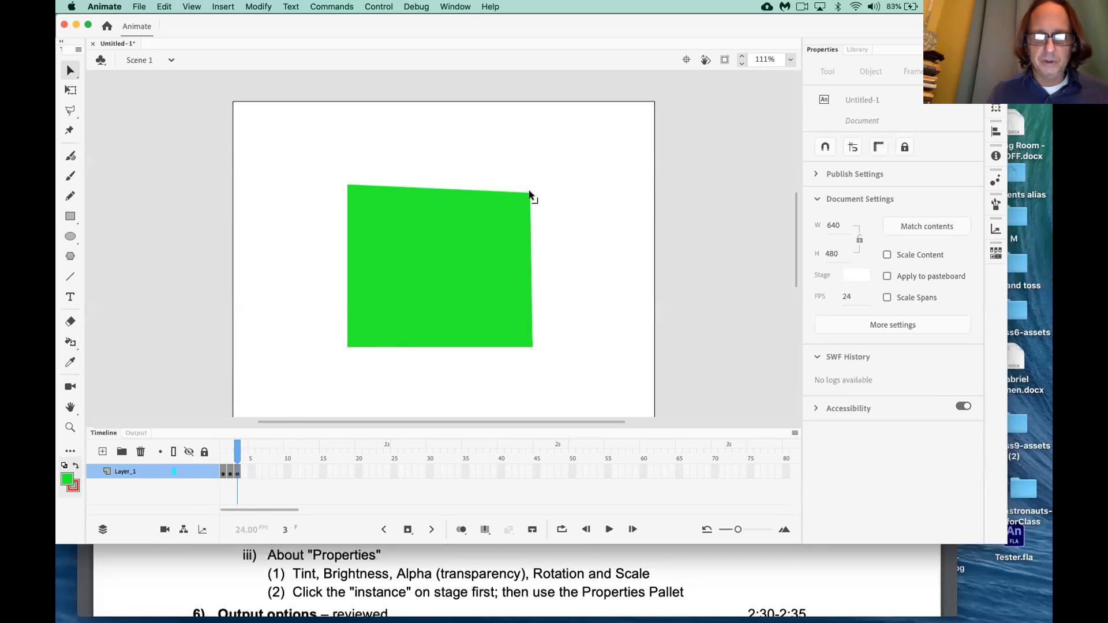
key("F6")
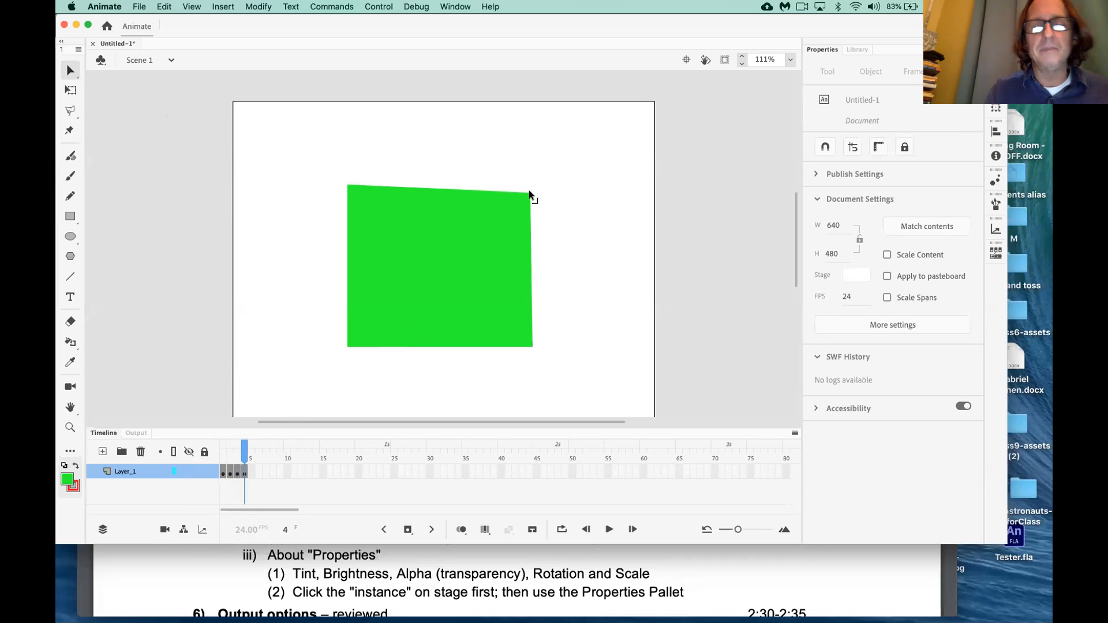
left_click_drag(530, 191, 531, 205)
Add keyframes at frames 5 and 6, and on frame 6 pull the shape's upper-right corner inward and both bottom corners outward
key("F6")
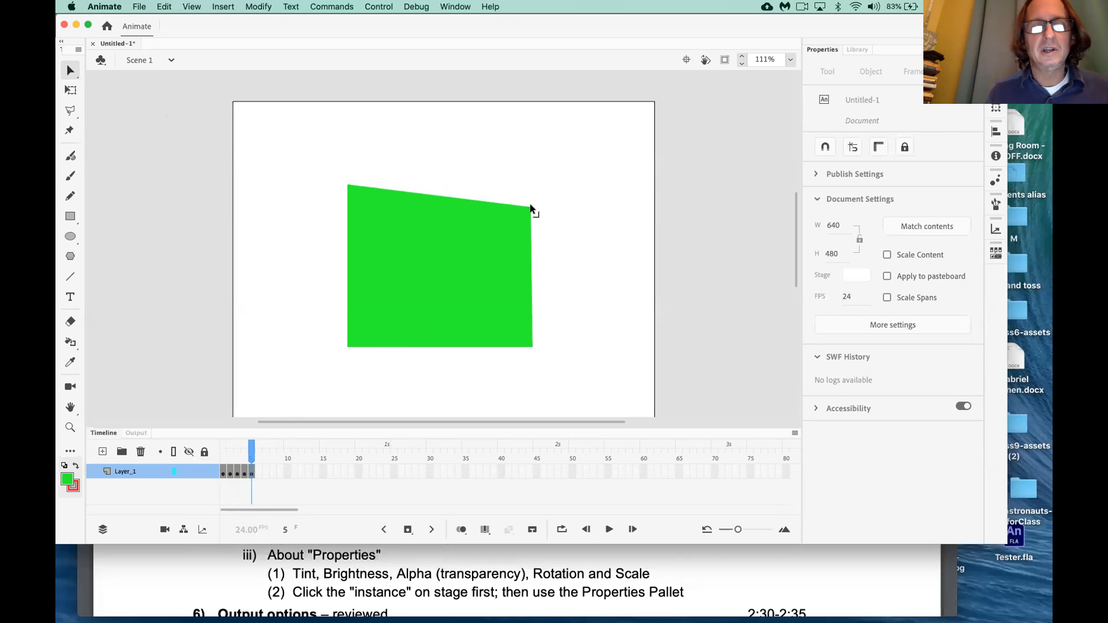
key("F6")
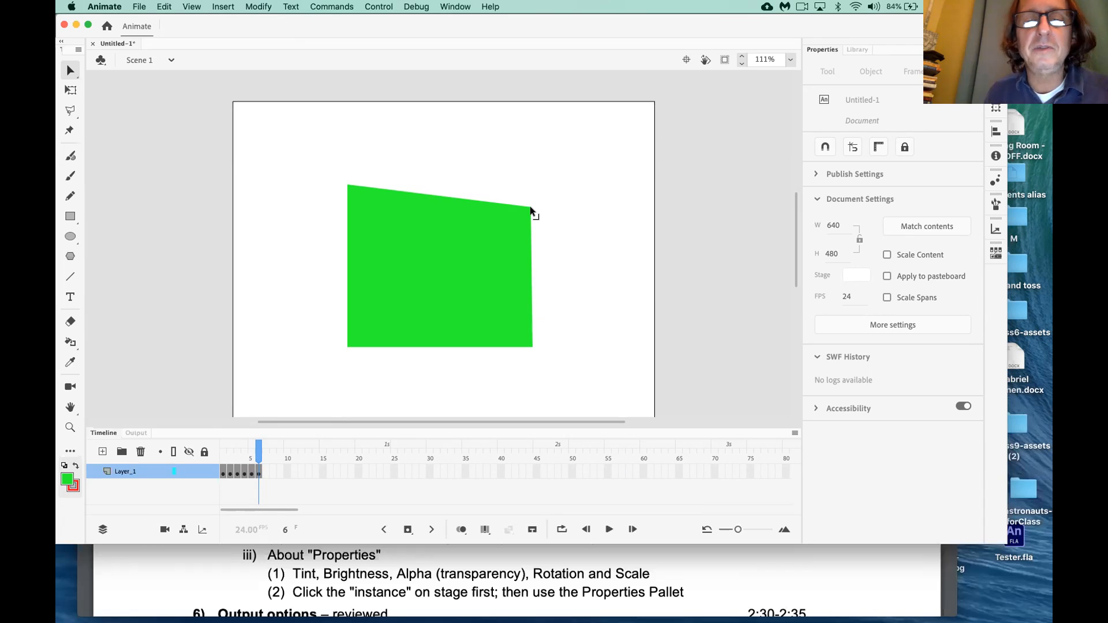
left_click_drag(530, 206, 517, 212)
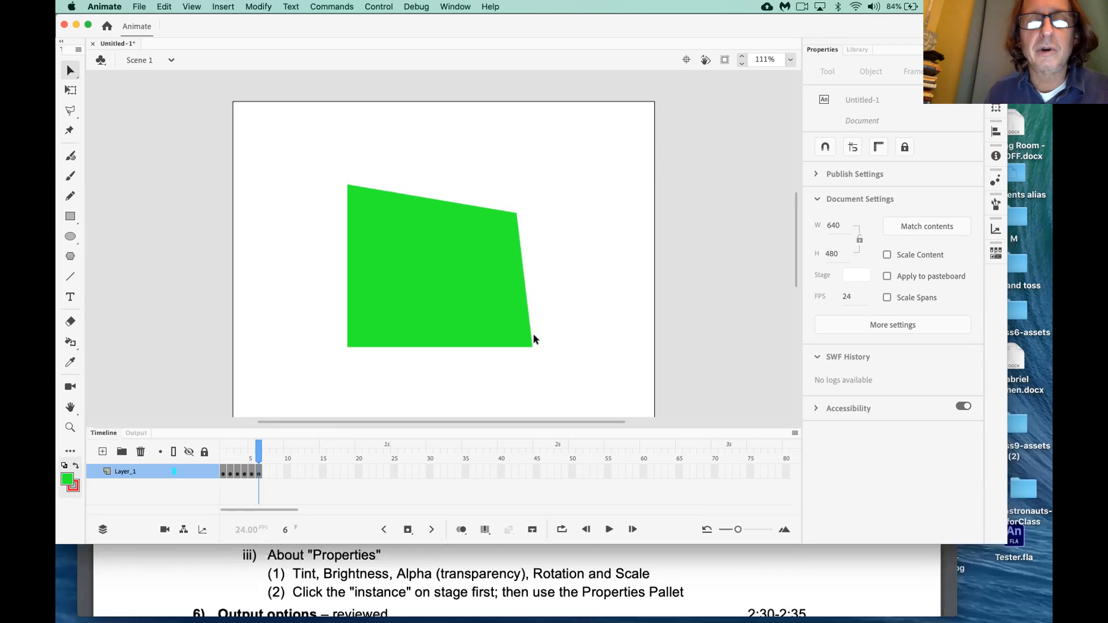
left_click_drag(531, 344, 548, 344)
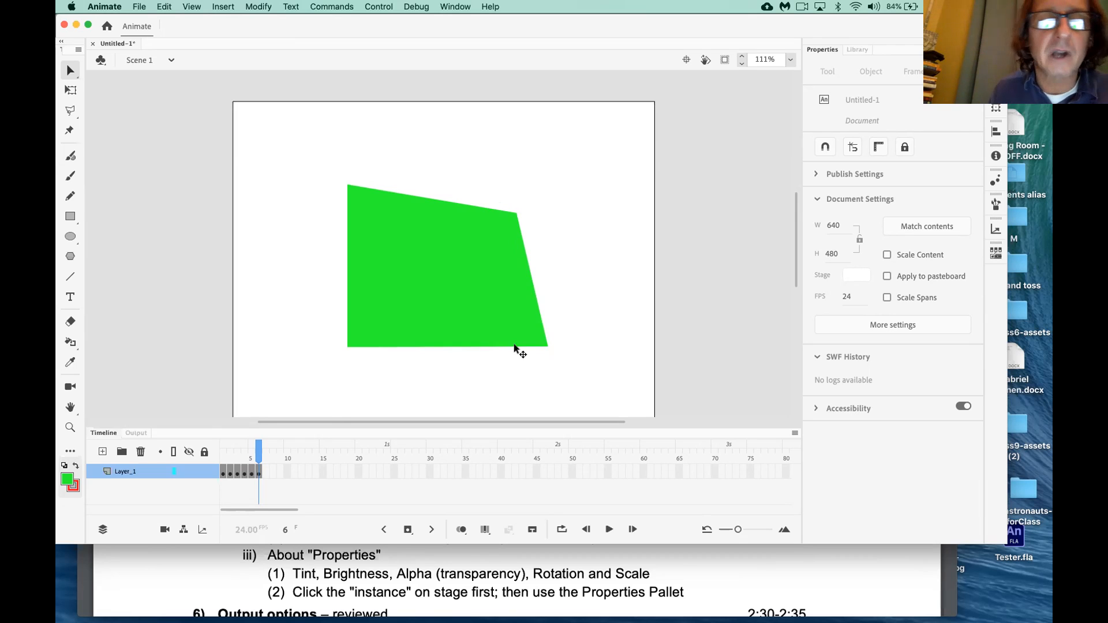
left_click_drag(344, 344, 340, 347)
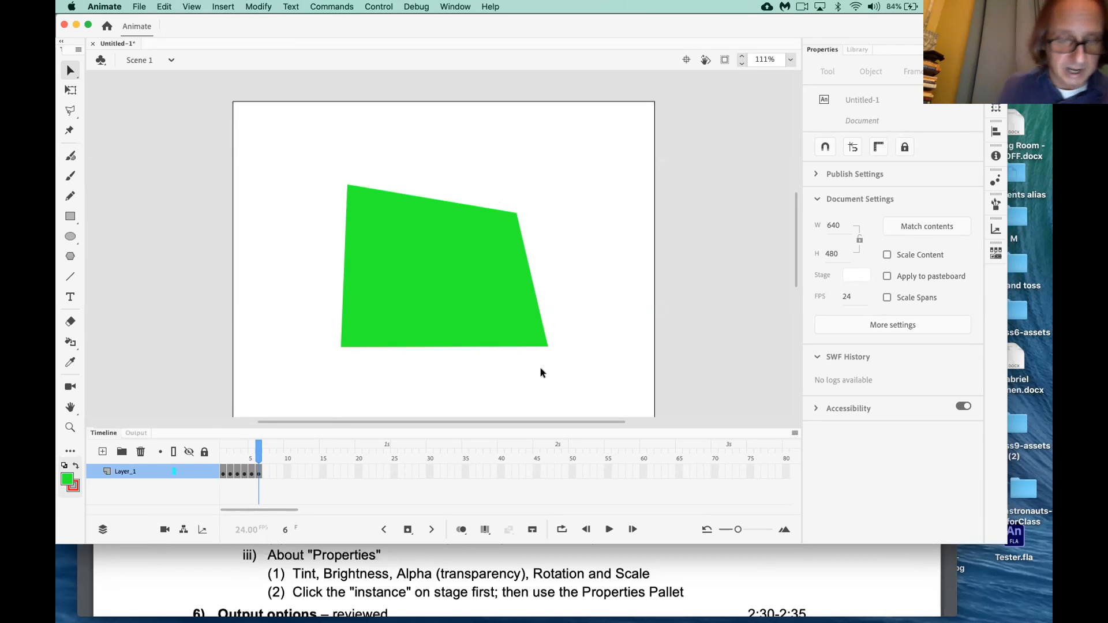
Add a keyframe at frame 7 and move the upper-right corner further inward and down, with both bottom corners further outward
key("F6")
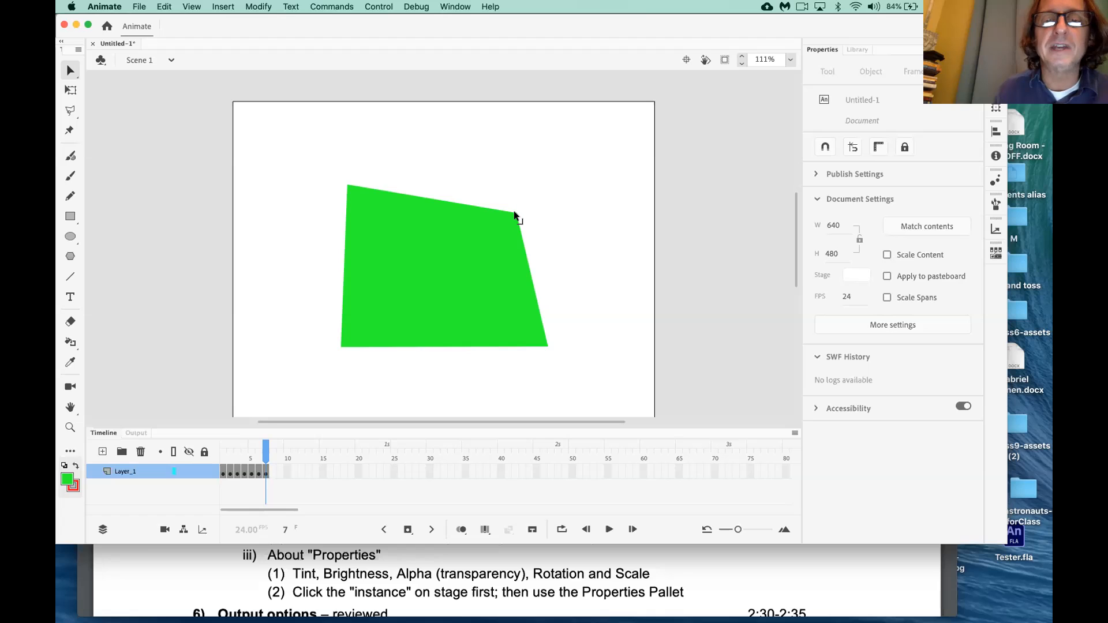
left_click_drag(513, 210, 498, 221)
left_click_drag(546, 344, 564, 344)
left_click_drag(342, 344, 331, 344)
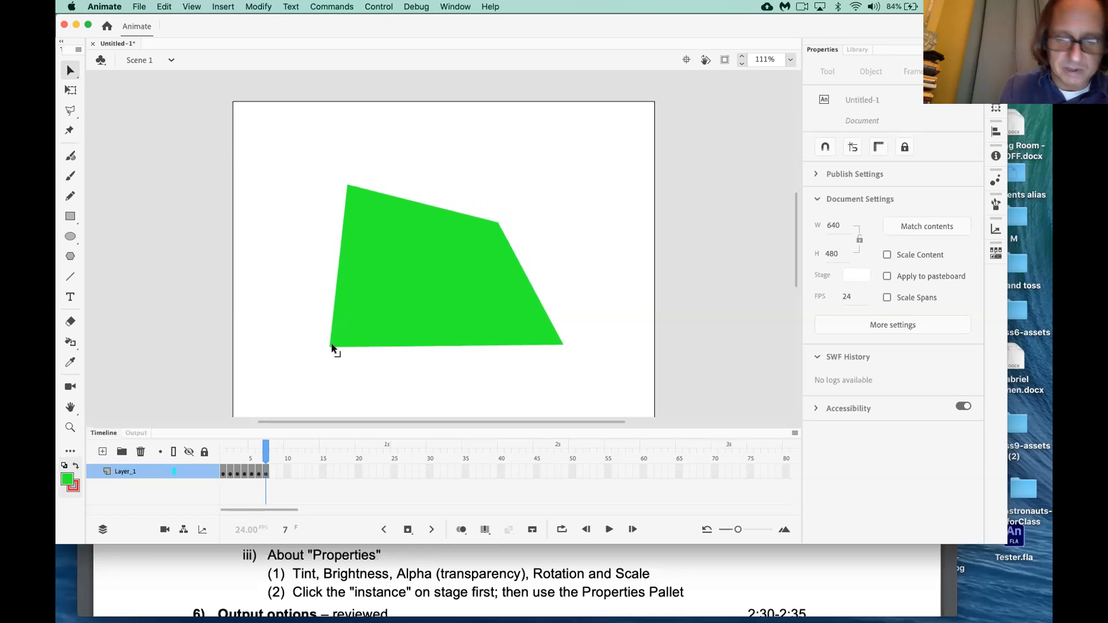
Add a keyframe at frame 8, moving the green shape's two upper corners inward and both bottom corners further outward
key("F6")
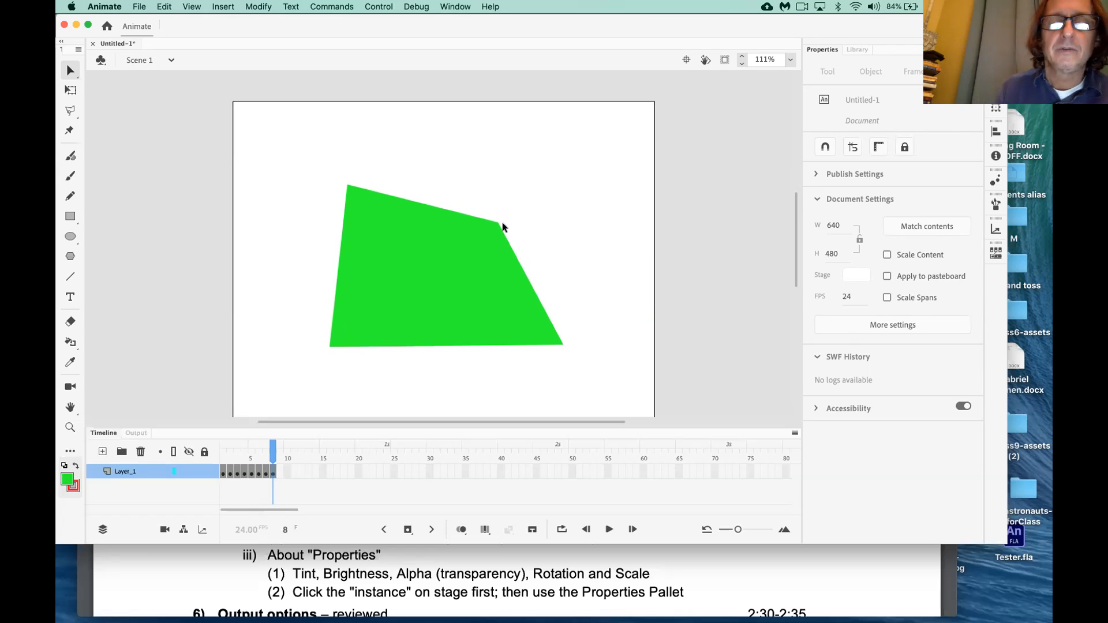
left_click_drag(495, 222, 487, 232)
left_click_drag(560, 342, 575, 344)
left_click_drag(329, 344, 320, 344)
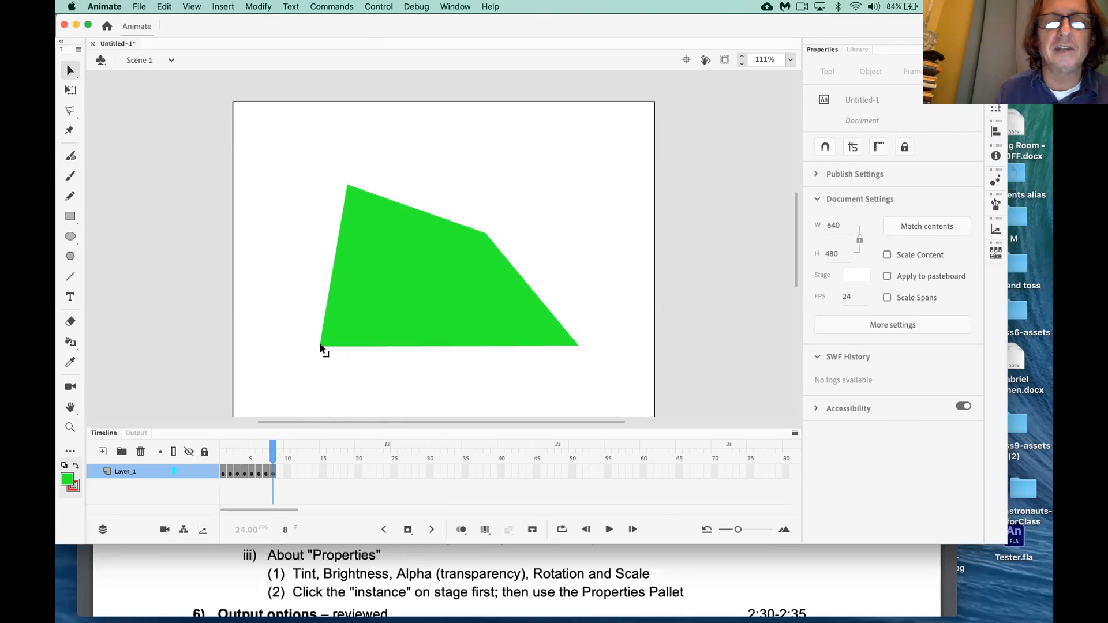
left_click_drag(345, 182, 357, 181)
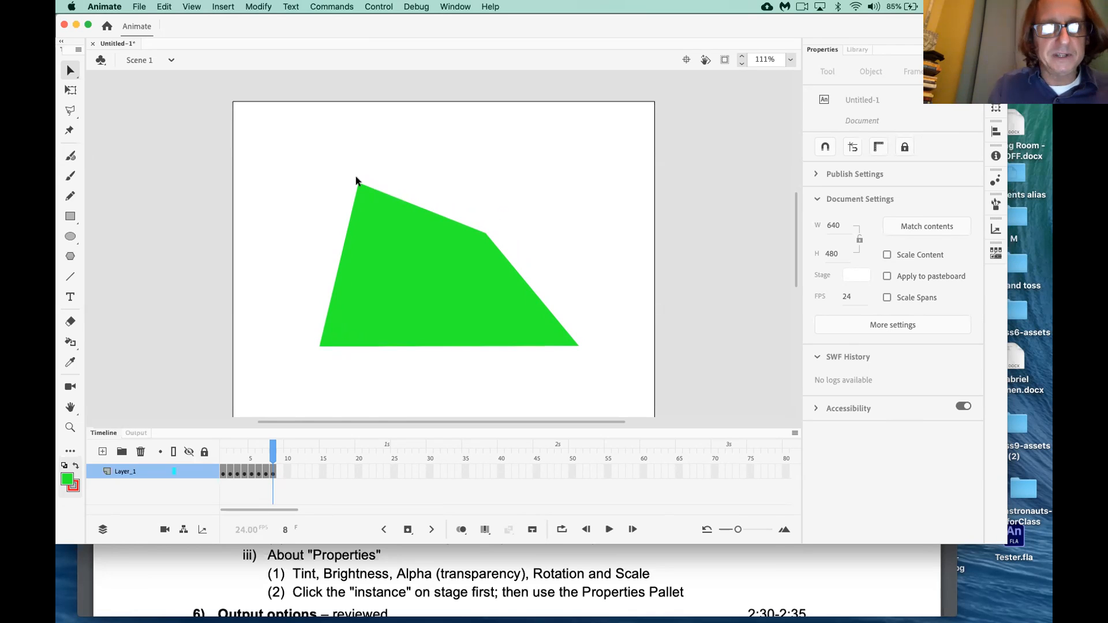
Add a keyframe at frame 9 and turn on onion skinning to compare the shape with its preceding frames
key("F6")
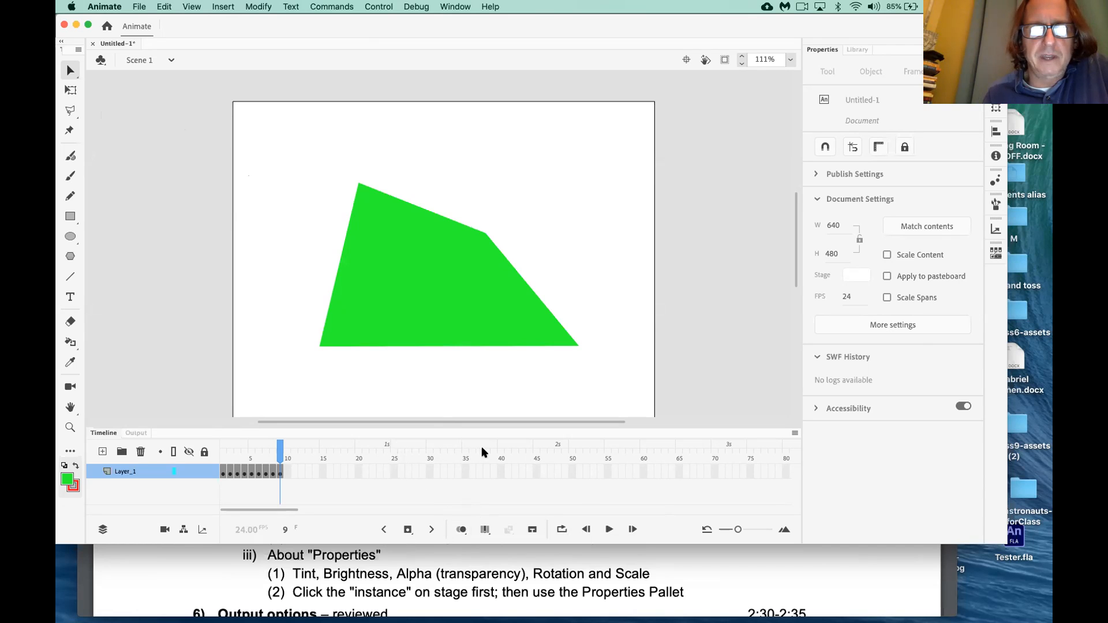
left_click(462, 530)
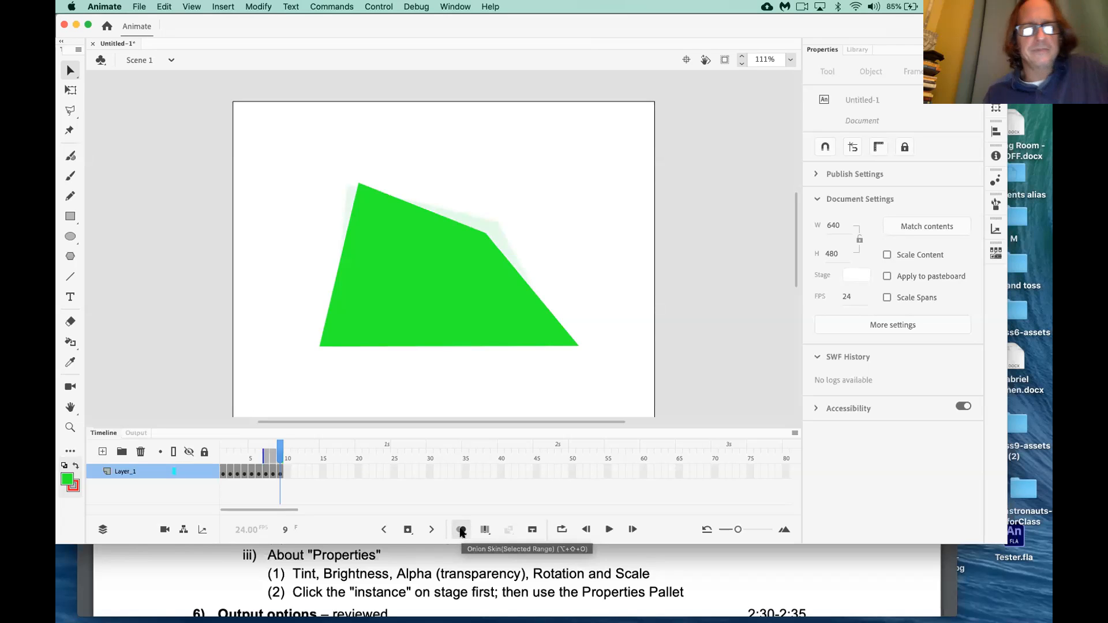
key("super+equal")
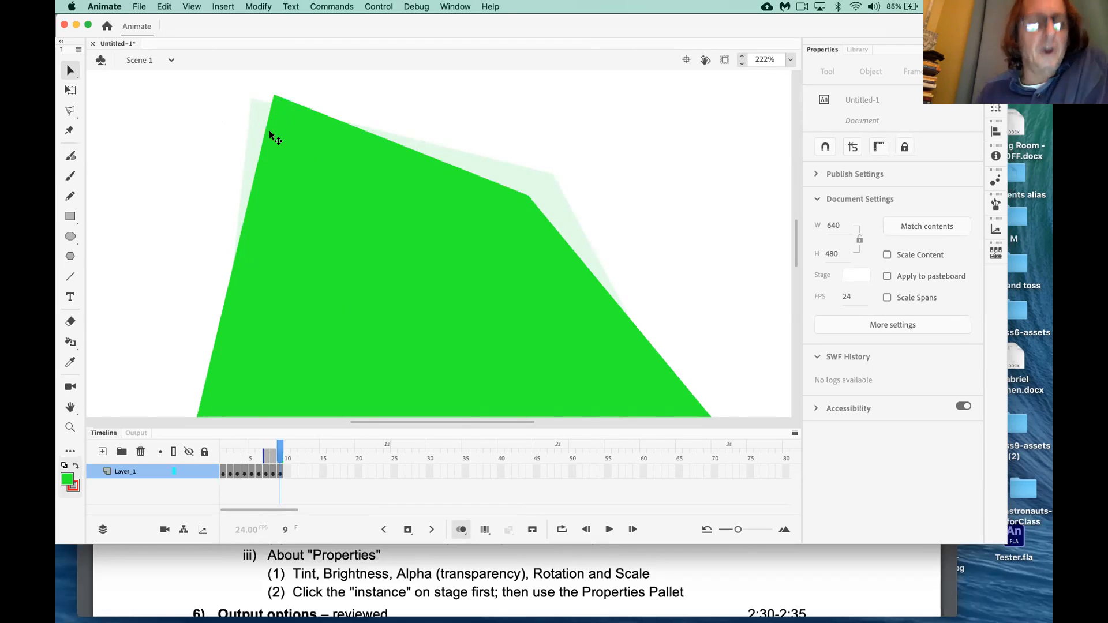
left_click(408, 233)
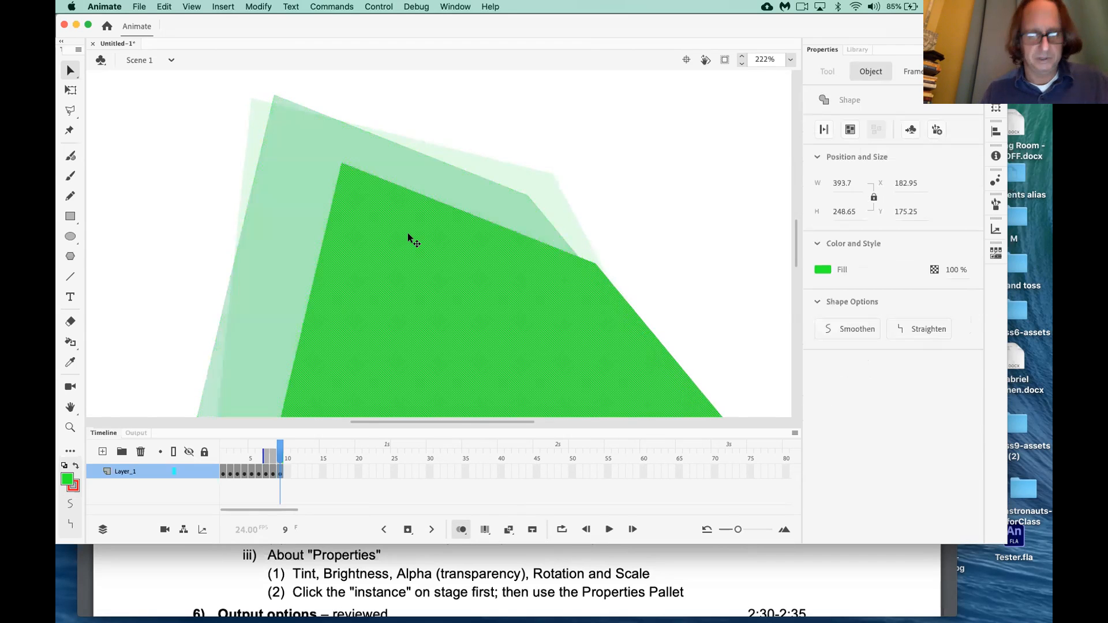
key("super+equal")
key("space")
left_click_drag(362, 172, 641, 386)
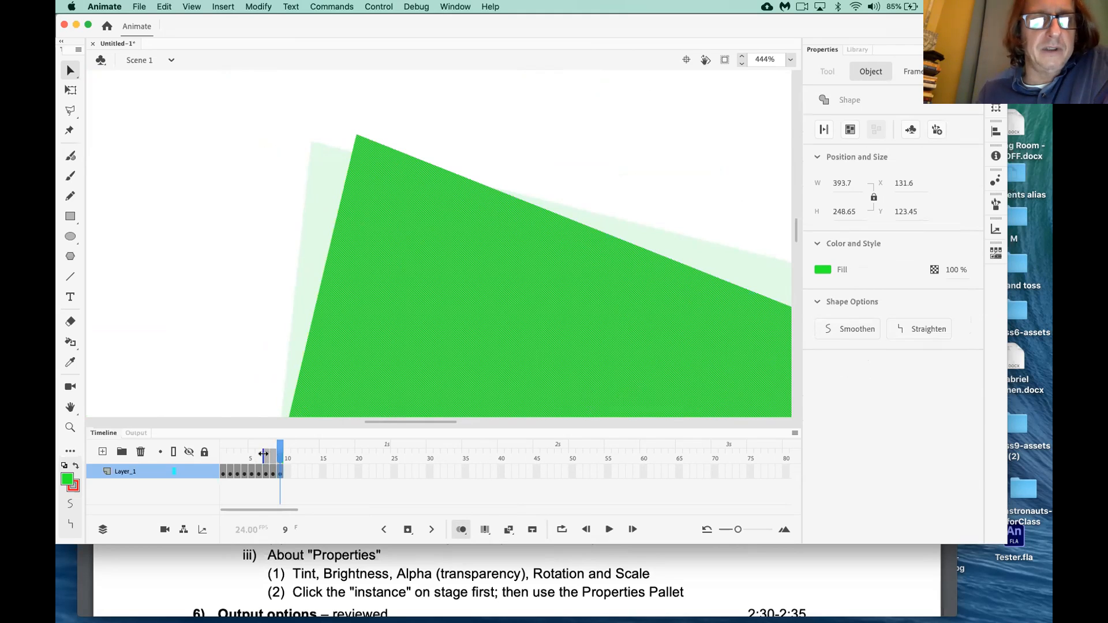
Extend the onion skin range back to frame 1, shorten it to start at frame 7, and scrub from frame 9 to 6 and back
left_click_drag(263, 454, 219, 455)
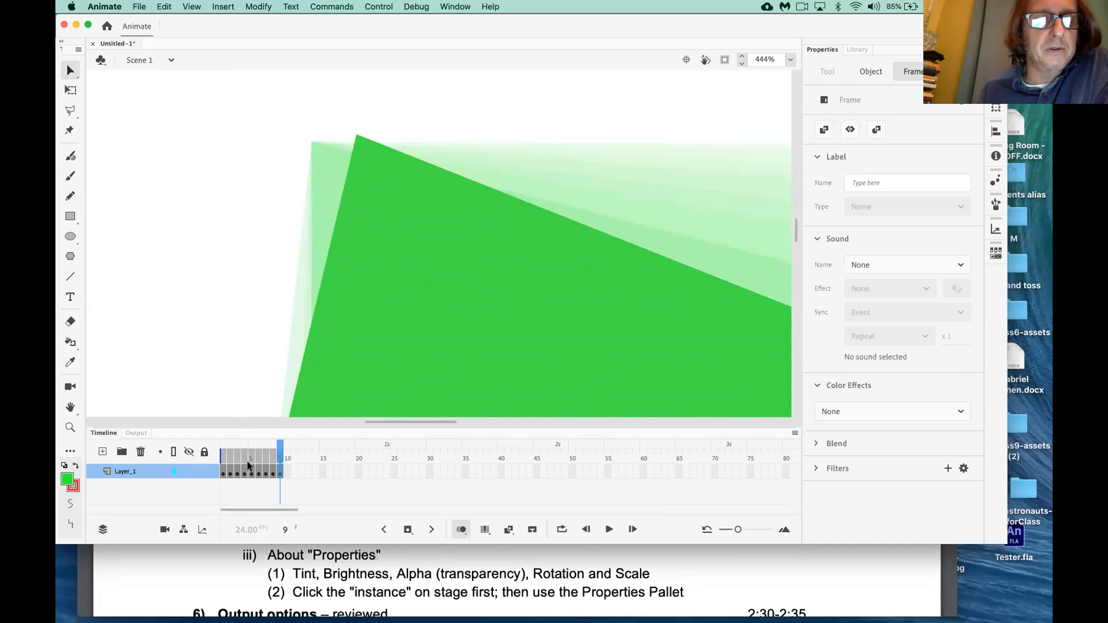
mouse_move(222, 455)
left_mouse_down()
mouse_move(274, 452)
mouse_move(264, 454)
left_mouse_up()
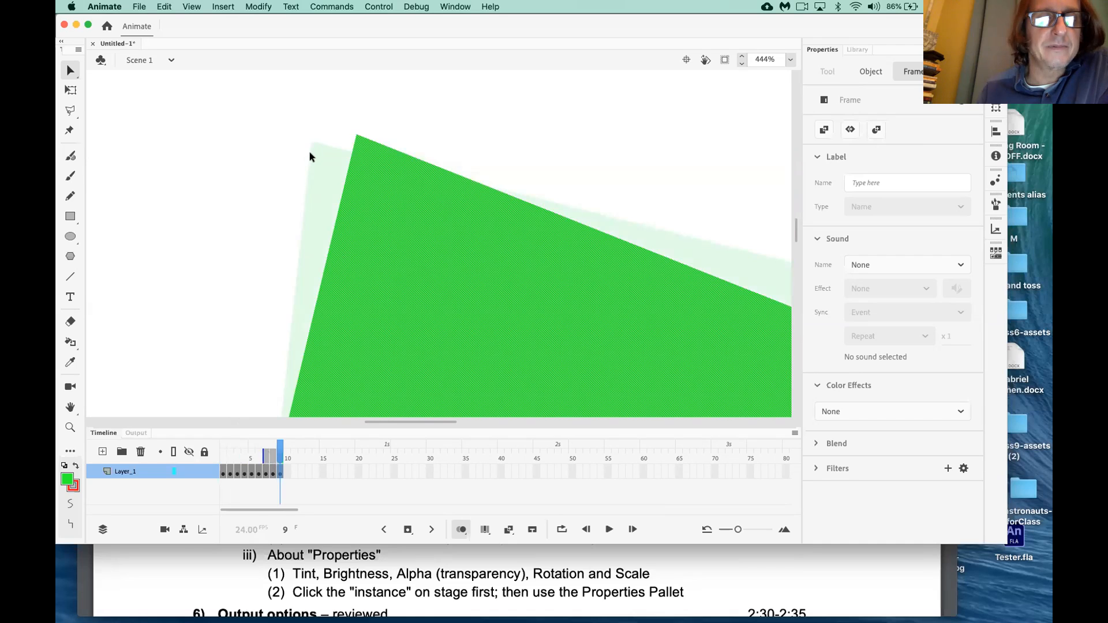
left_click_drag(280, 449, 258, 449)
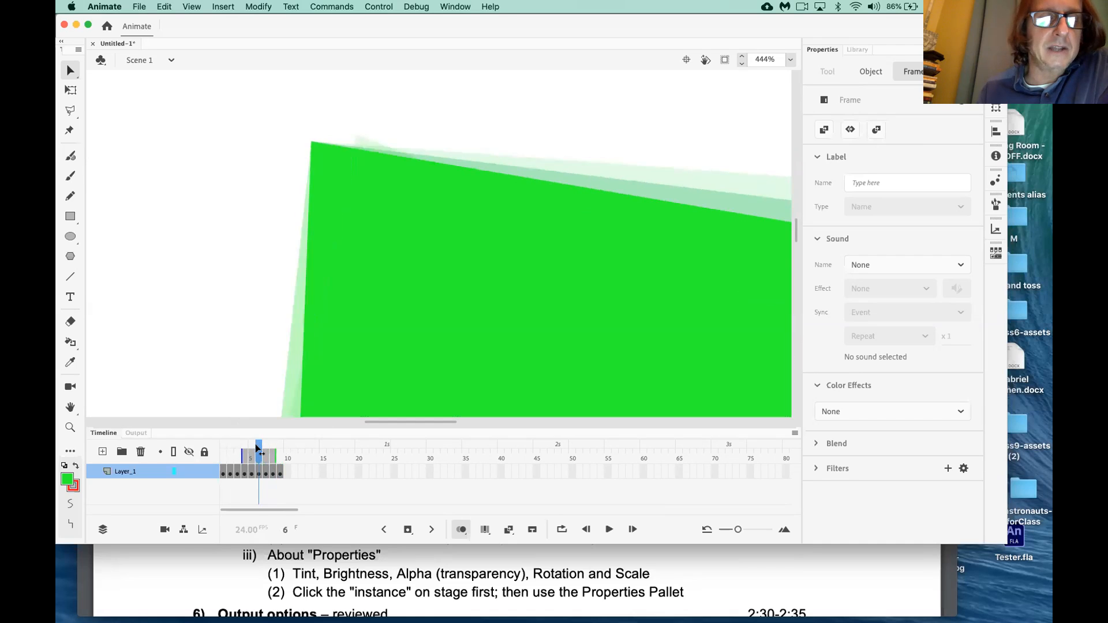
left_click_drag(252, 448, 282, 448)
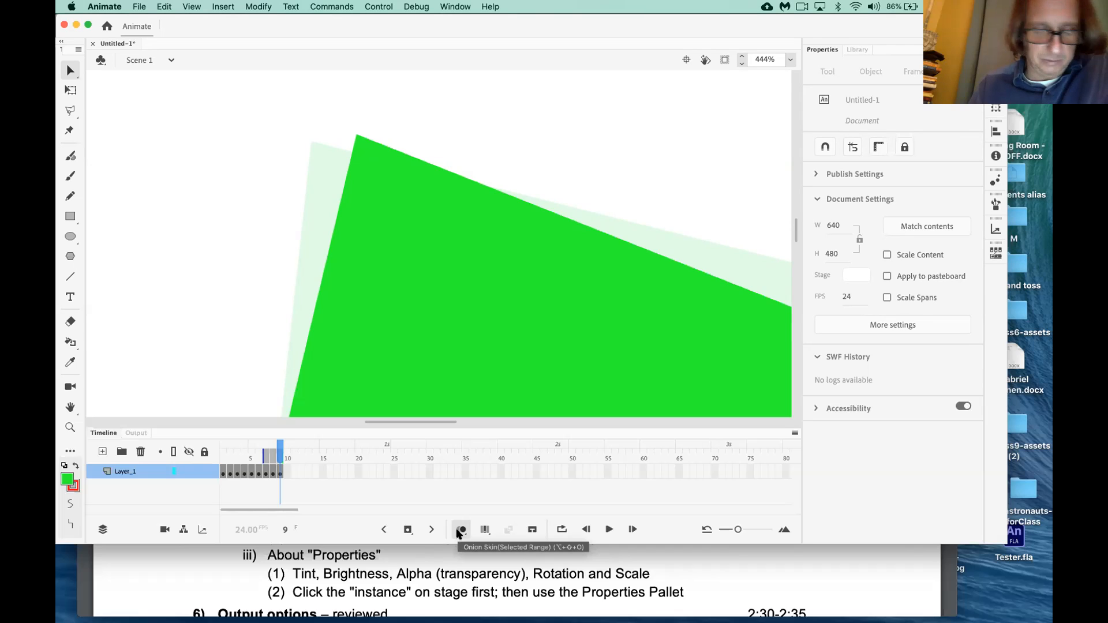
On frame 9, move the upper-left corner rightward and slightly up, the upper-right corner inward and down, and both bottom corners outward
key("super+minus")
key("super+minus")
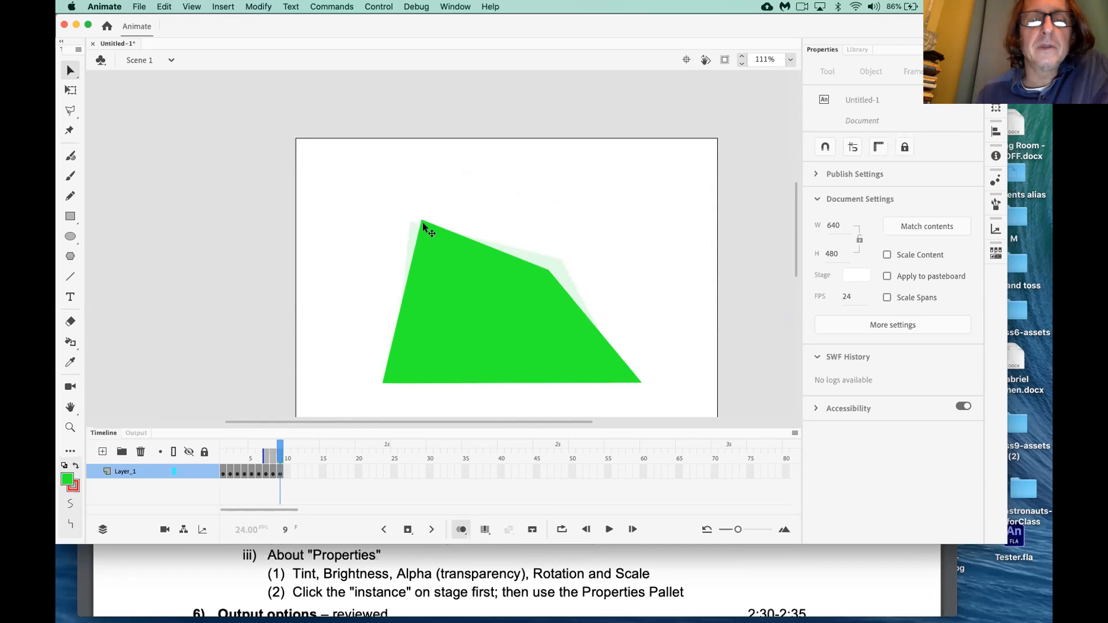
left_click_drag(421, 220, 433, 216)
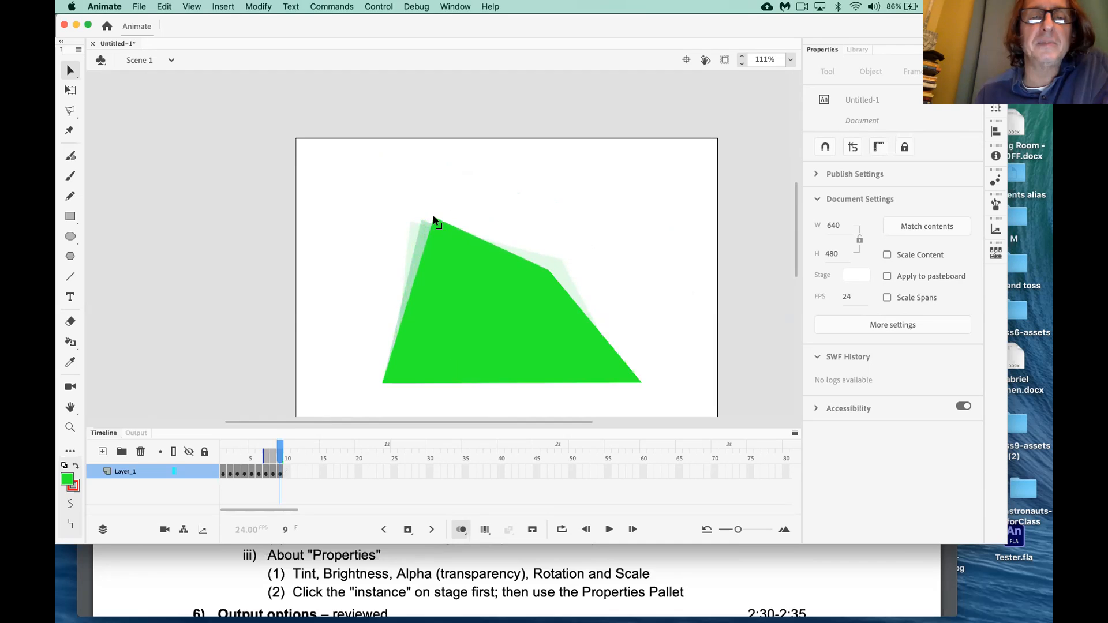
left_click_drag(433, 216, 440, 213)
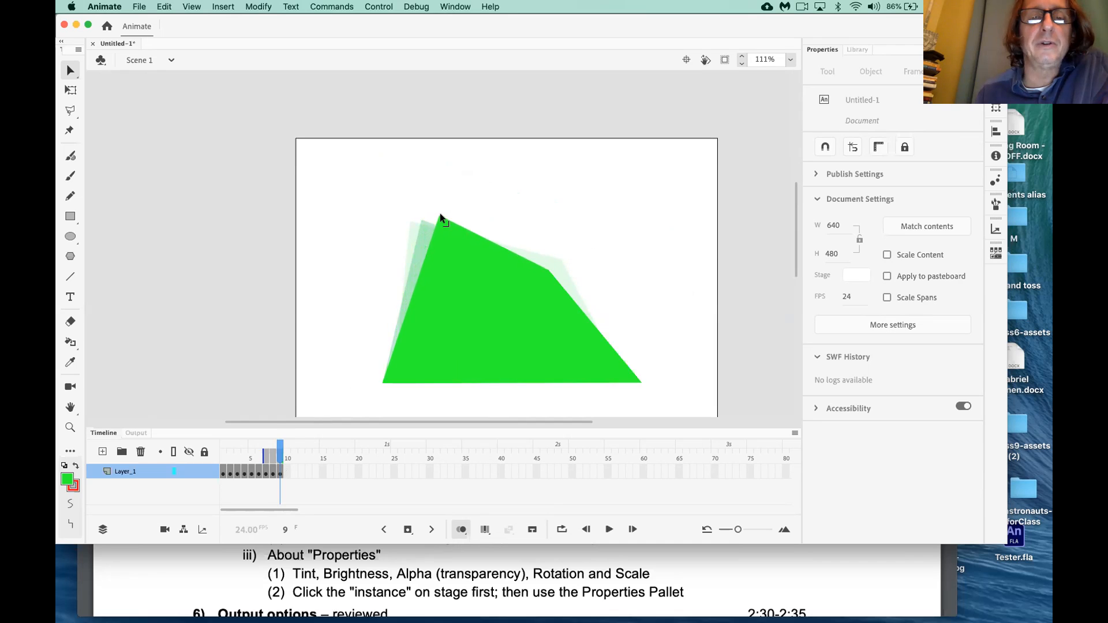
left_click_drag(547, 269, 531, 272)
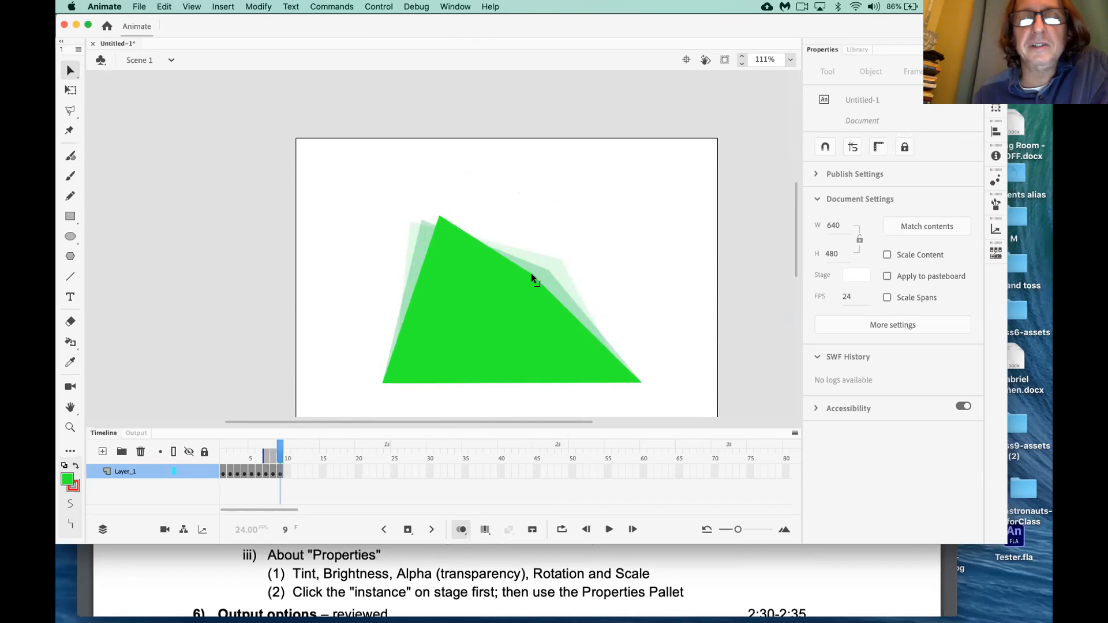
left_click_drag(531, 272, 527, 275)
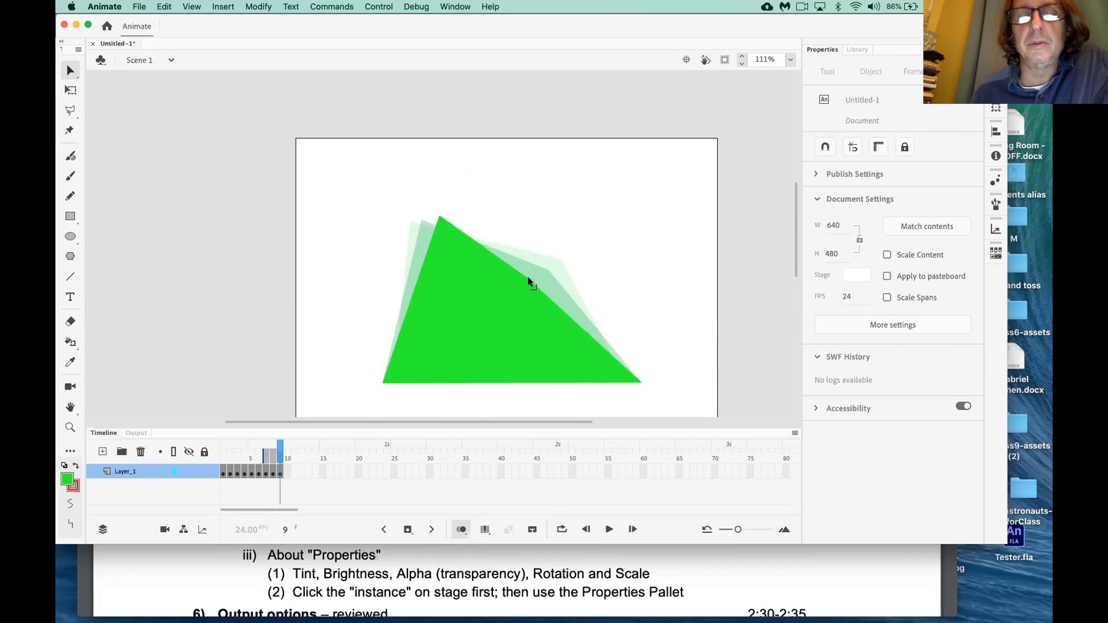
left_click_drag(637, 381, 658, 379)
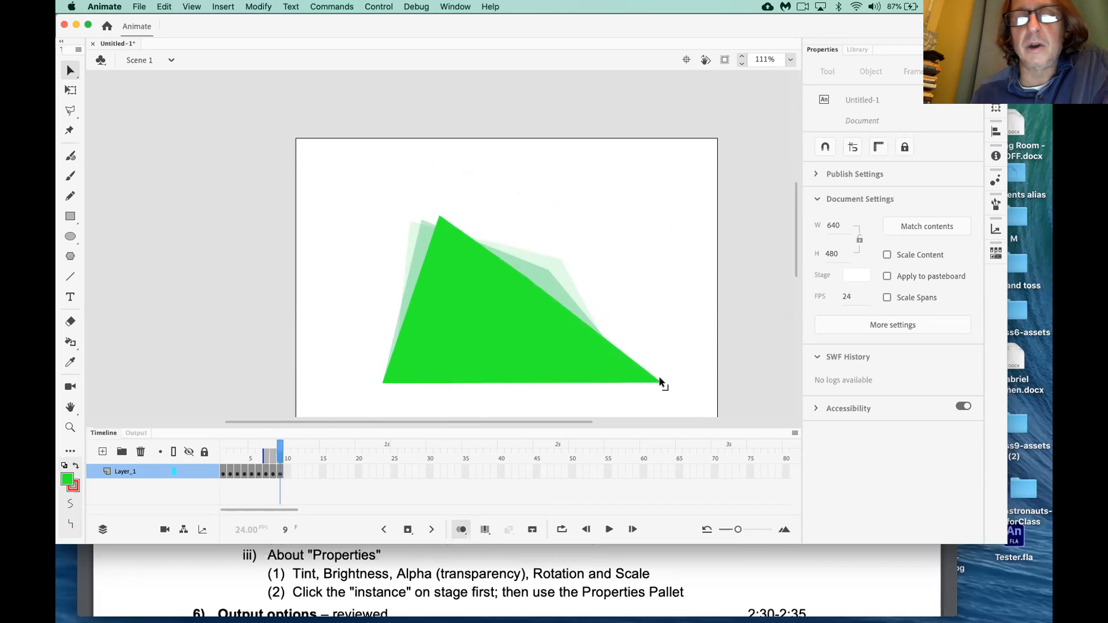
left_click_drag(383, 382, 364, 383)
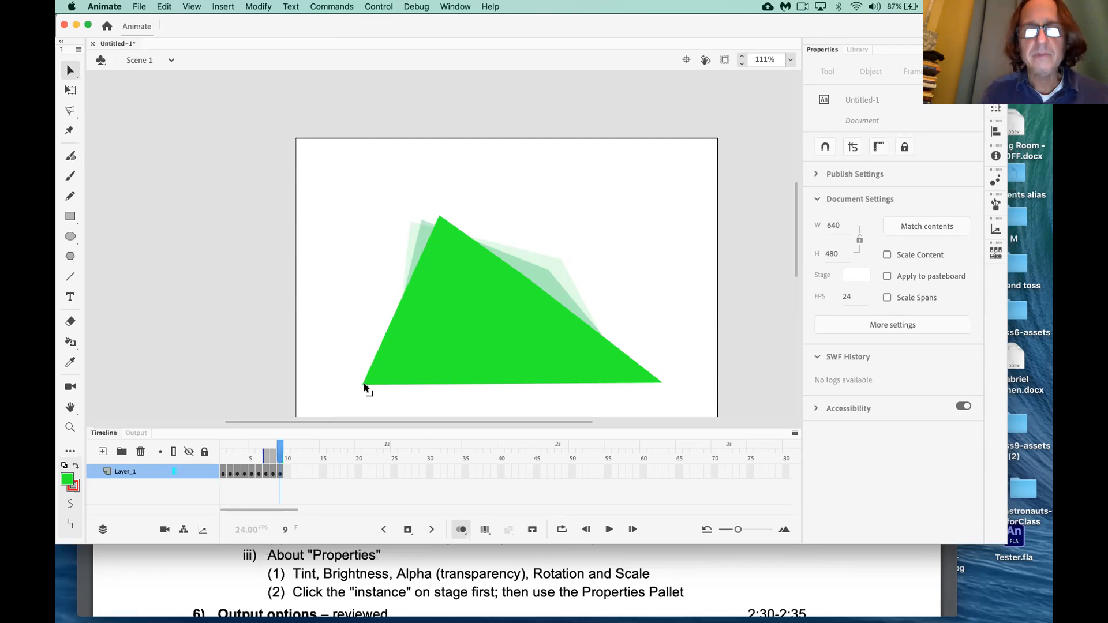
Add a keyframe at frame 10, moving the shape's peak to the right and stretching both bottom corners further outward
key("F6")
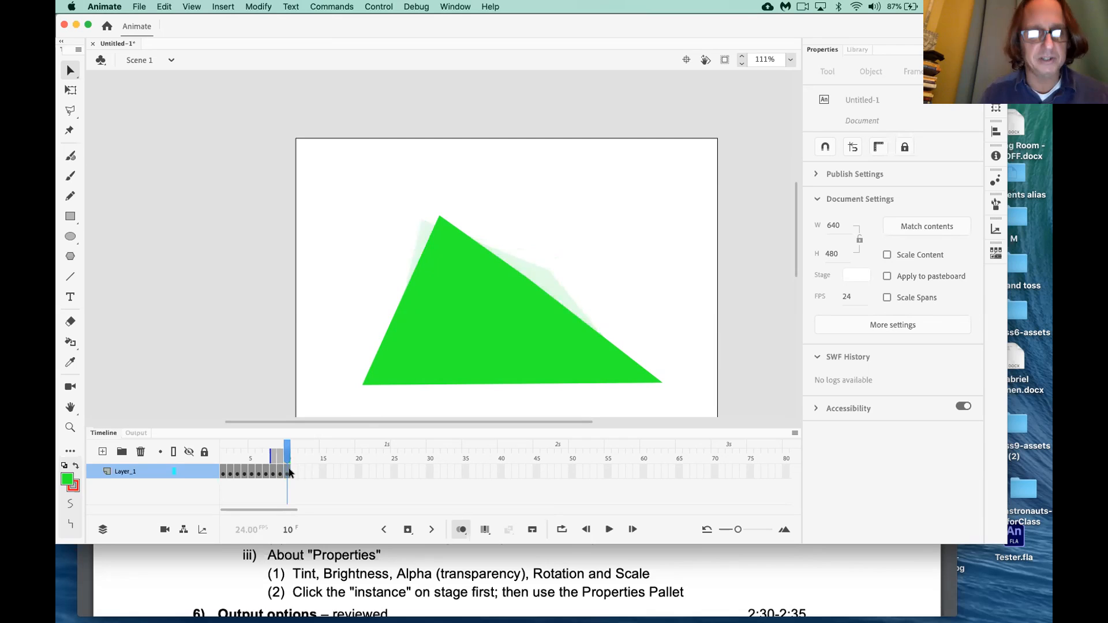
left_click_drag(288, 452, 288, 452)
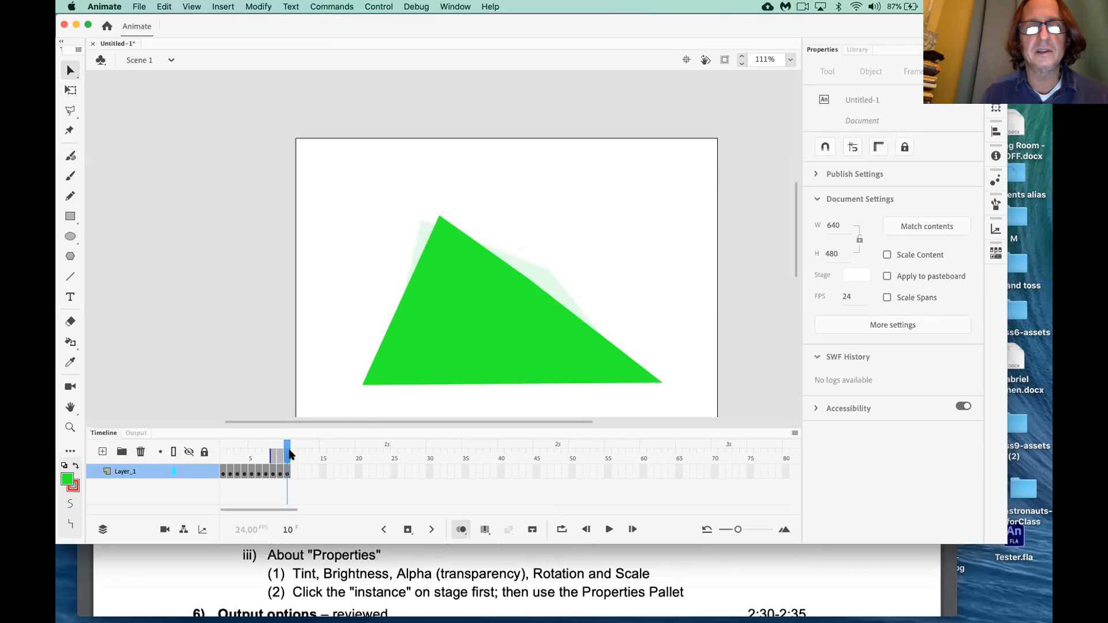
left_click_drag(440, 214, 472, 215)
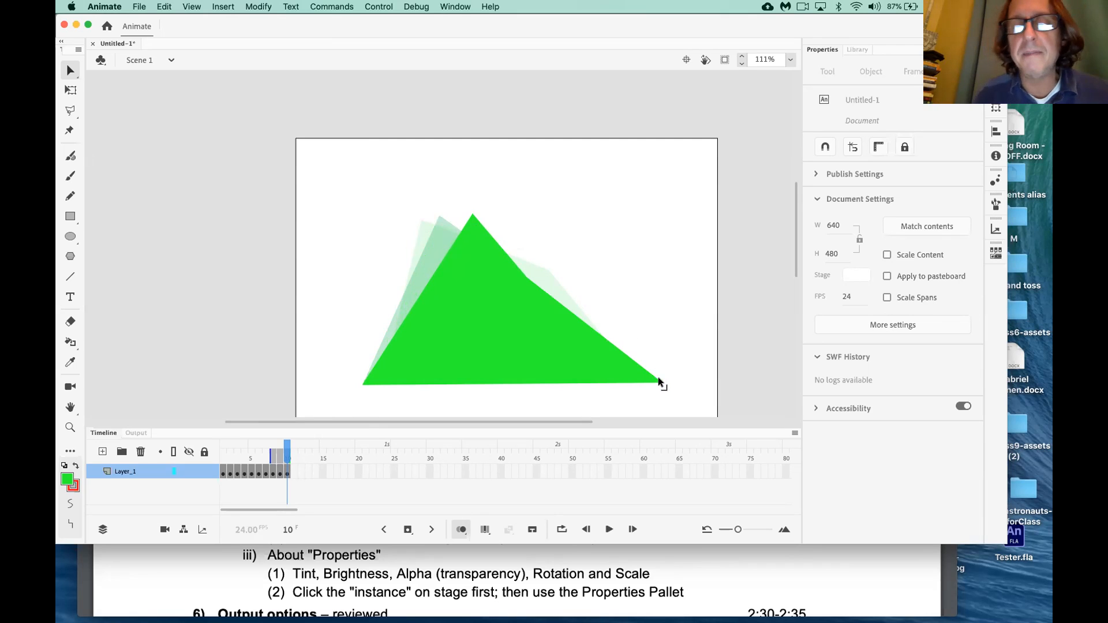
mouse_move(667, 379)
left_mouse_down()
mouse_move(651, 382)
mouse_move(679, 382)
left_mouse_up()
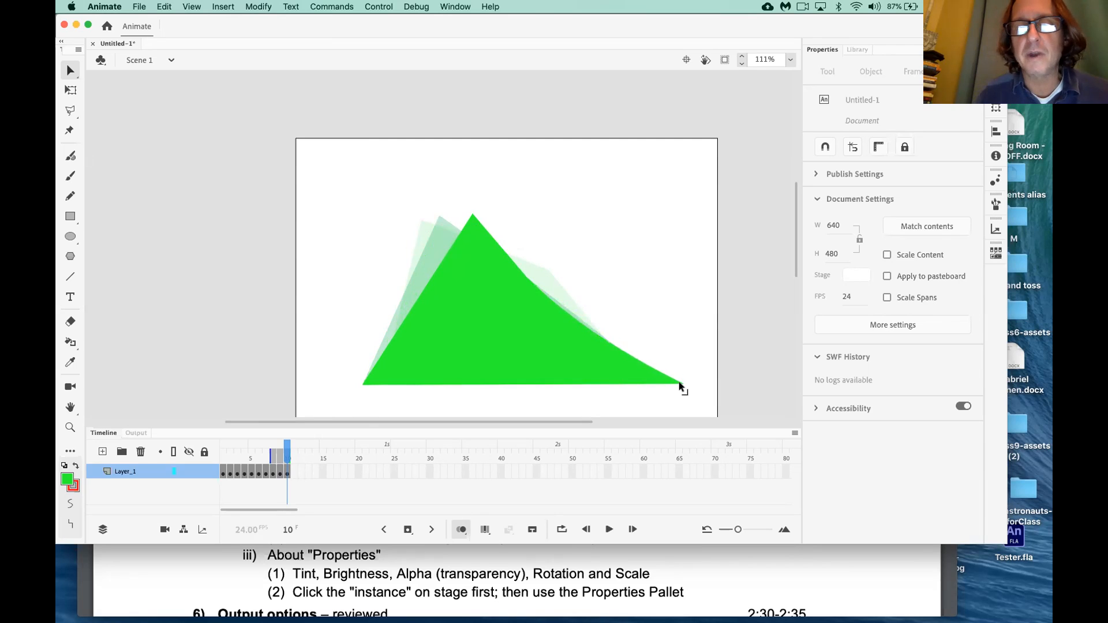
left_click_drag(679, 382, 697, 382)
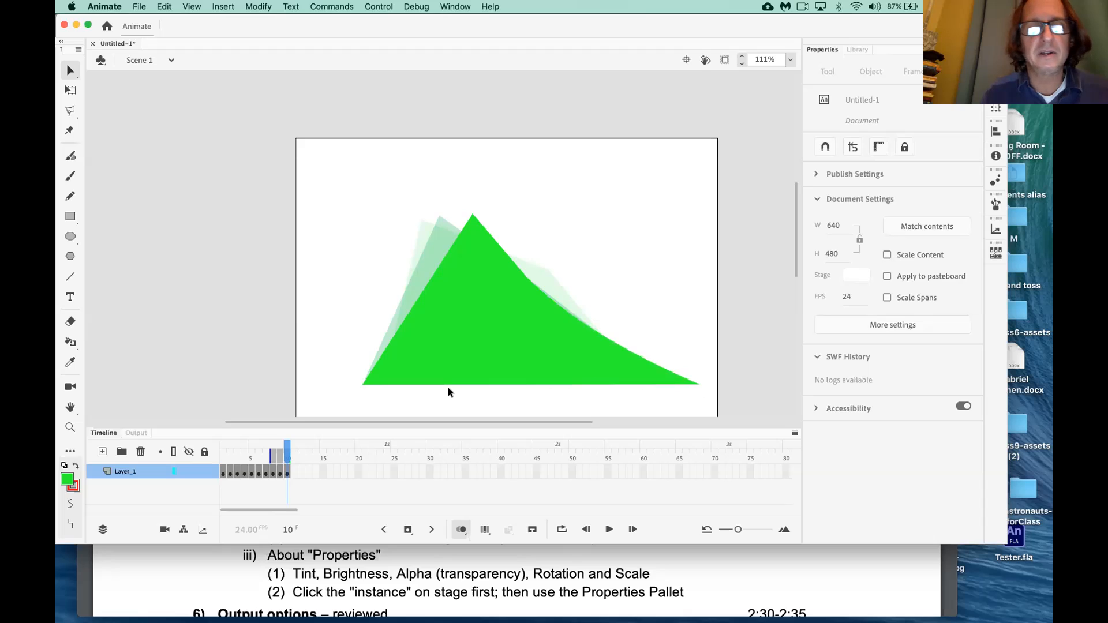
left_click_drag(364, 382, 340, 383)
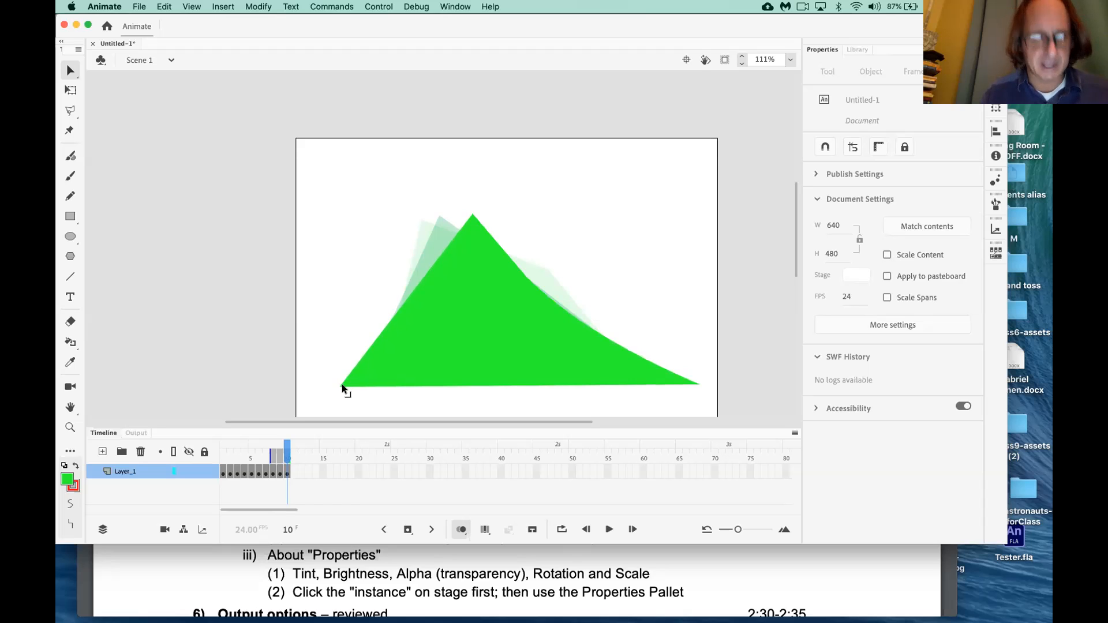
Add a keyframe at frame 11, moving the peak further right, the right-hand inner corner slightly inward and down, and both bottom corners outward
key("F6")
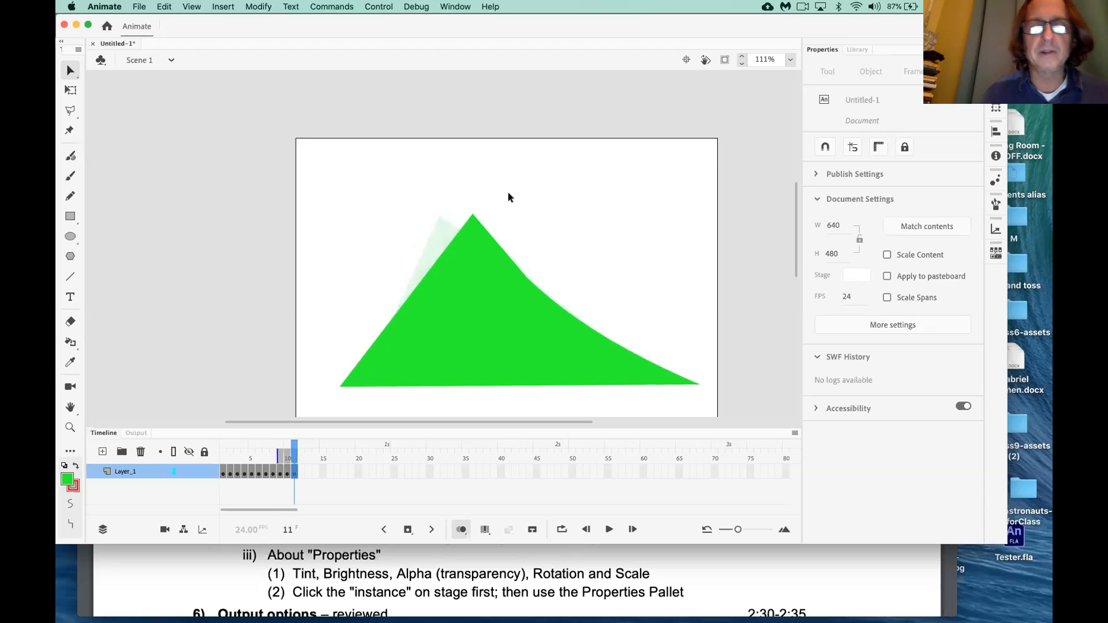
left_click_drag(471, 214, 520, 211)
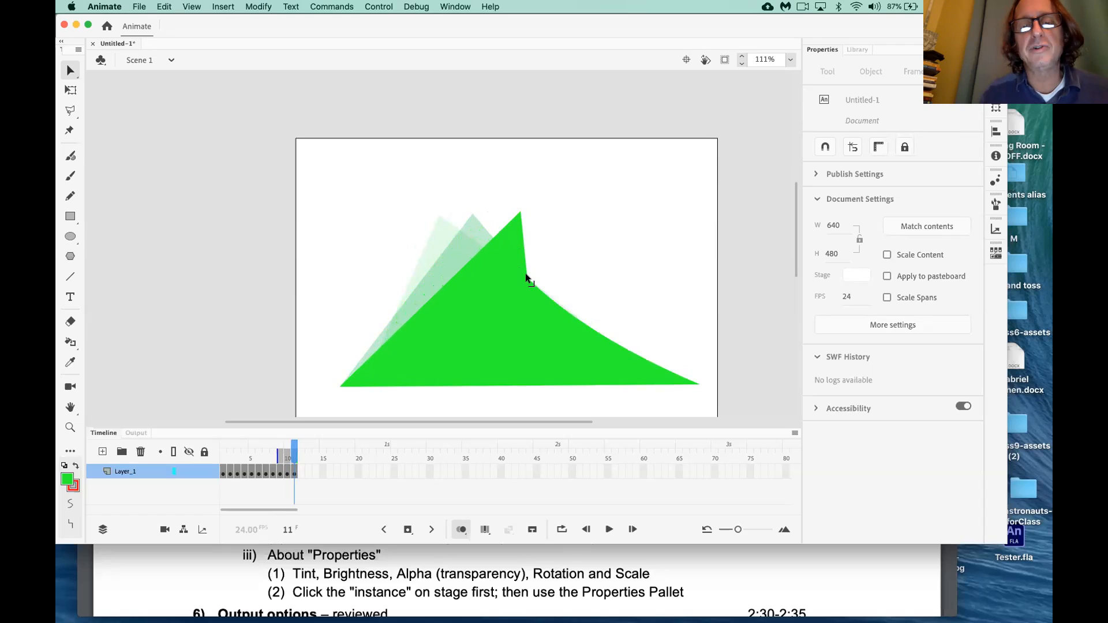
left_click_drag(524, 275, 517, 280)
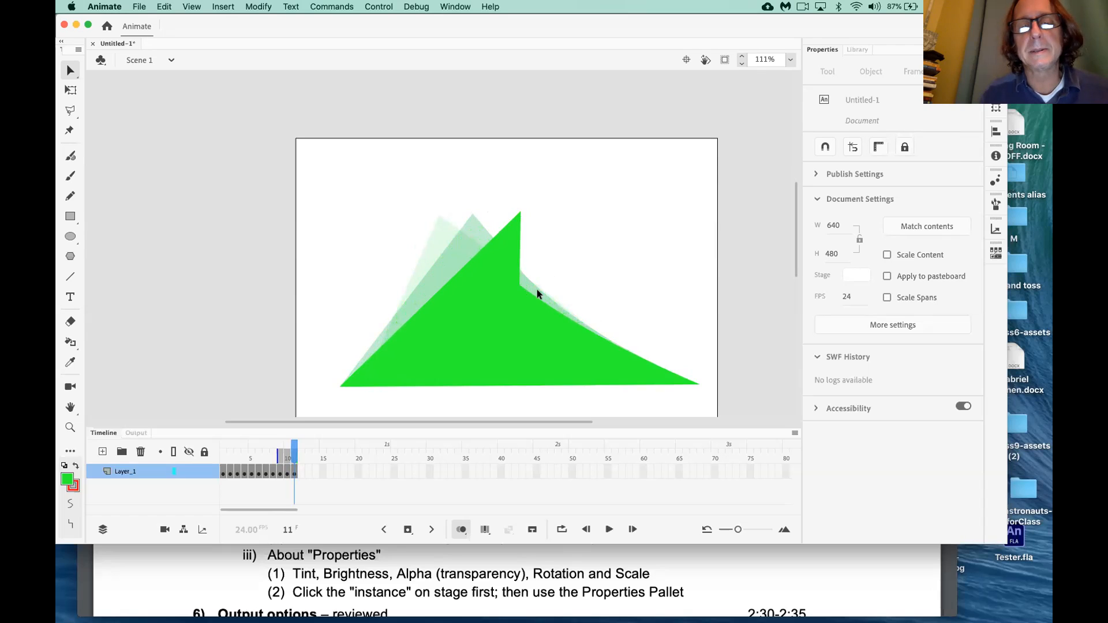
left_click_drag(697, 383, 712, 388)
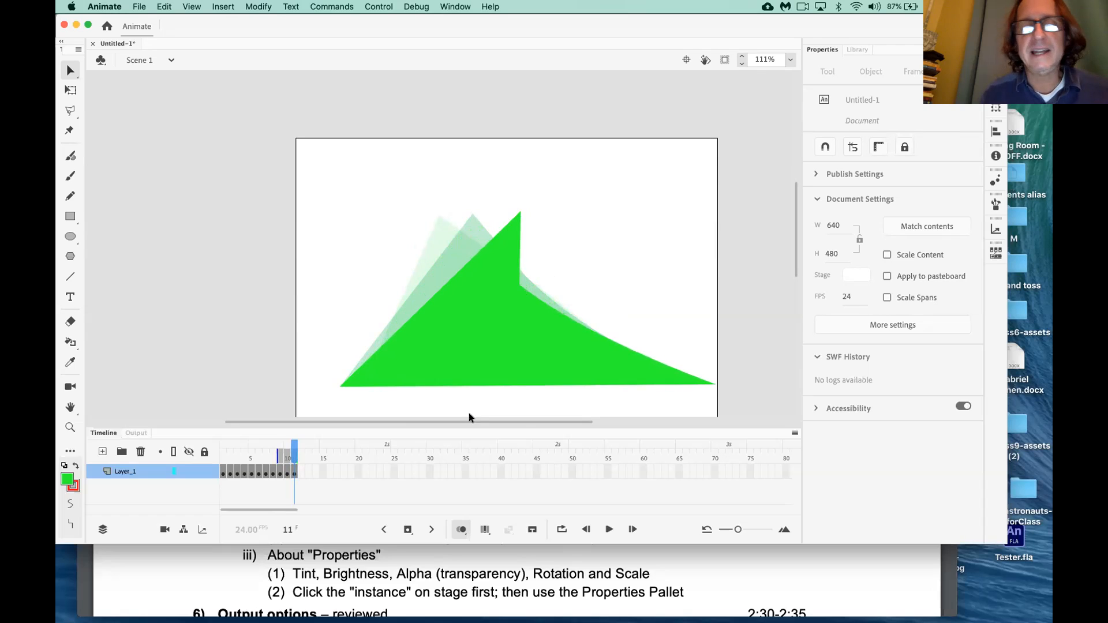
left_click_drag(338, 386, 314, 386)
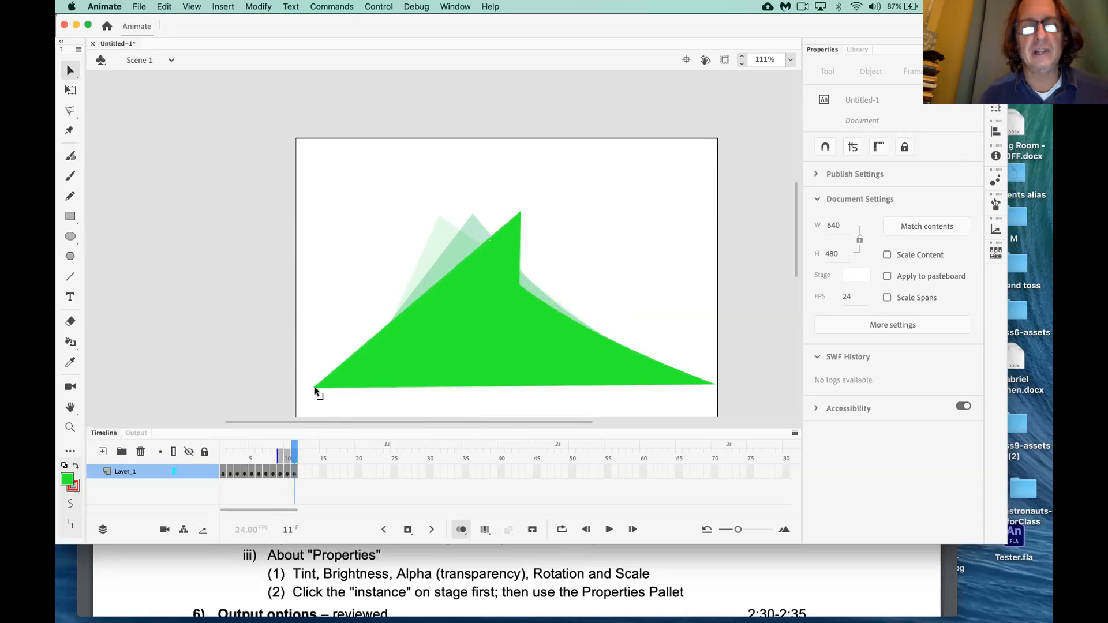
Add a keyframe at frame 12, moving the peak right, the inner corner down and left, and both bottom corners outward
left_click(301, 472)
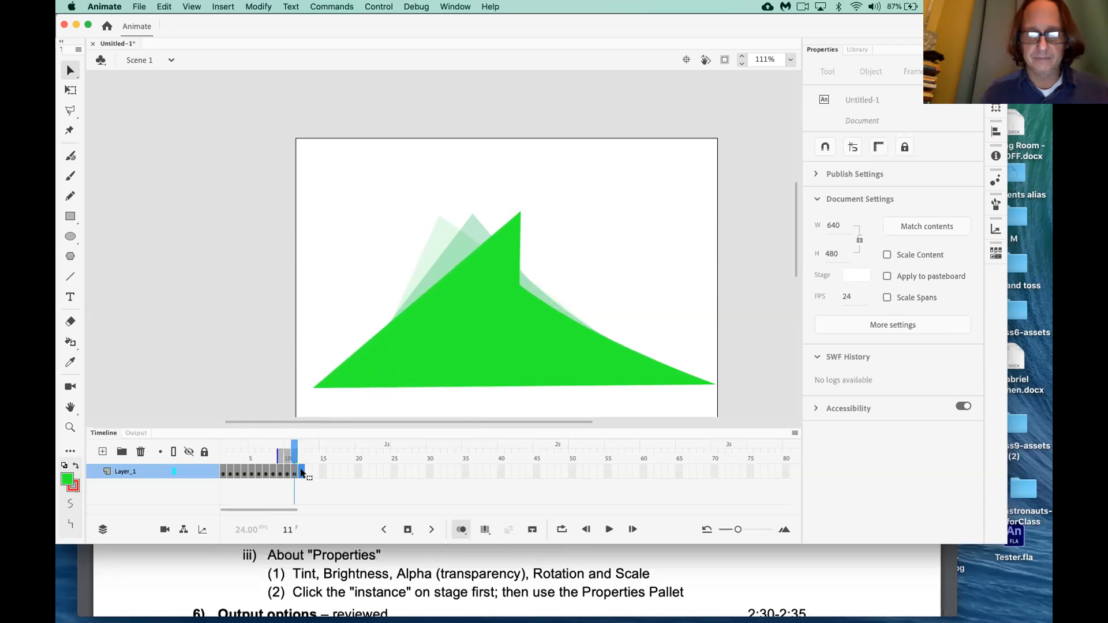
key("F6")
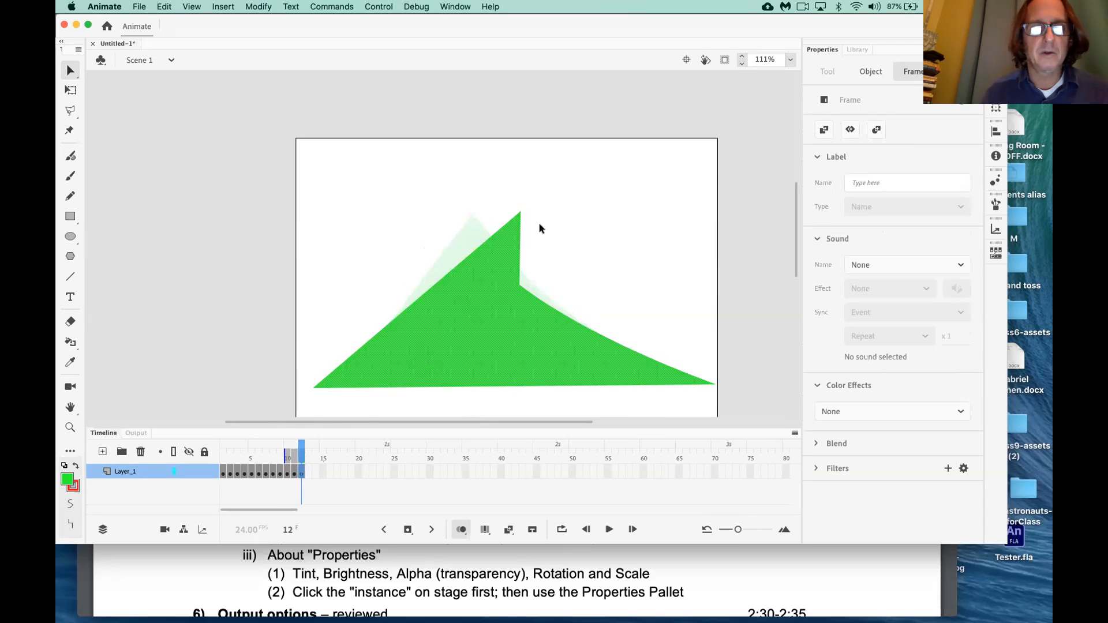
left_click_drag(522, 214, 547, 215)
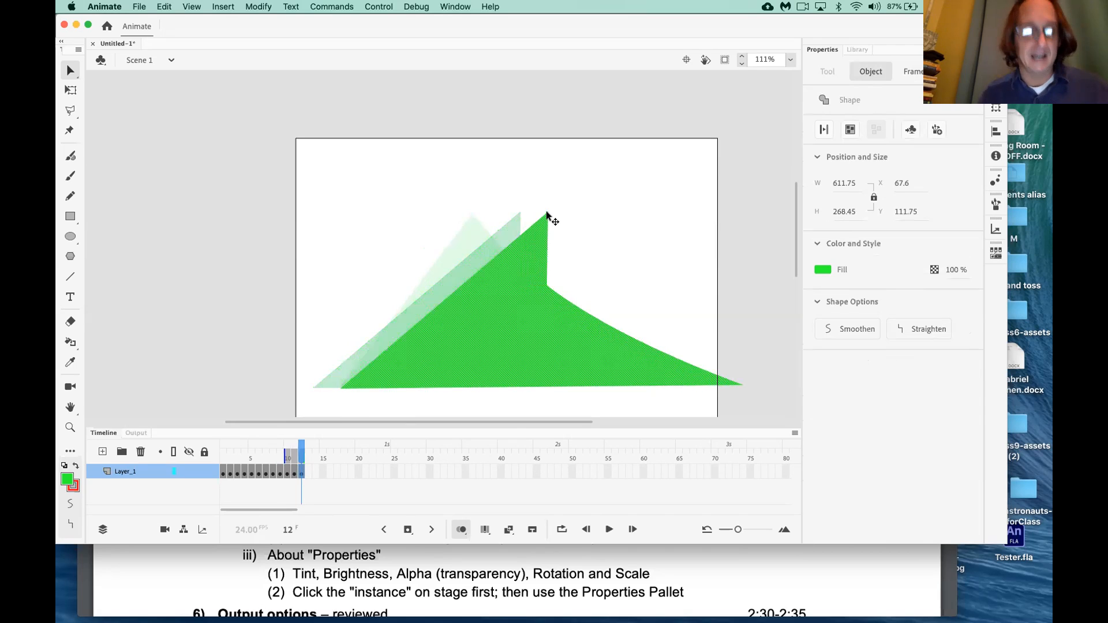
key("super+z")
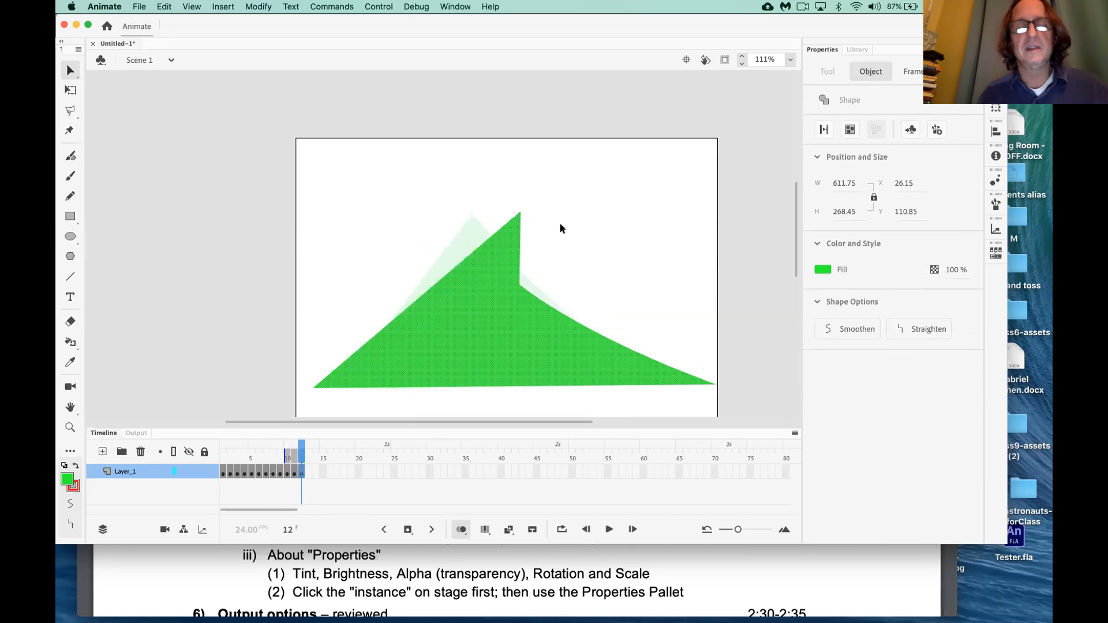
left_click(560, 224)
left_click_drag(519, 212, 570, 211)
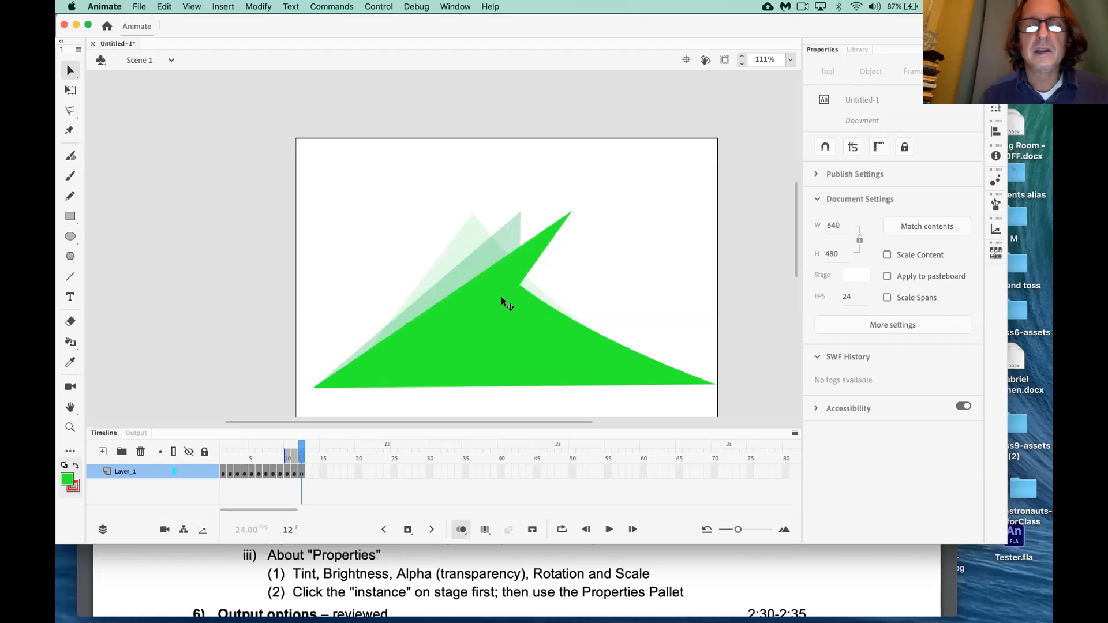
left_click_drag(518, 282, 500, 300)
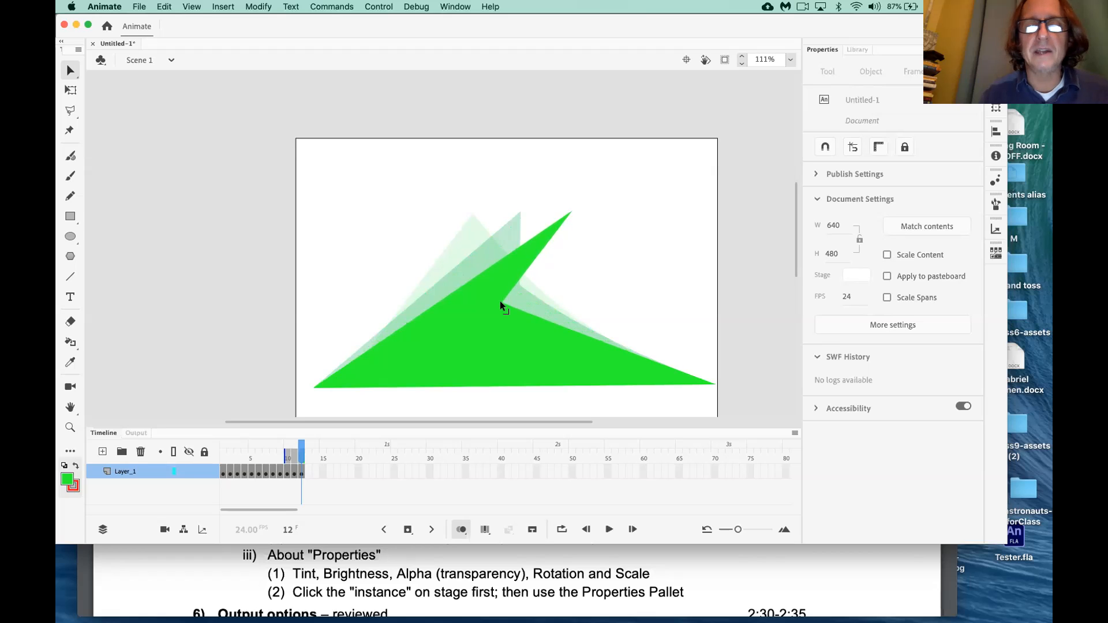
left_click_drag(714, 383, 734, 384)
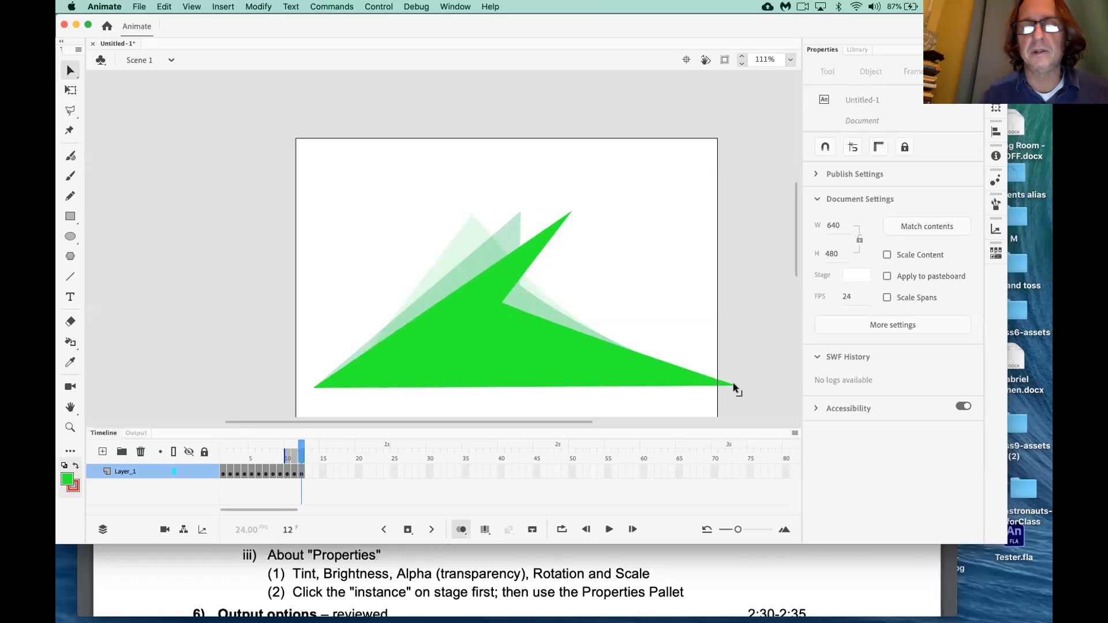
left_click_drag(314, 386, 293, 387)
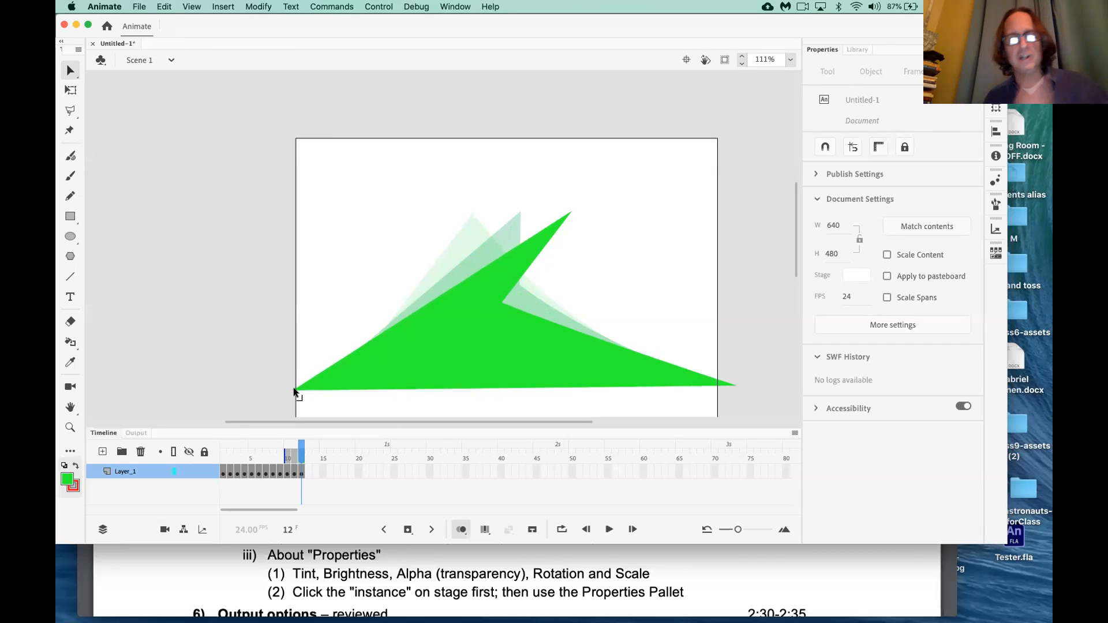
Turn off onion skinning, return to frame 1 and play the 12-frame animation several times
left_click(461, 530)
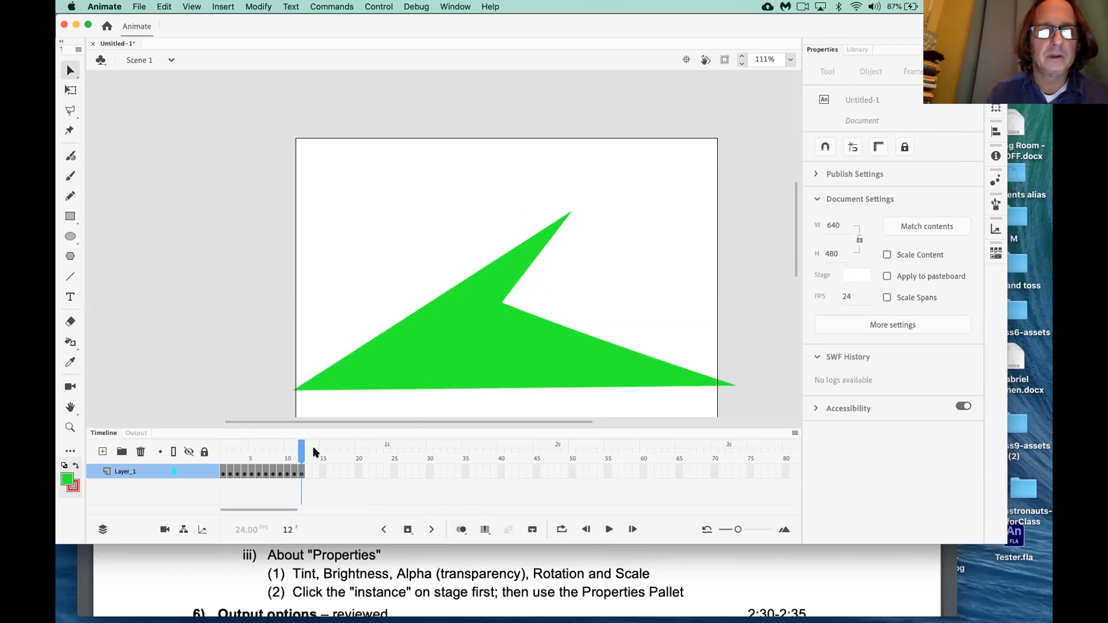
left_click_drag(300, 456, 226, 456)
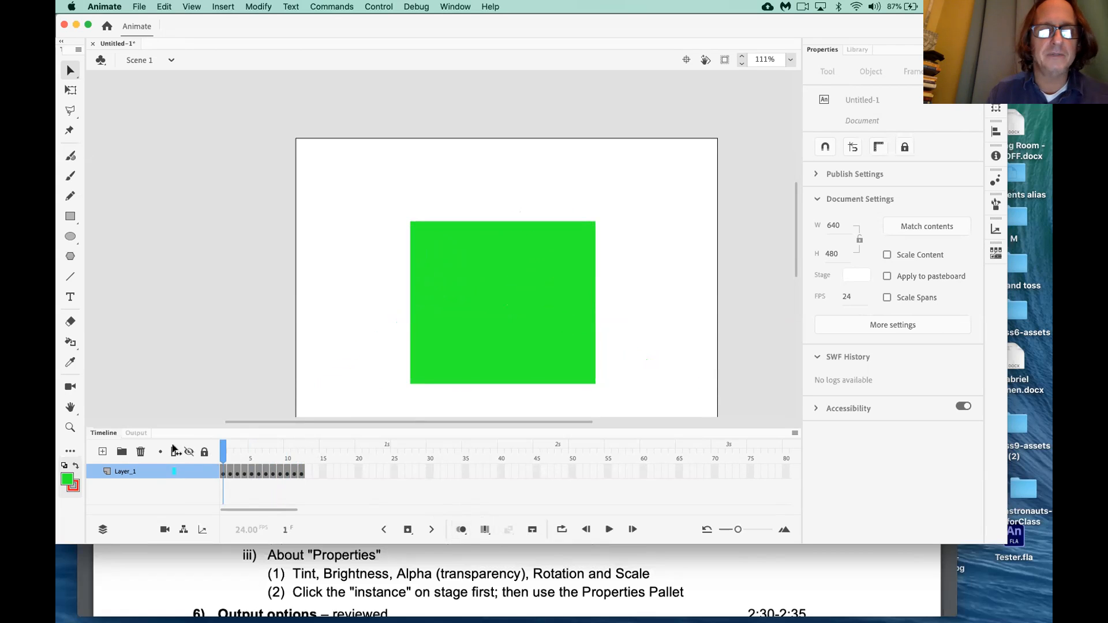
key("Return")
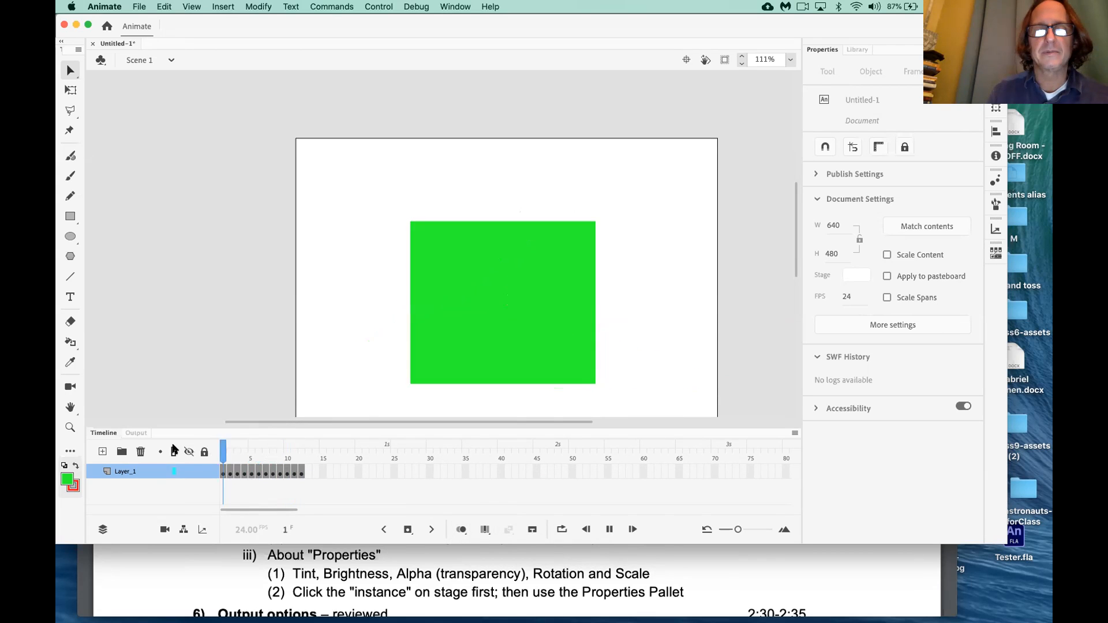
key("Return")
key("Return")
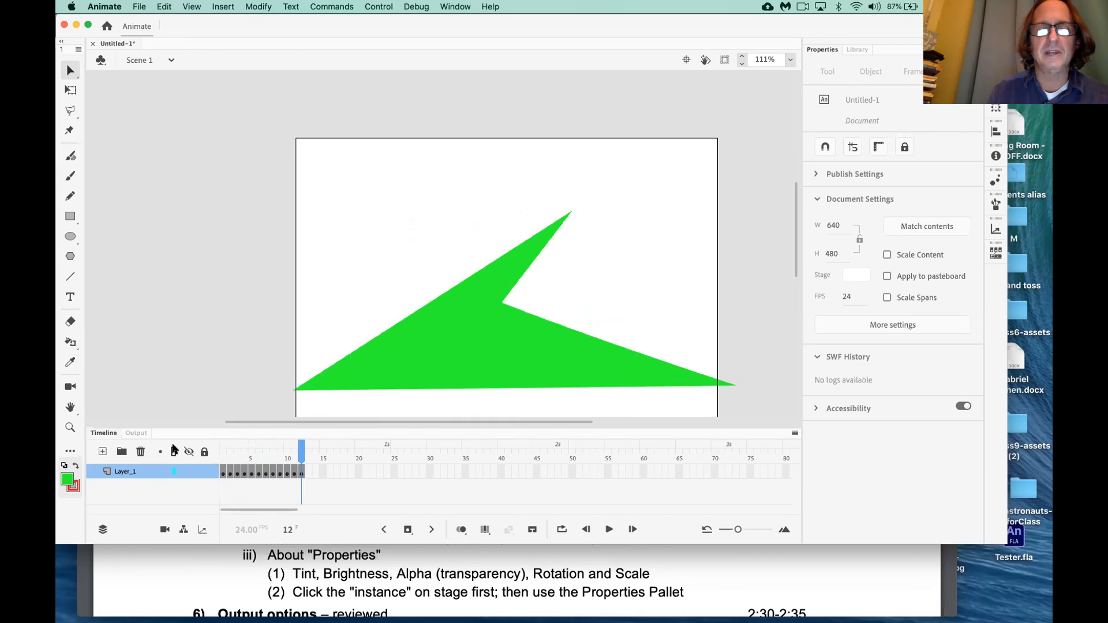
key("Return")
key("Return")
key("Return")
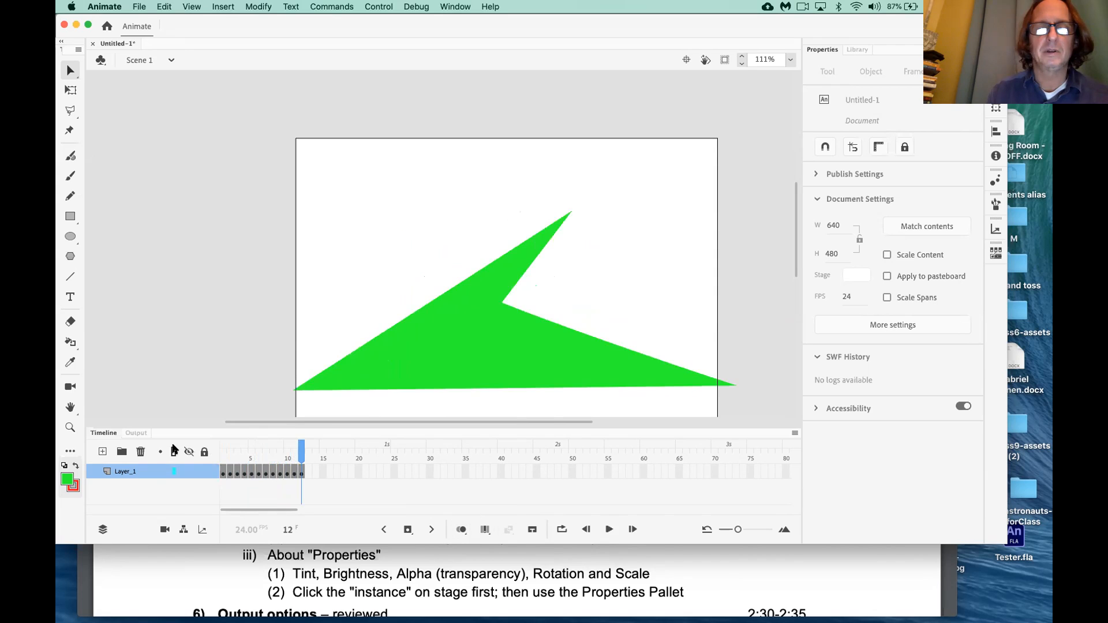
key("Return")
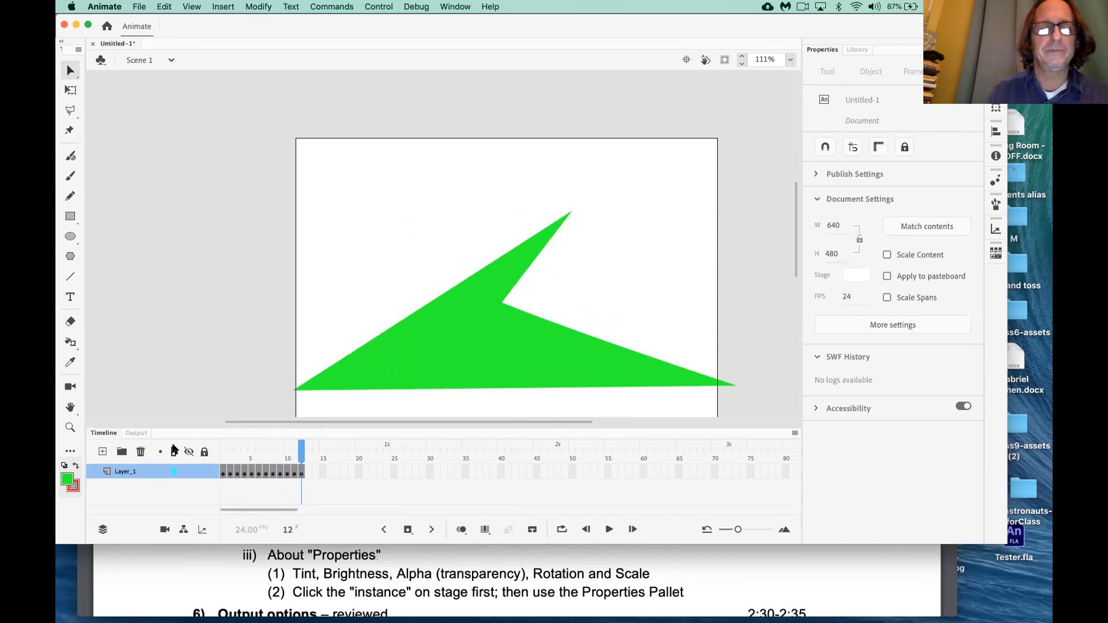
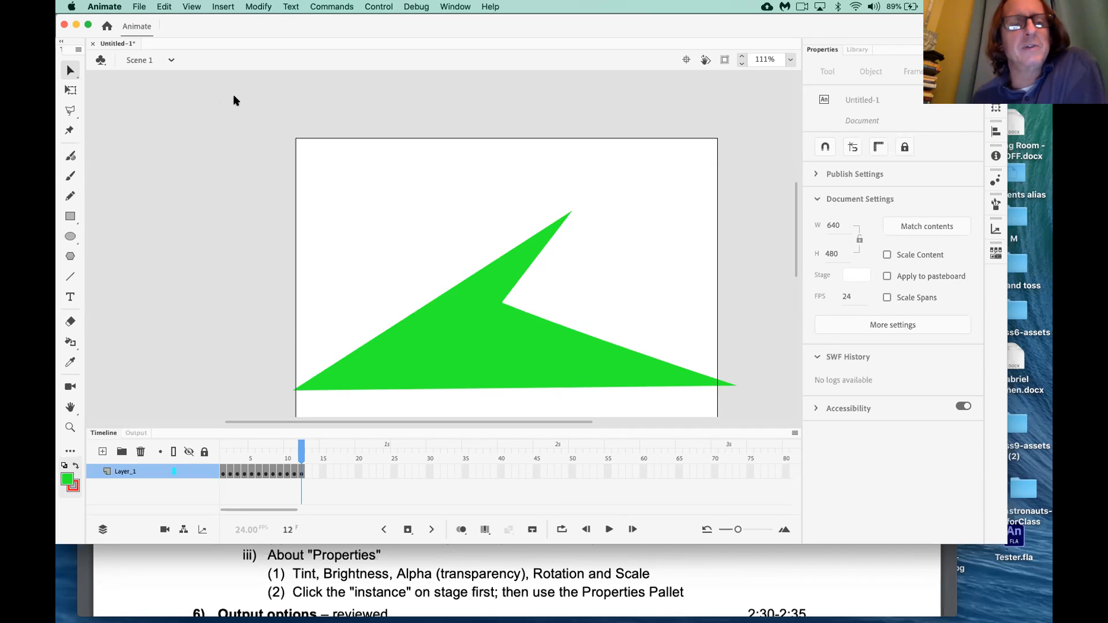
Create a new 640 × 480 Standard document at 24 fps with platform type ActionScript 3.0
left_click(139, 6)
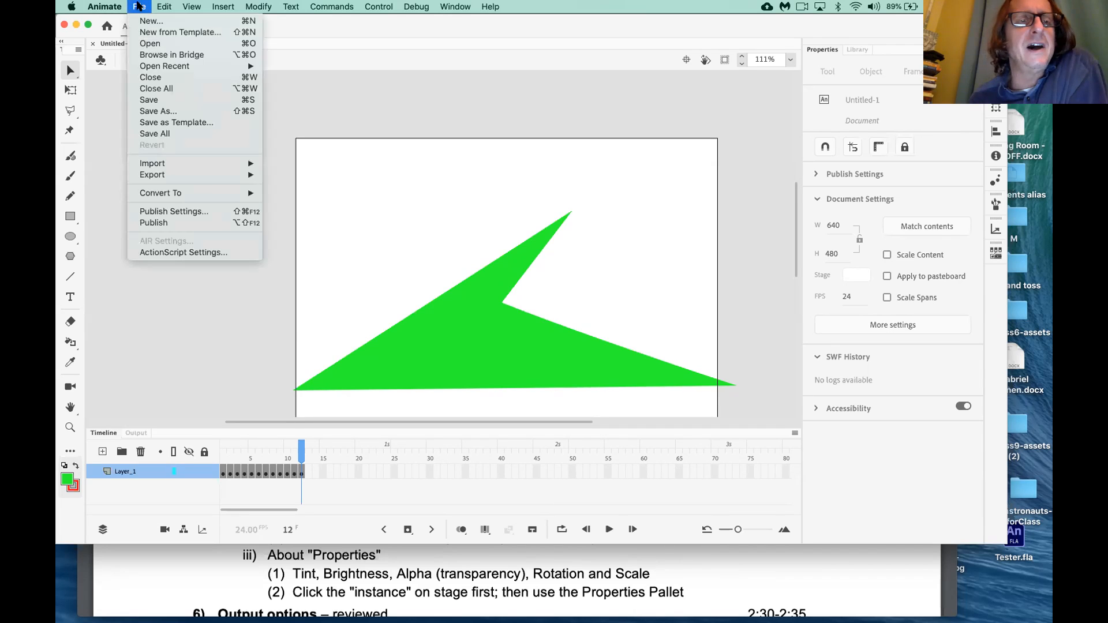
left_click(152, 22)
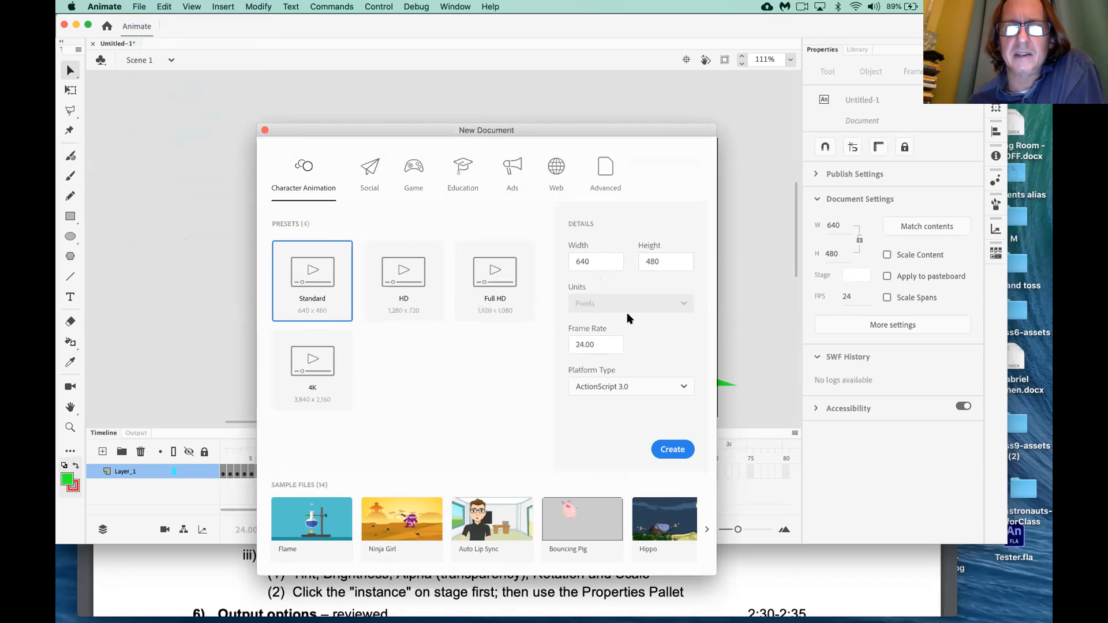
left_click(678, 450)
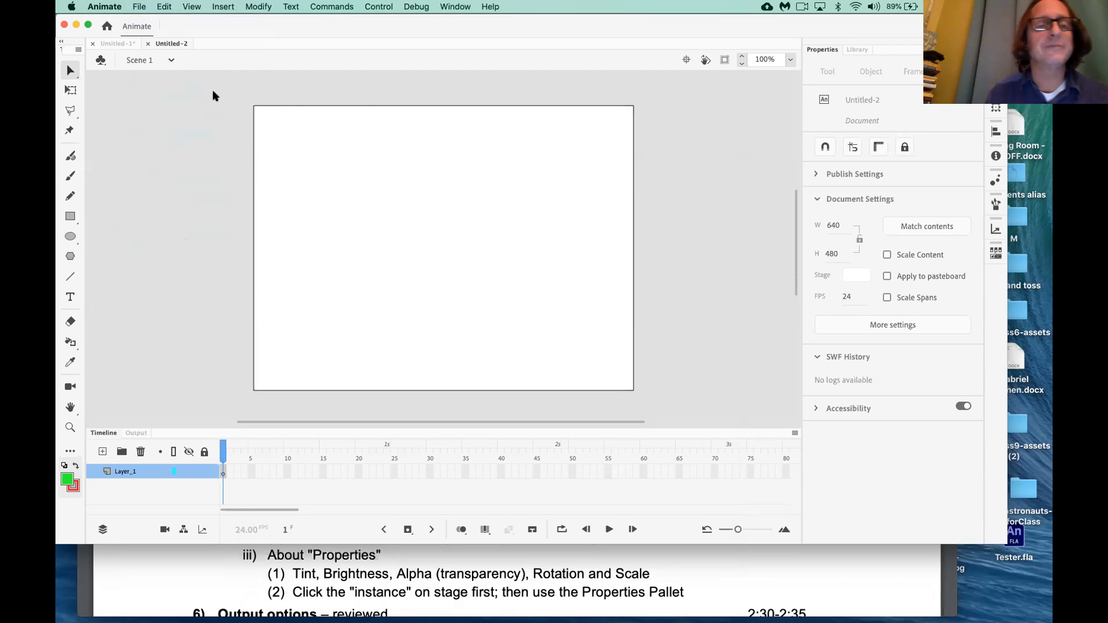
Draw a green rectangle with no stroke against the left edge of the stage on frame 1
left_click(71, 217)
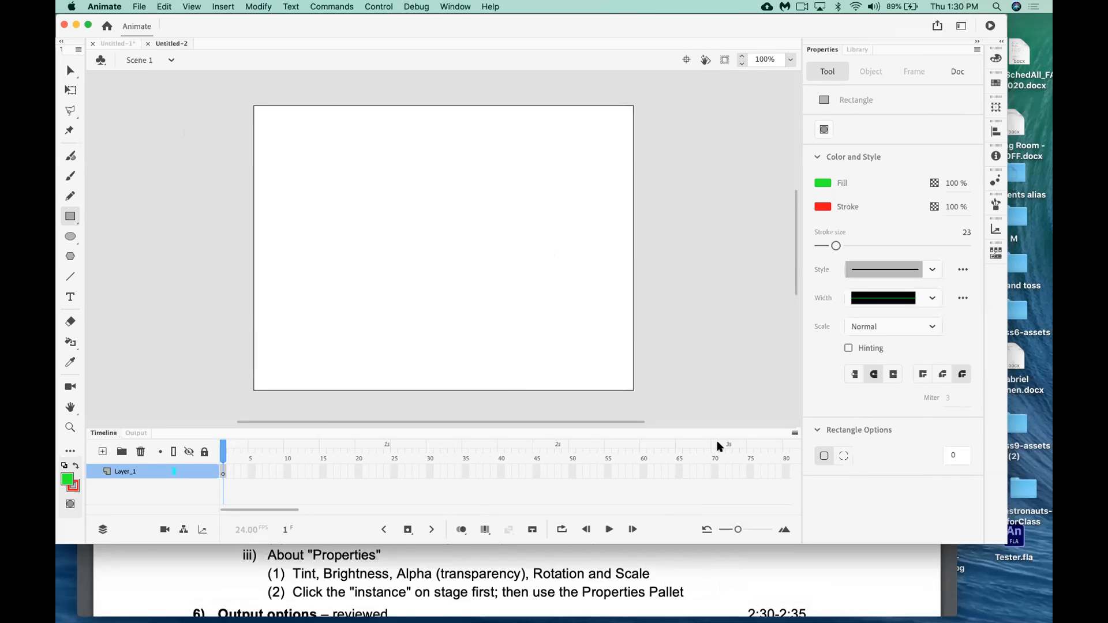
key("F11")
key("F11")
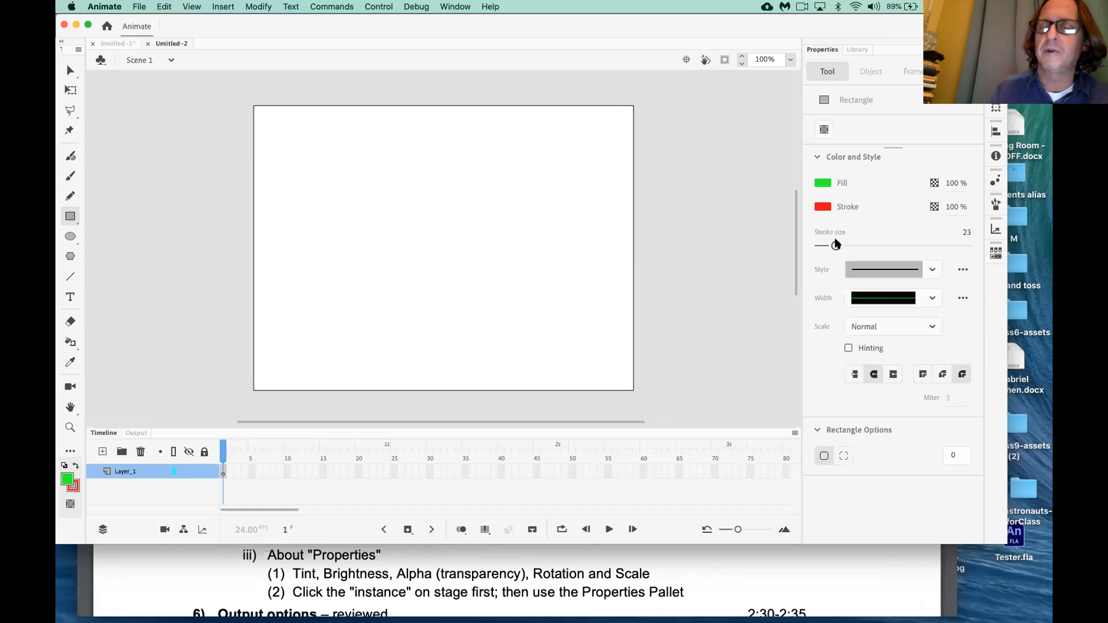
left_click(827, 210)
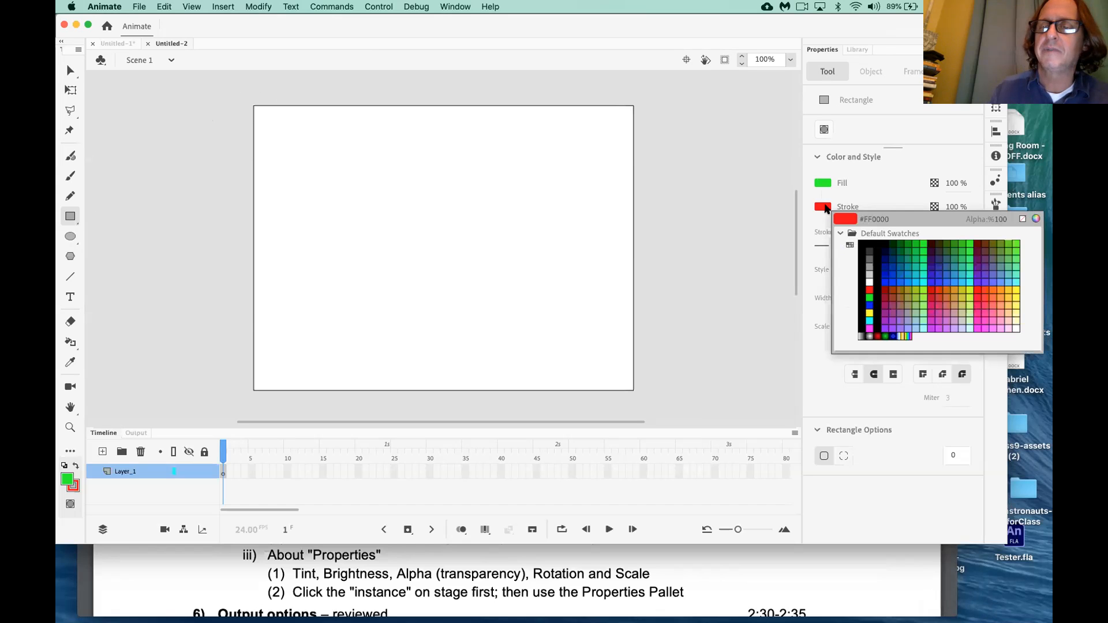
left_click(1025, 217)
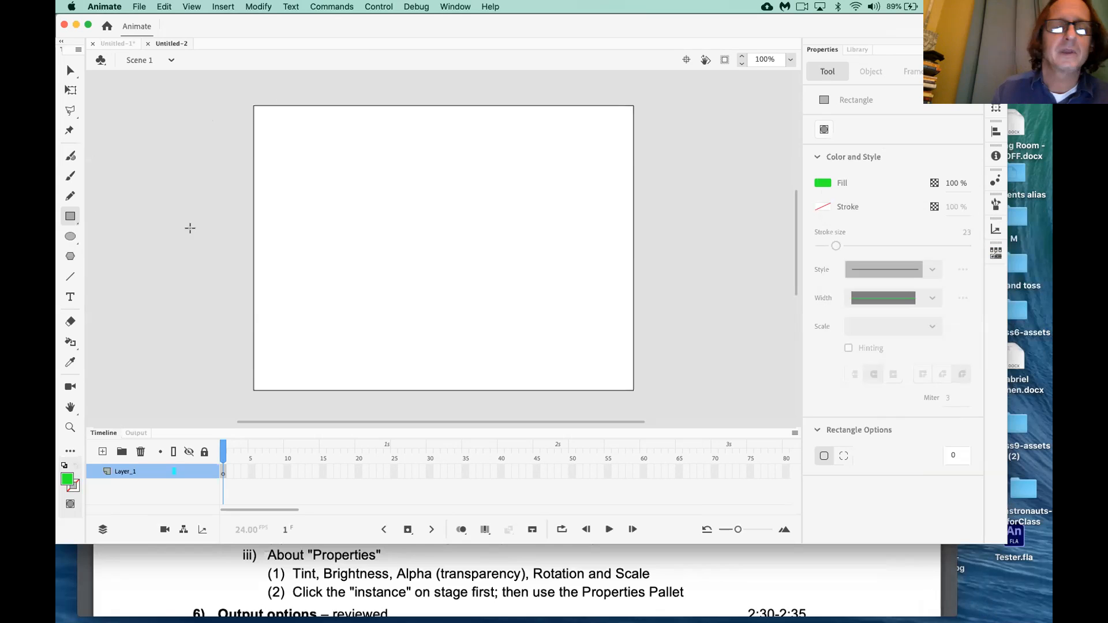
left_click_drag(327, 225, 252, 293)
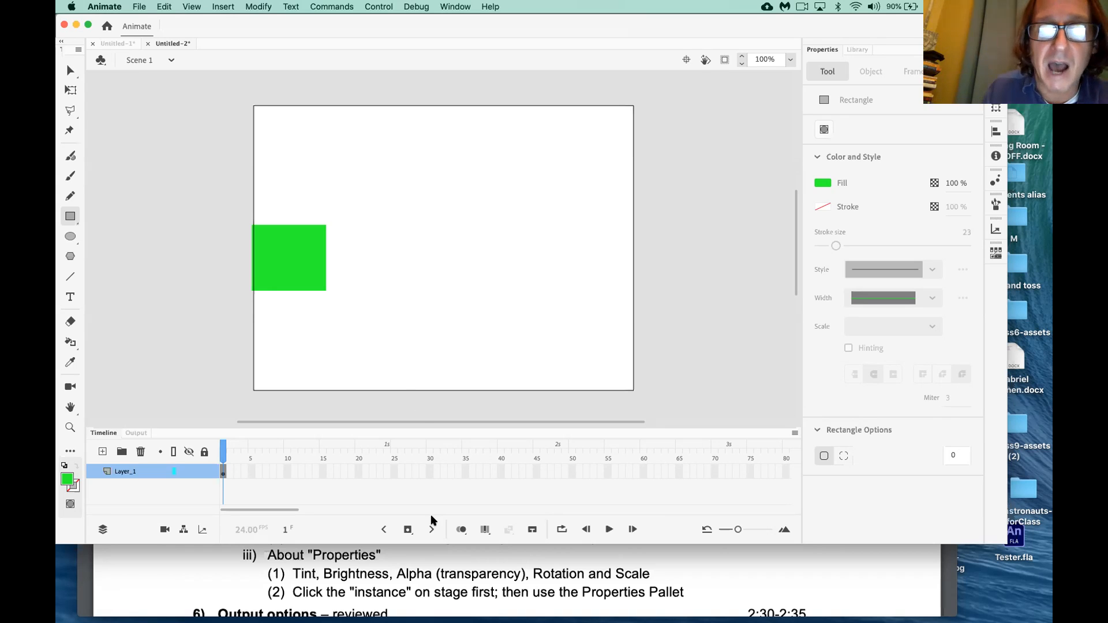
left_click(470, 471)
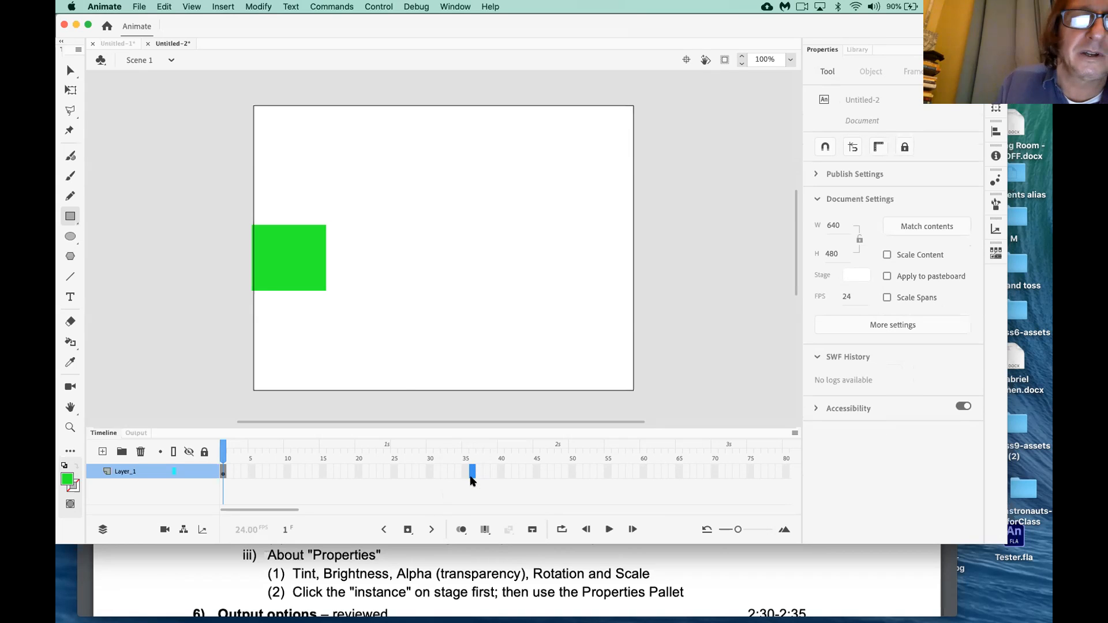
left_click(70, 237)
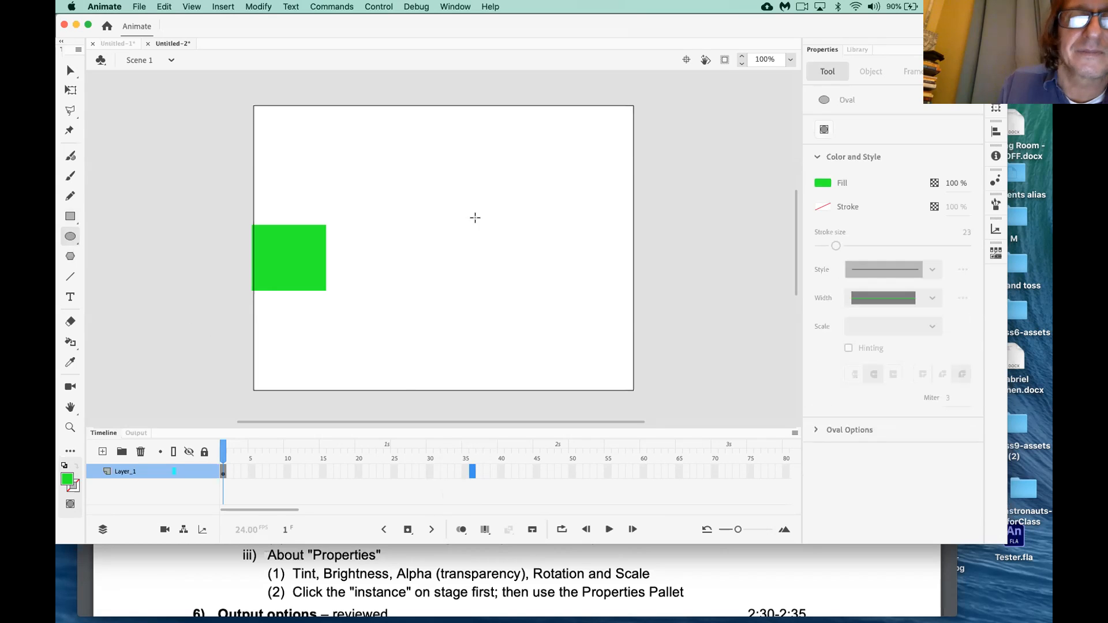
left_click_drag(519, 229, 625, 318)
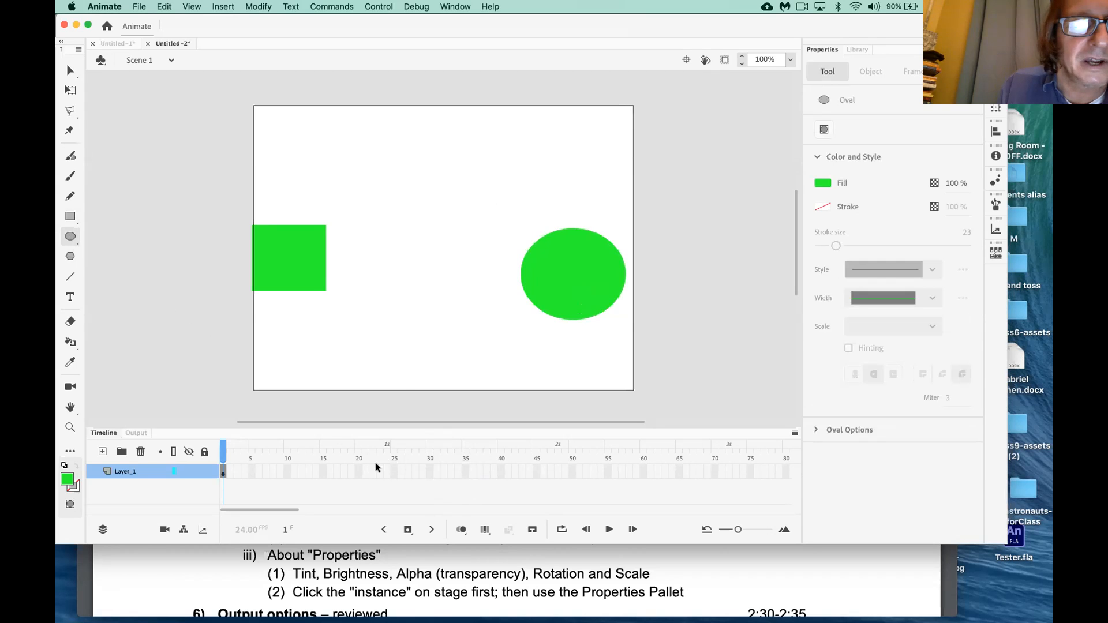
left_click(161, 407)
key("super+z")
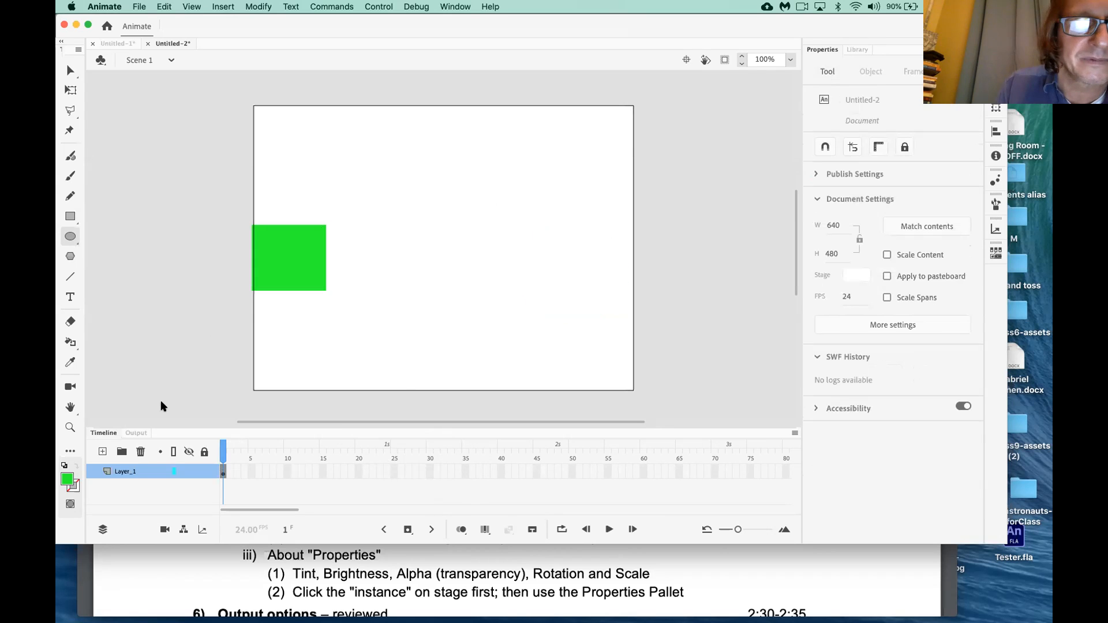
Insert a blank keyframe at frame 36 of Layer_1
left_click(472, 472)
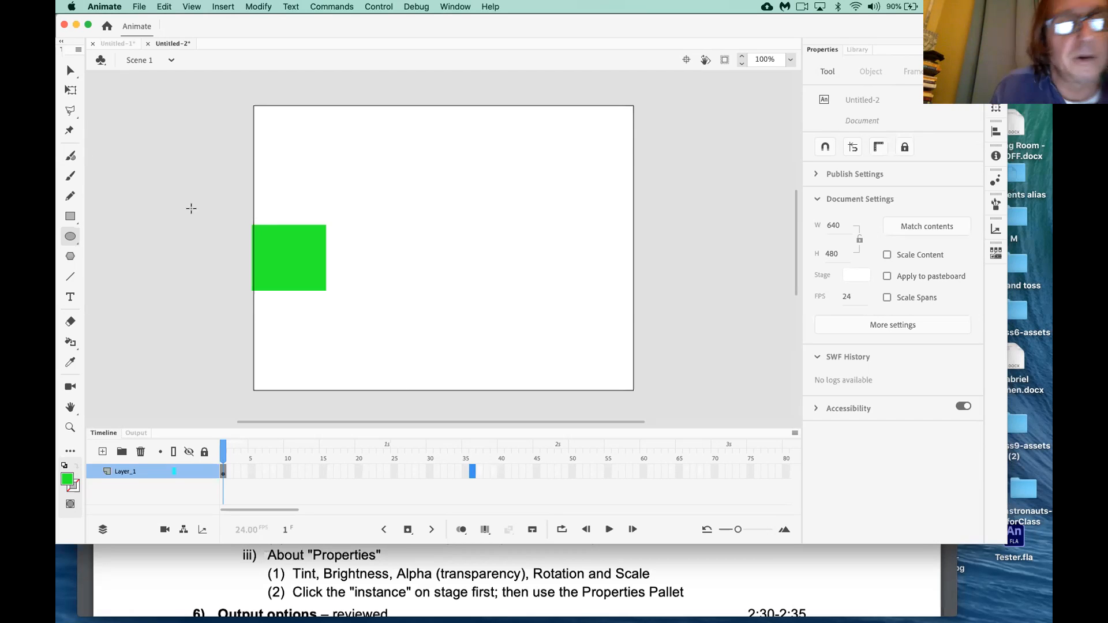
right_click(472, 473)
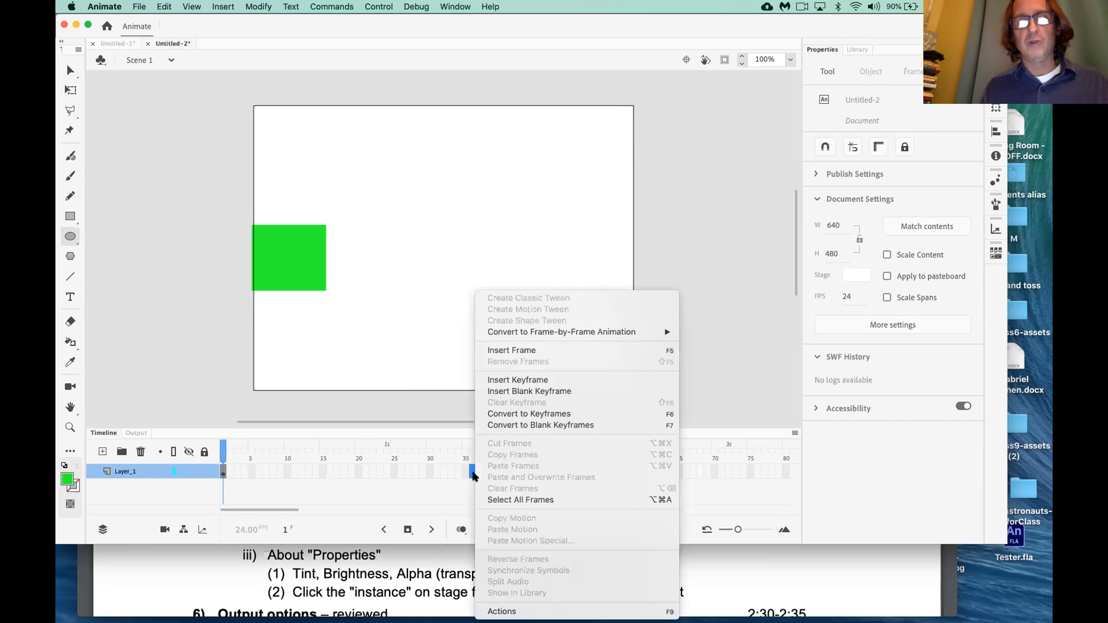
left_click(524, 392)
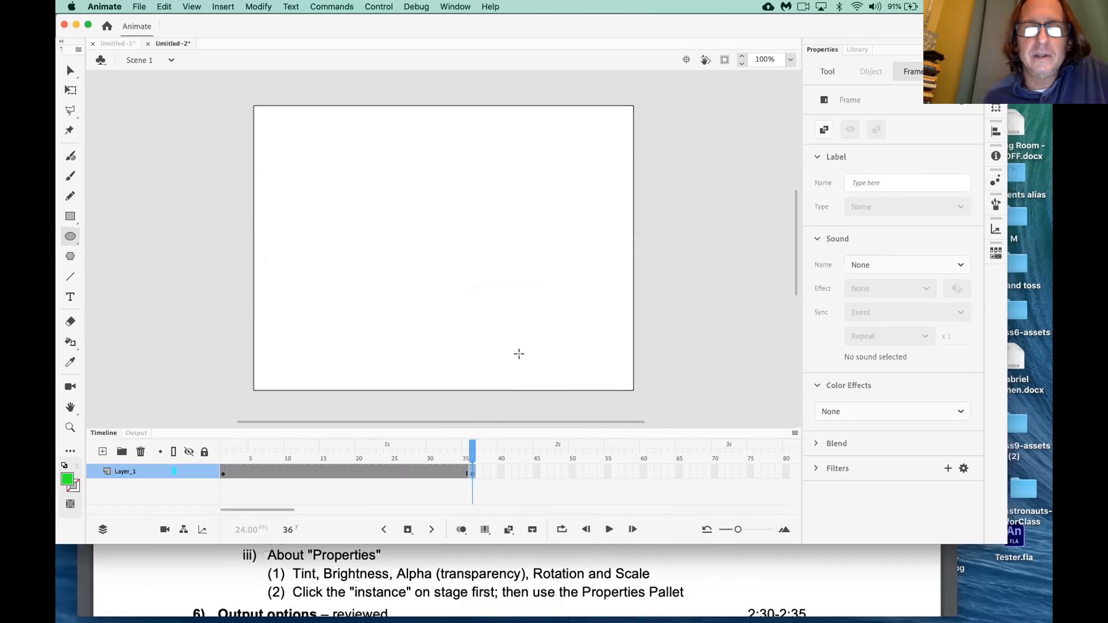
Turn on onion skinning and draw a green oval, about 127 × 110 px, against the stage's right edge, level with the ghosted rectangle
left_click(461, 530)
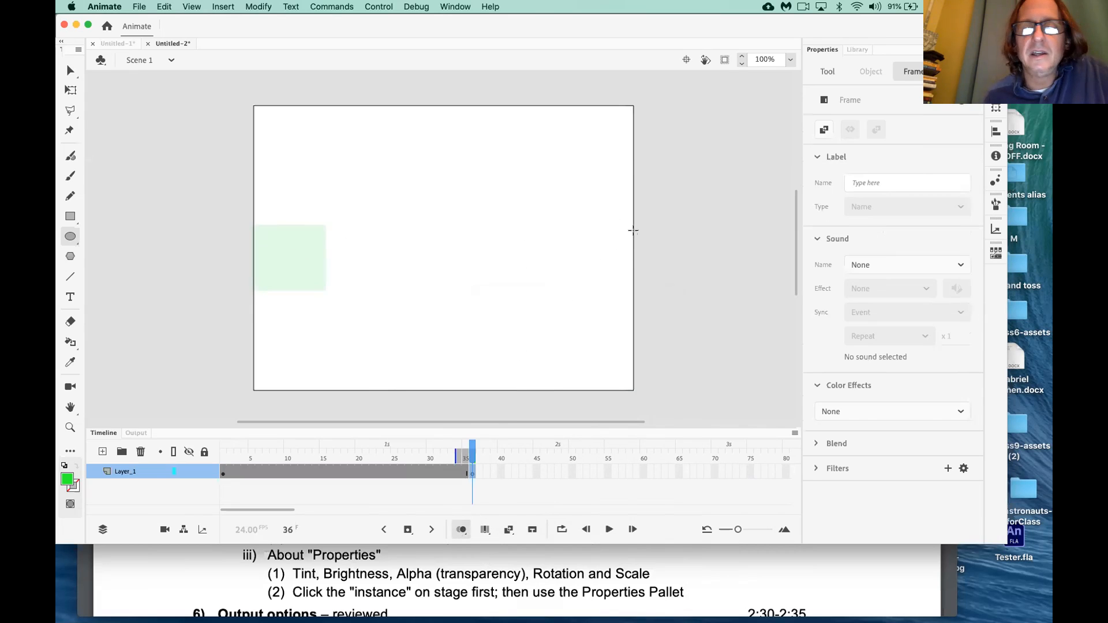
left_click(463, 530)
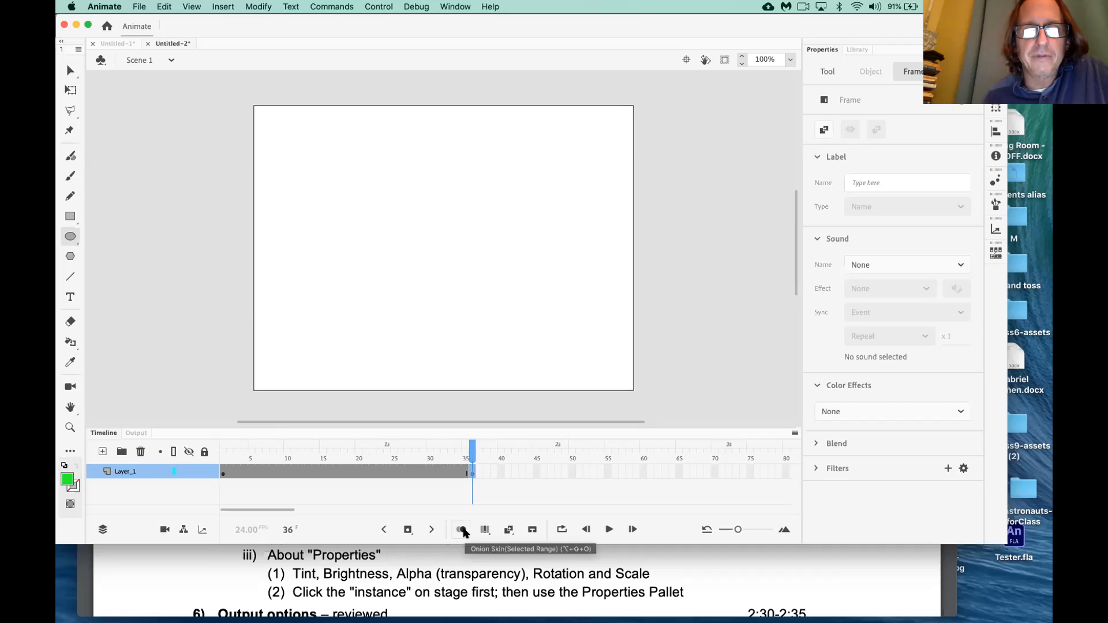
left_click(462, 530)
mouse_move(632, 230)
left_mouse_down()
mouse_move(589, 250)
mouse_move(556, 295)
left_mouse_up()
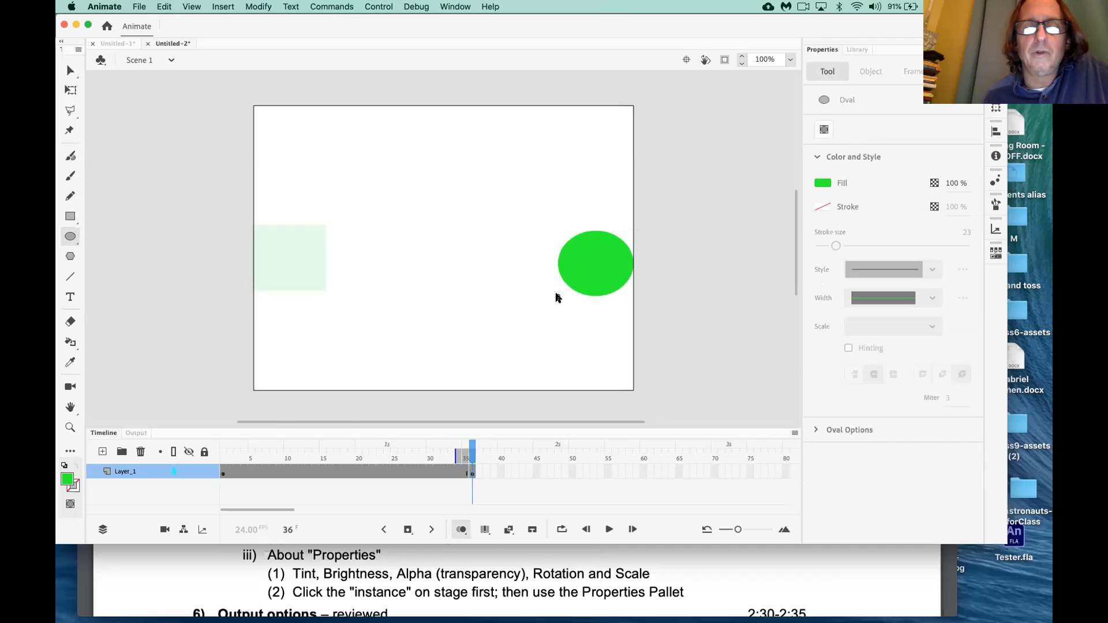
Change the fill of the green oval on frame 36 to orange-red and turn off onion skinning
left_click(71, 71)
left_click(606, 268)
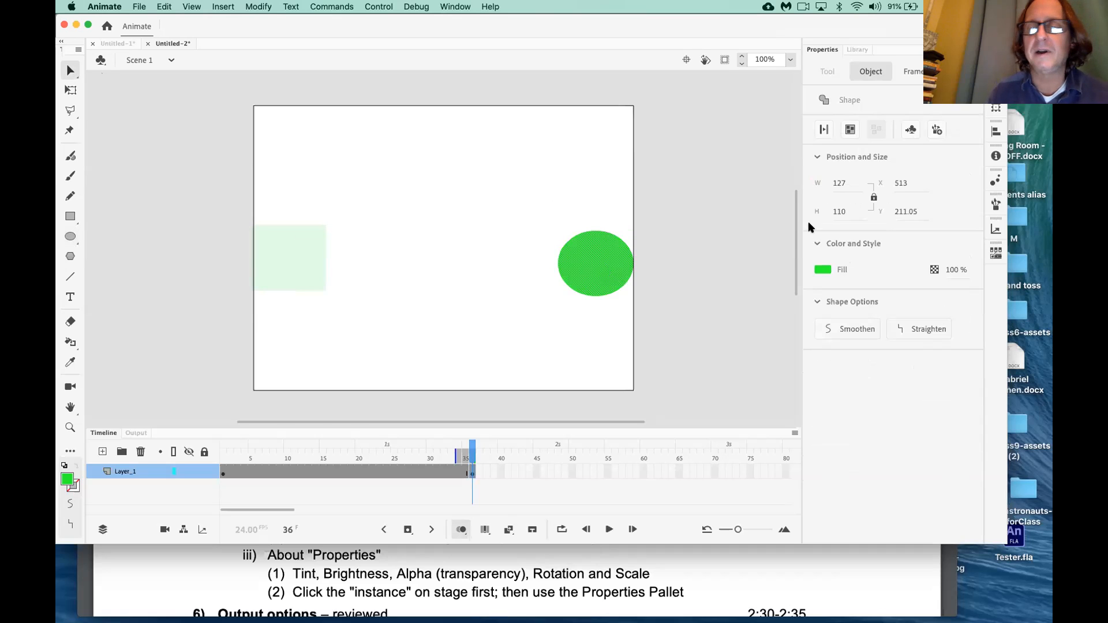
left_click(823, 269)
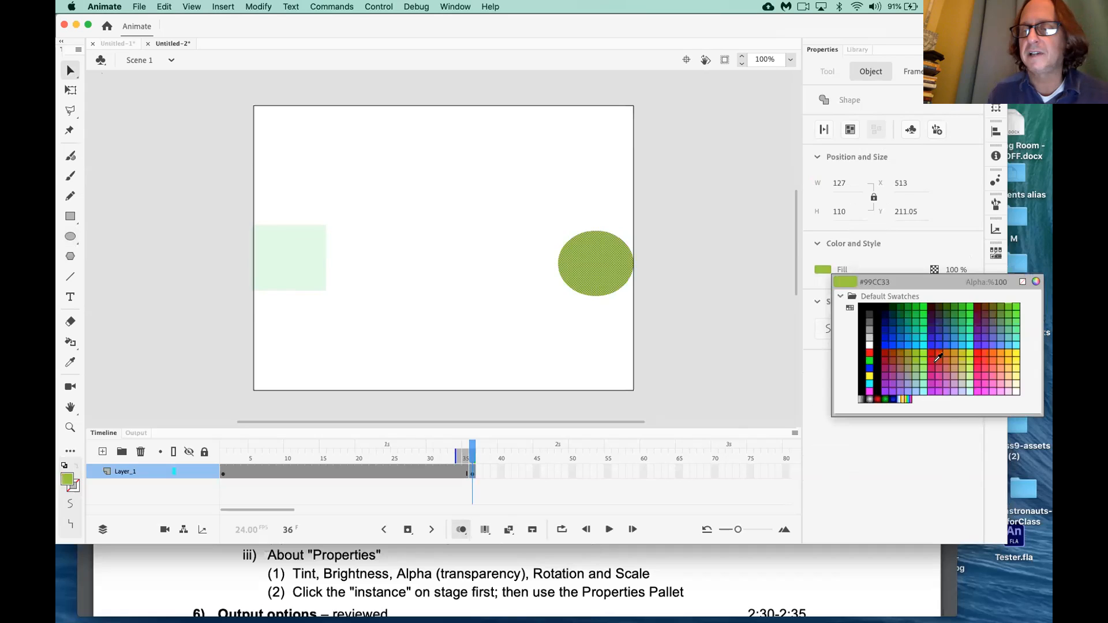
left_click(988, 348)
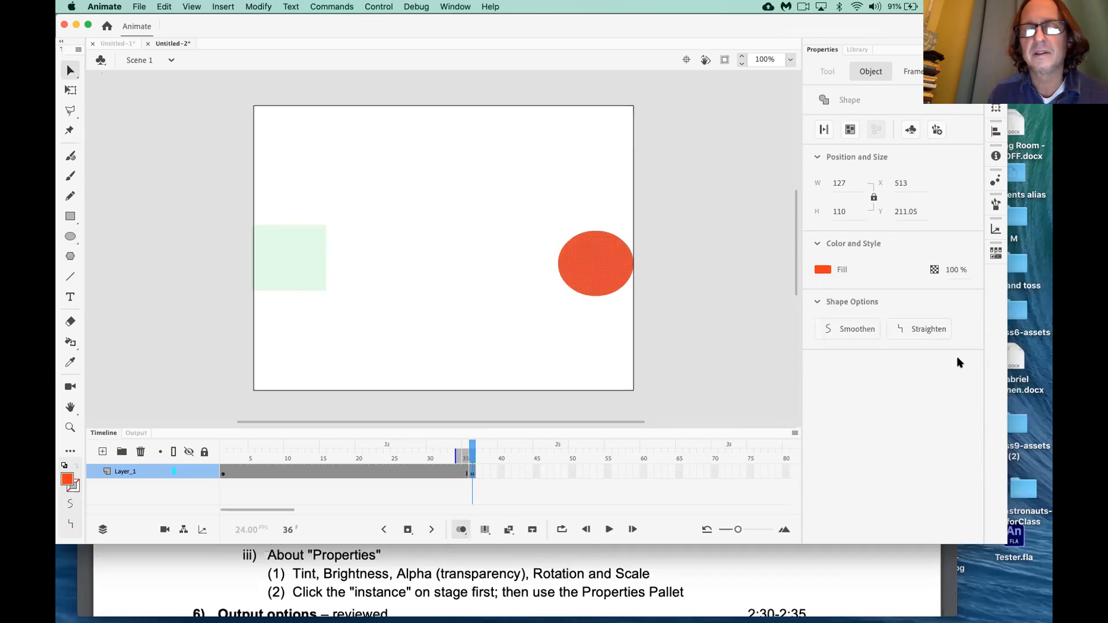
left_click(461, 531)
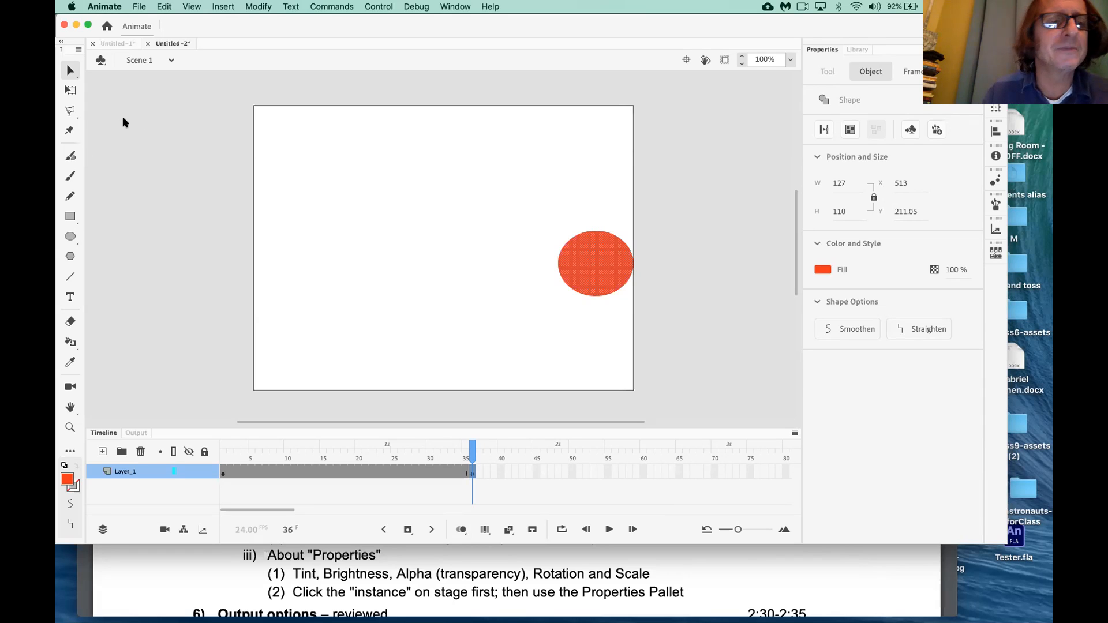
Scrub the timeline between frames 1 and 36 to compare the rectangle keyframe with the oval keyframe
left_click(457, 456)
left_click(473, 457)
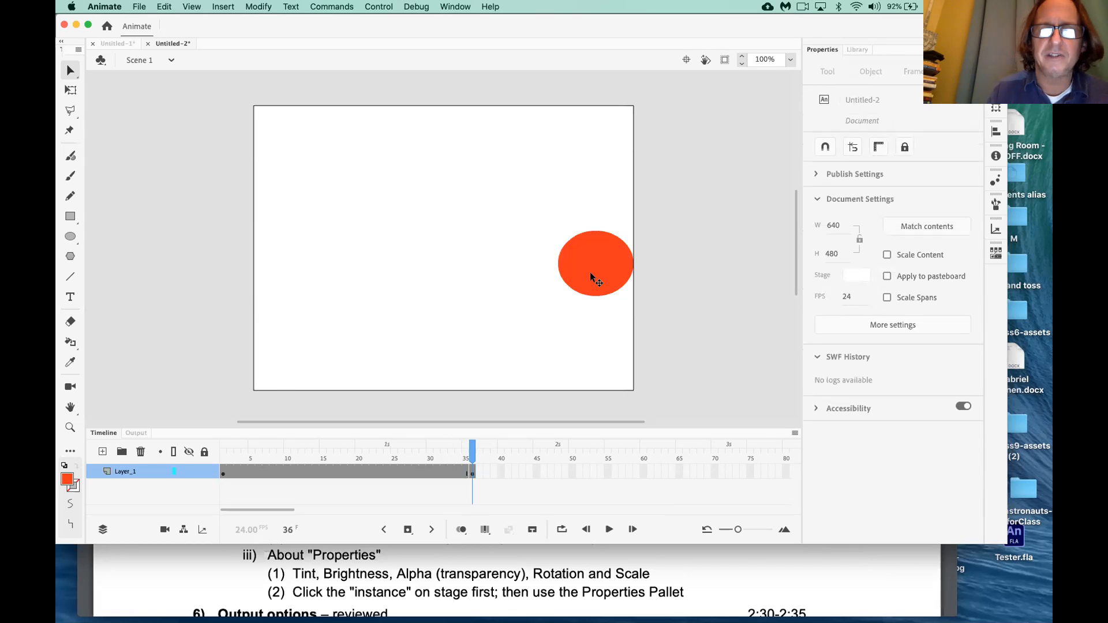
left_click_drag(472, 453, 207, 456)
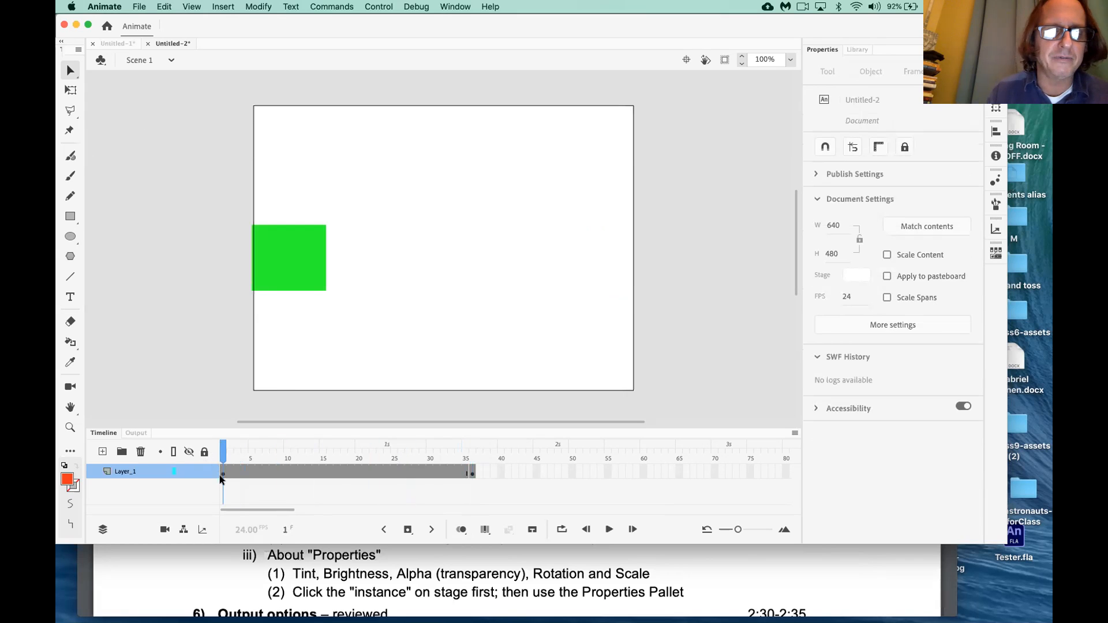
left_click(225, 474)
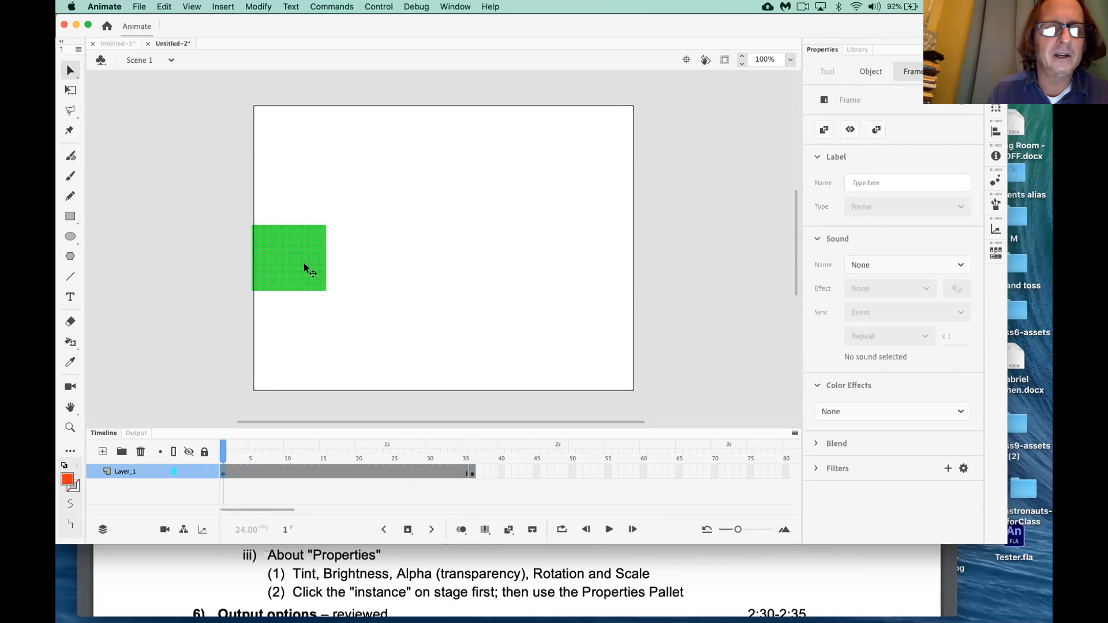
left_click_drag(224, 453, 196, 422)
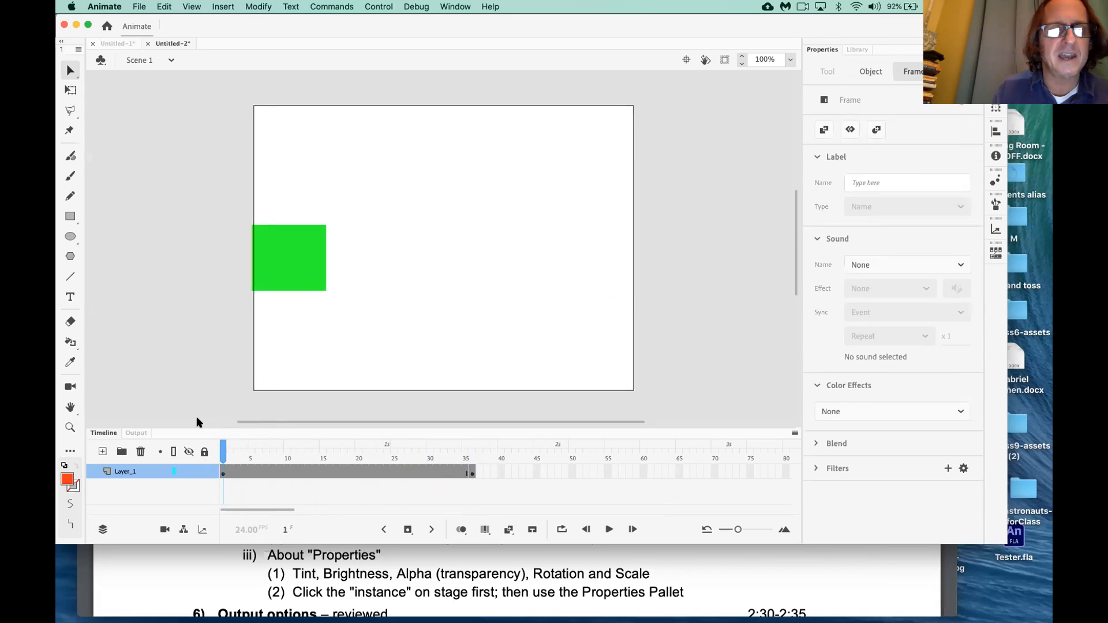
left_click(176, 124)
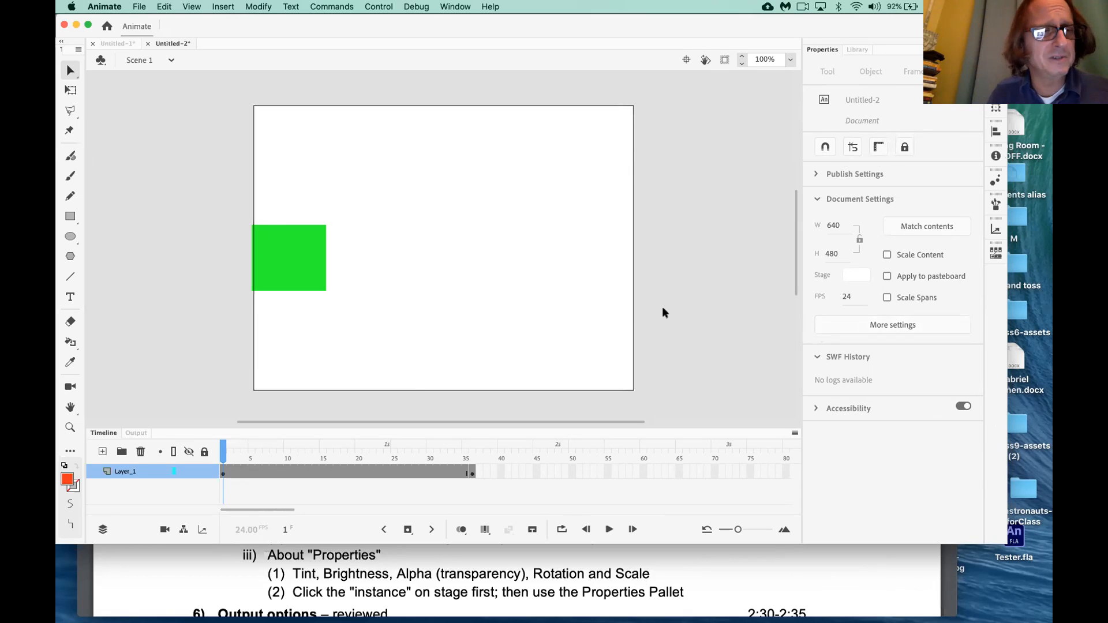
left_click_drag(331, 453, 222, 452)
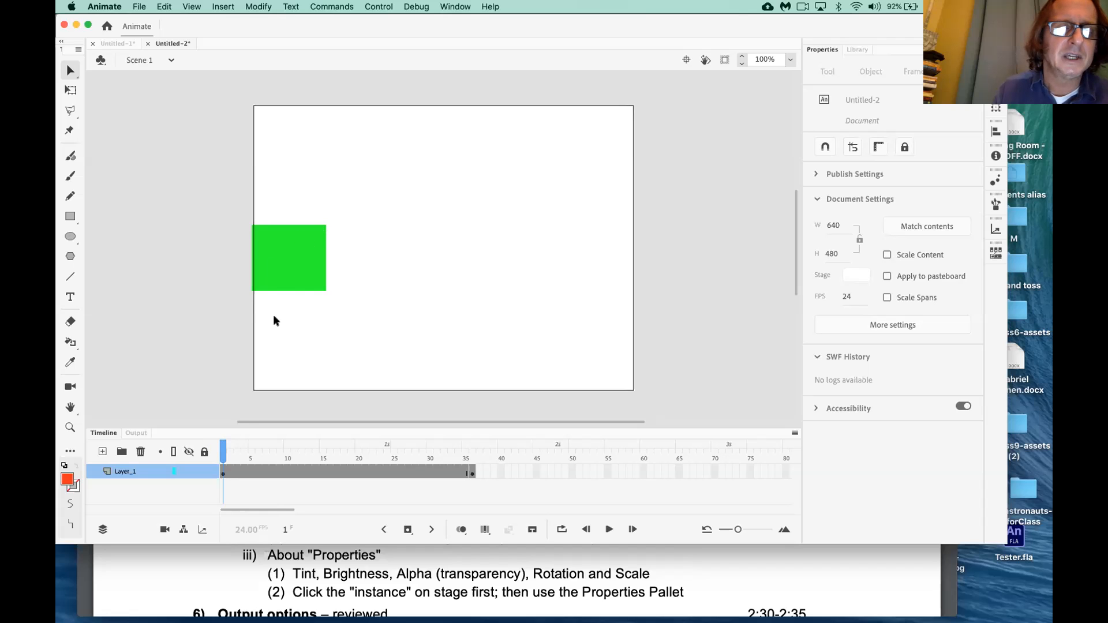
left_click_drag(223, 454, 386, 460)
Play the untweened animation from frame 1 several times to examine how the rectangle changes to the oval
left_click_drag(414, 462, 212, 452)
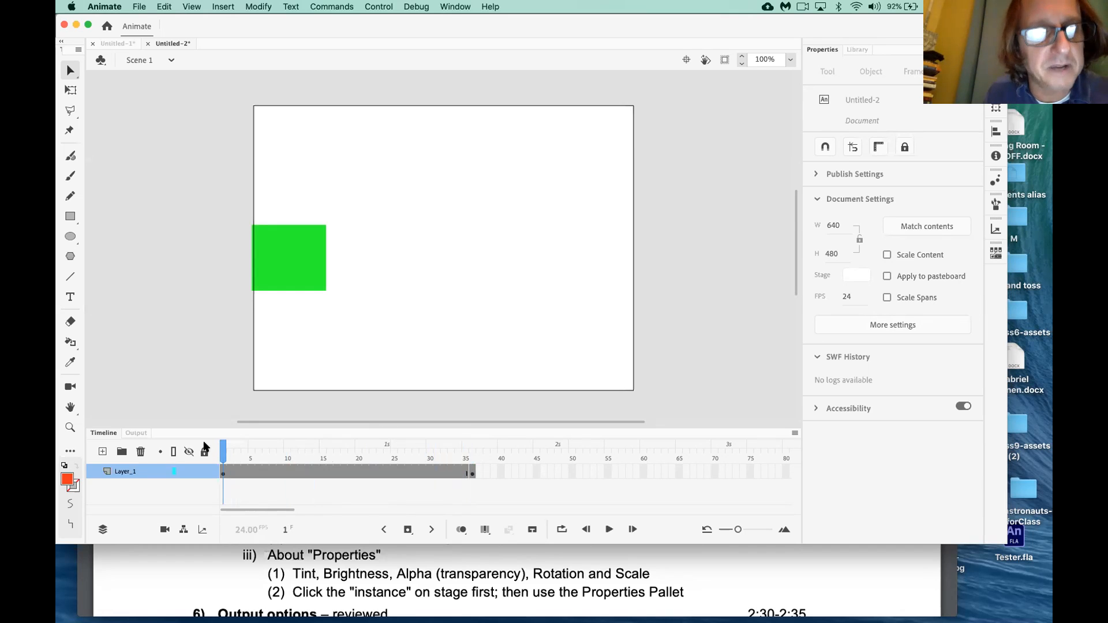
key("Return")
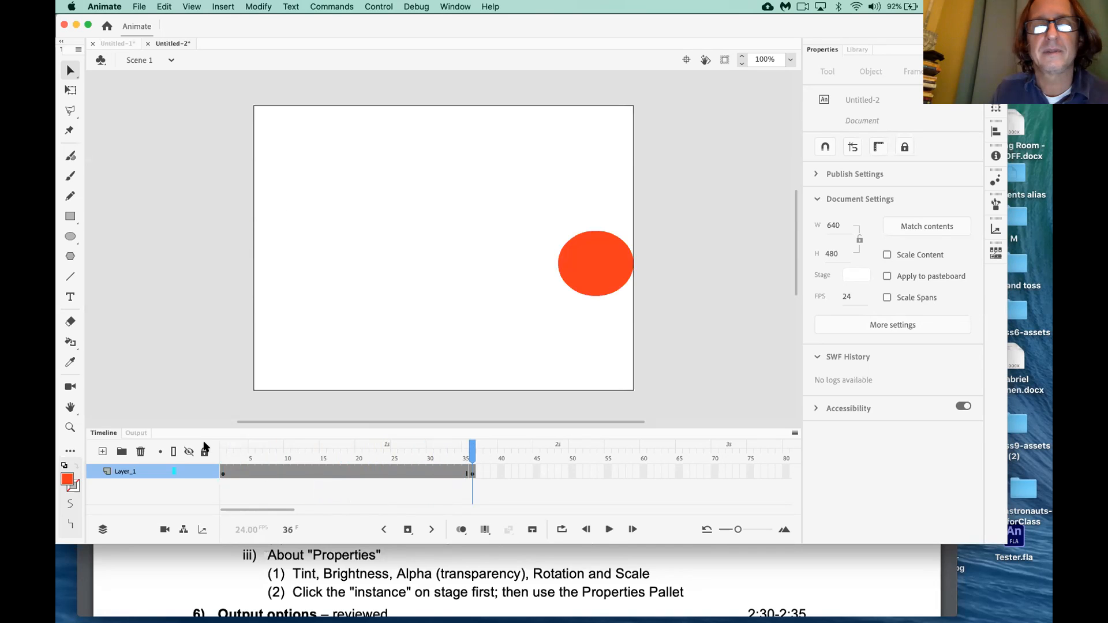
key("Return")
key("Return")
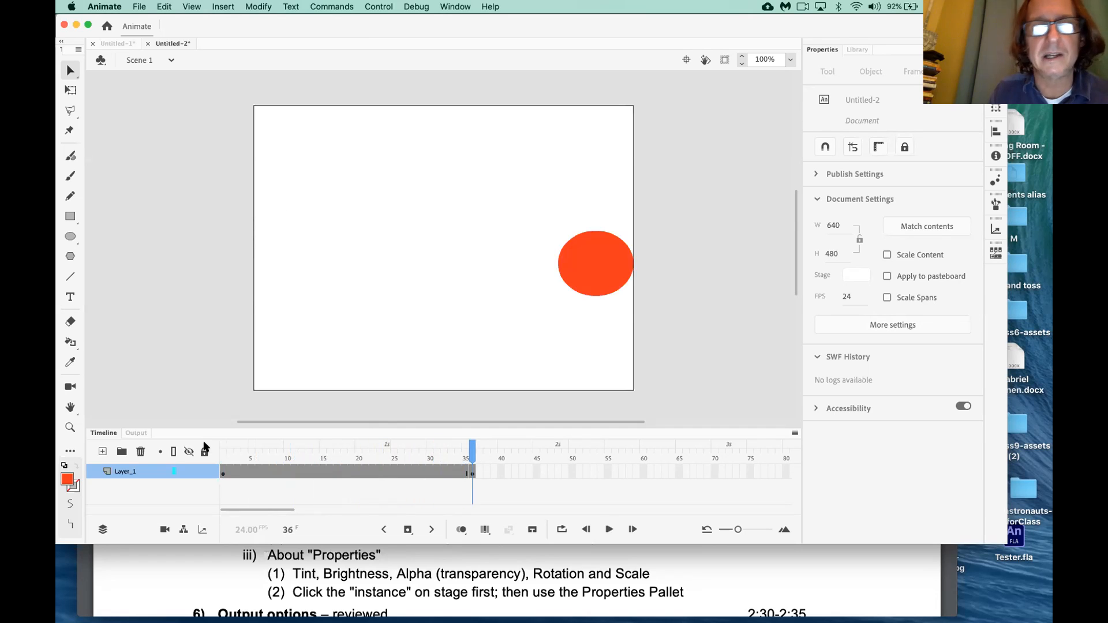
key("Return")
key("Return")
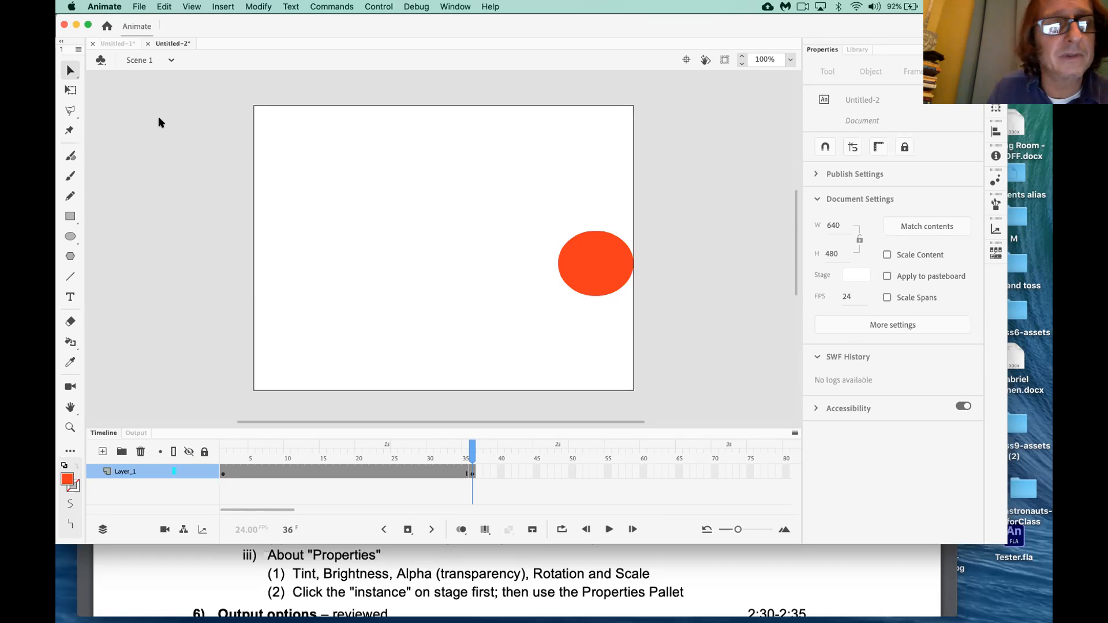
Create a shape tween between the rectangle and oval keyframes on Layer_1 and play it from frame 1
left_click(321, 474)
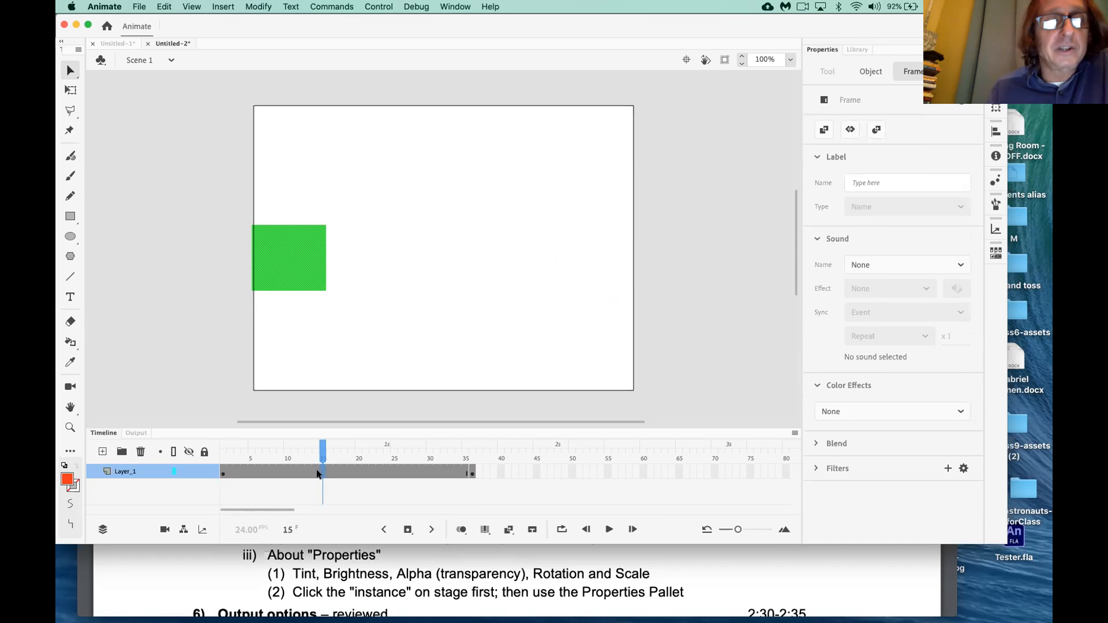
left_click(280, 471)
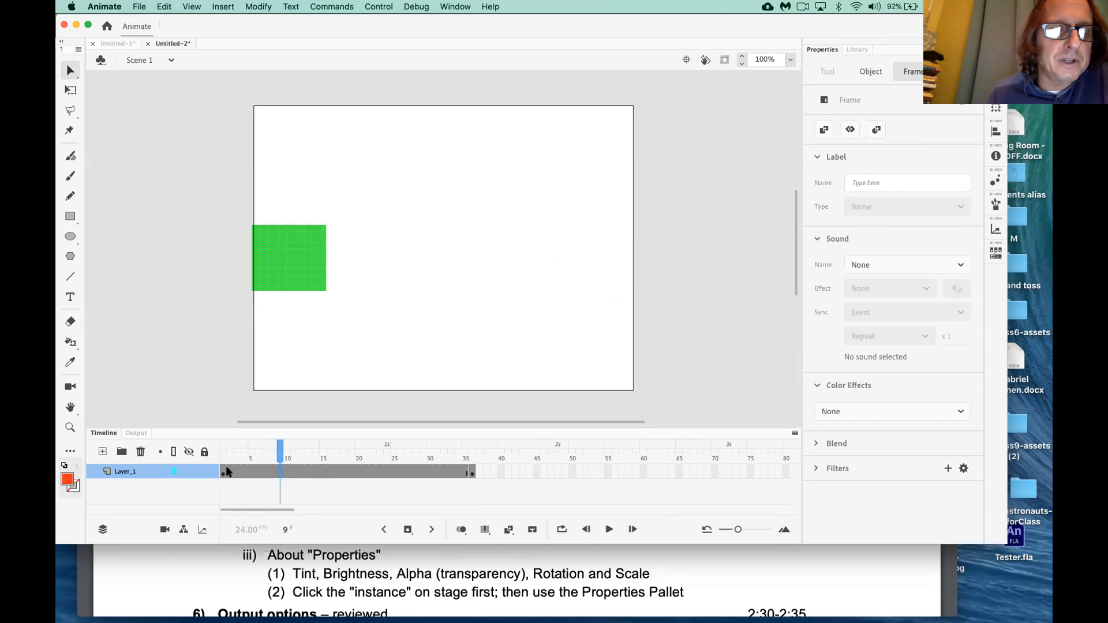
left_click(374, 472)
left_click(408, 473)
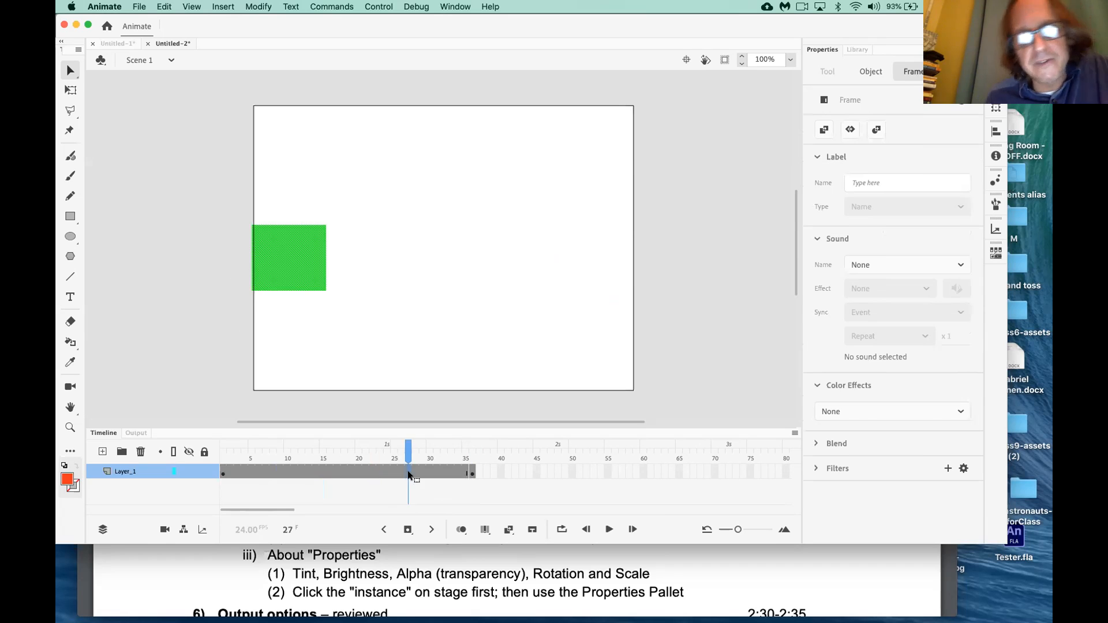
left_click(273, 472)
left_click(335, 473)
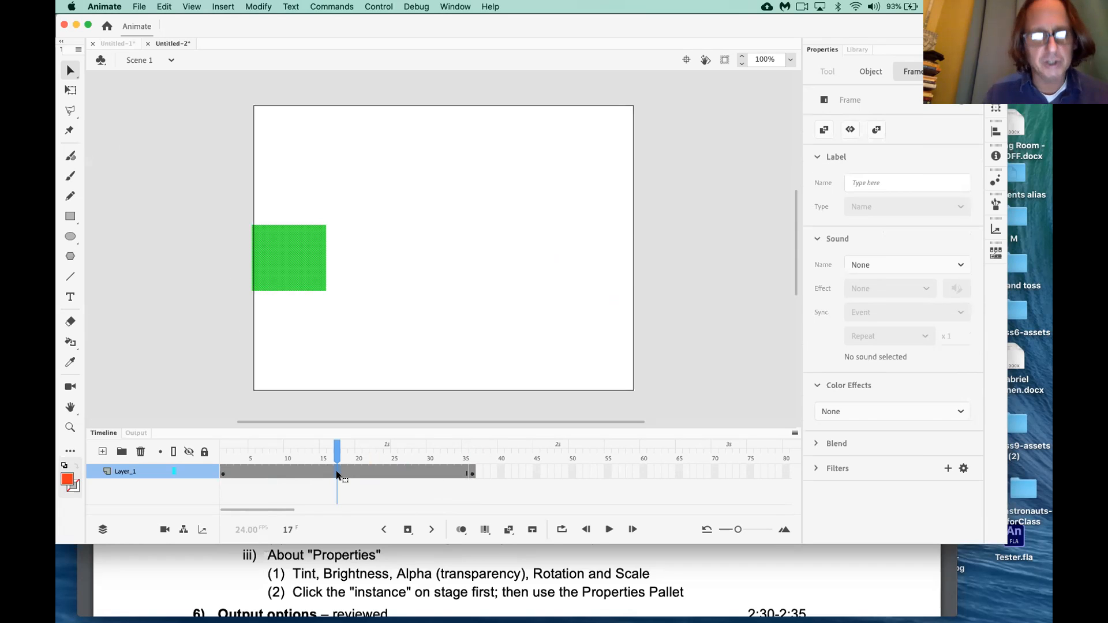
right_click(337, 472)
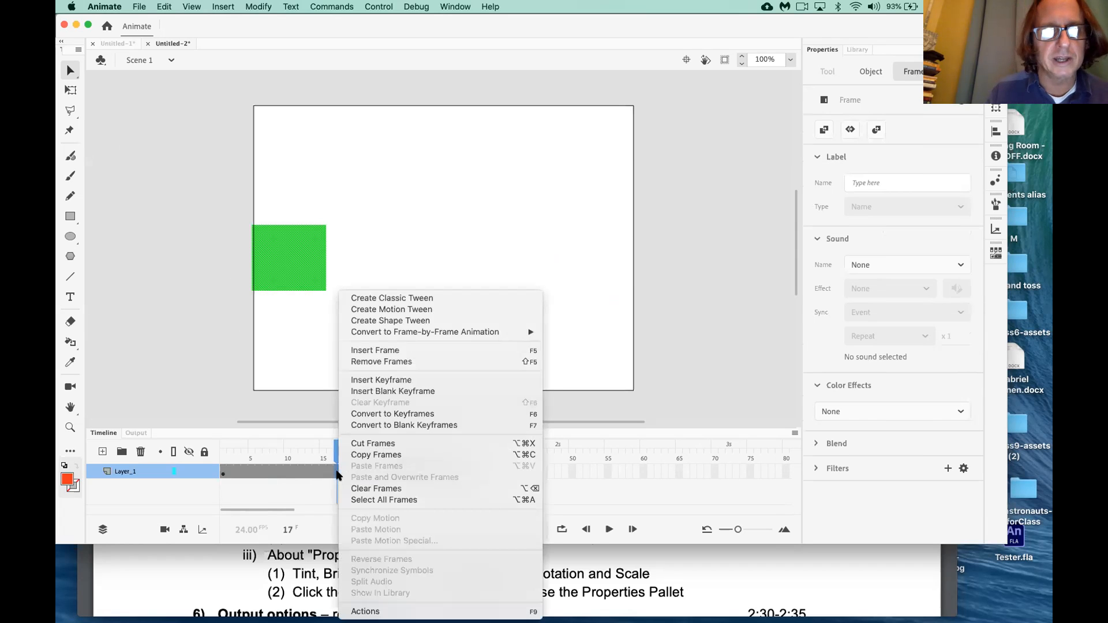
left_click(235, 391)
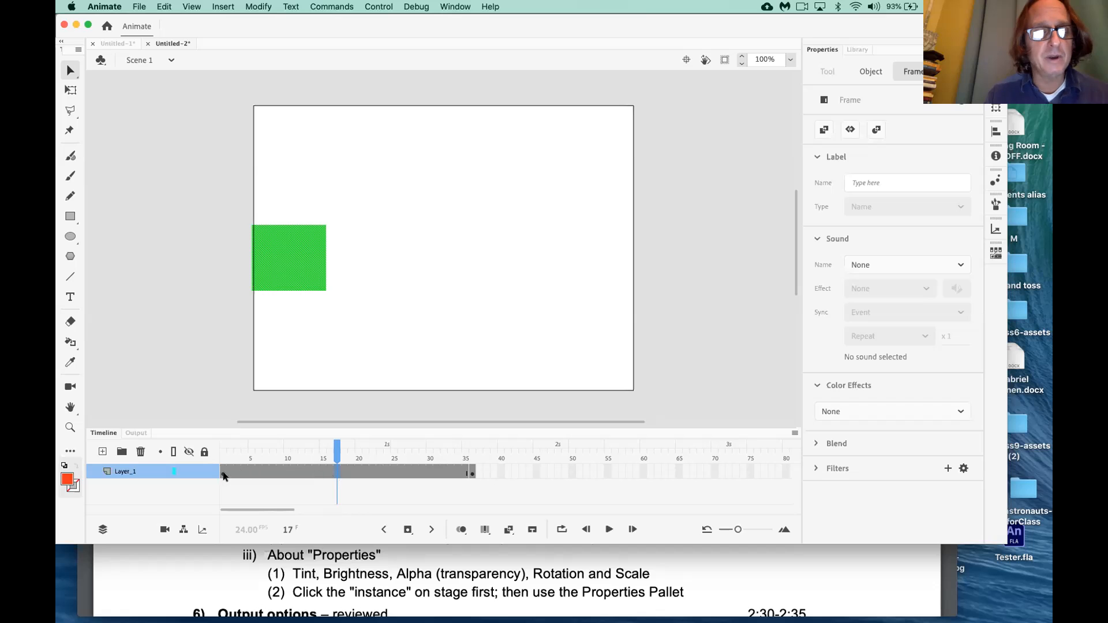
right_click(337, 474)
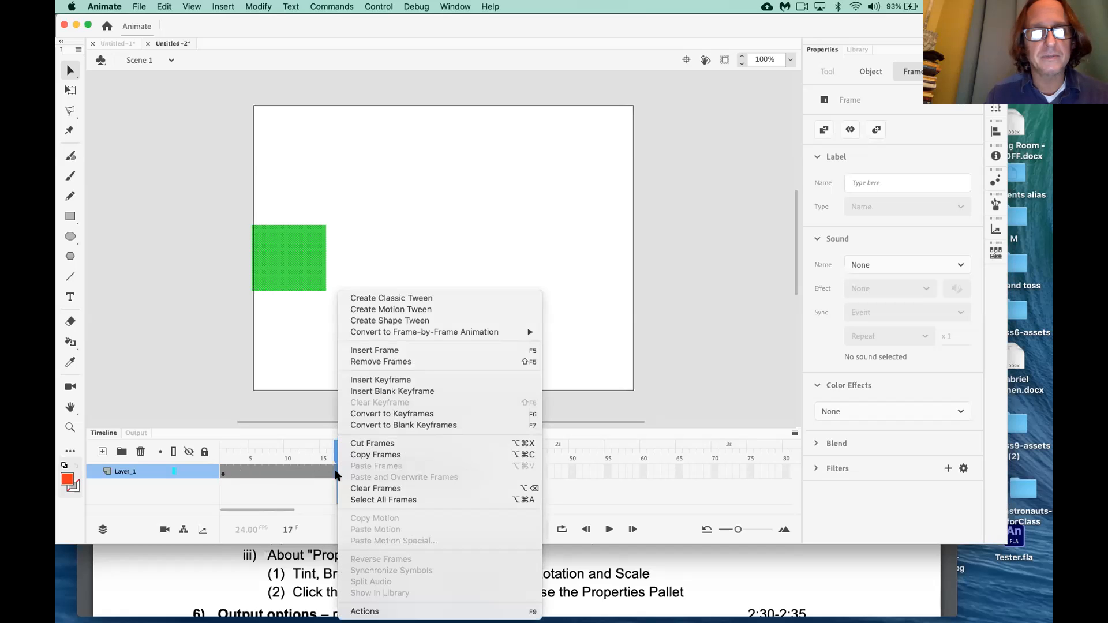
left_click(407, 321)
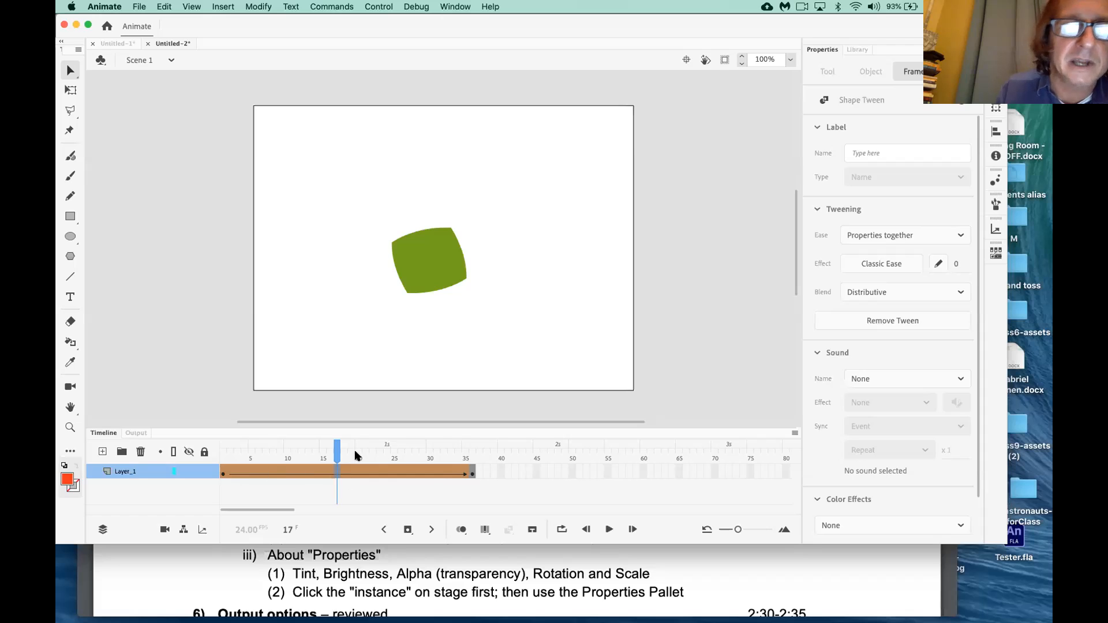
left_click_drag(334, 456, 158, 439)
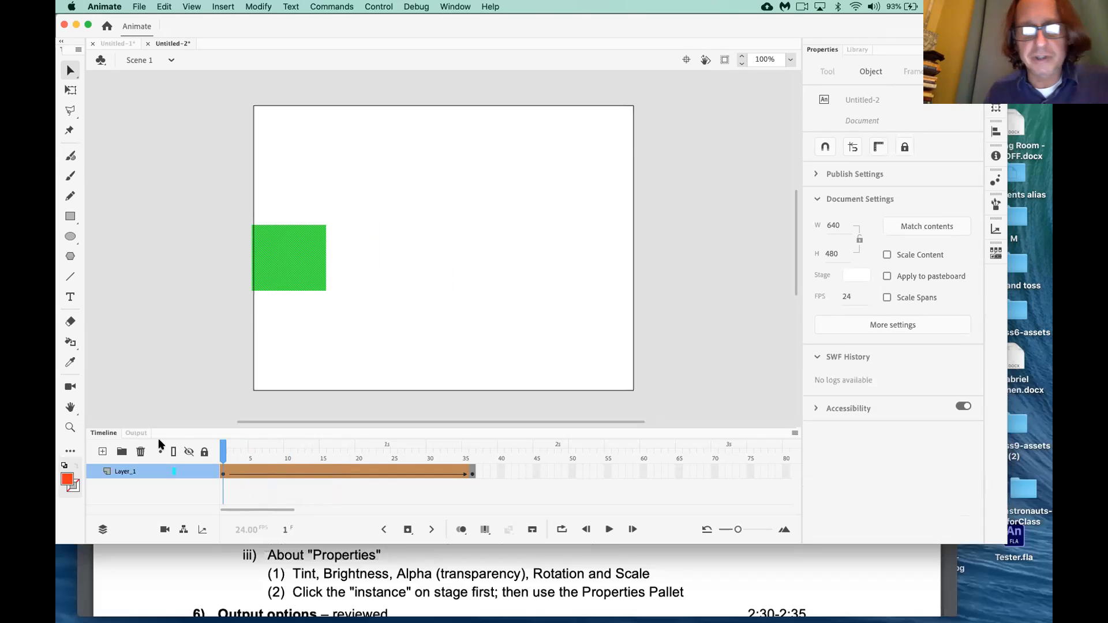
key("Return")
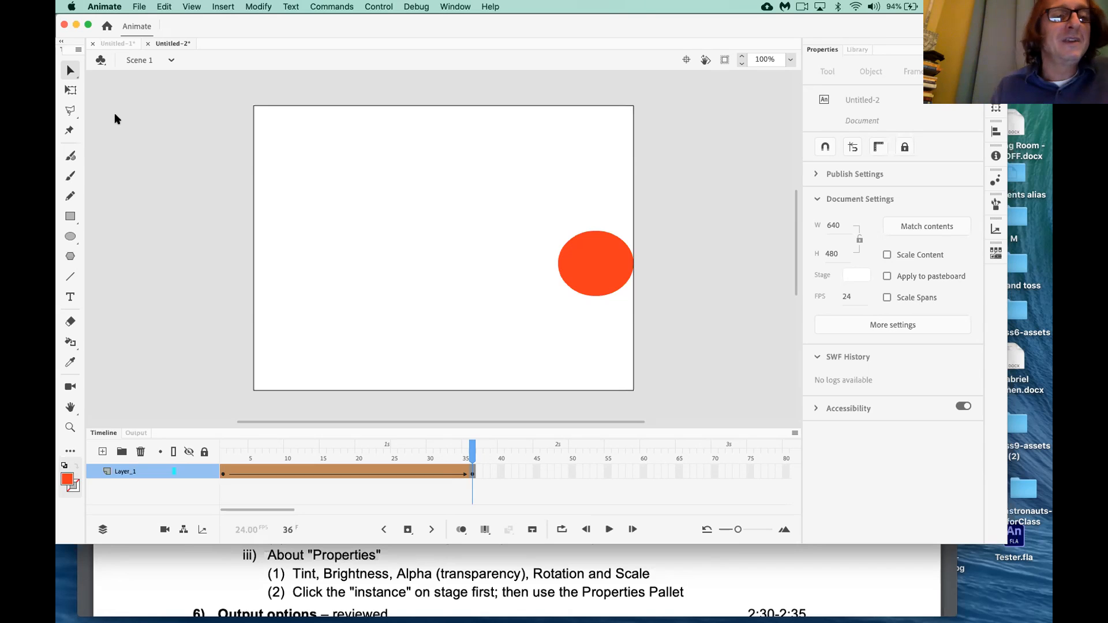
Add a layer above Layer_1 and draw an orange-red rectangle, about 641 × 50 px, across the top of the stage on frame 1
left_click_drag(198, 426, 202, 392)
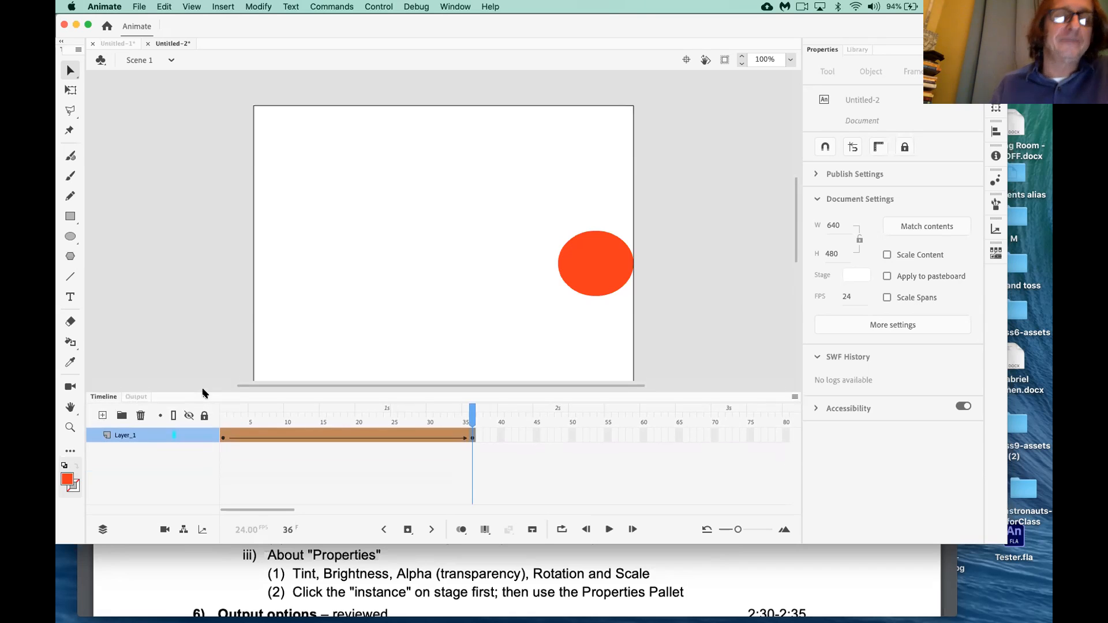
left_click(103, 417)
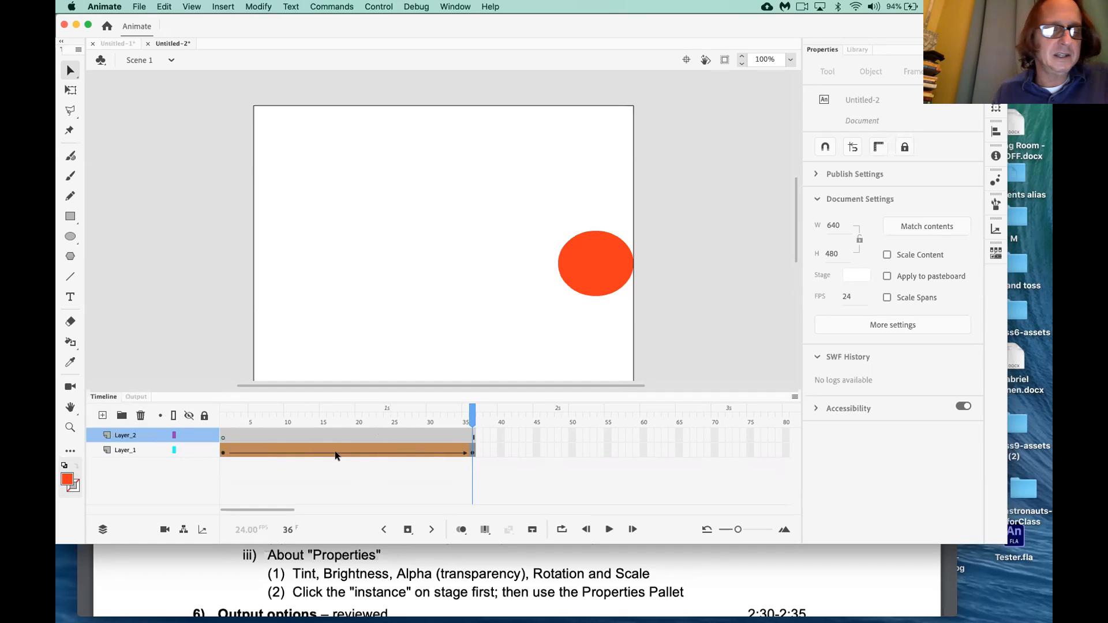
left_click_drag(473, 417, 399, 410)
left_click_drag(347, 404, 217, 408)
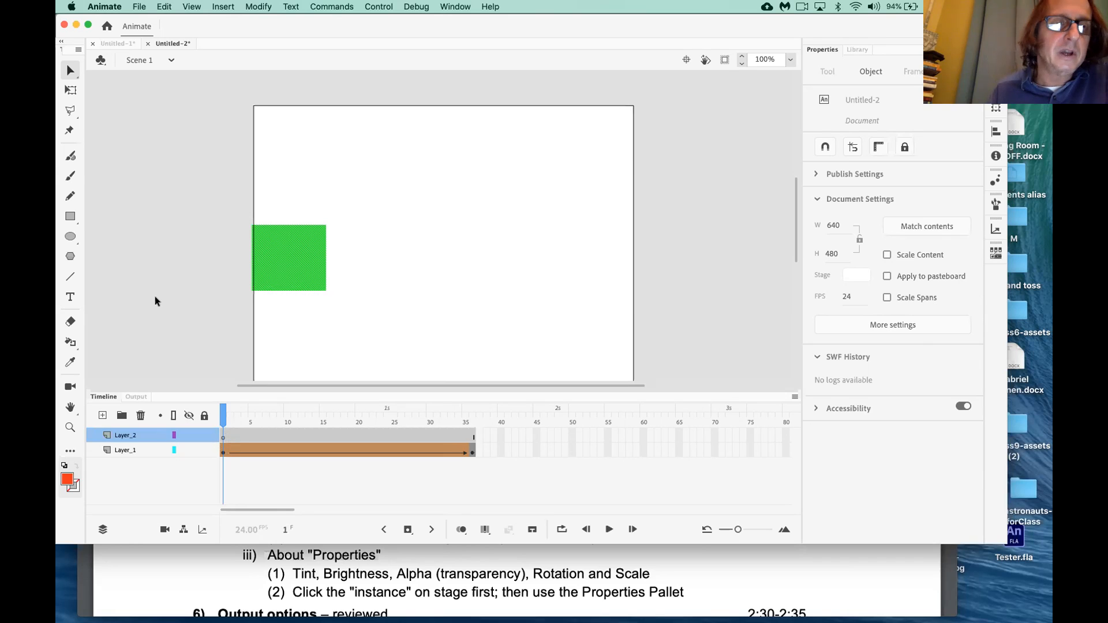
left_click(71, 216)
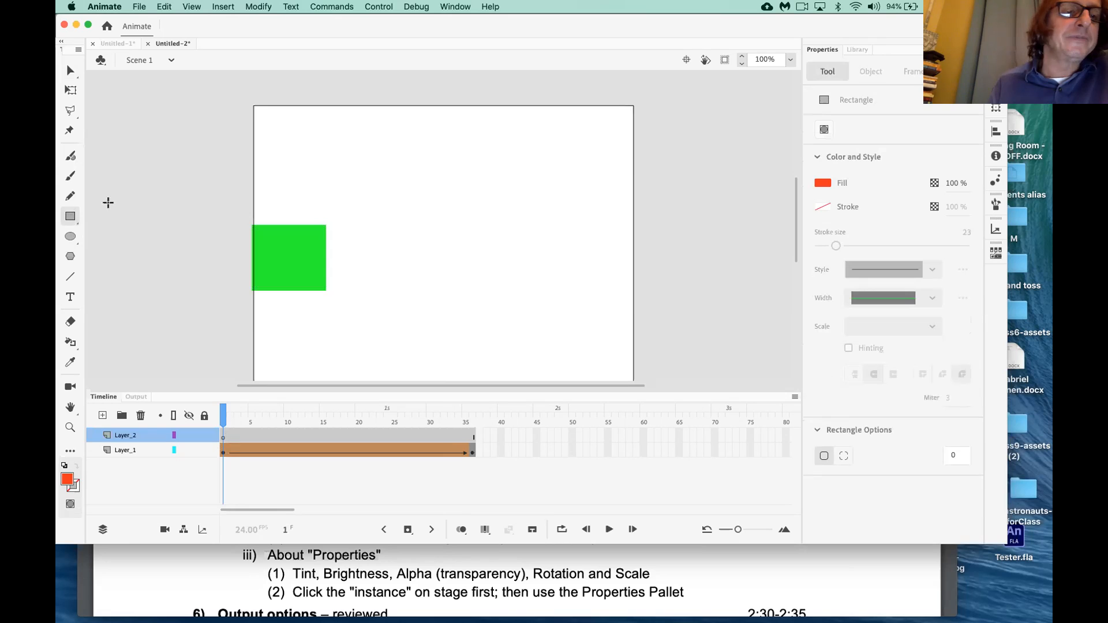
left_click_drag(254, 105, 634, 135)
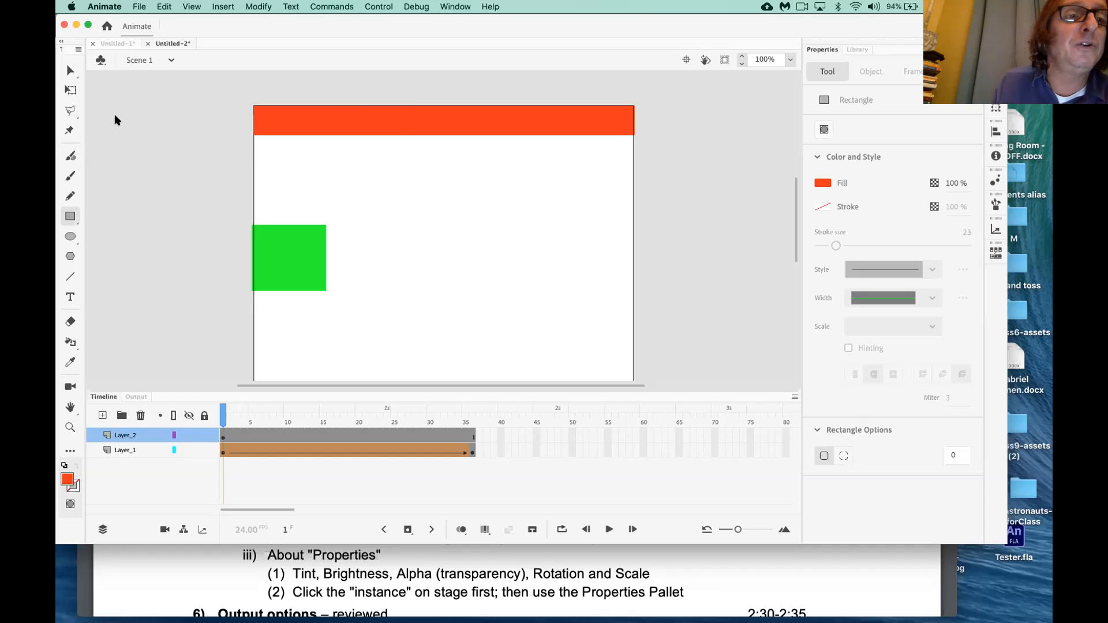
Change the fill of the rectangle across the top of the stage to cyan
left_click(70, 69)
left_click(407, 115)
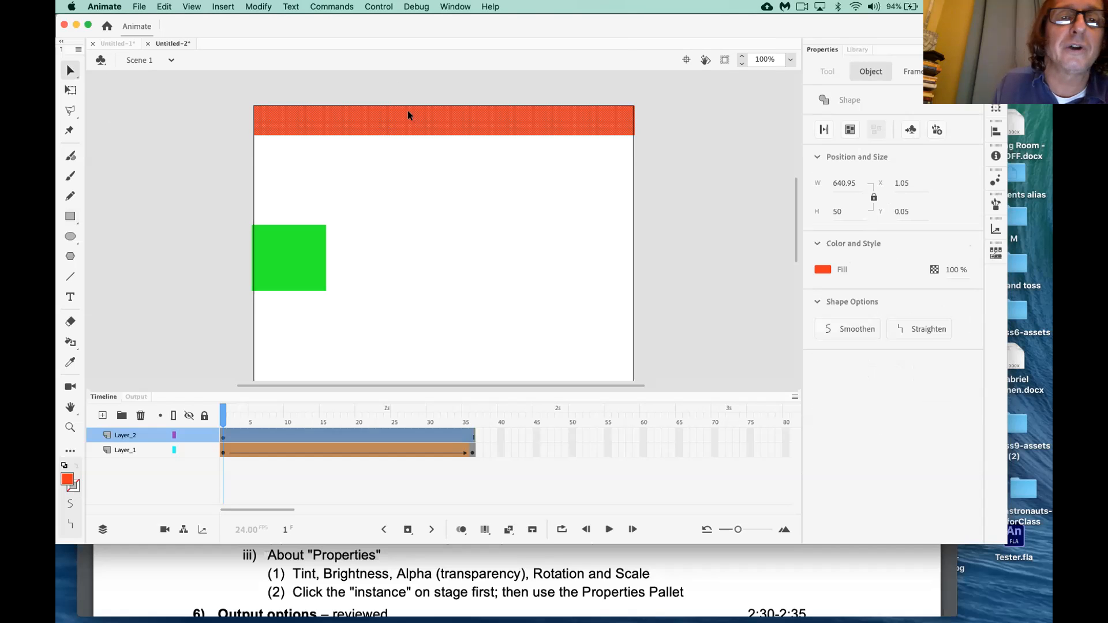
left_click(823, 270)
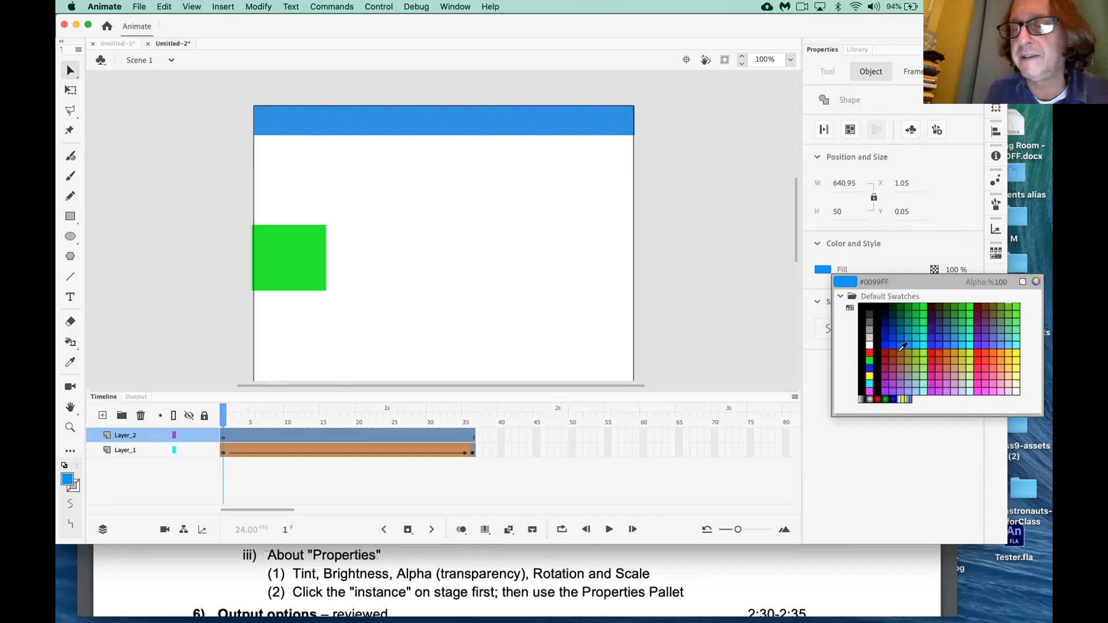
left_click(870, 378)
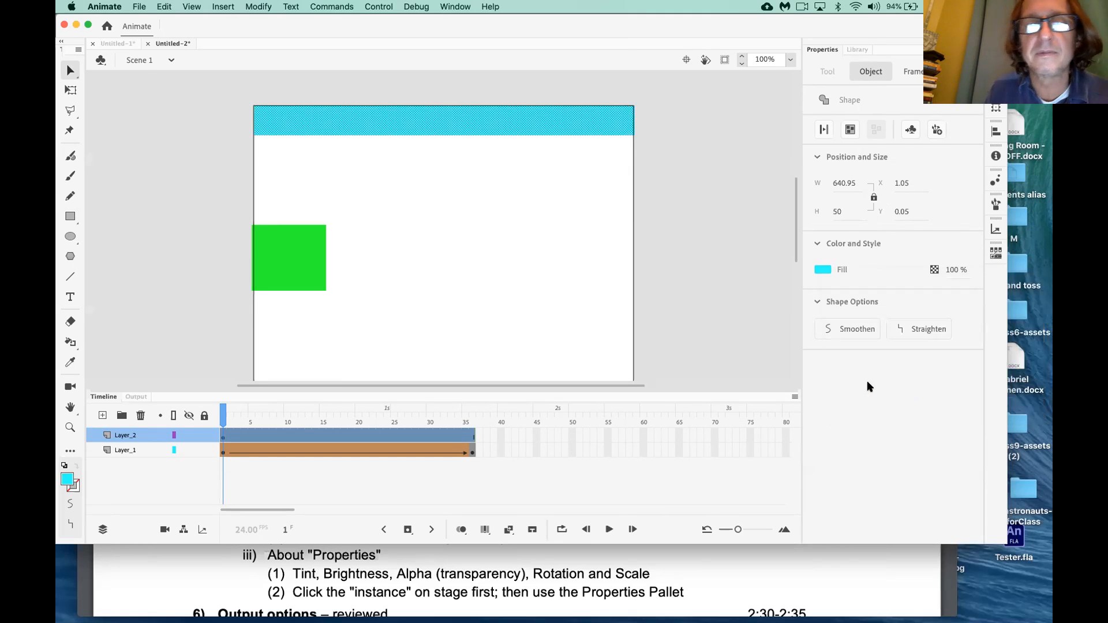
Enlarge the stage view and insert a blank keyframe at frame 36 on Layer_2
left_click_drag(486, 392, 486, 416)
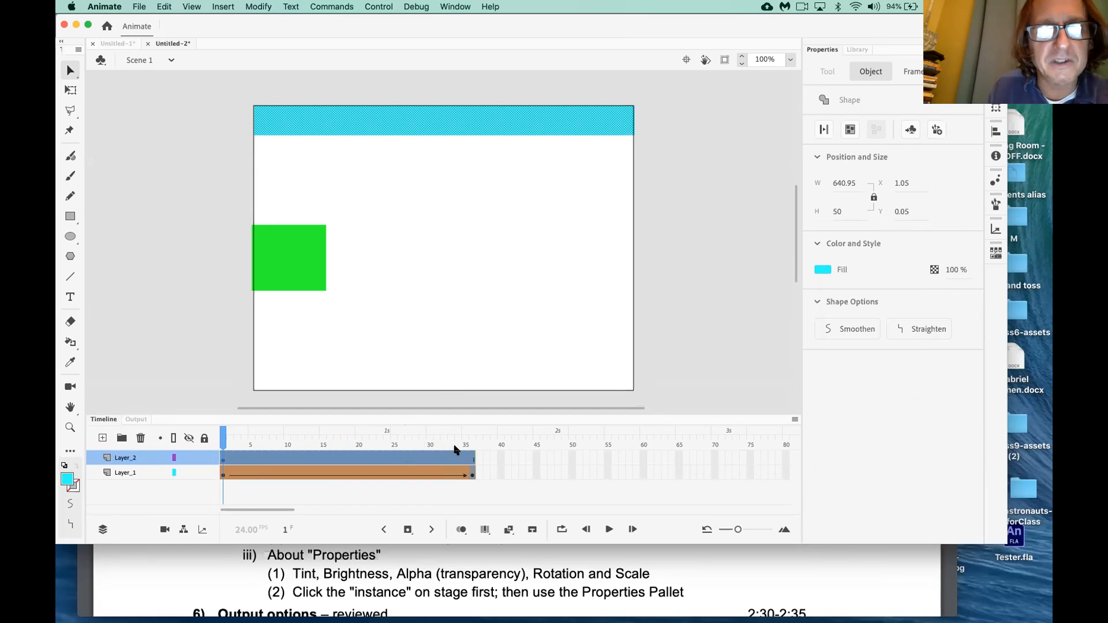
left_click_drag(223, 439, 201, 411)
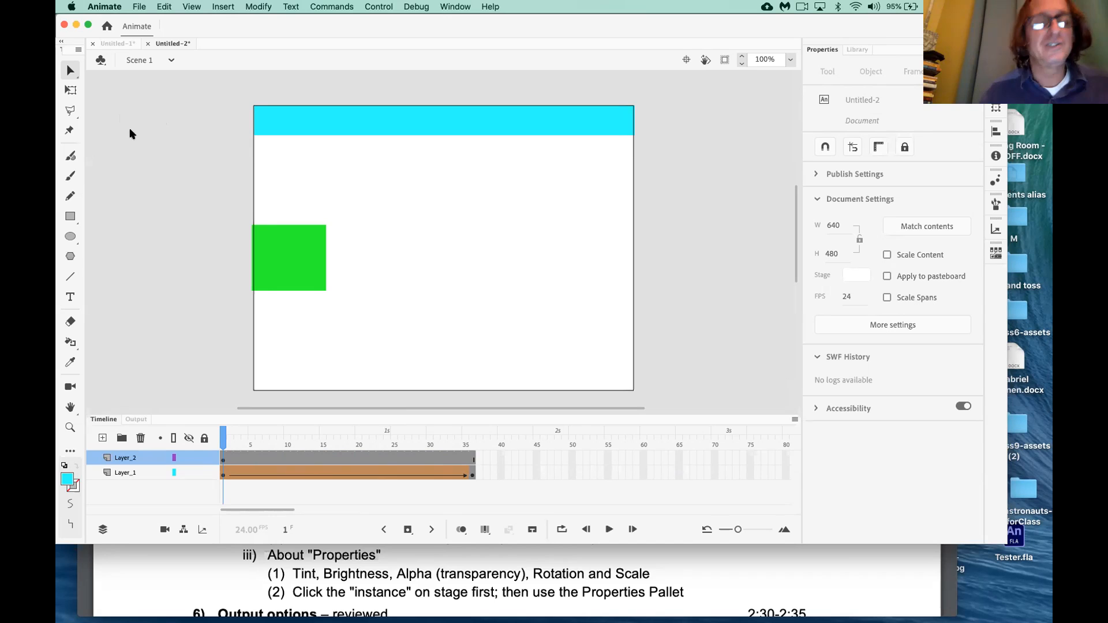
left_click(470, 459)
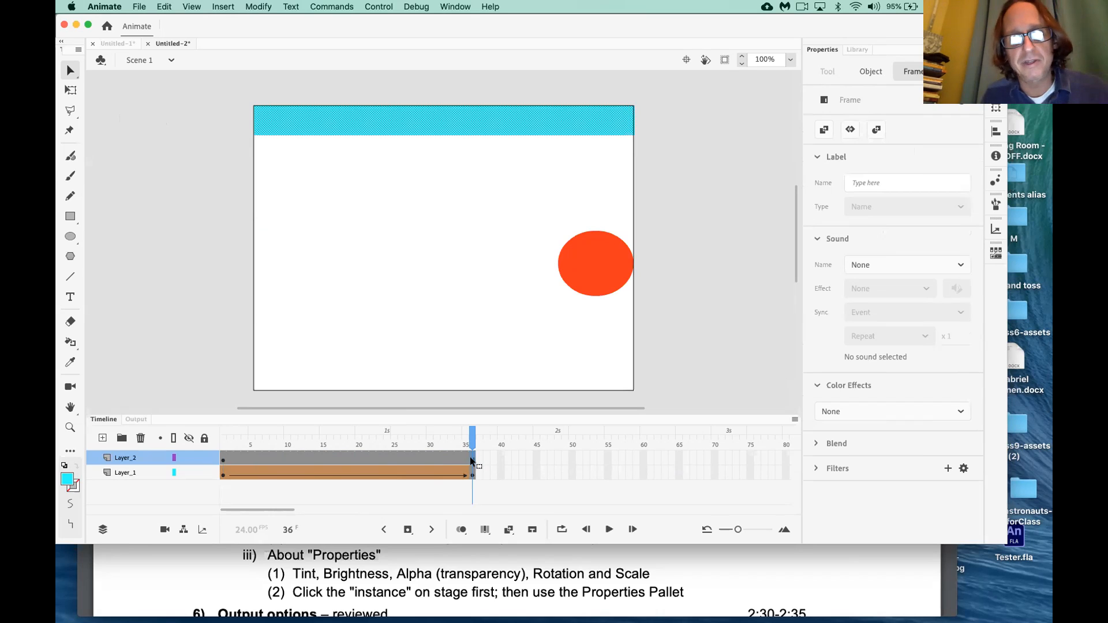
right_click(470, 460)
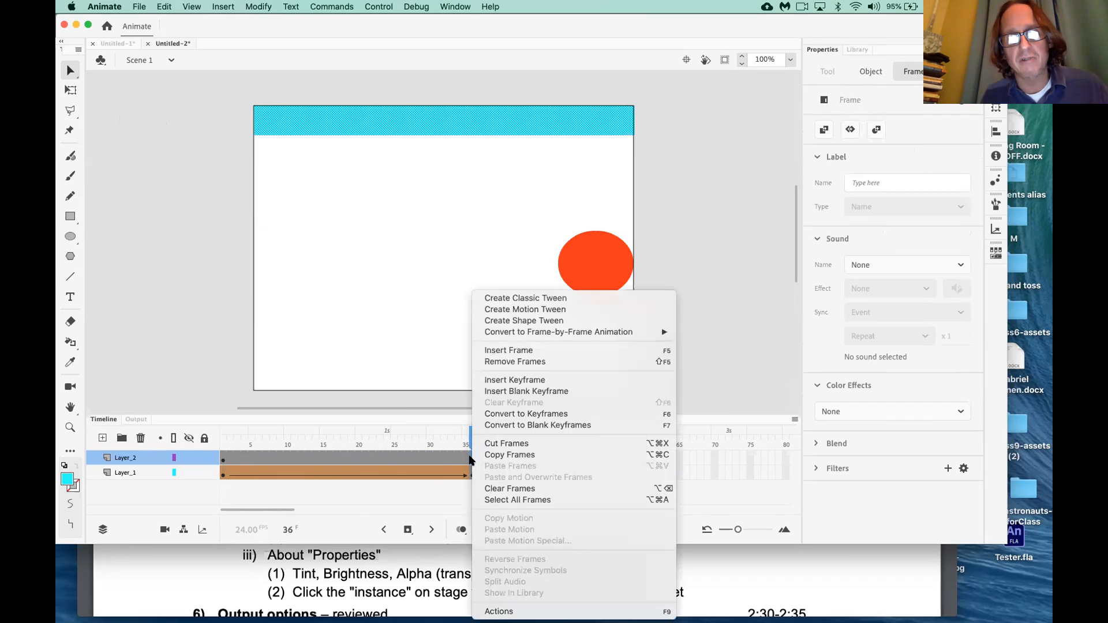
left_click(432, 445)
left_click(436, 474)
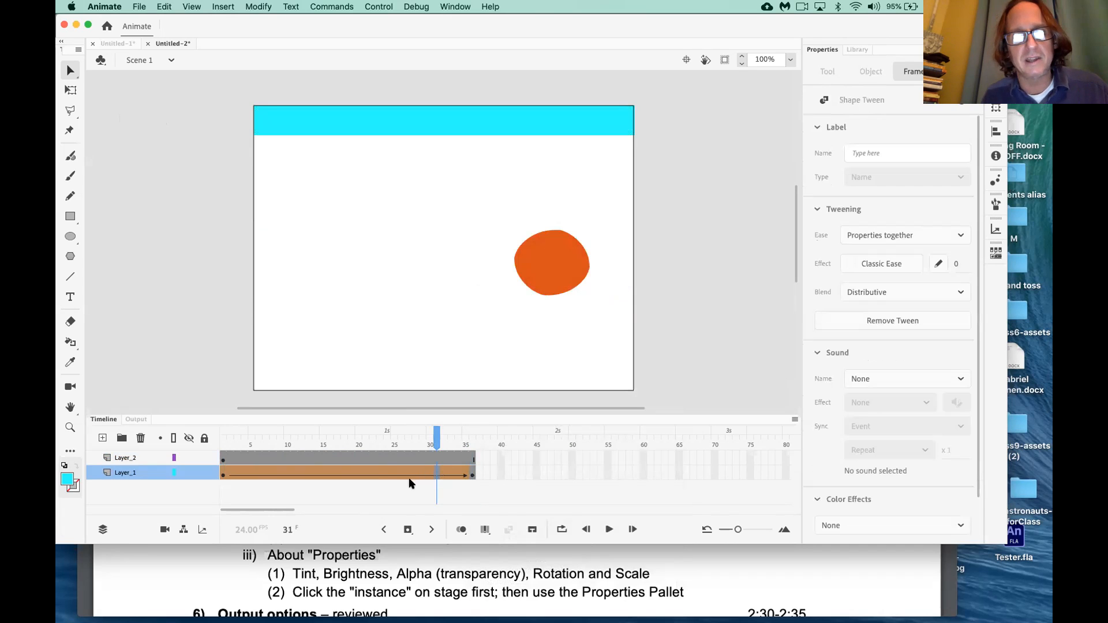
left_click(471, 456)
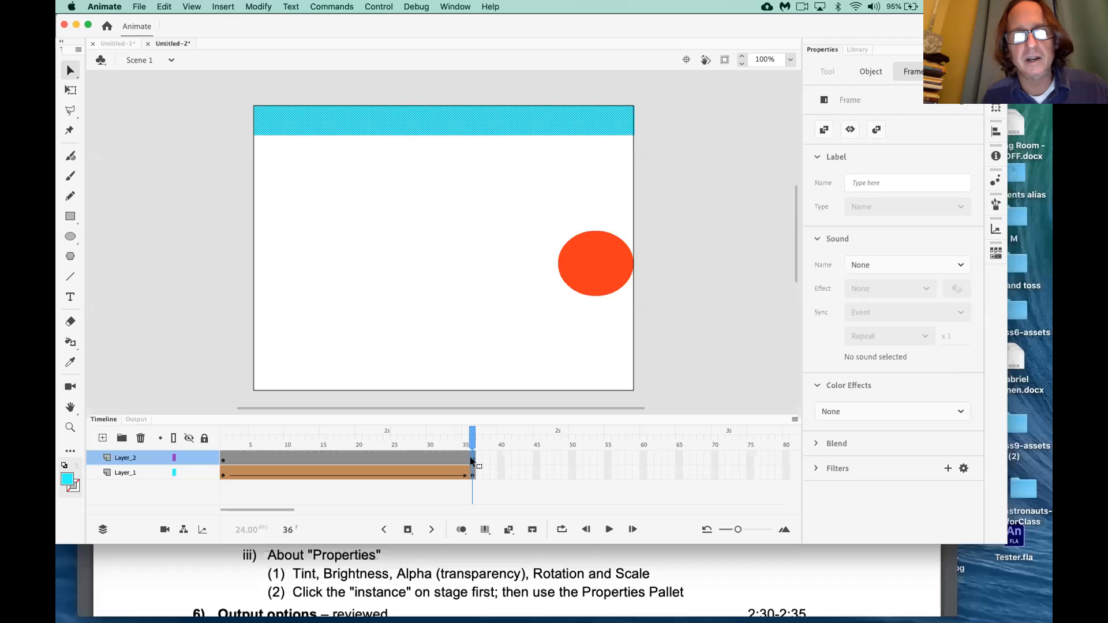
right_click(469, 457)
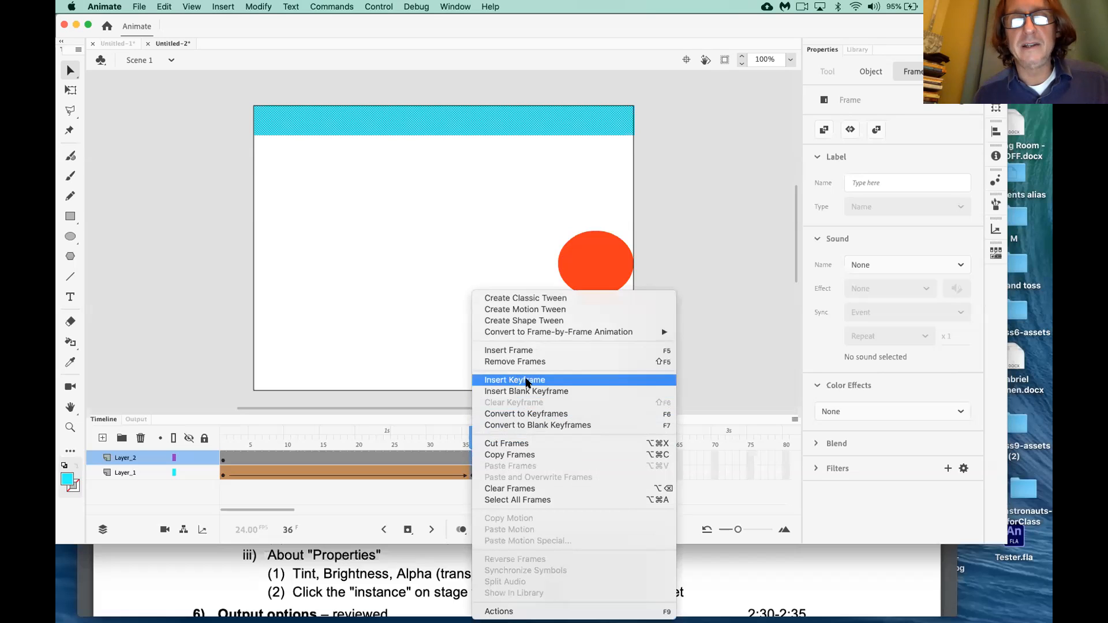
left_click(531, 392)
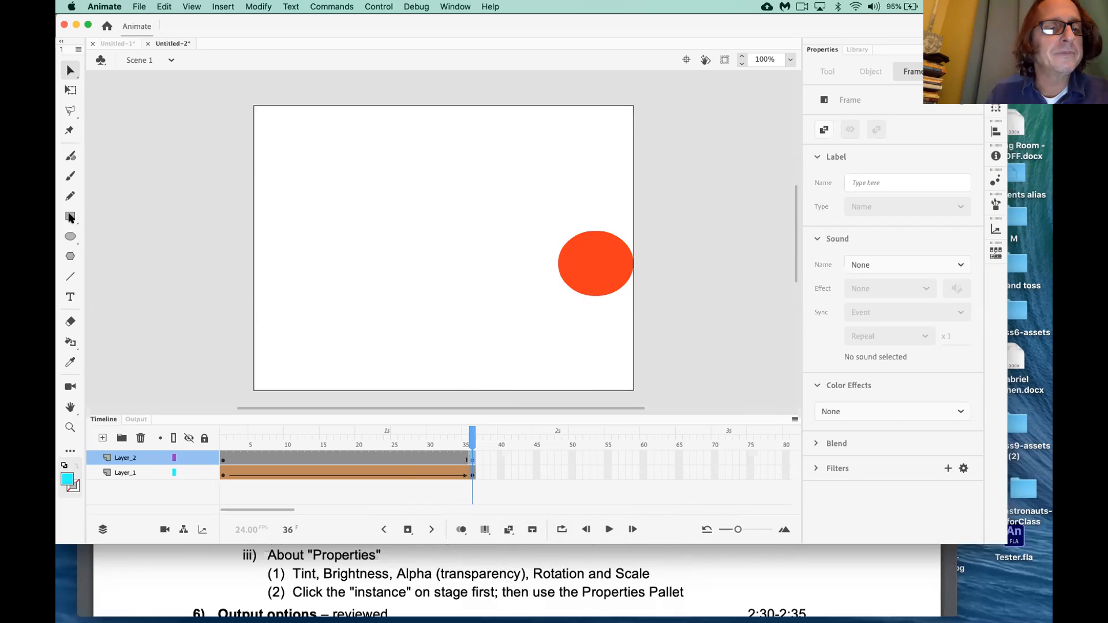
Draw a cyan rectangle covering the whole stage on frame 36 of Layer_2 and play the animation from frame 1
left_click(70, 217)
mouse_move(253, 106)
left_mouse_down()
mouse_move(445, 295)
mouse_move(589, 382)
mouse_move(634, 390)
left_mouse_up()
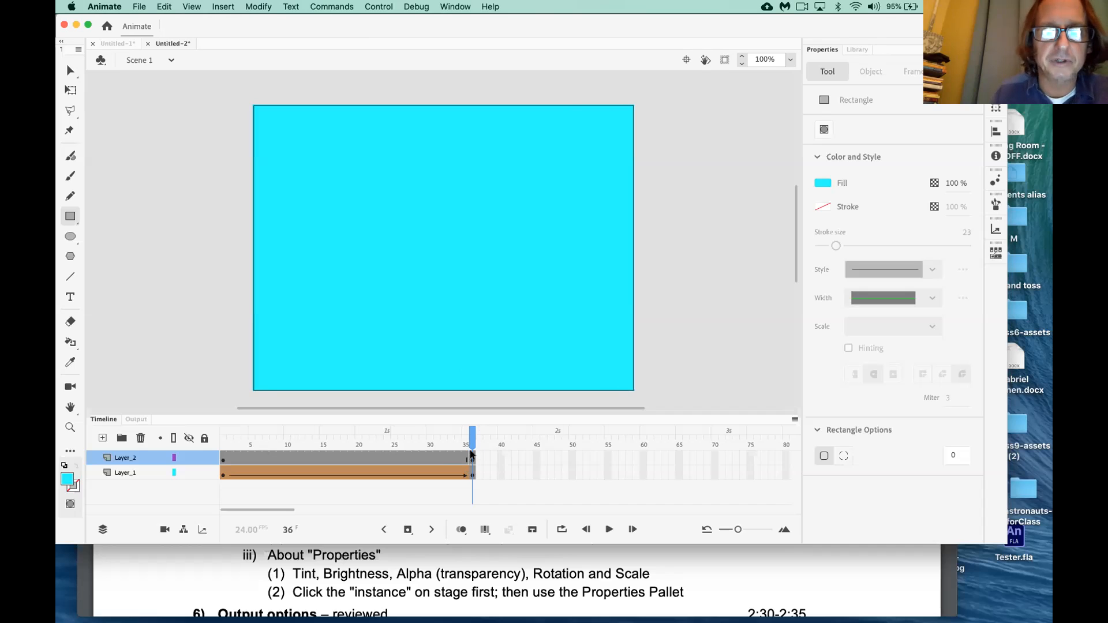
left_click_drag(472, 440, 199, 449)
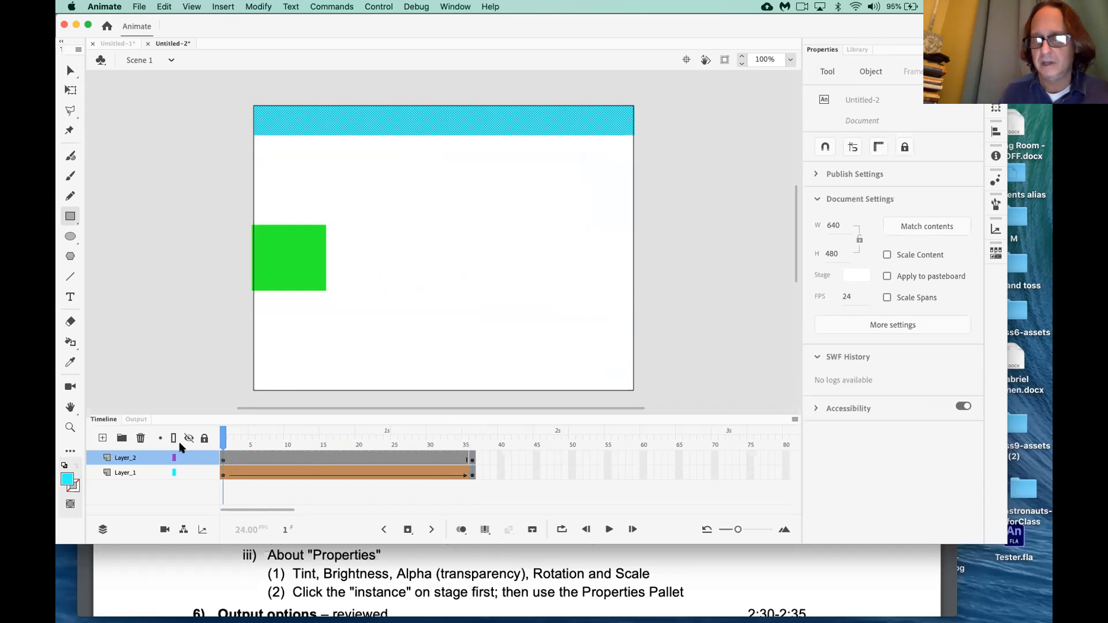
key("Return")
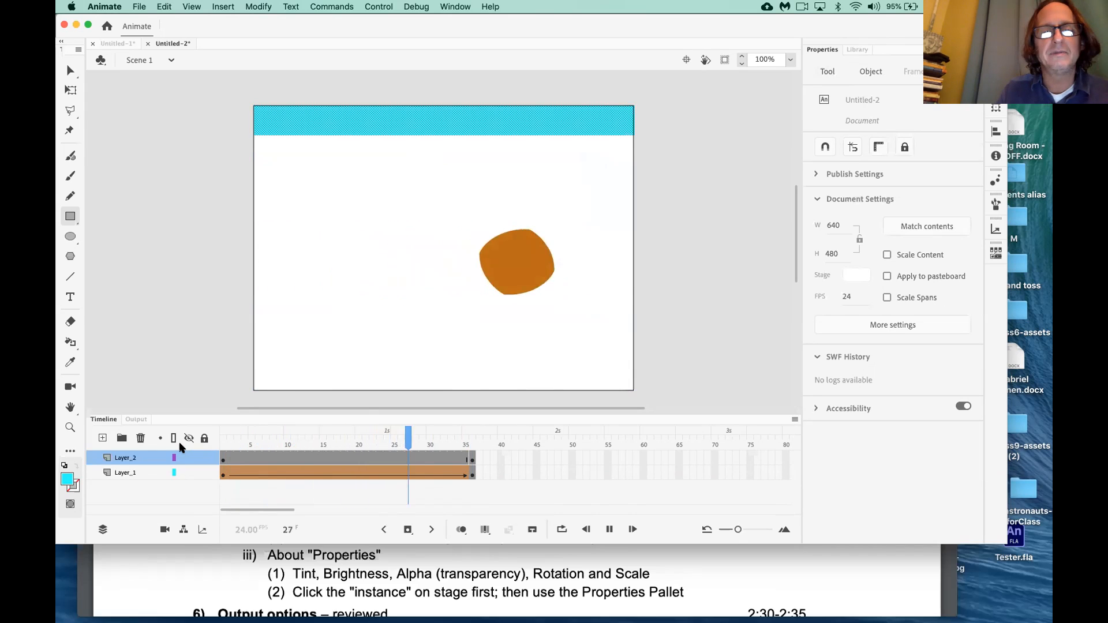
key("Return")
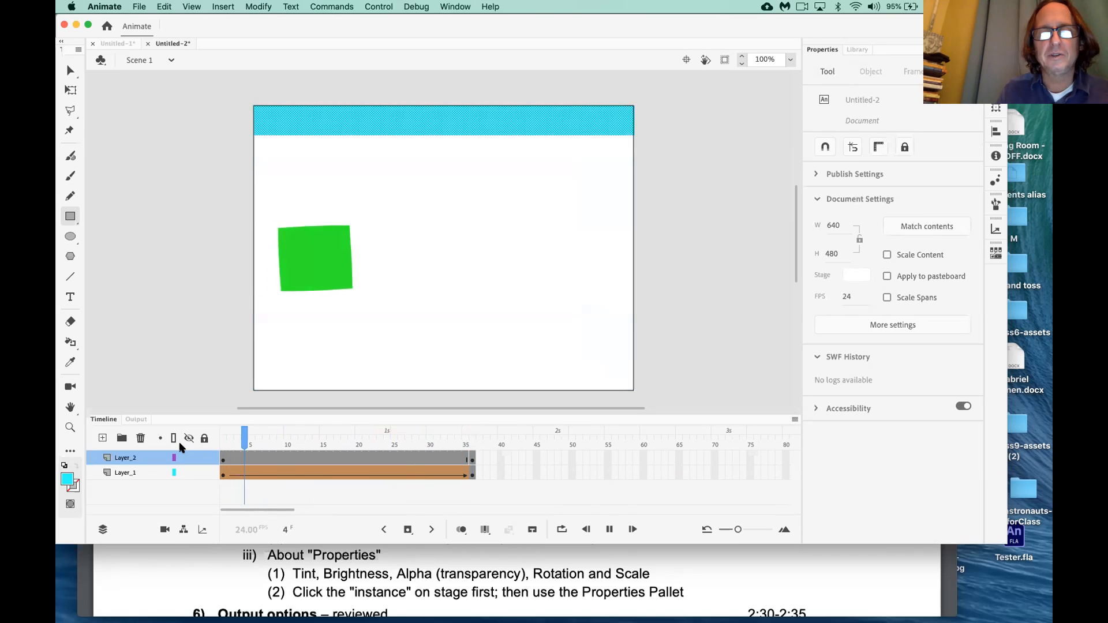
key("Return")
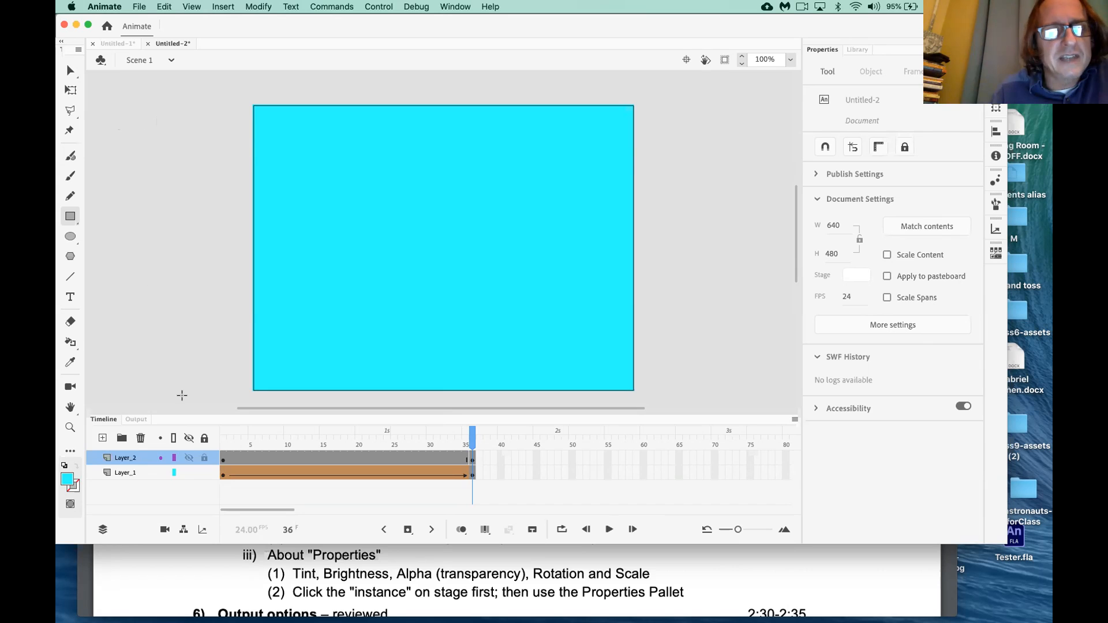
Move Layer_2 below Layer_1 and play the animation from frame 1
left_click(140, 458)
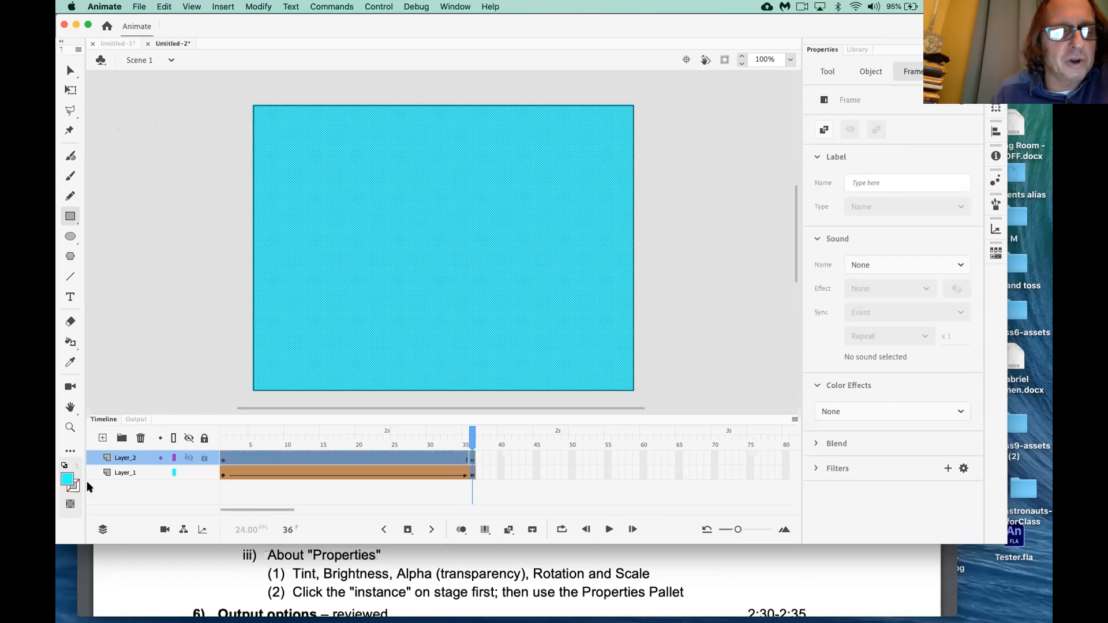
left_click_drag(141, 458, 139, 480)
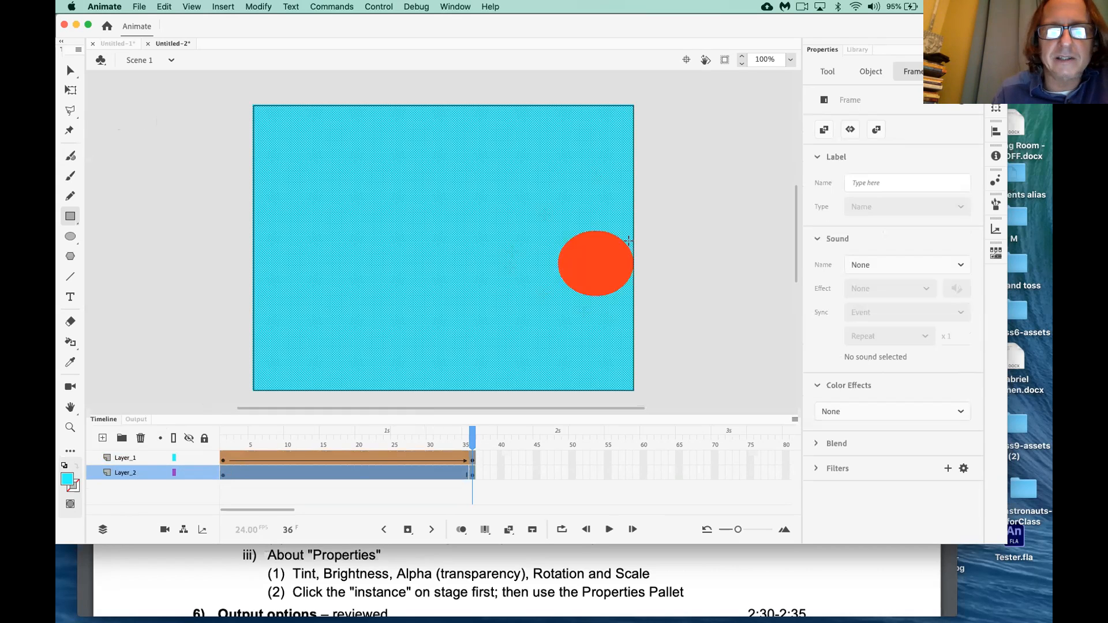
left_click_drag(472, 437, 226, 441)
key("Return")
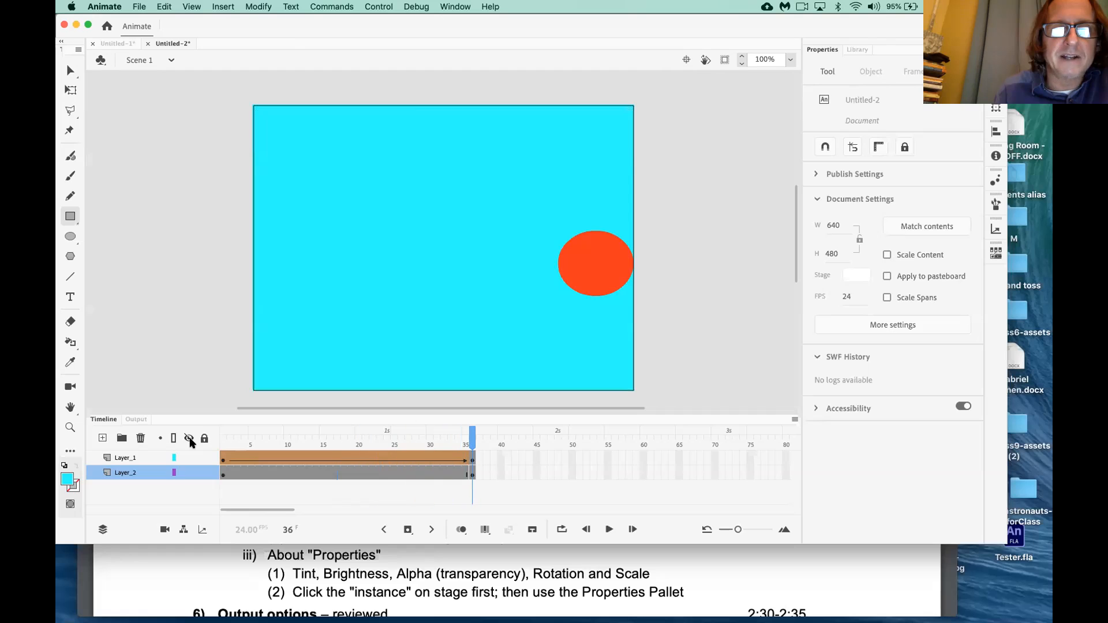
key("Return")
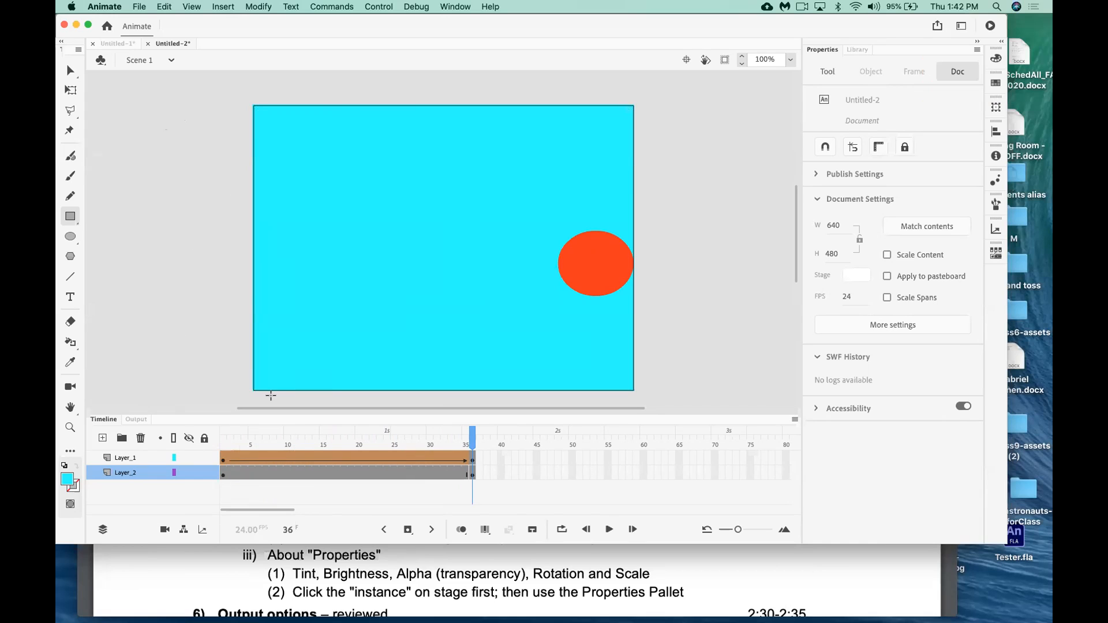
Create a shape tween between the cyan bar keyframe and the full-stage cyan rectangle keyframe on Layer_2
left_click(277, 475)
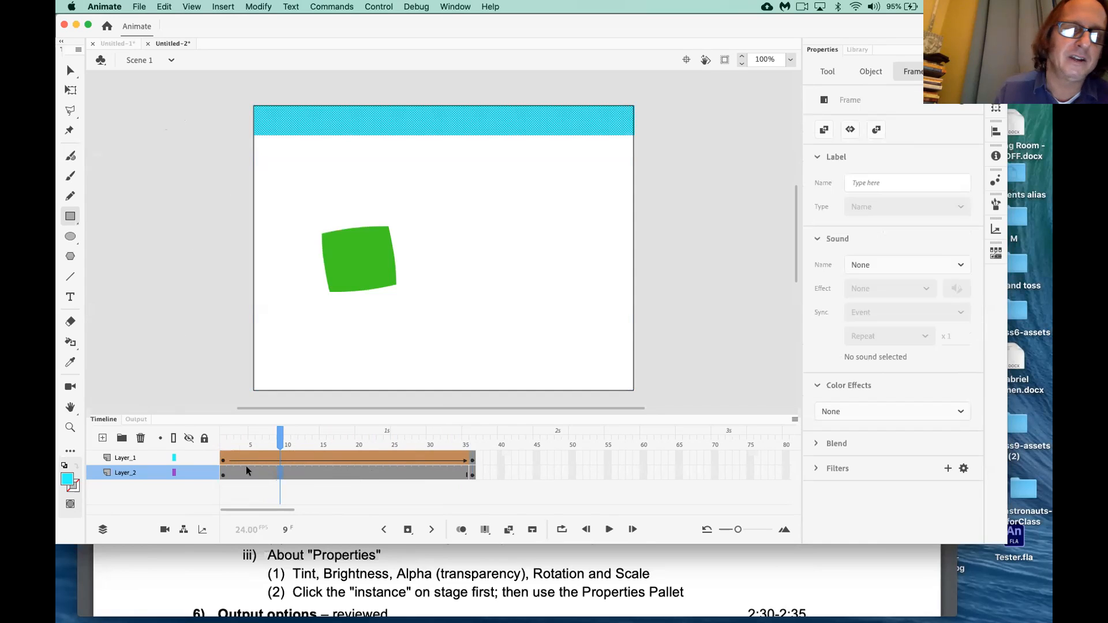
left_click(224, 475)
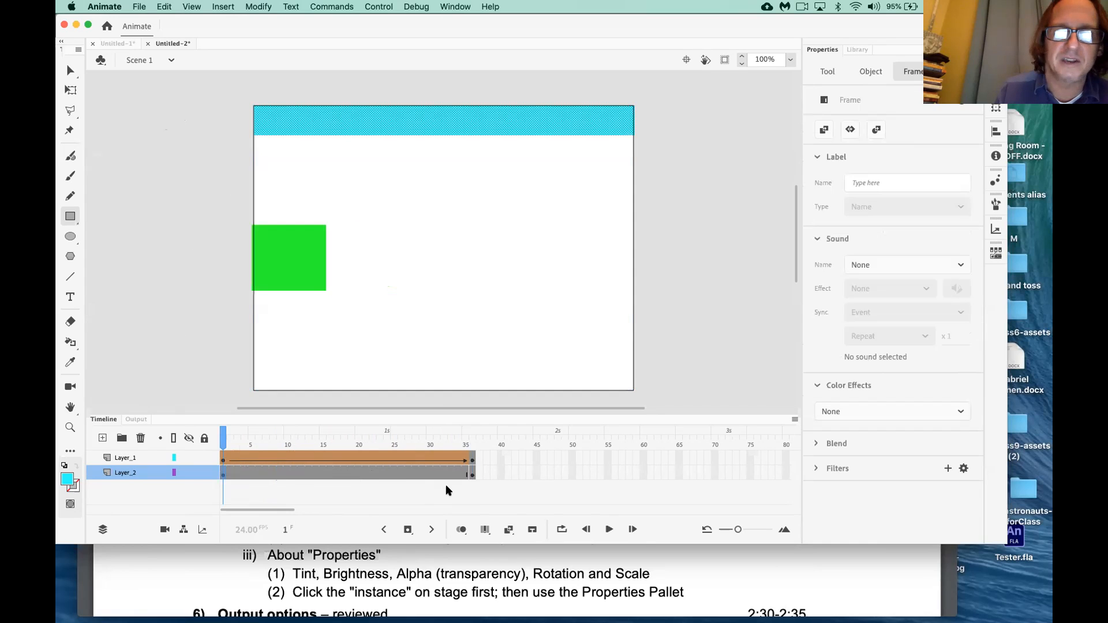
left_click(473, 475)
left_click(434, 474)
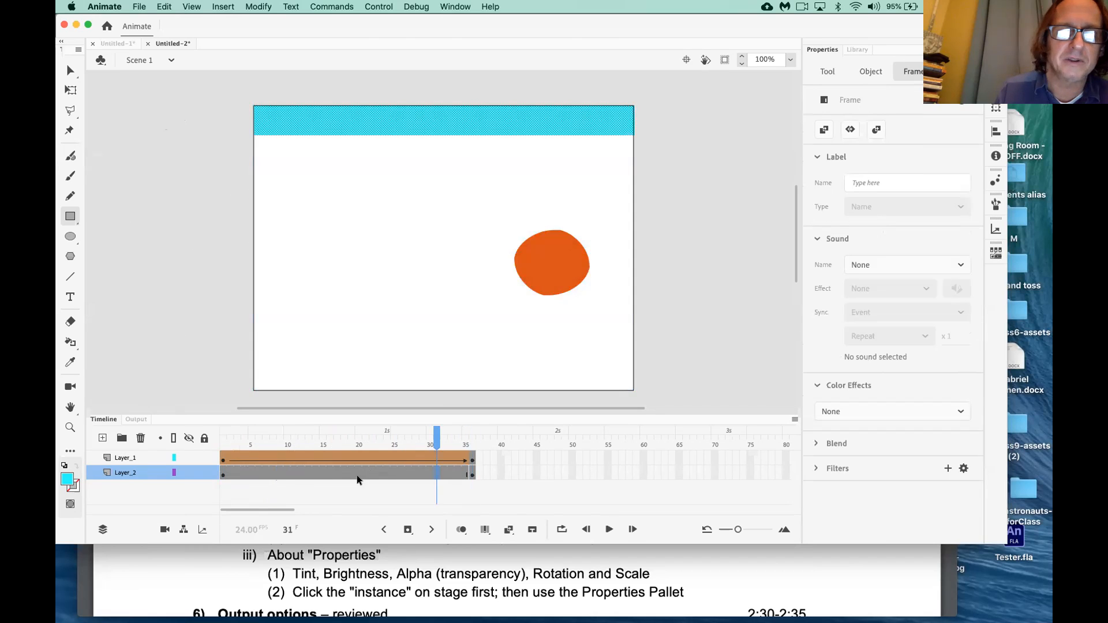
left_click(349, 473)
left_click(328, 475)
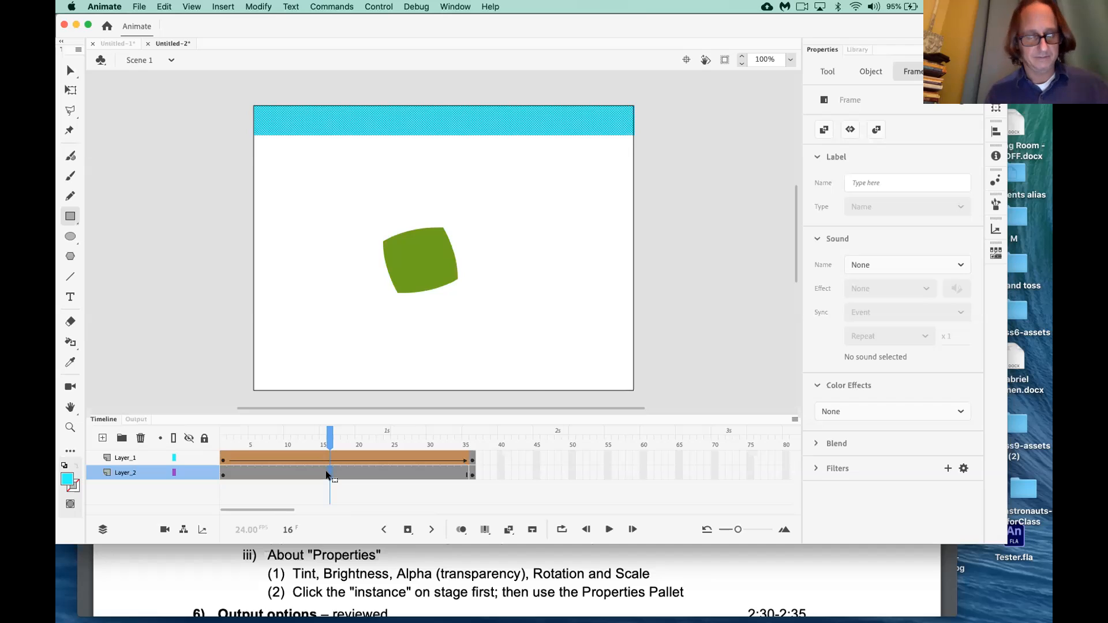
right_click(327, 475)
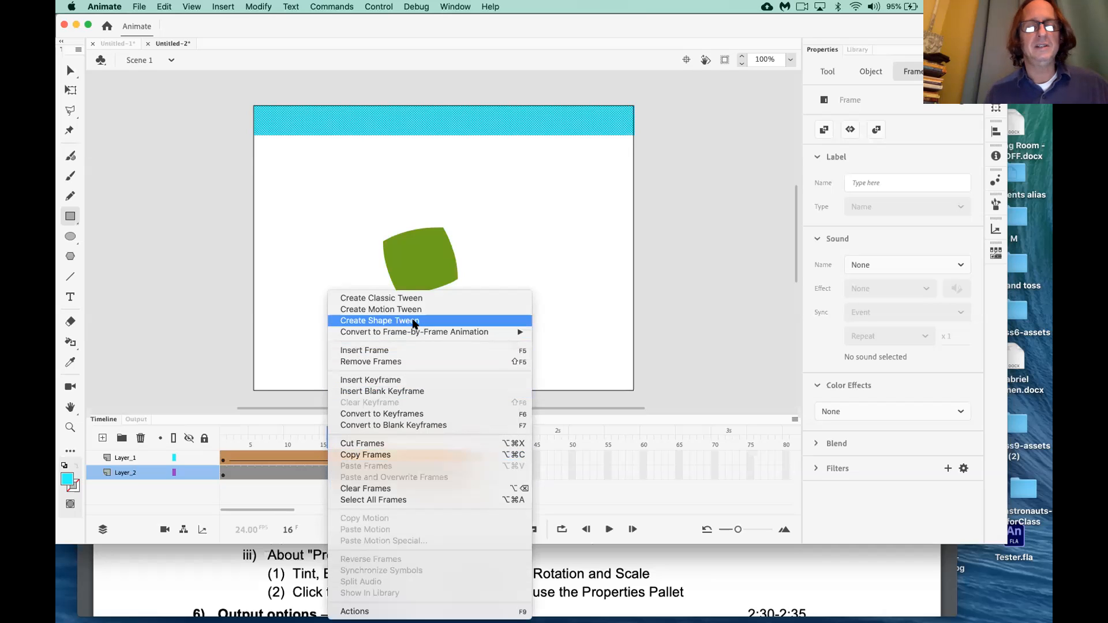
left_click(415, 322)
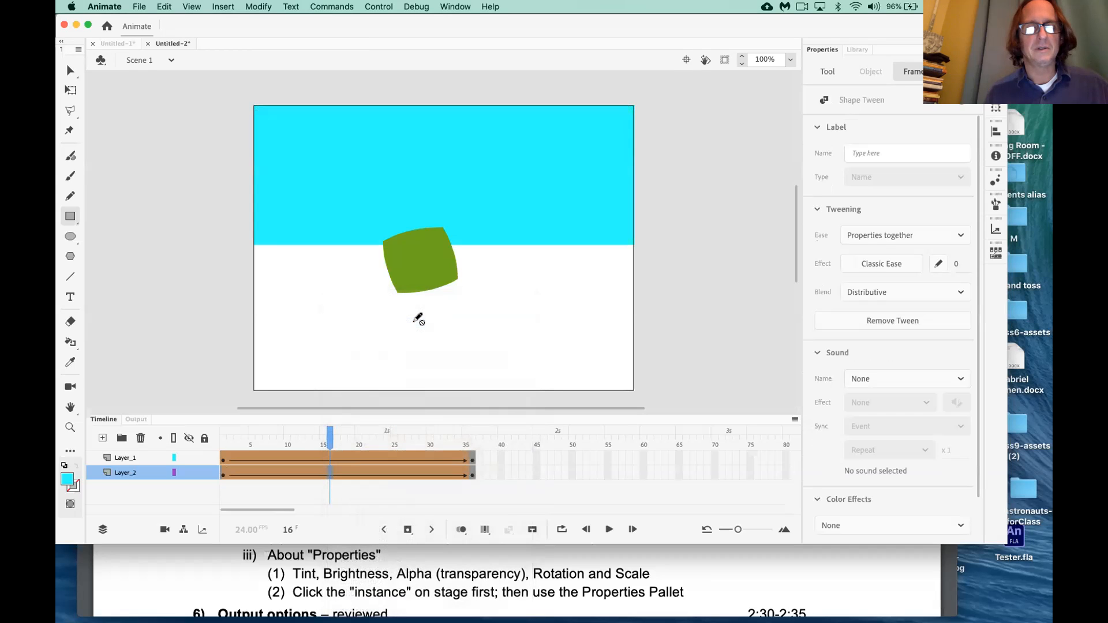
Play the animation from frame 1 several times to examine both layers' shape tweens together
left_click_drag(330, 439, 223, 439)
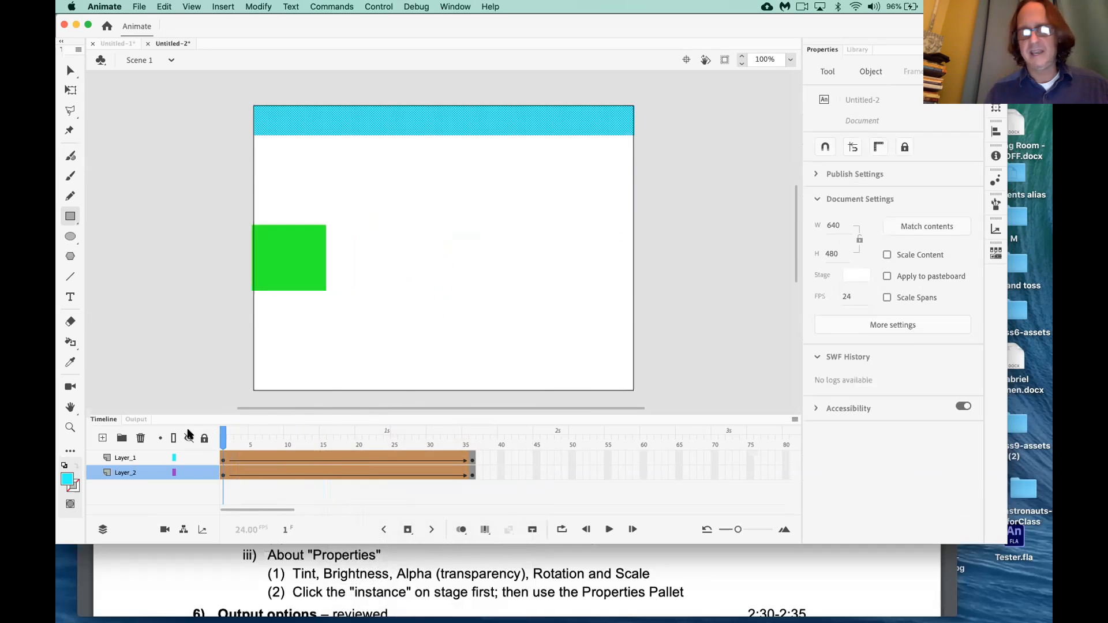
key("Return")
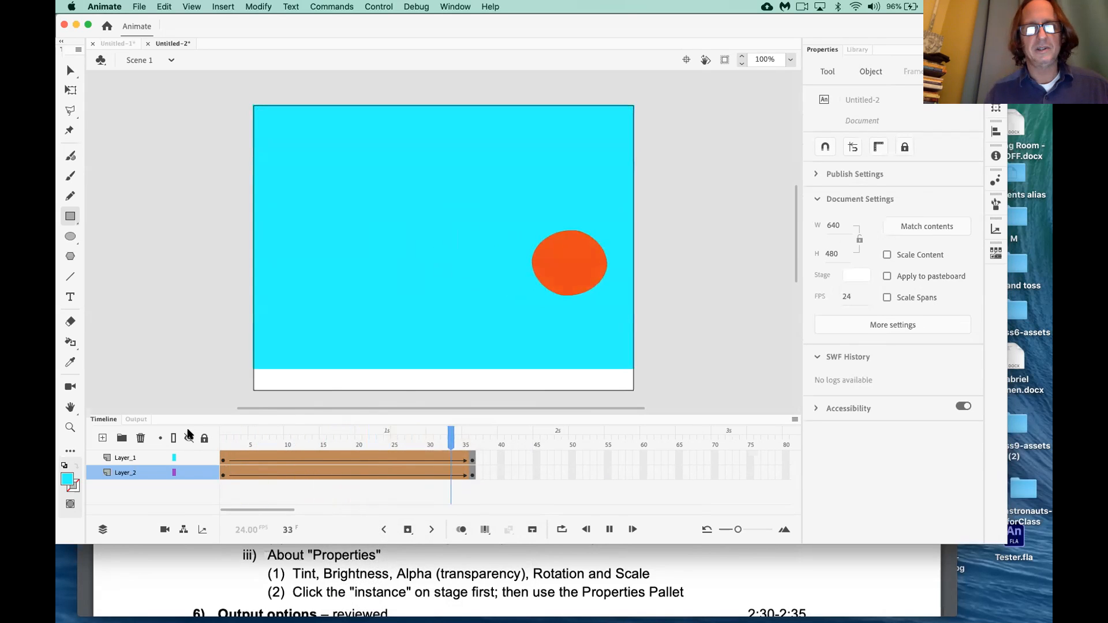
key("Return")
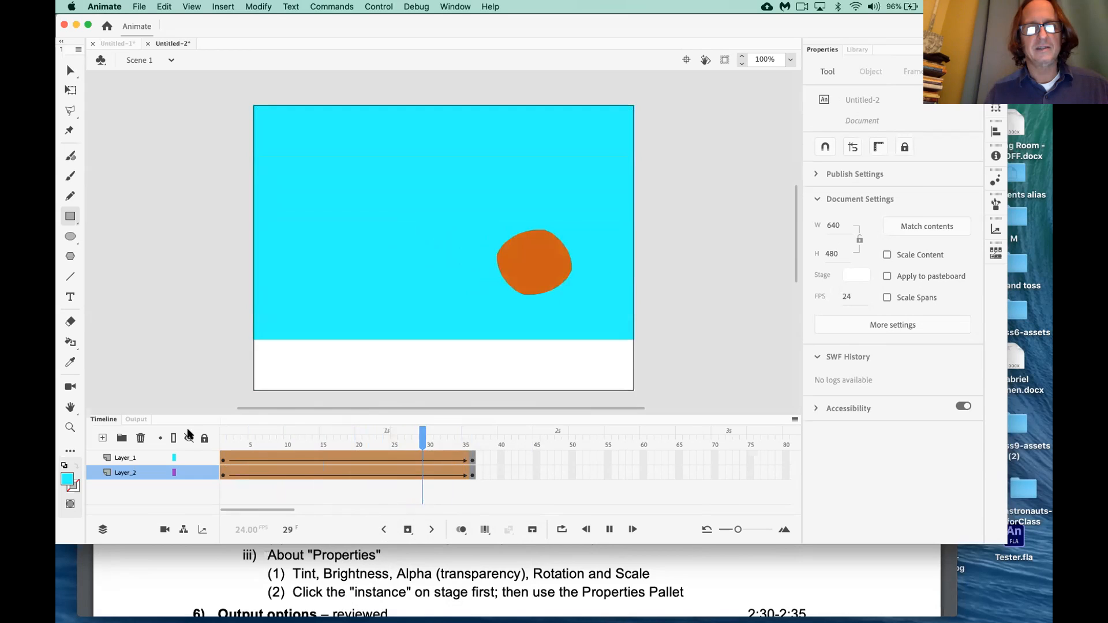
key("Return")
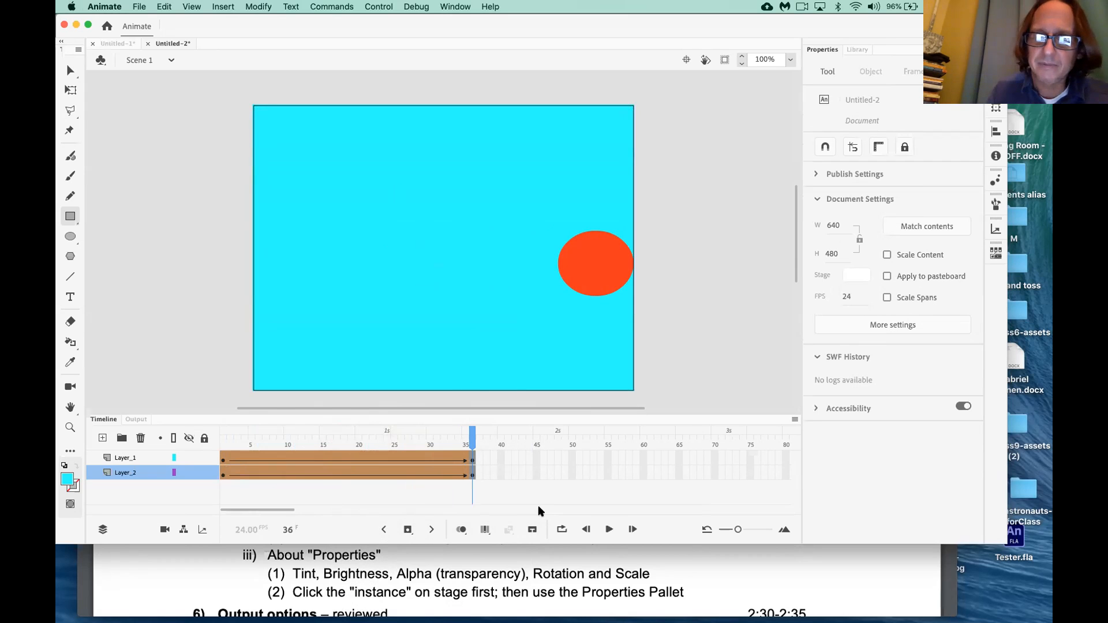
Scrub the Untitled-5 animation between frames 1 and 36, and create a shape tween on Layer_2 from the green bar to the yellow rectangle
mouse_move(693, 622)
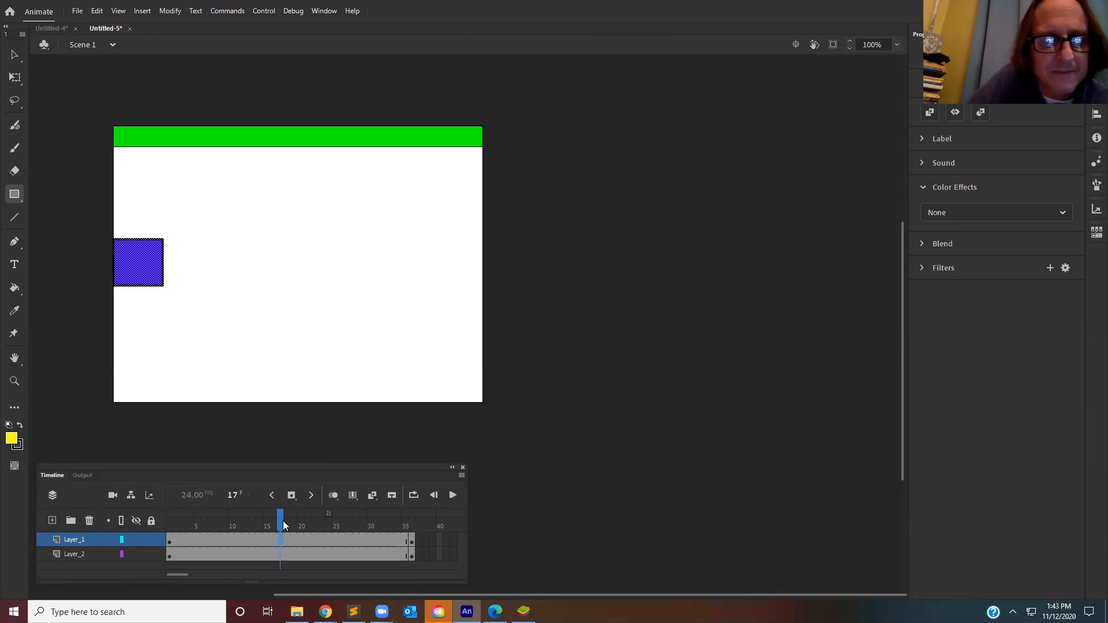
left_click_drag(262, 525, 160, 528)
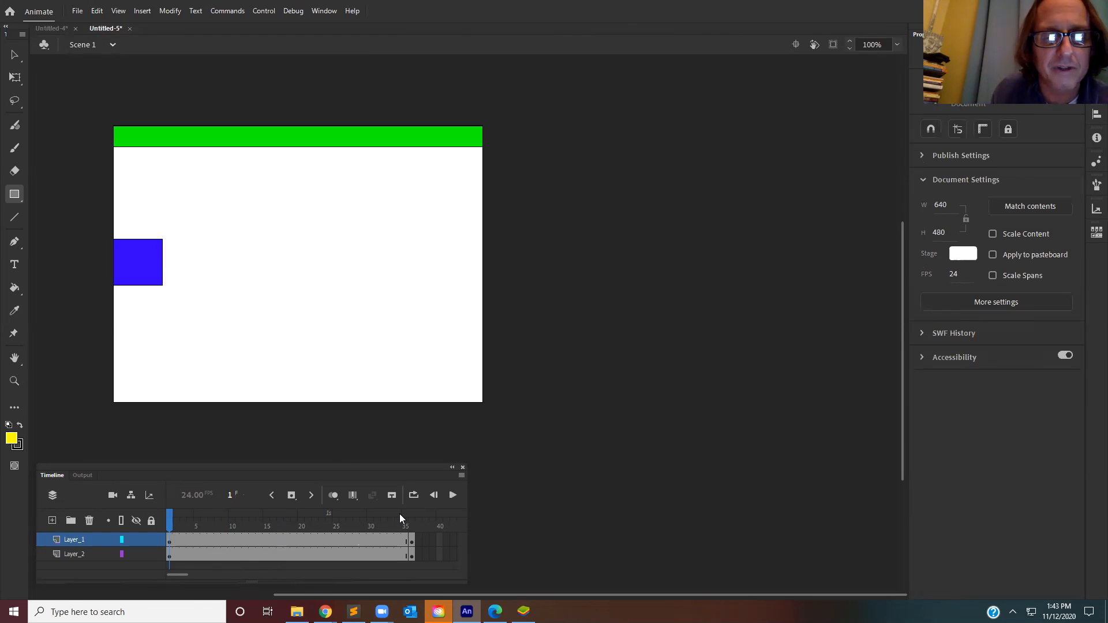
left_click_drag(168, 521, 423, 553)
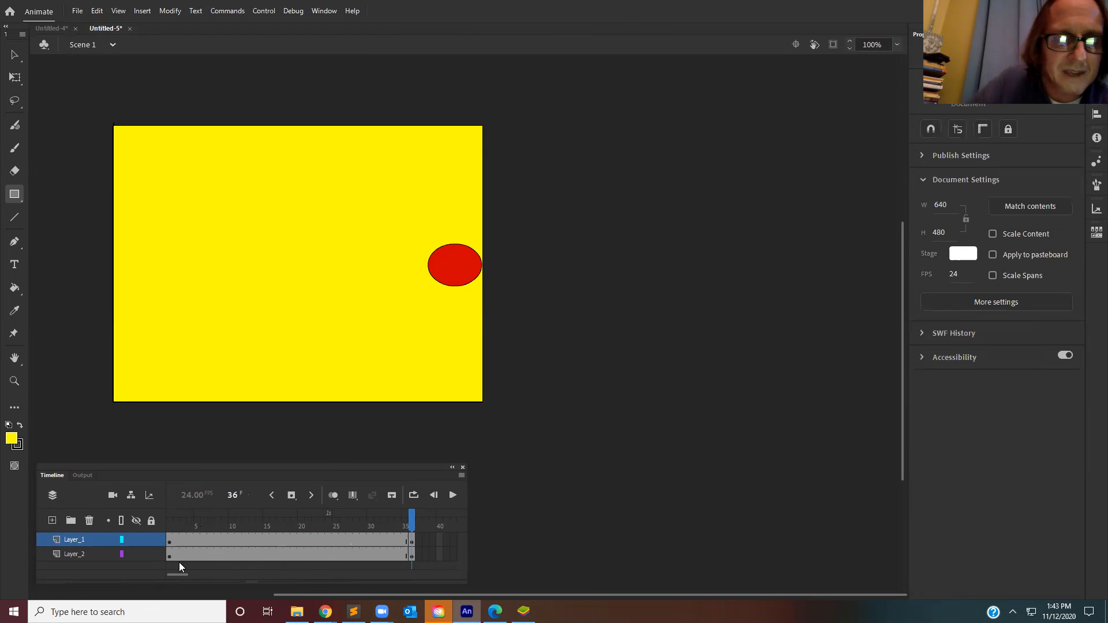
left_click(273, 554)
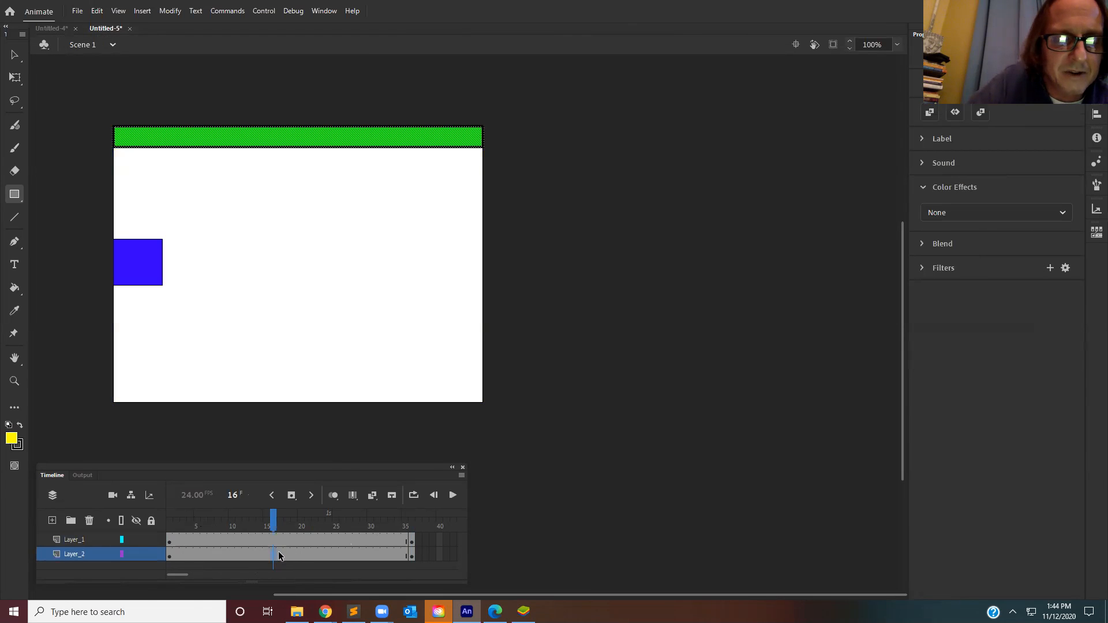
left_click(284, 555)
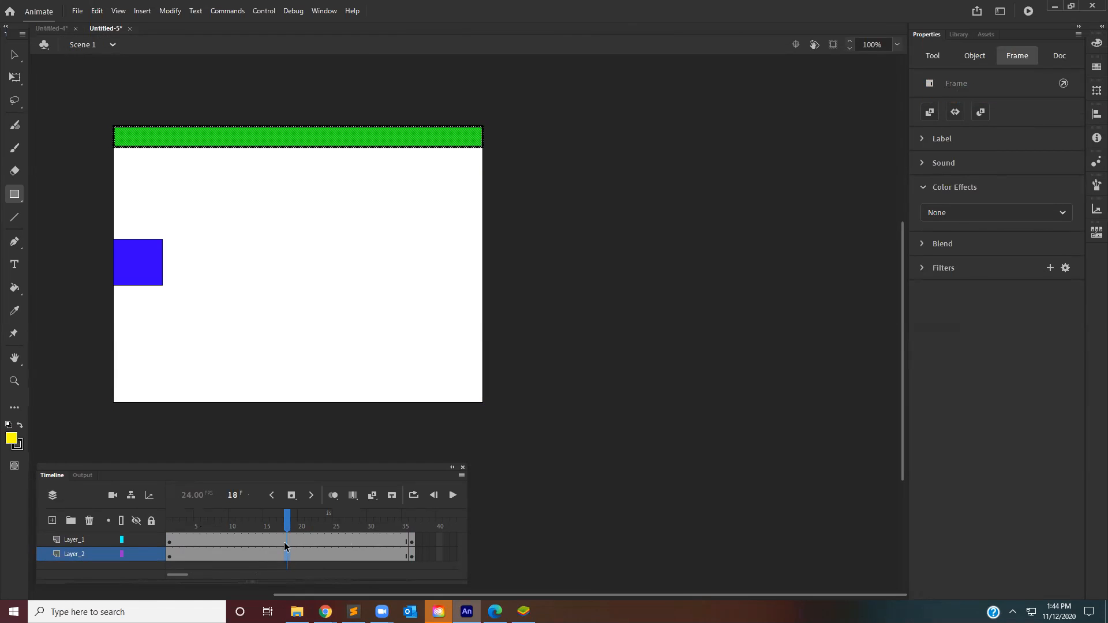
right_click(284, 554)
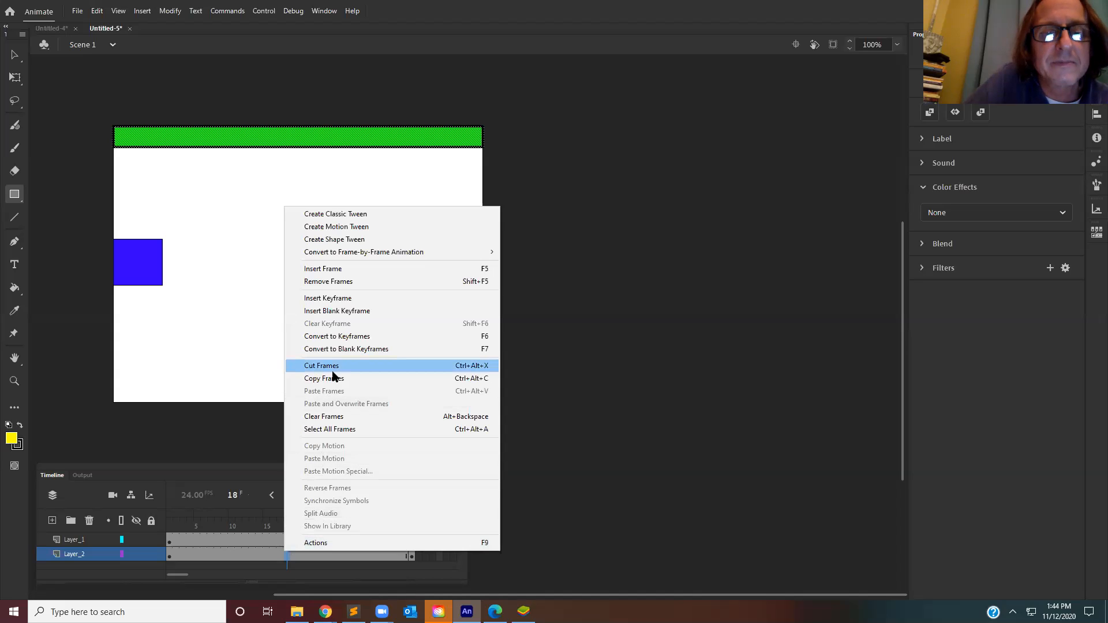
left_click(369, 242)
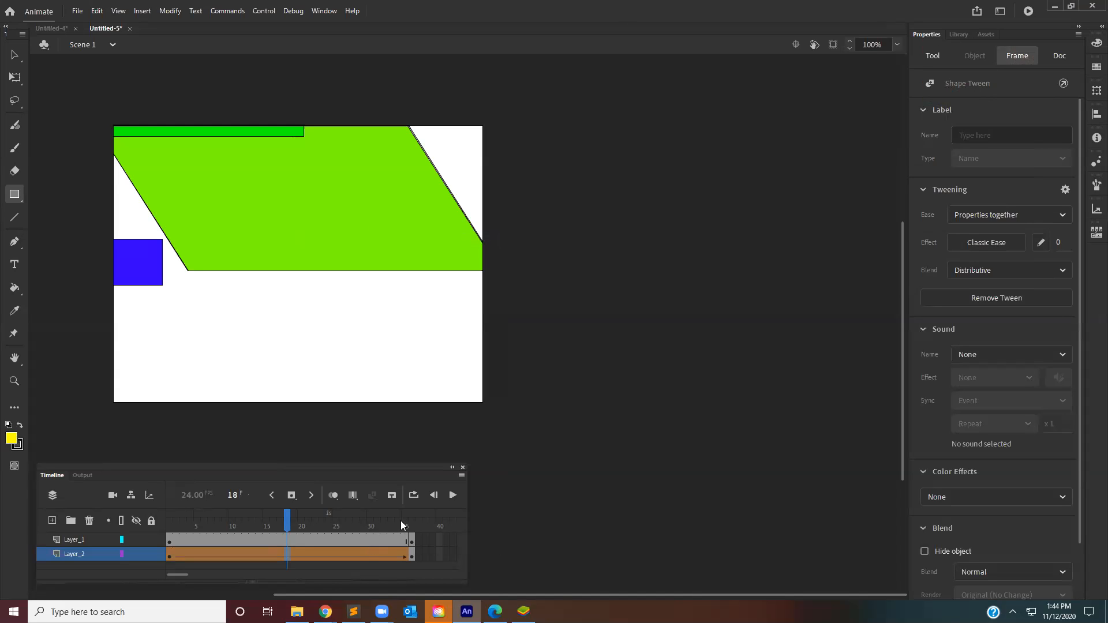
Create a shape tween on Layer_1 from the blue square to the red oval, and play both tweens from frame 1
left_click(285, 539)
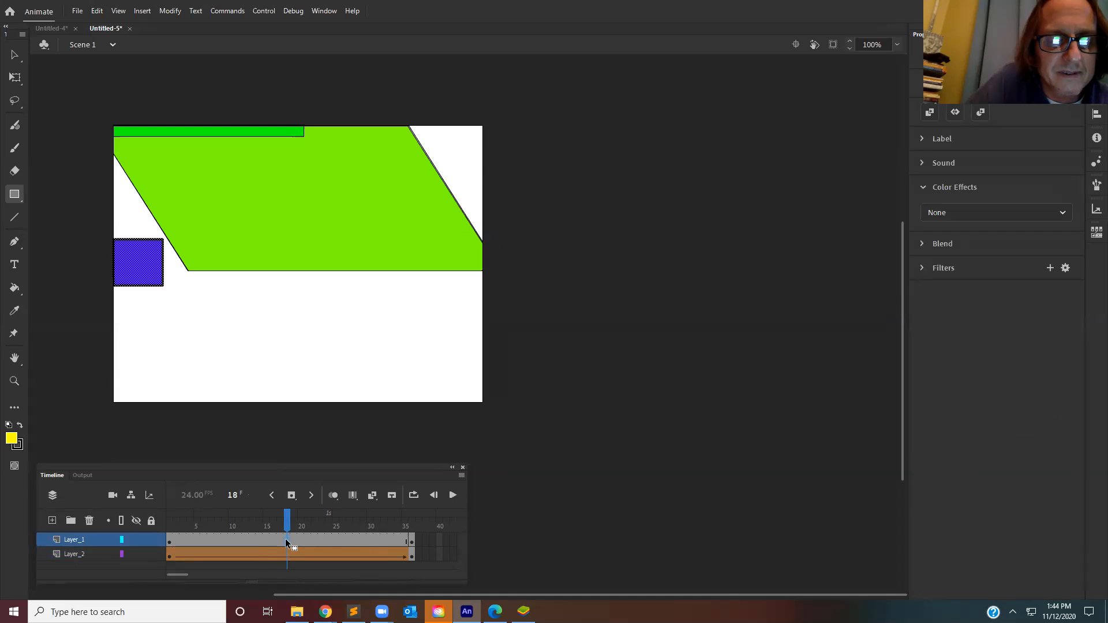
right_click(286, 539)
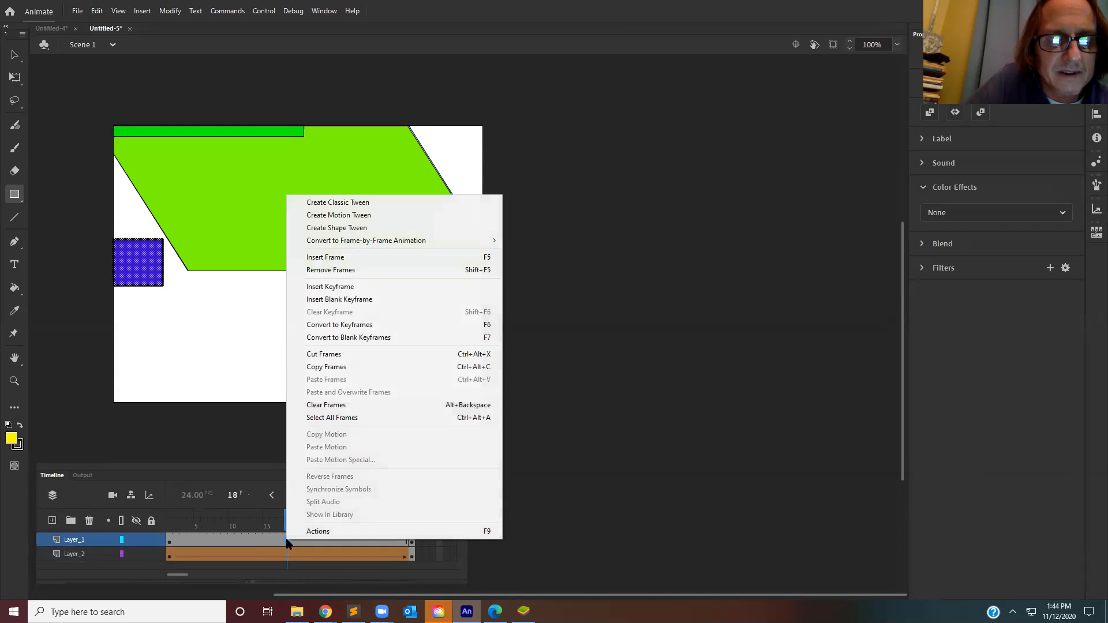
left_click(327, 229)
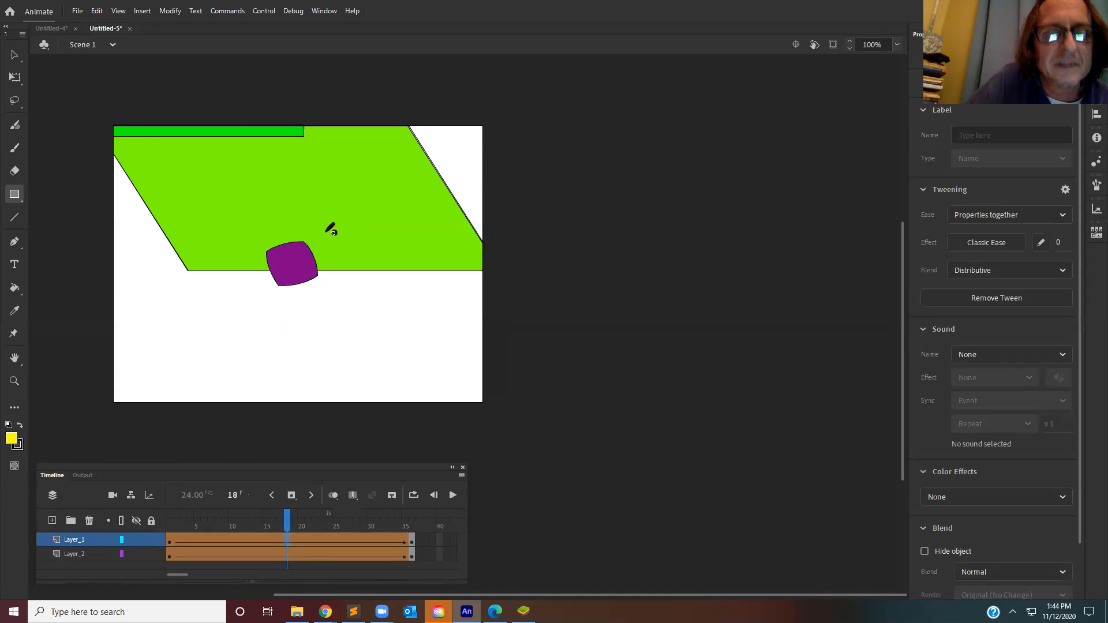
left_click_drag(278, 518, 118, 506)
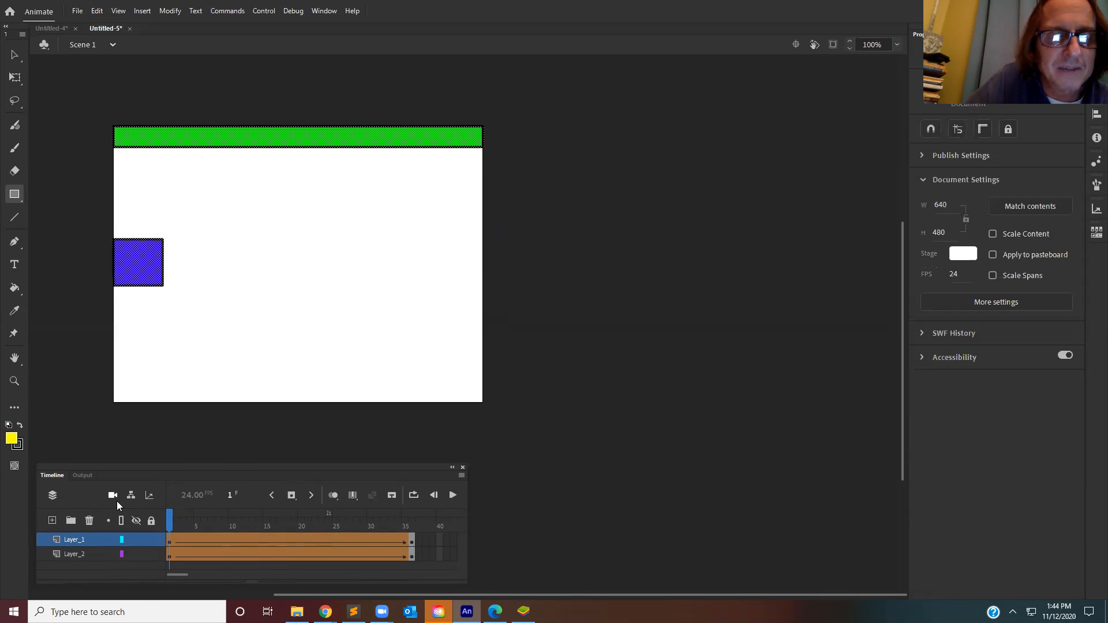
left_click(453, 495)
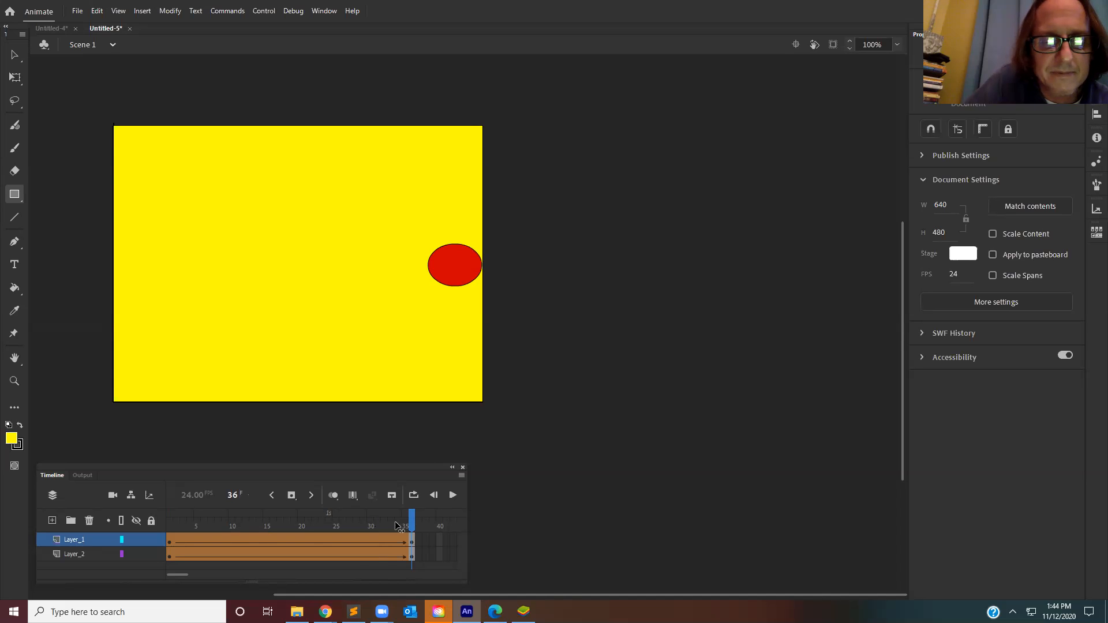
left_click_drag(412, 527, 170, 525)
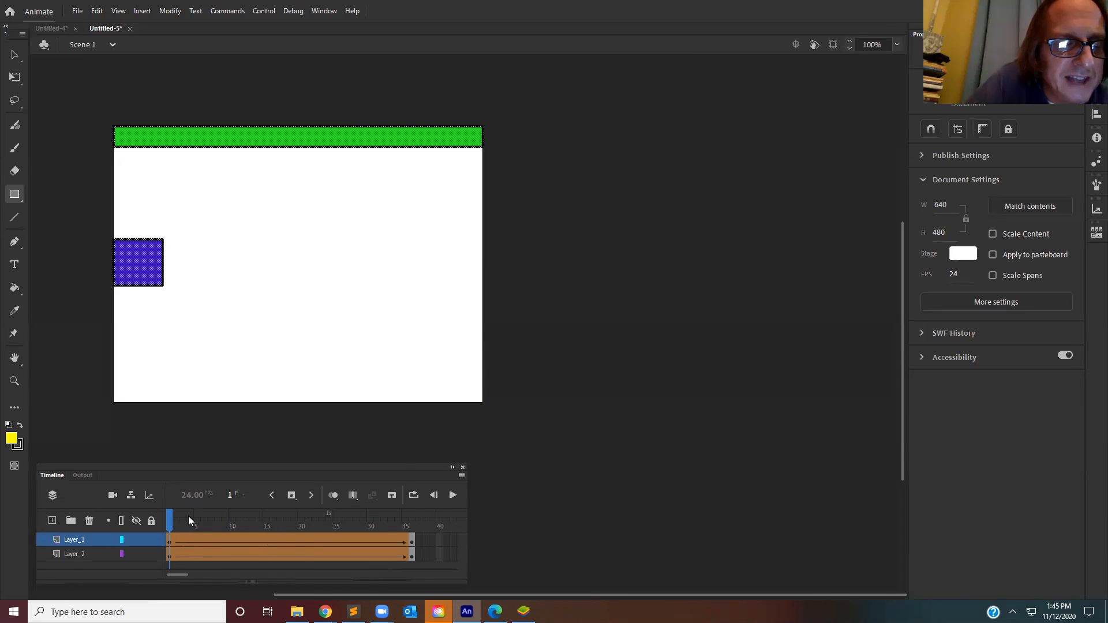
Hide Layer_1 temporarily to play Layer_2's green-to-yellow shape tween alone, returning to frame 1 and restoring Layer_1's visibility
left_click(135, 540)
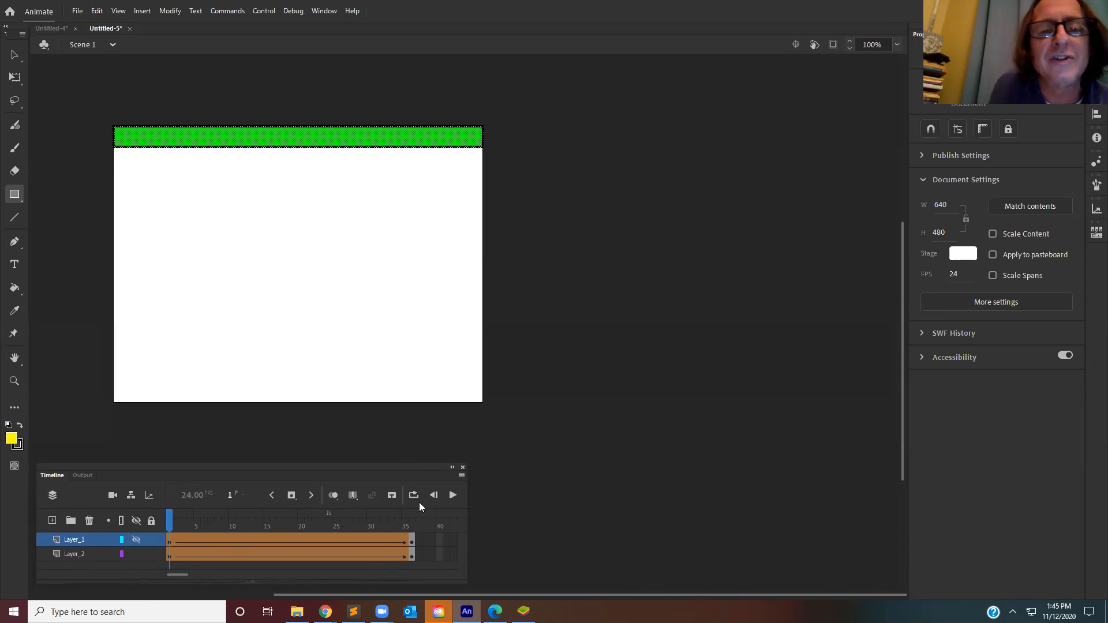
left_click(452, 496)
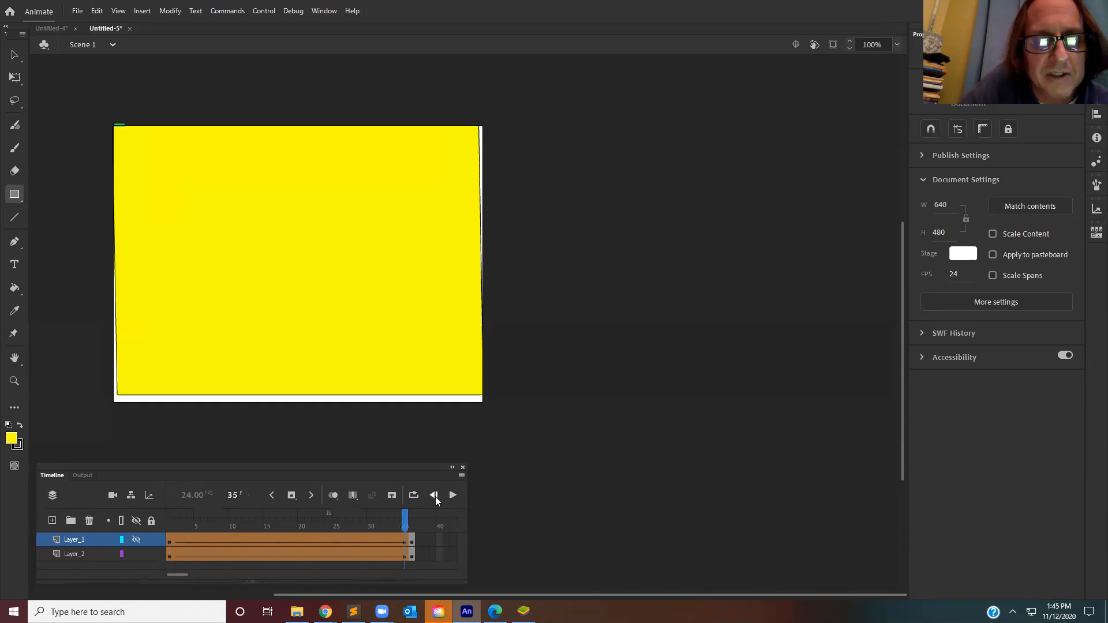
left_click_drag(404, 528, 160, 518)
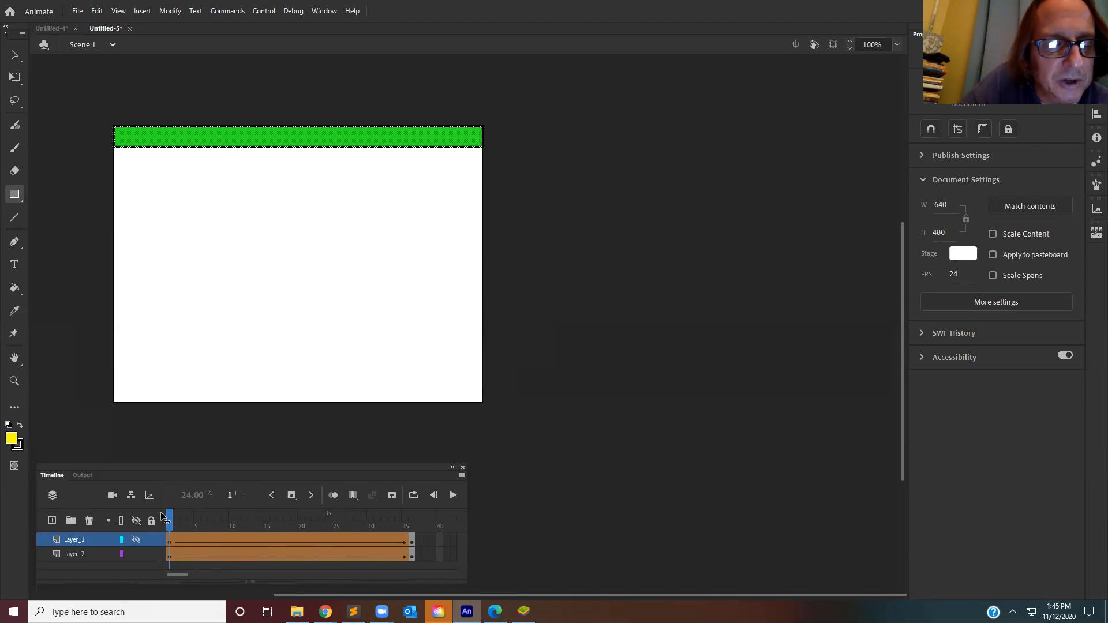
left_click_drag(163, 518, 138, 540)
left_click(136, 539)
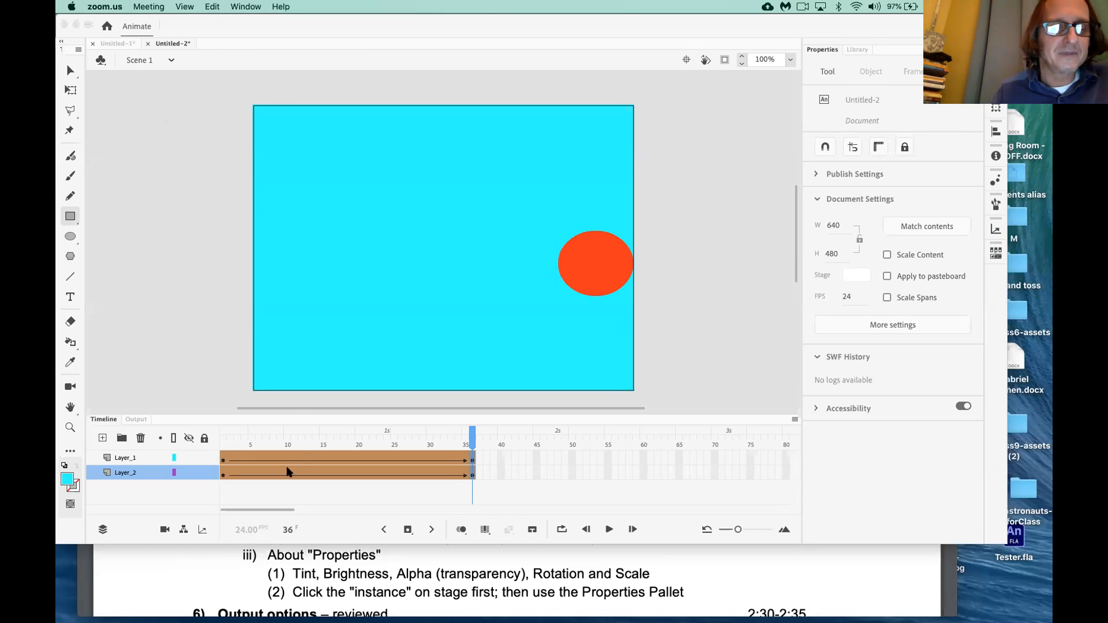
Switch to the Untitled-2 animation, return it to frame 1, and activate the Selection tool
left_click(470, 444)
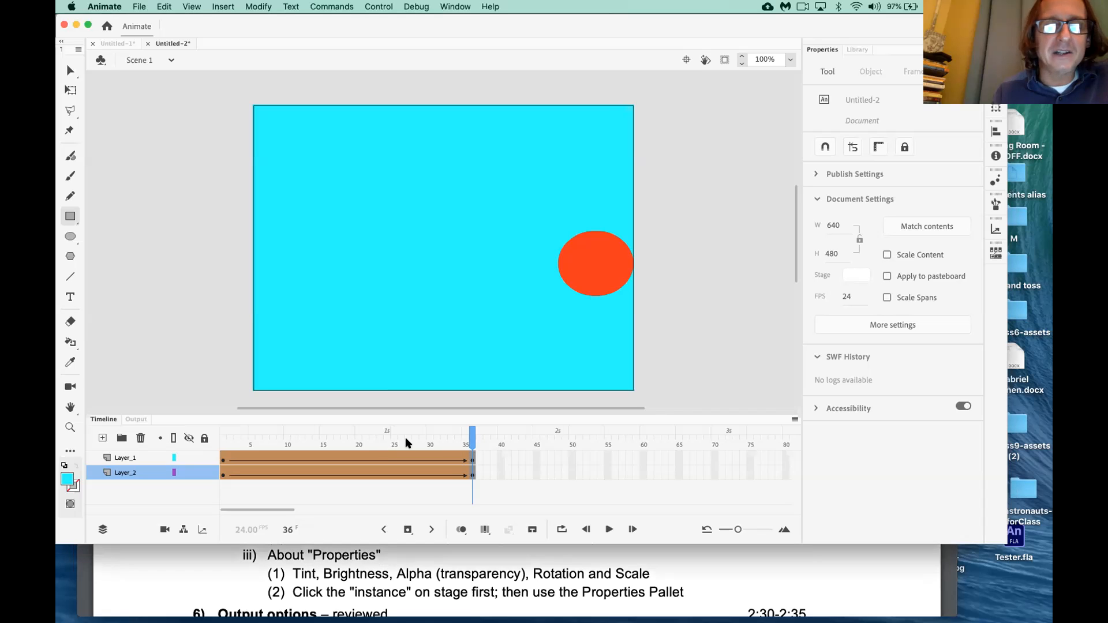
left_click_drag(469, 444, 206, 439)
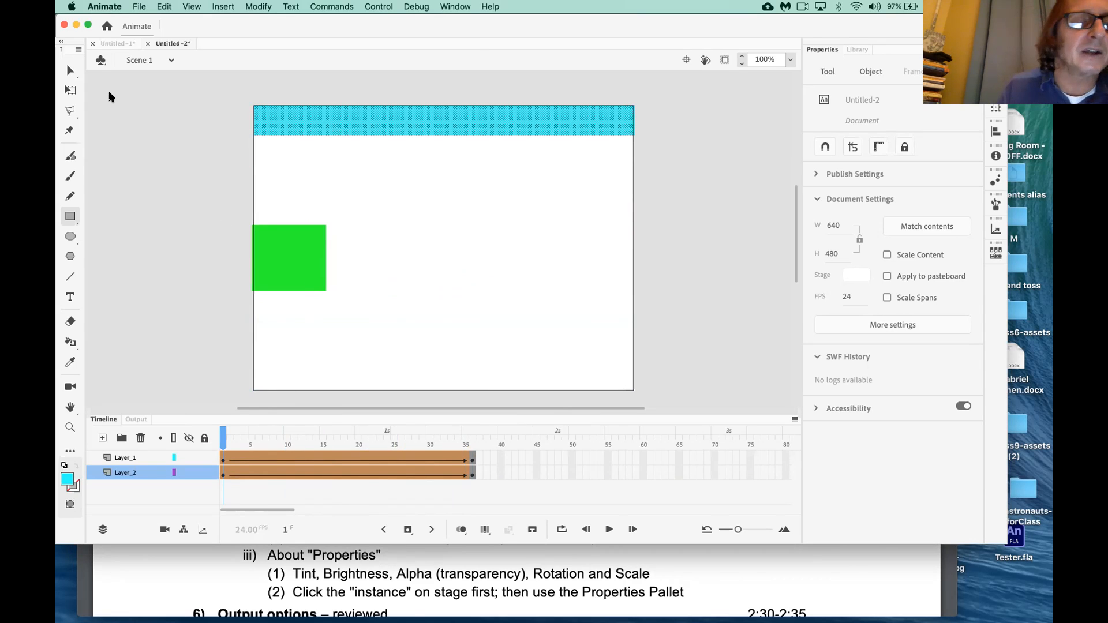
left_click(71, 69)
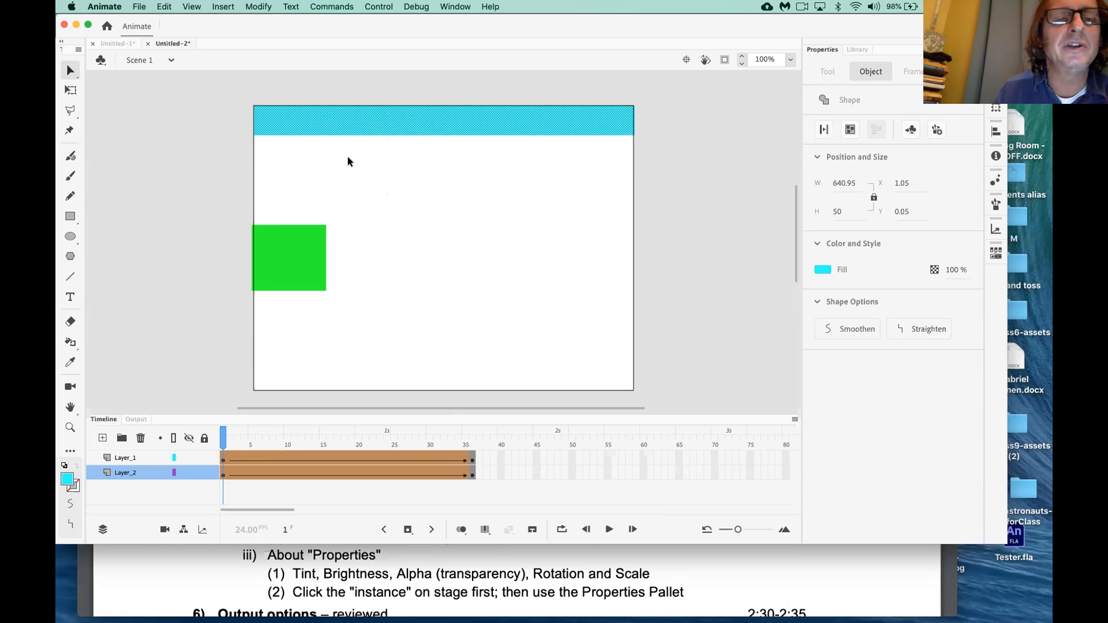
Try moving the cyan bar down to about X 3.05, Y 122.05, and undo the move
left_click(440, 181)
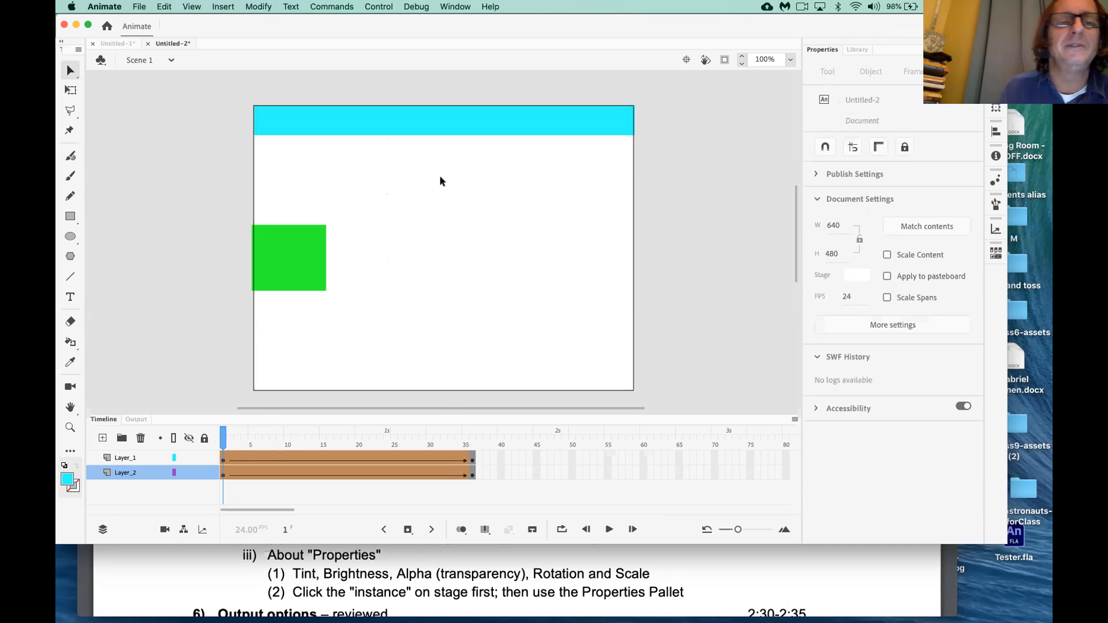
left_click(433, 120)
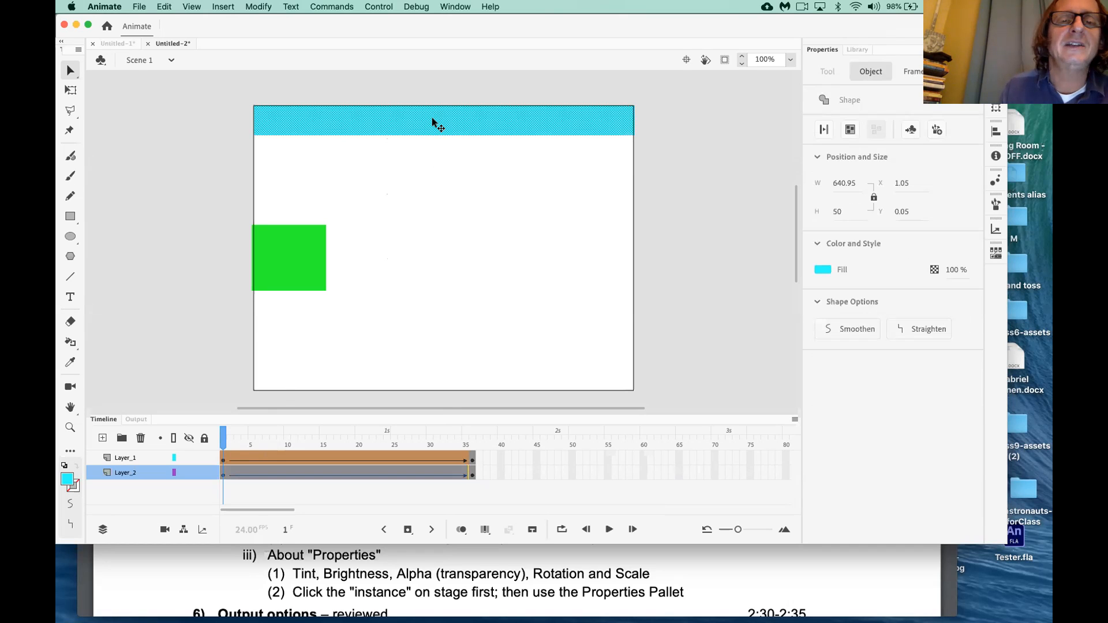
left_click_drag(427, 133, 428, 207)
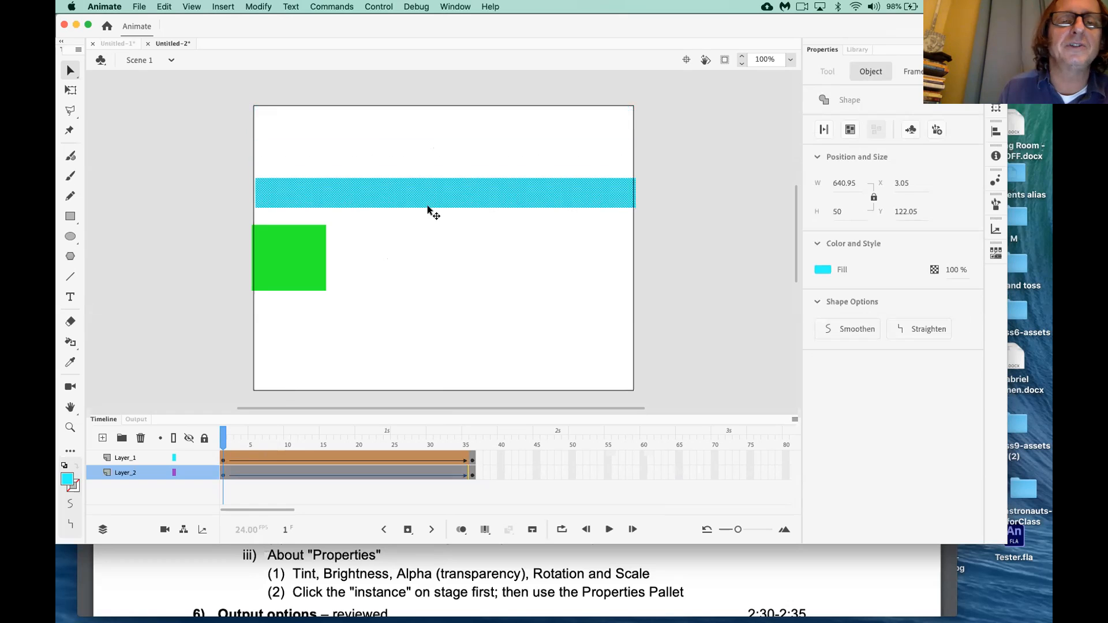
key("super+z")
left_click(427, 209)
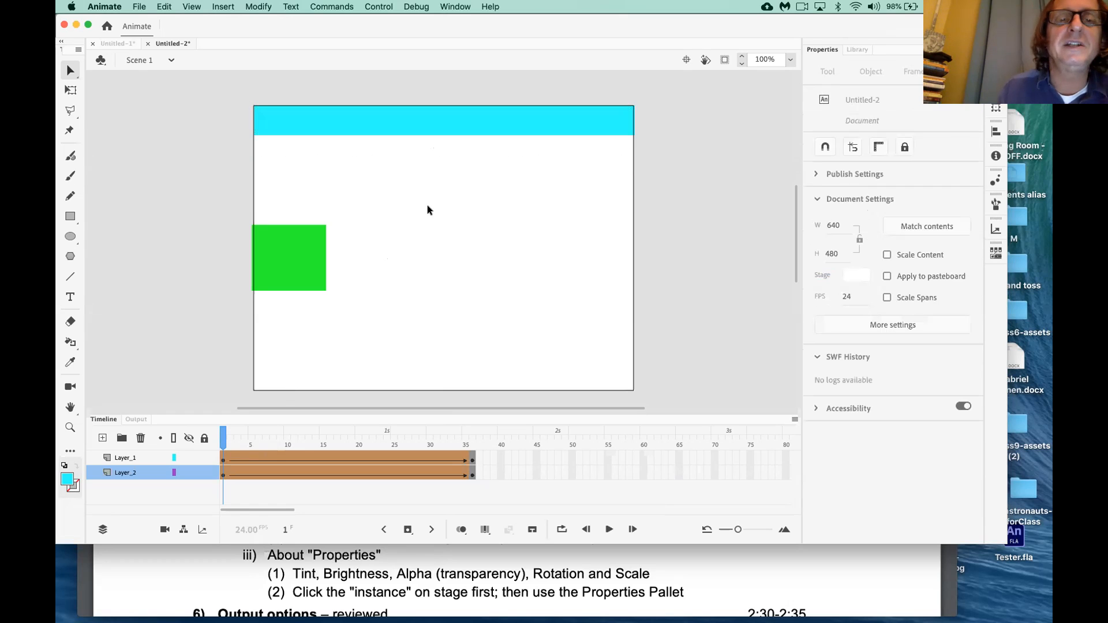
Bend the lower edge of the cyan bar upward into an arch at frame 1 and play the animation
left_click_drag(430, 138, 427, 111)
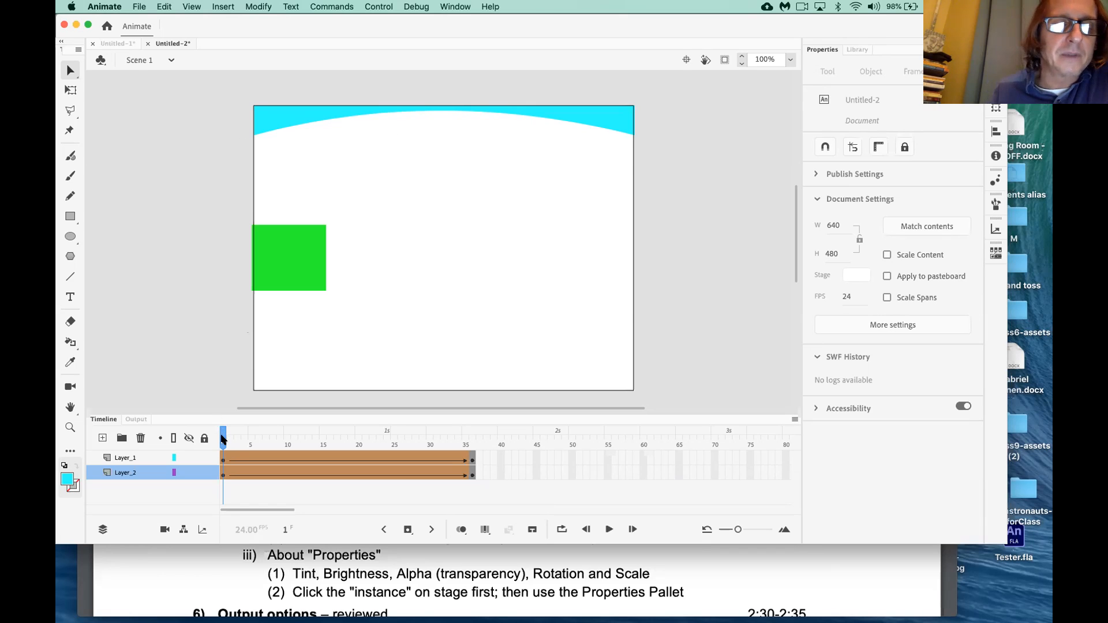
key("Return")
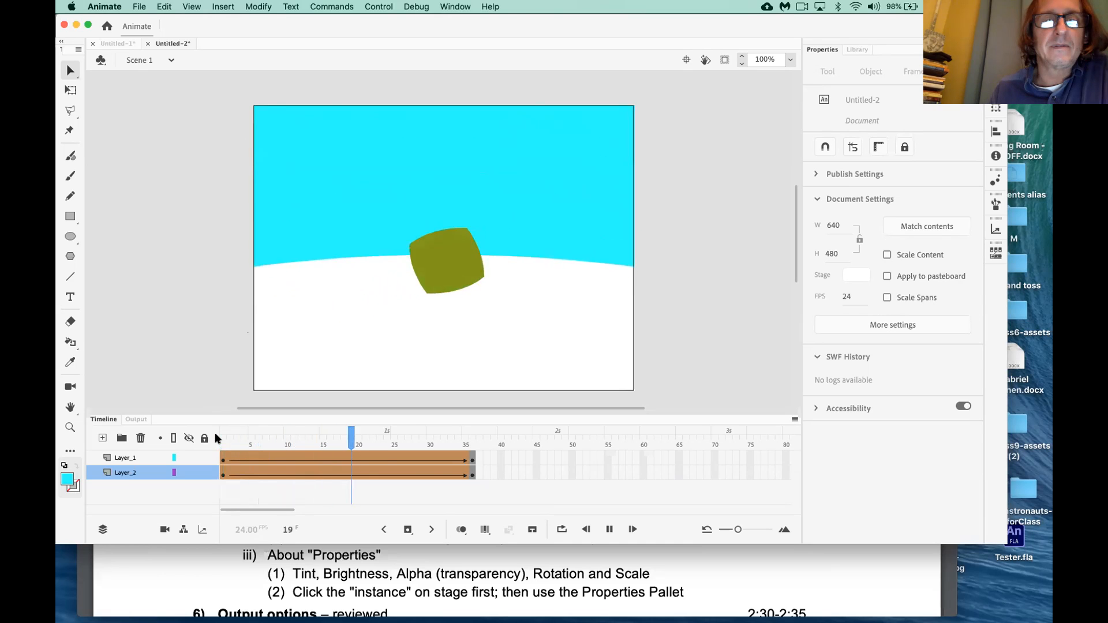
key("Return")
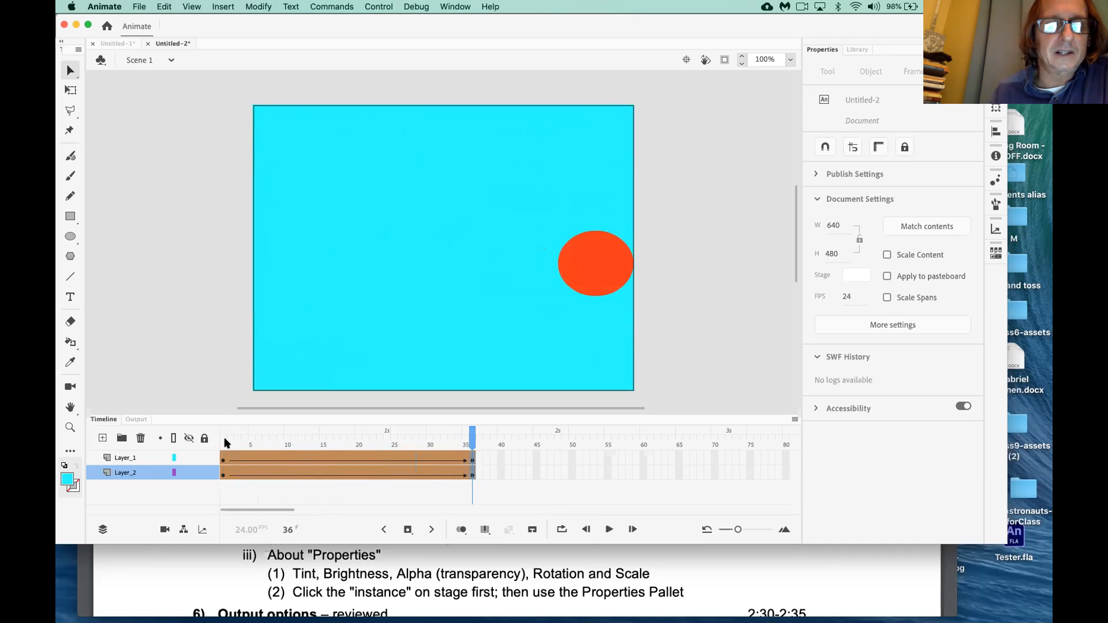
At frame 1, curve the green square's upper and lower edges inward and its two side edges outward
left_click(225, 443)
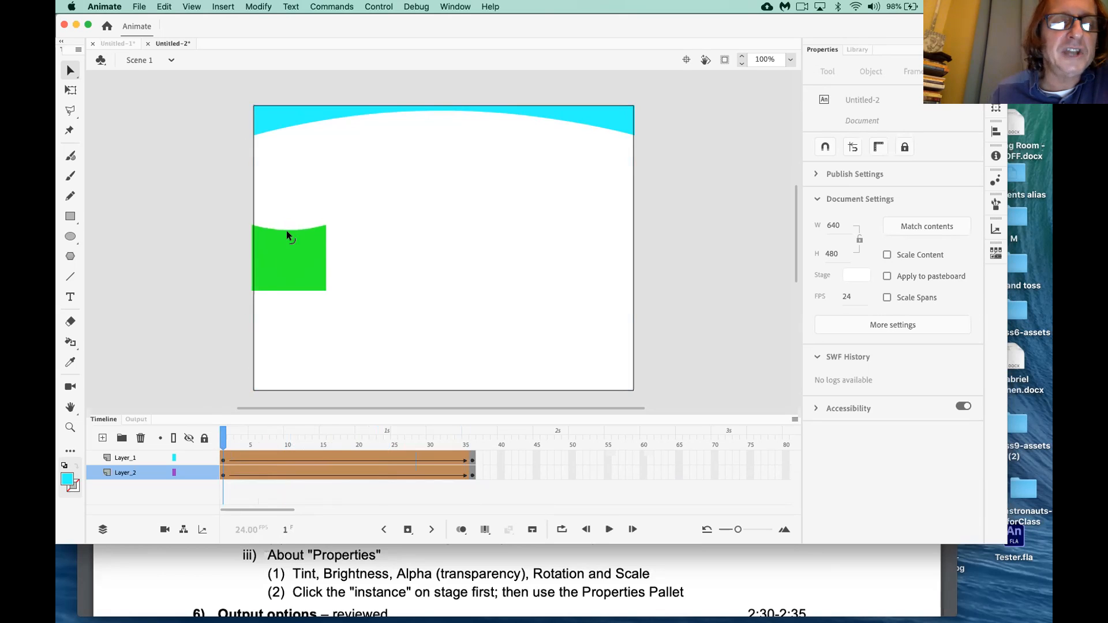
left_click_drag(287, 232, 286, 240)
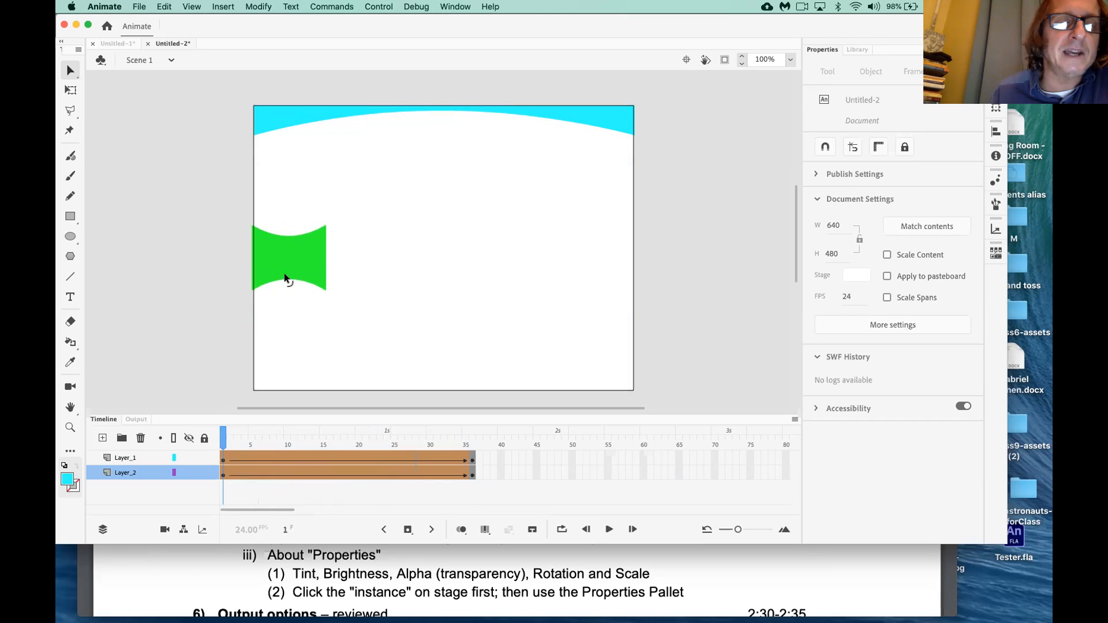
left_click_drag(320, 260, 342, 262)
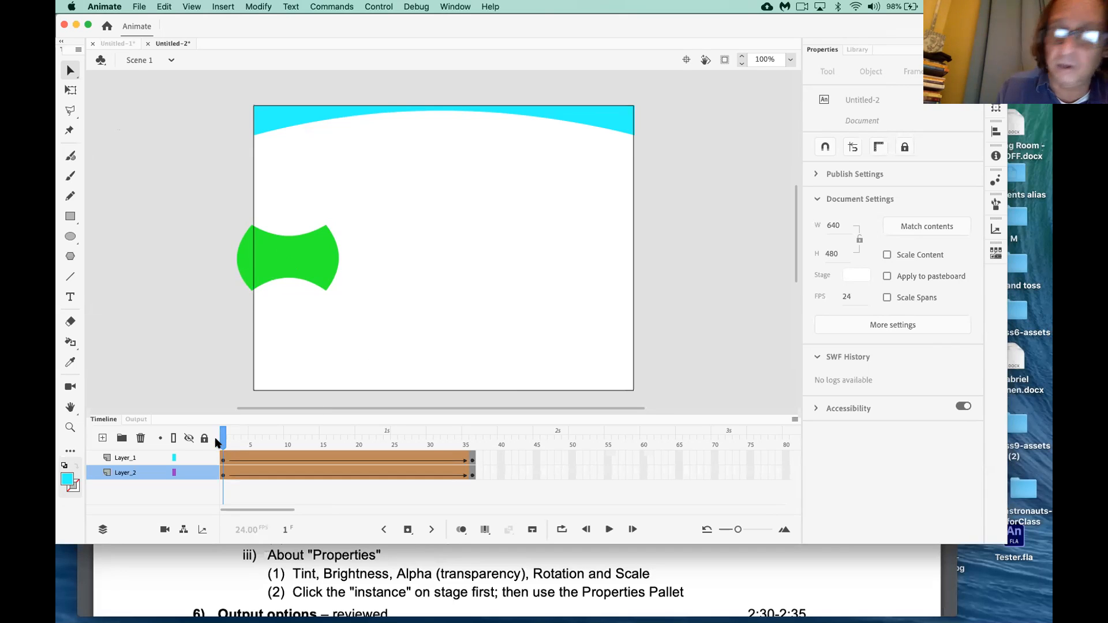
Play the animation with the reshaped square and bar, and step forward frame by frame from frame 9 to examine the morph
key("Return")
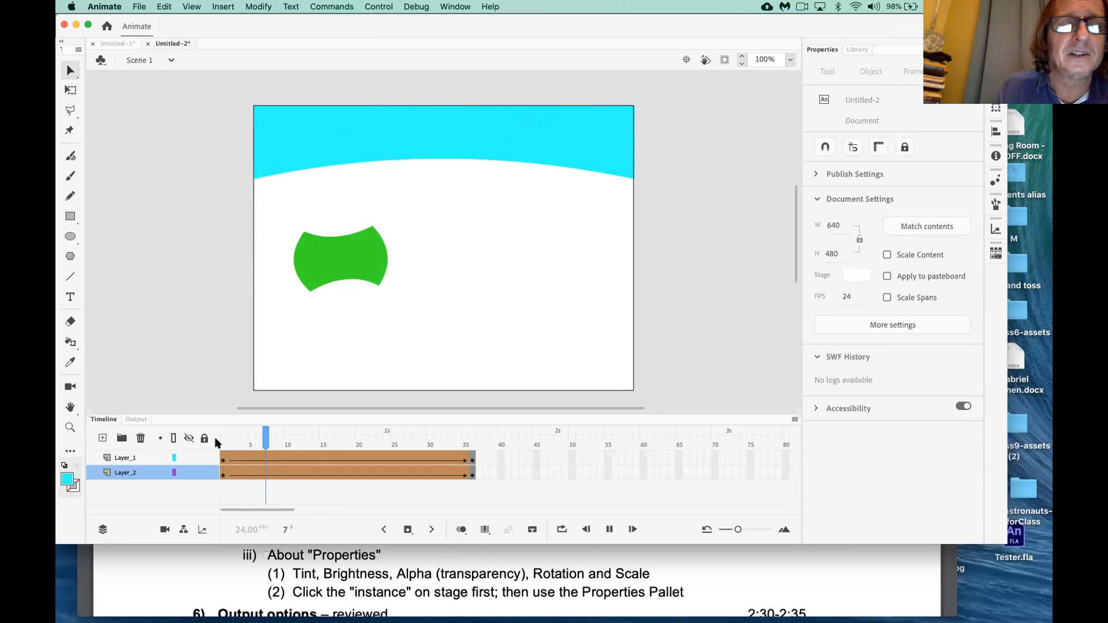
key("Return")
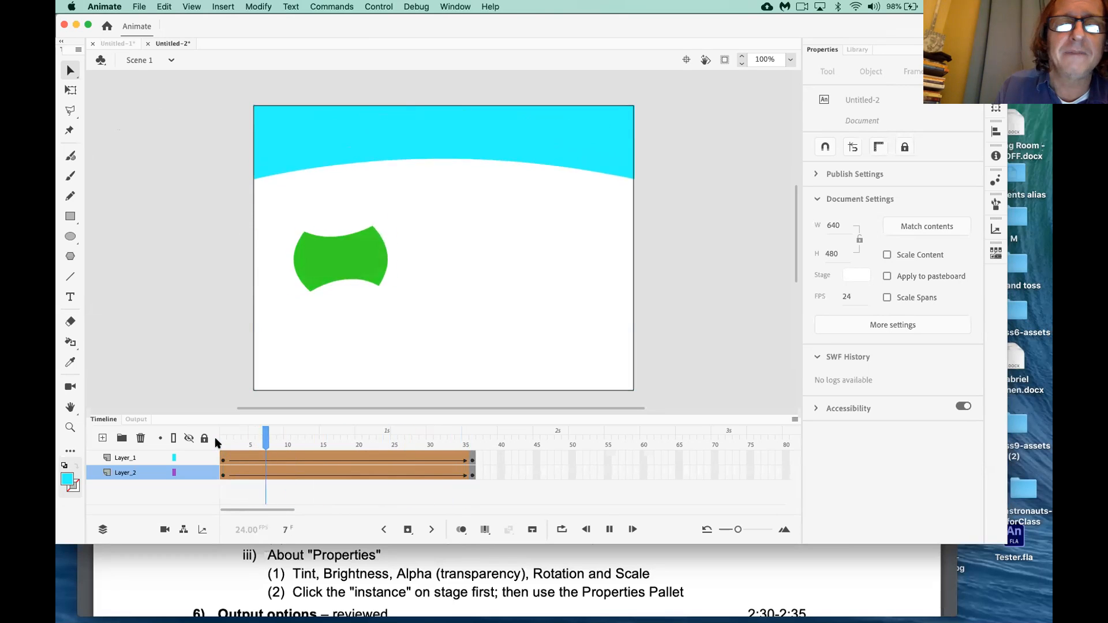
key("Return")
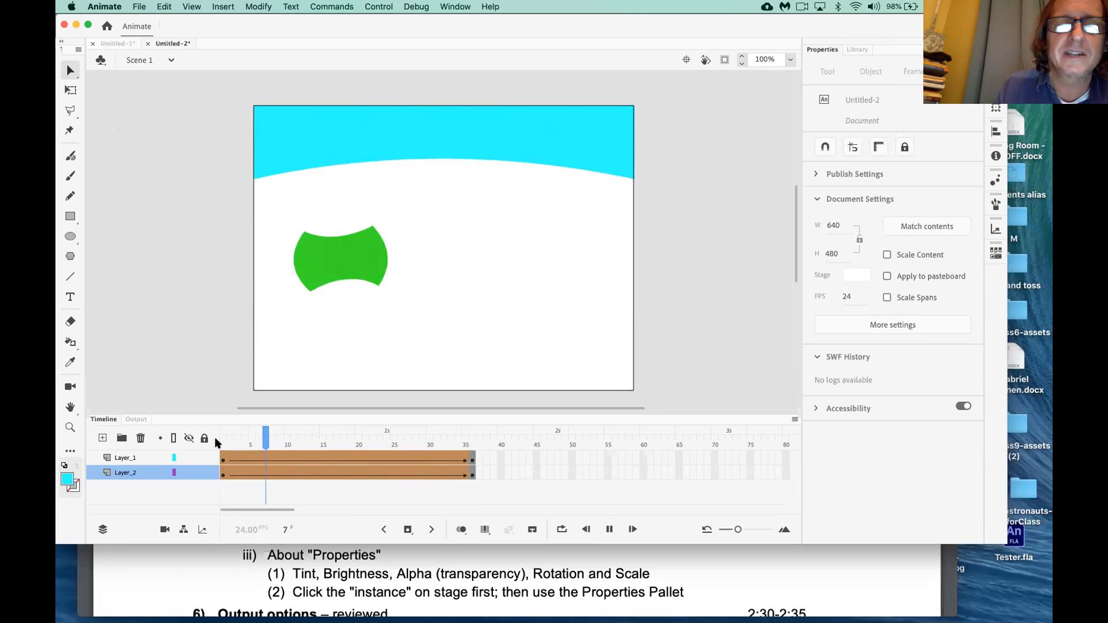
left_click(281, 442)
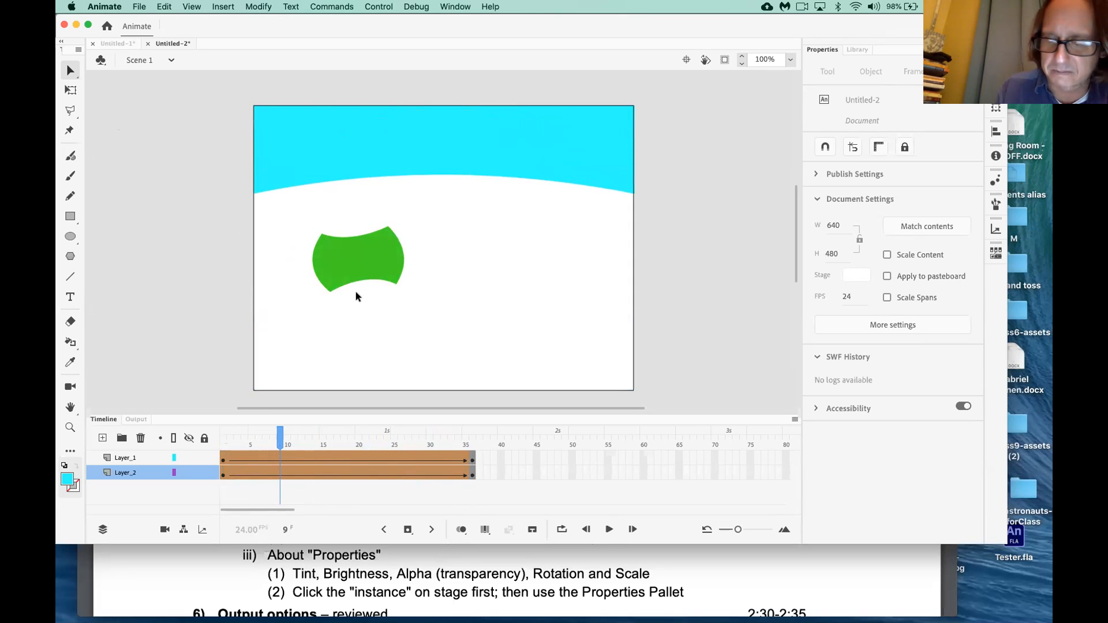
key("period")
key("period")
key("period")
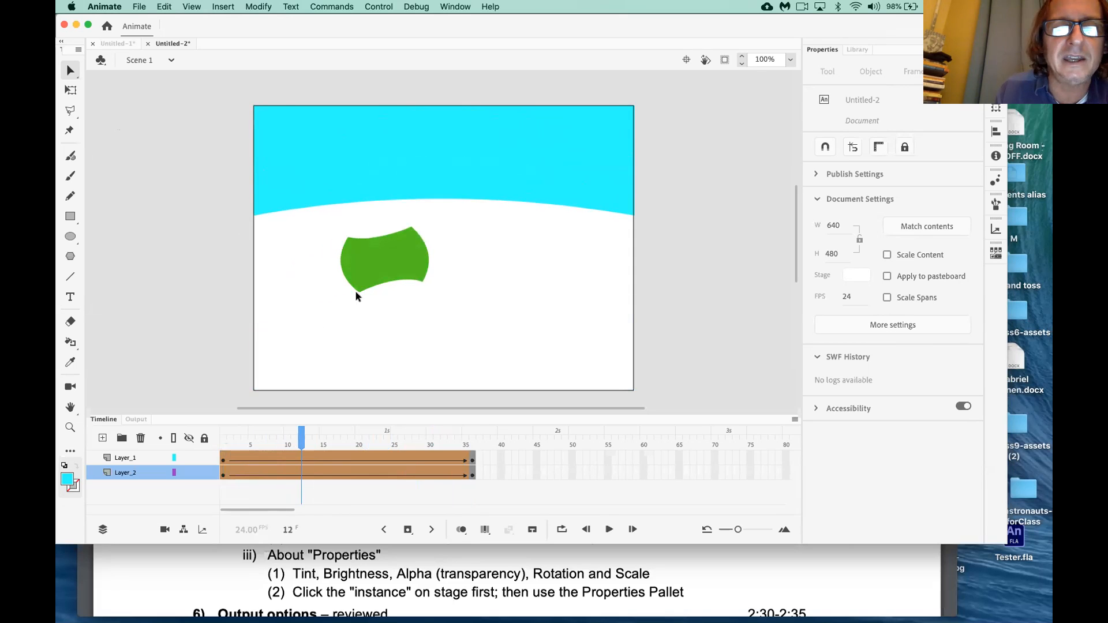
key("period")
key("period")
key("period")
key("period")
key("period")
key("period")
key("period")
key("period")
key("period")
key("period")
key("period")
key("period")
key("period")
key("period")
key("period")
key("period")
key("period")
key("period")
key("period")
key("period")
key("period")
key("period")
Step backward to frame 19 and forward again to frame 30 to examine the in-between shapes and colors
key("comma")
key("comma")
key("comma")
key("comma")
key("comma")
key("comma")
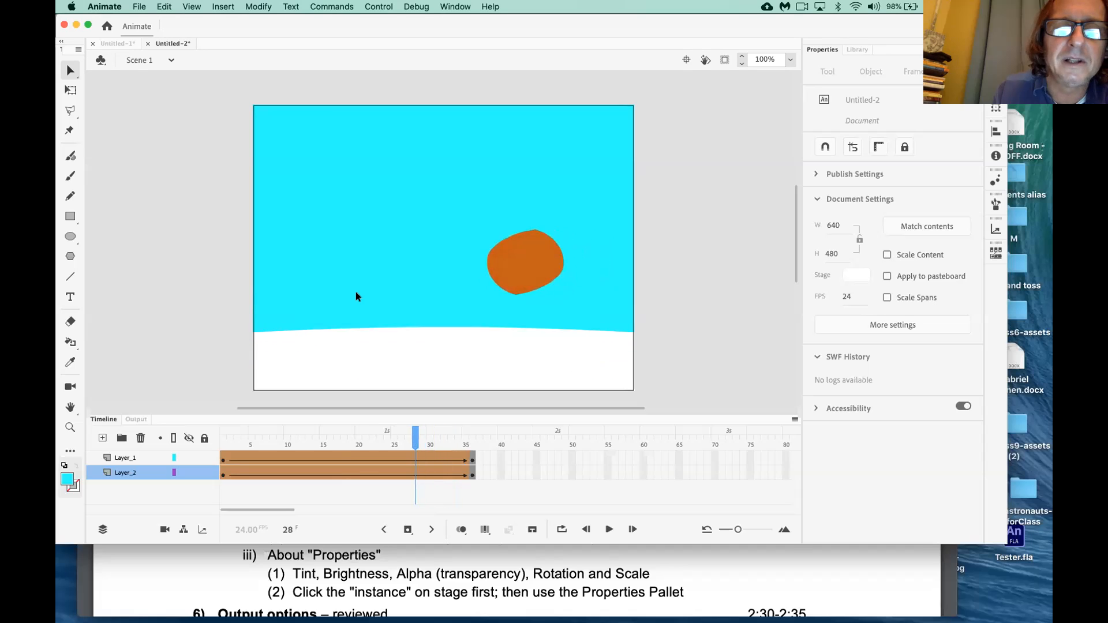
key("comma")
key("comma")
key("comma")
key("comma")
key("comma")
key("comma")
key("comma")
key("comma")
key("comma")
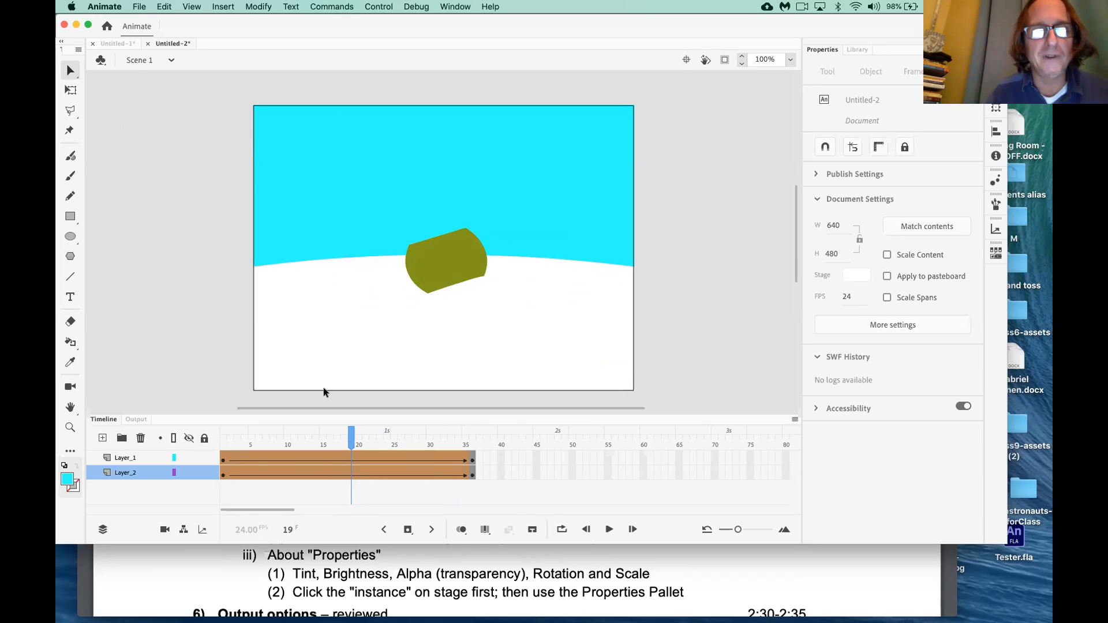
key("period")
key("period")
key("period")
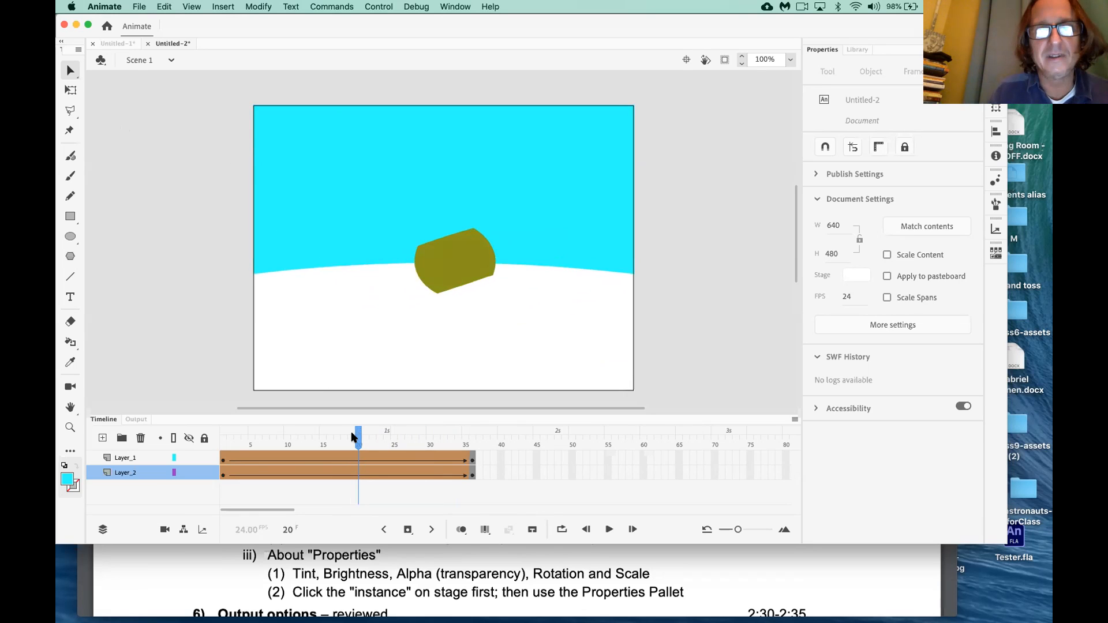
key("period")
key("period")
key("period")
key("period")
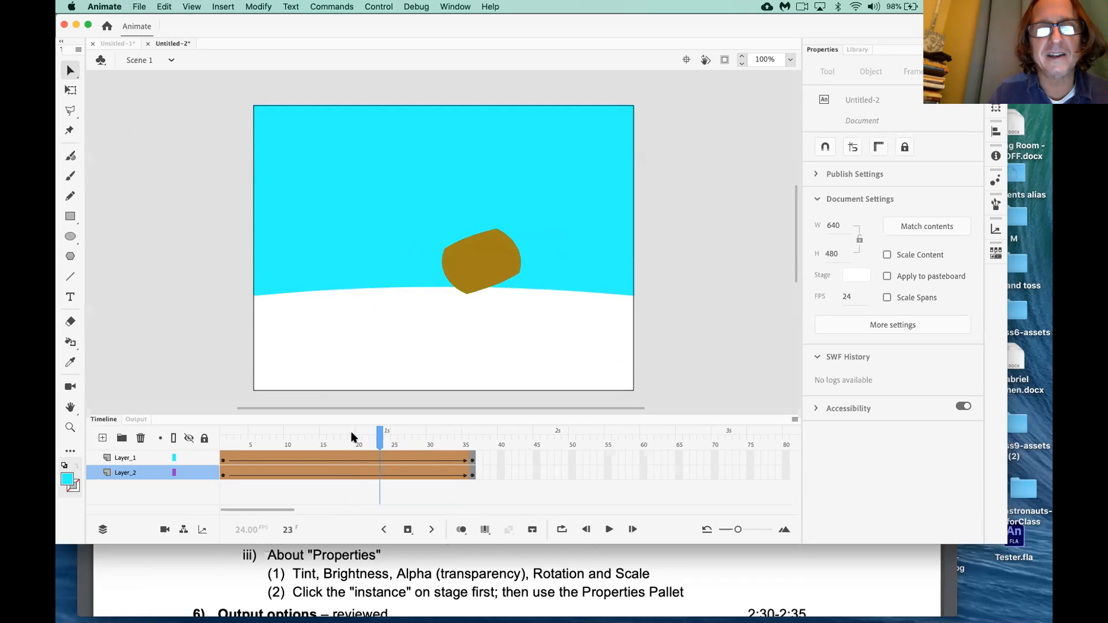
key("period")
key("period")
key("period")
key("period")
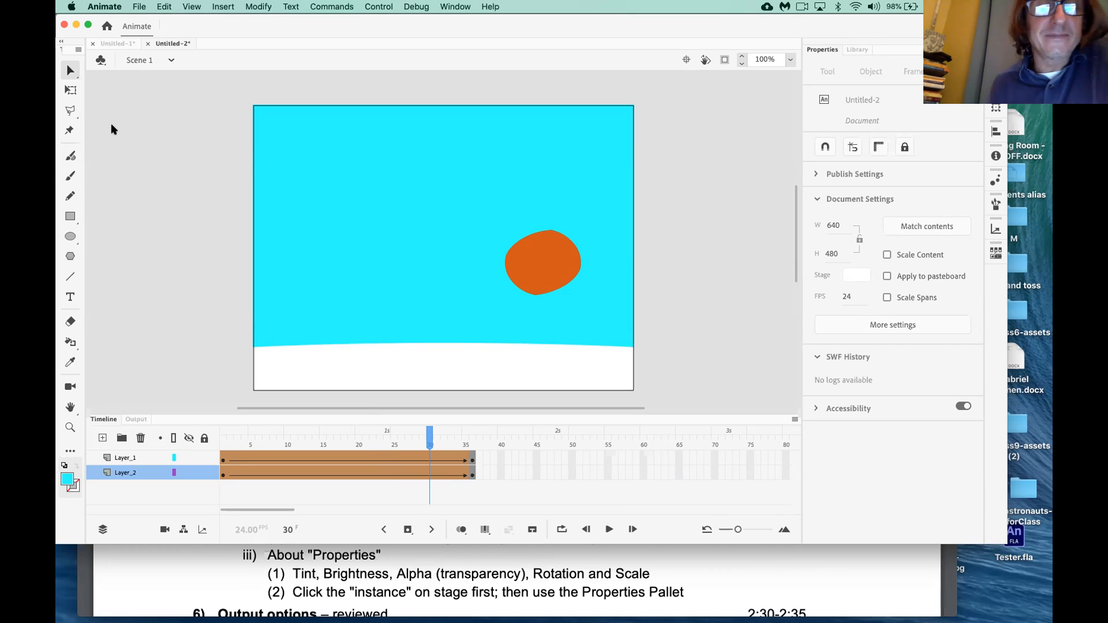
At frame 36, change the fill of the cyan background shape on Layer_2 to black
left_click_drag(429, 448, 494, 445)
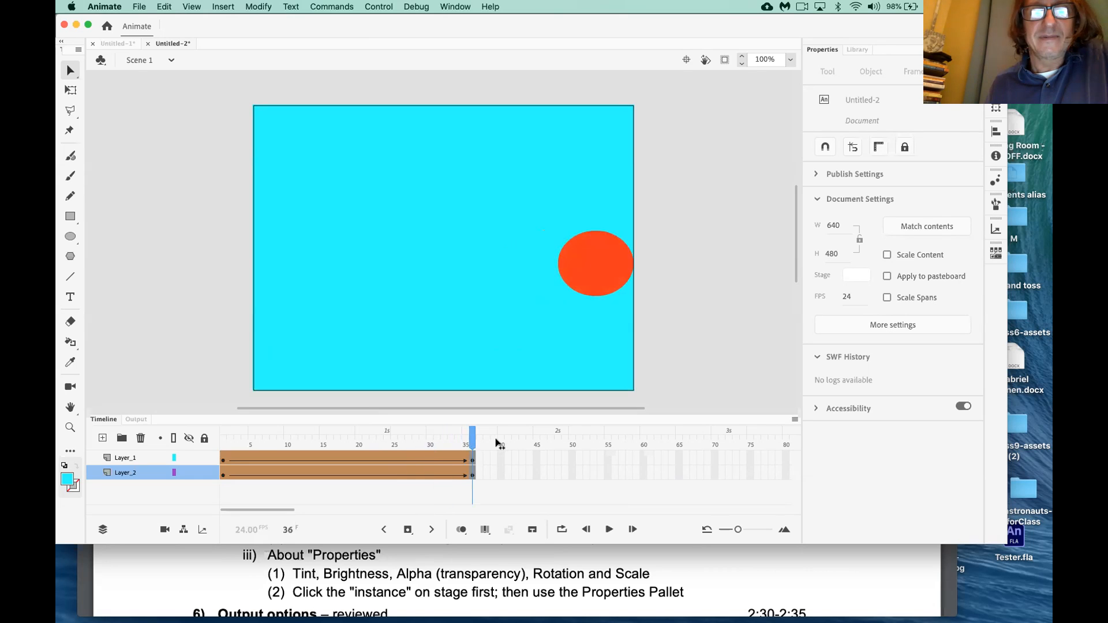
left_click(568, 358)
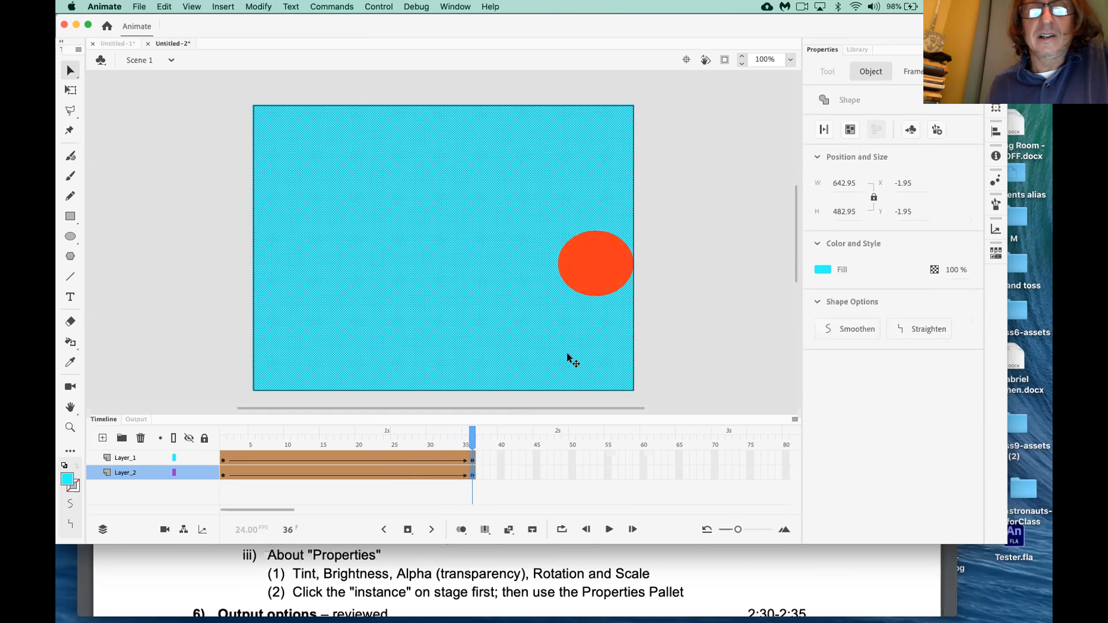
left_click(823, 270)
left_click(869, 304)
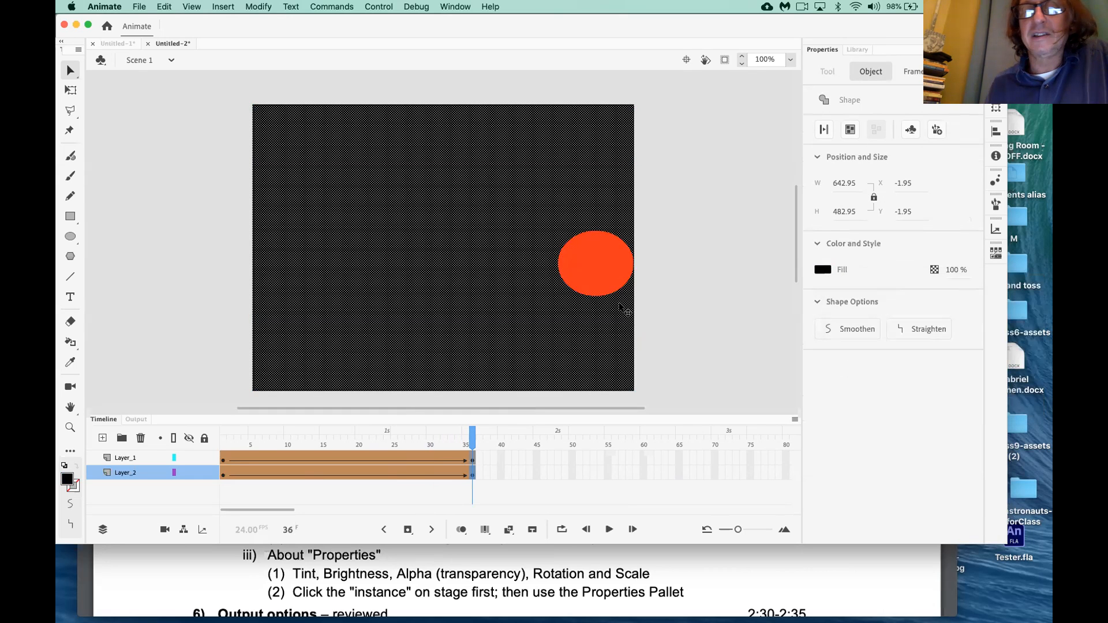
Change the fill of the orange-red circle at frame 36 on Layer_1 to yellow
left_click(600, 264)
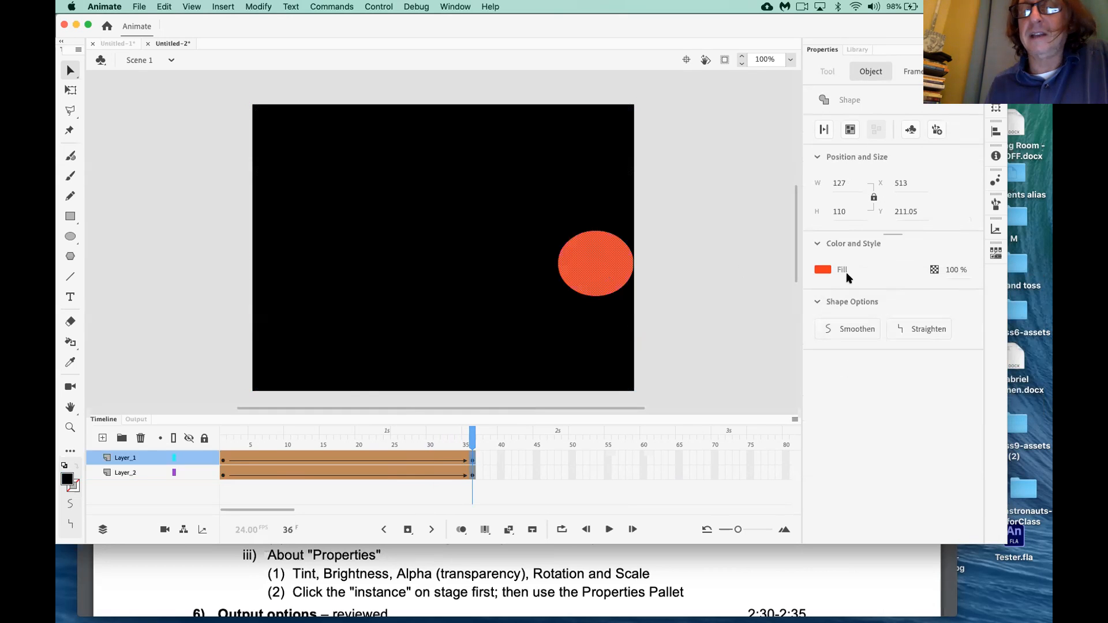
left_click(822, 271)
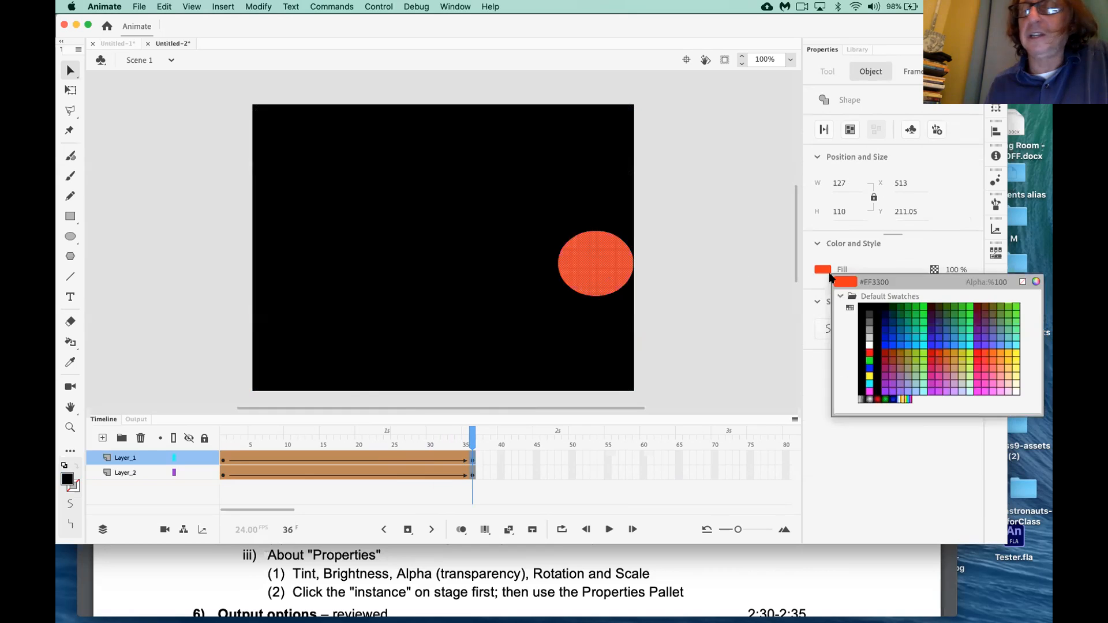
left_click(869, 375)
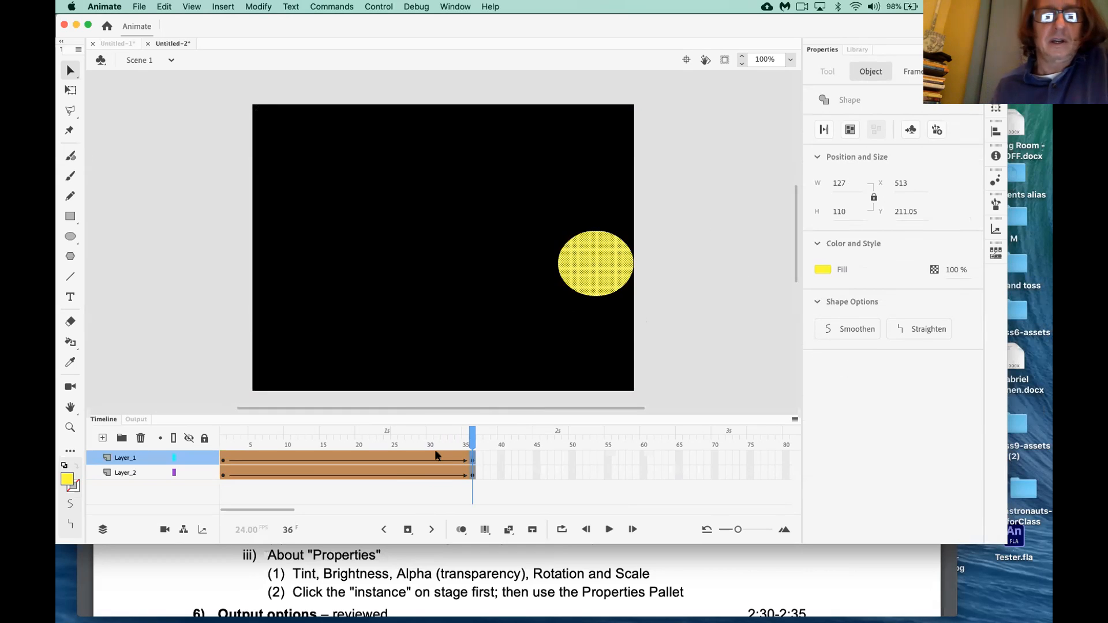
Play the animation from frame 1, and scrub back to frame 17 to examine the in-between colors and shapes
left_click_drag(473, 438, 125, 437)
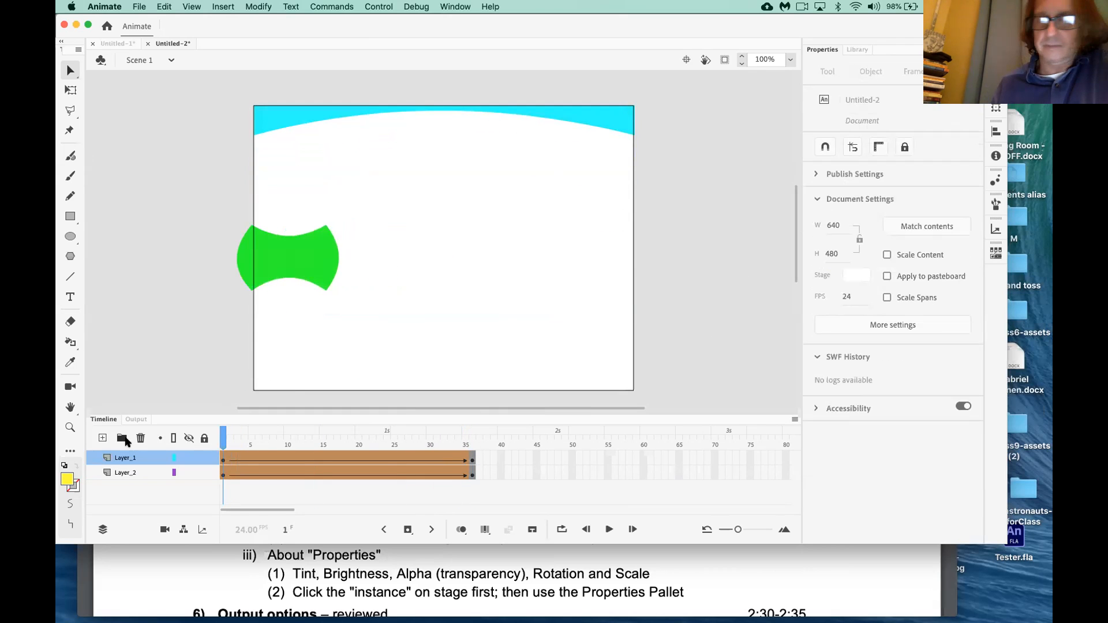
key("Return")
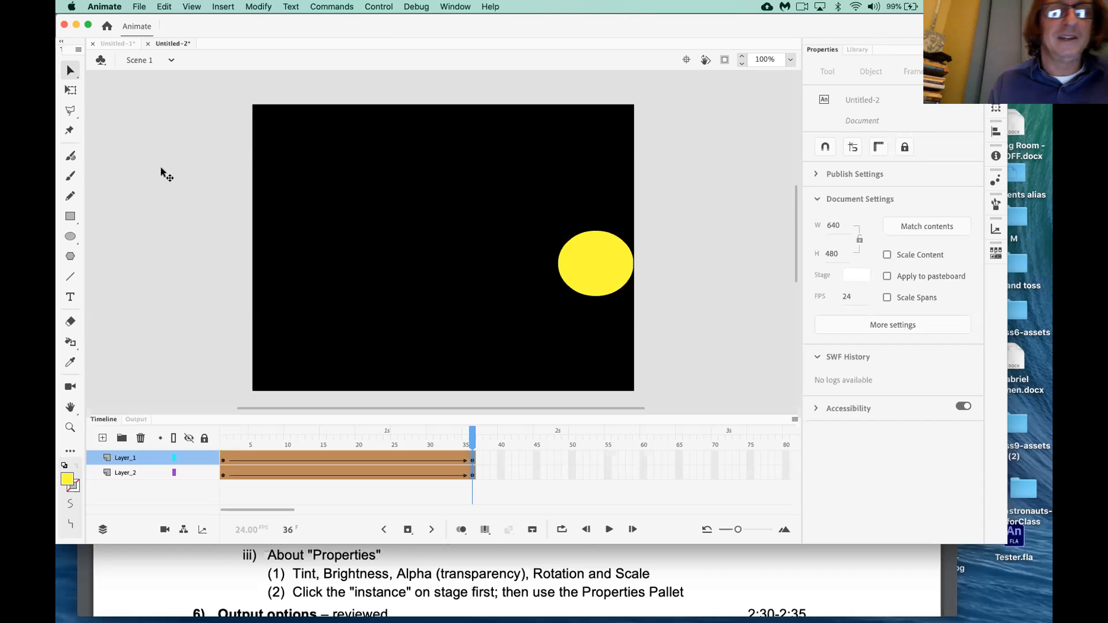
left_click_drag(471, 435, 347, 438)
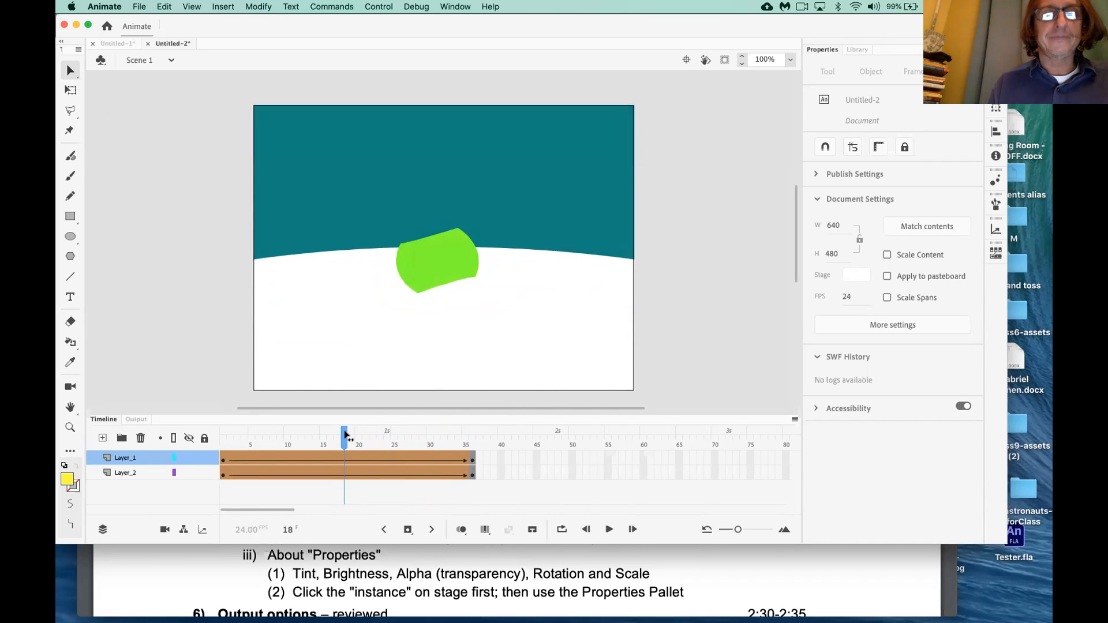
key("period")
mouse_move(324, 432)
left_mouse_down()
mouse_move(224, 442)
mouse_move(339, 447)
left_mouse_up()
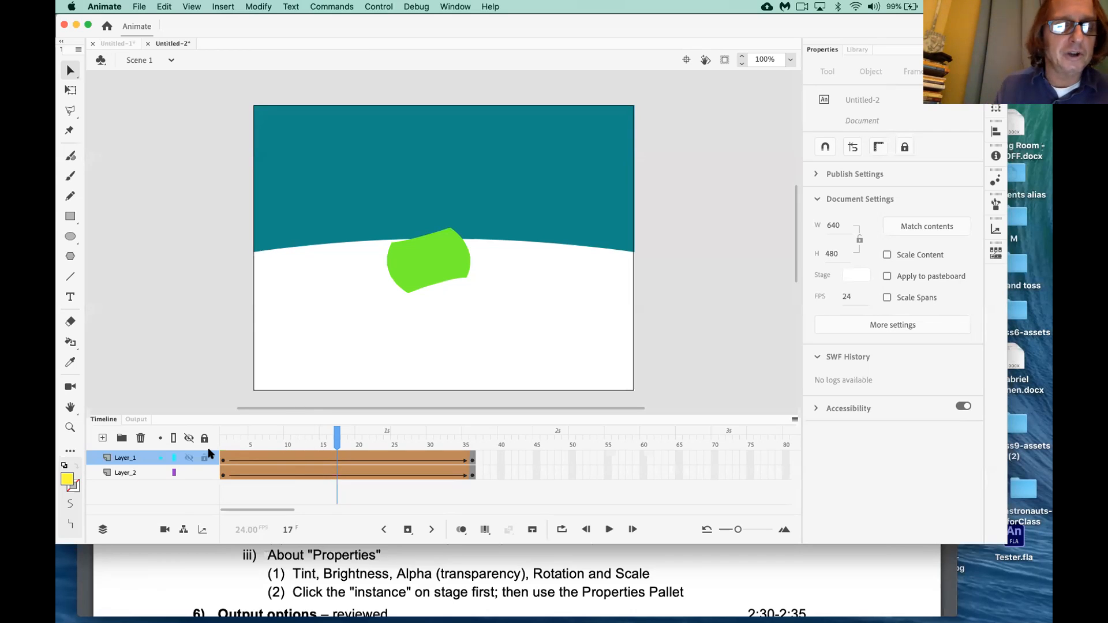
Hide Layer_1 and show it again to check which shape it contains
left_click(186, 456)
left_click(188, 458)
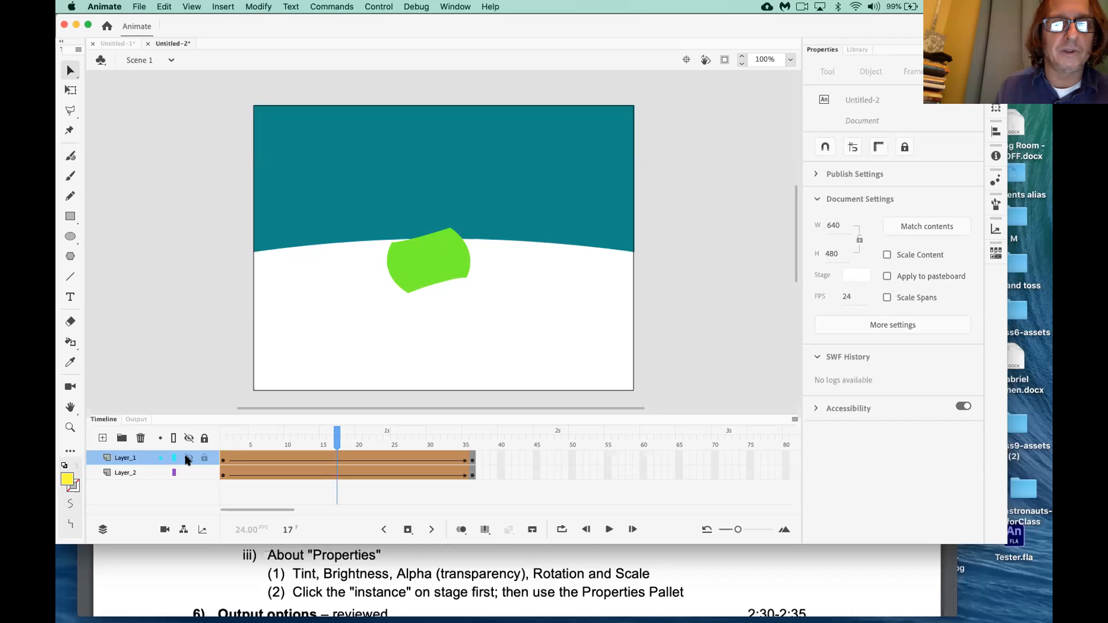
Insert a keyframe at frame 17 of Layer_1 and move the green shape up to about X 241, Y -1
left_click(187, 459)
left_click(186, 457)
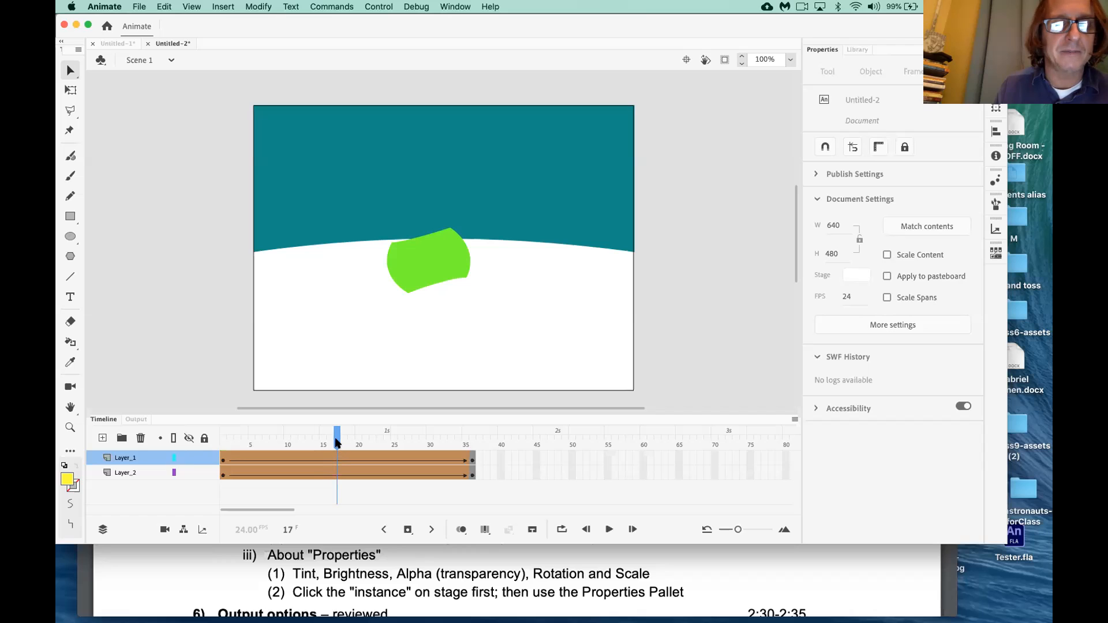
left_click(338, 461)
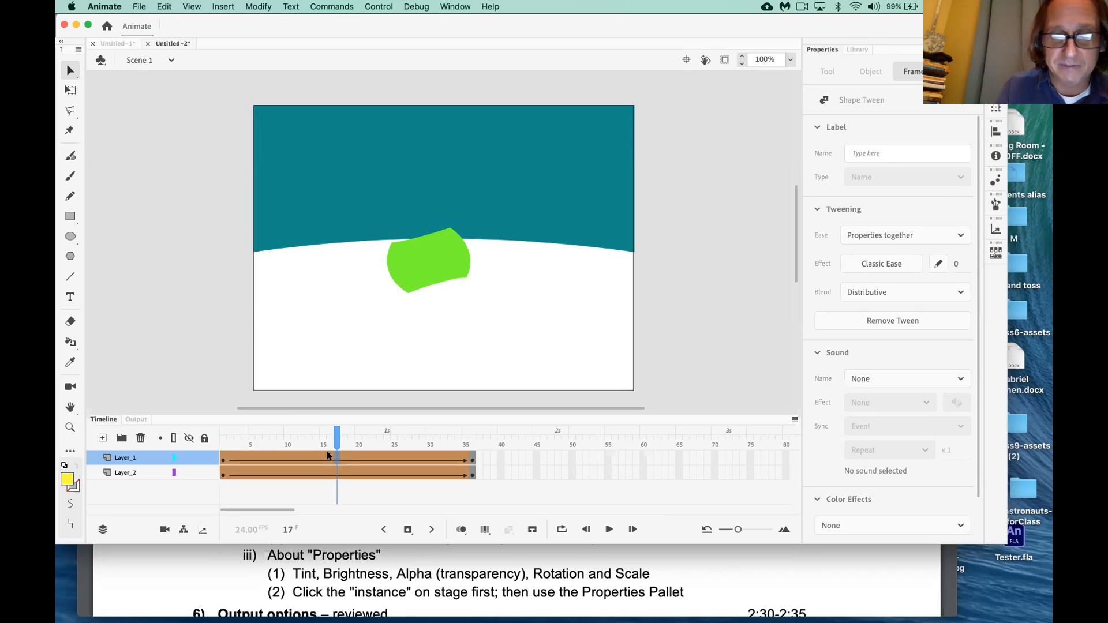
key("F6")
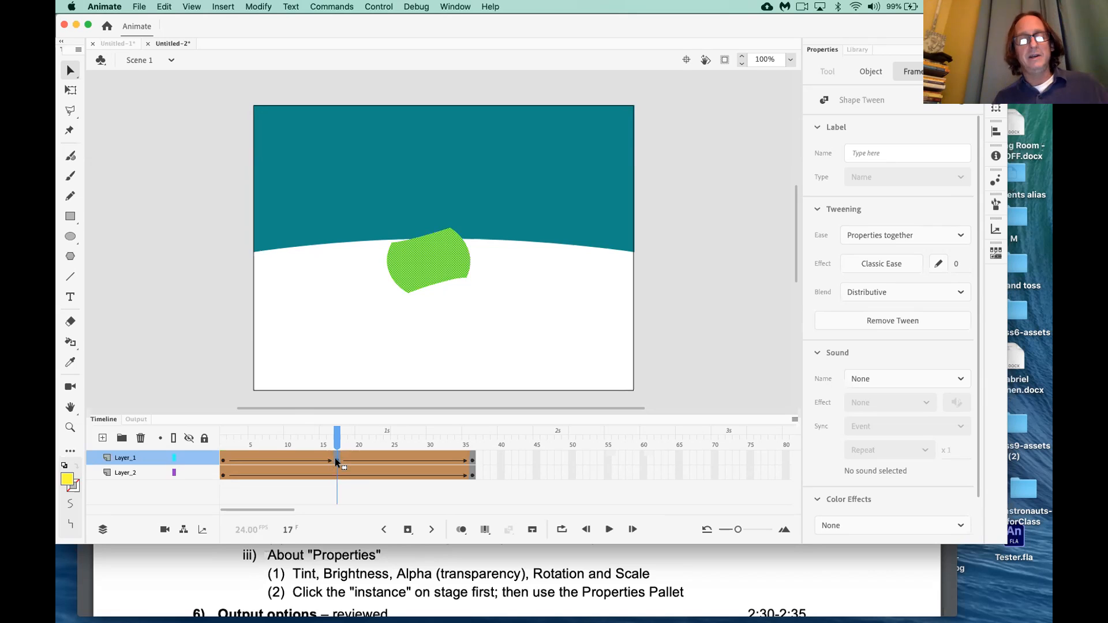
left_click(336, 459)
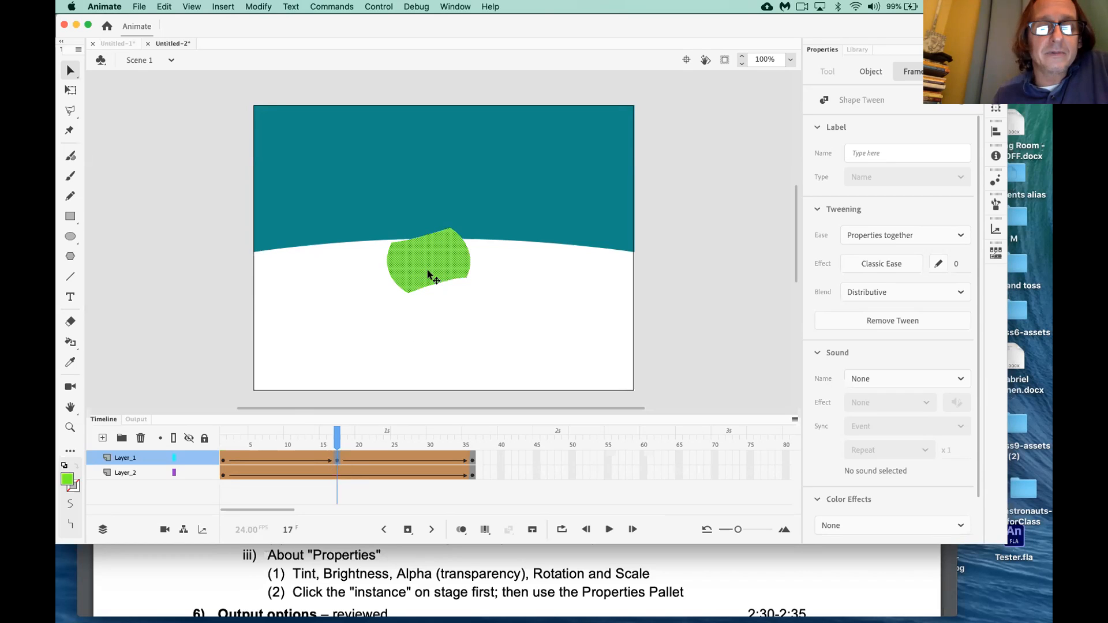
left_click_drag(429, 274, 438, 147)
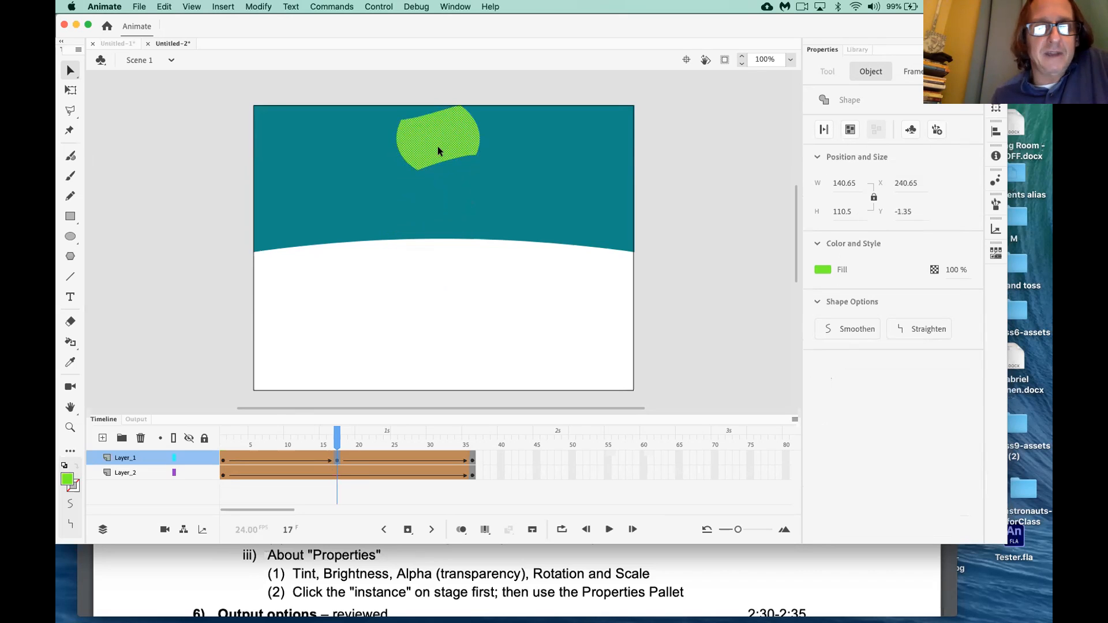
Compare the Layer_1 keyframes at frames 1, 17 and 36, and play the animation from the start
left_click(221, 459)
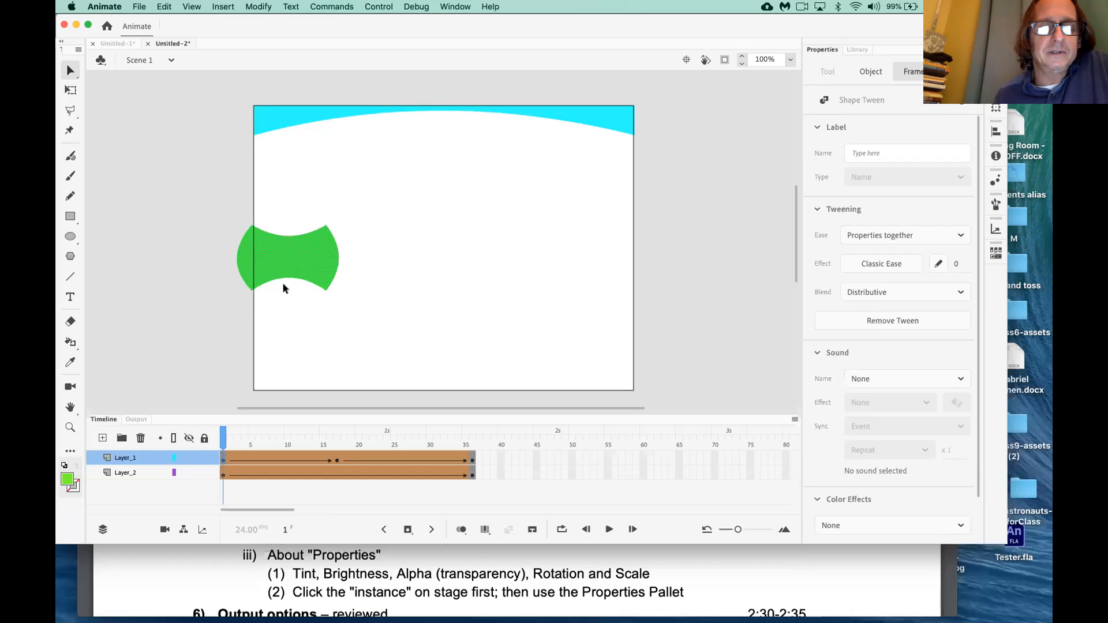
left_click(336, 459)
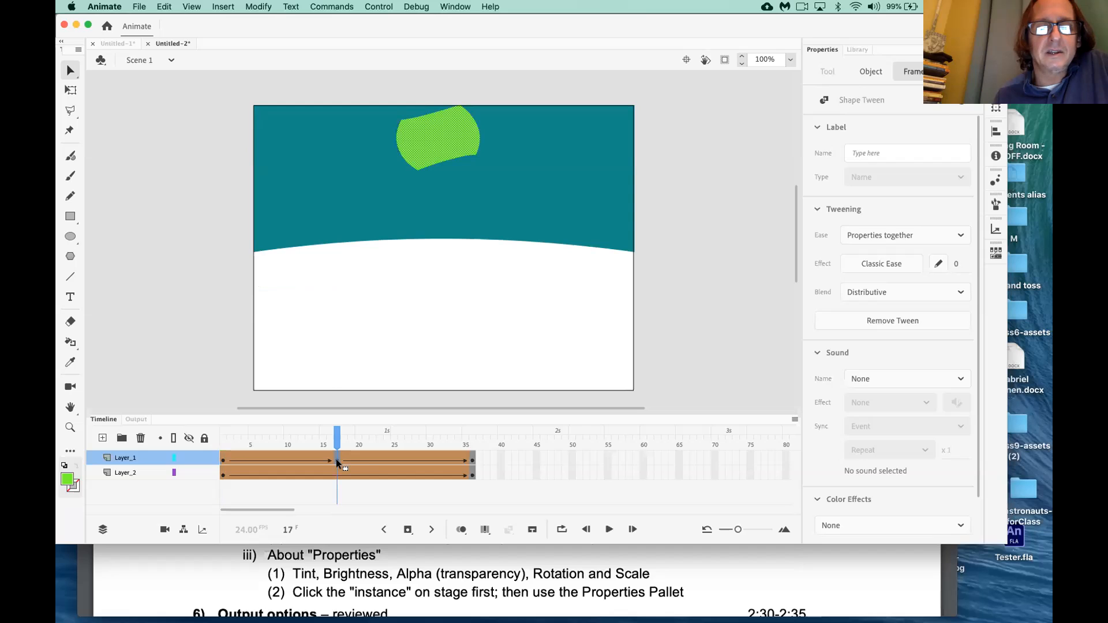
left_click(472, 460)
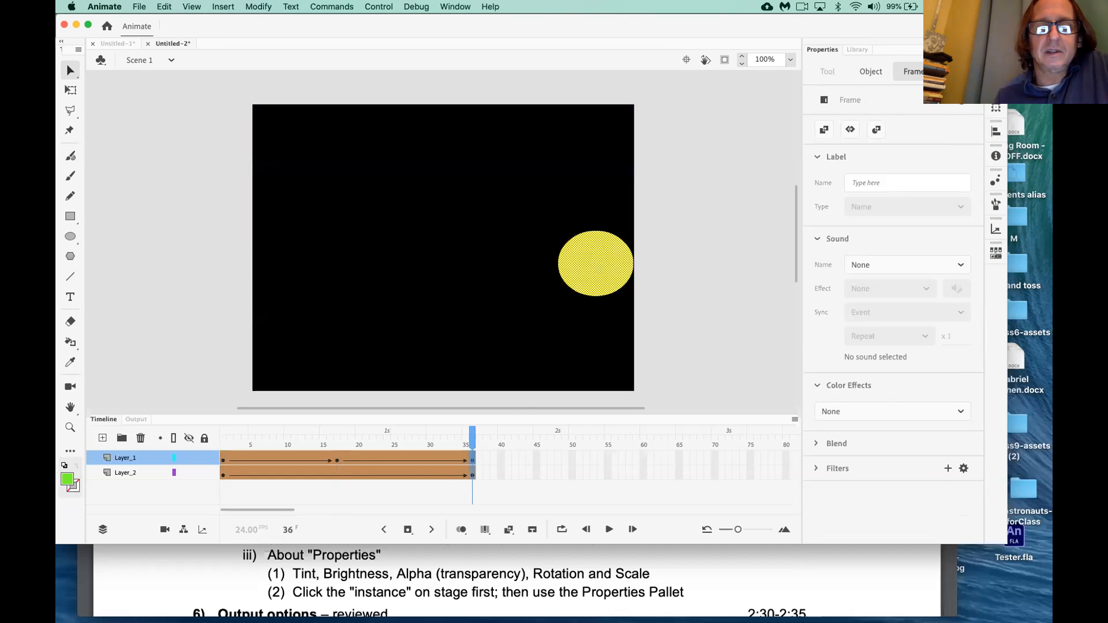
left_click_drag(474, 439, 130, 408)
key("Return")
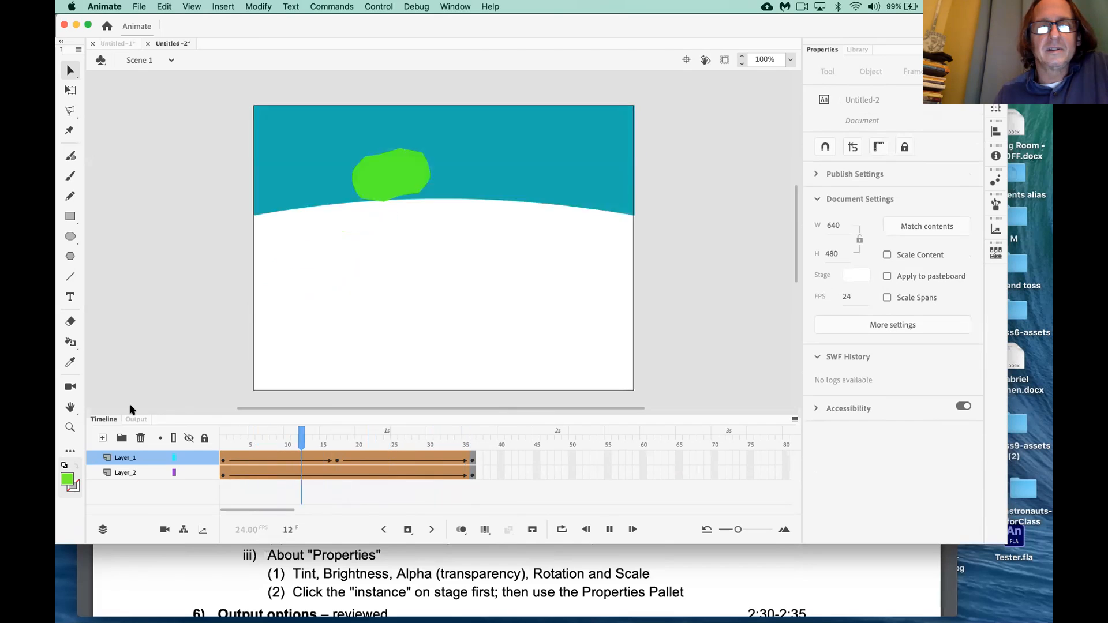
key("Return")
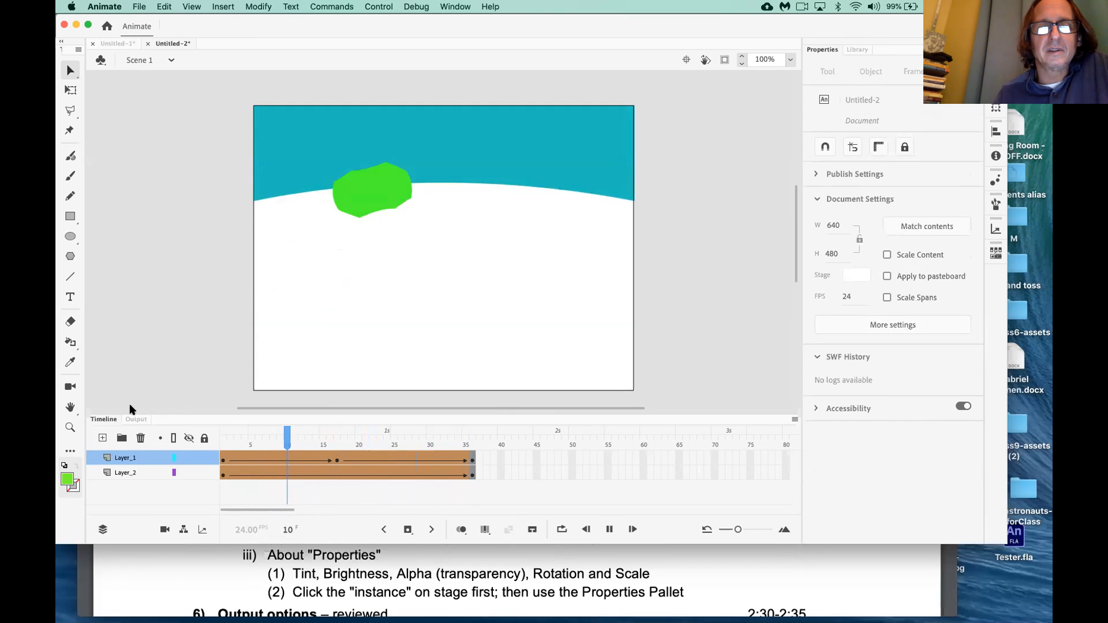
key("Return")
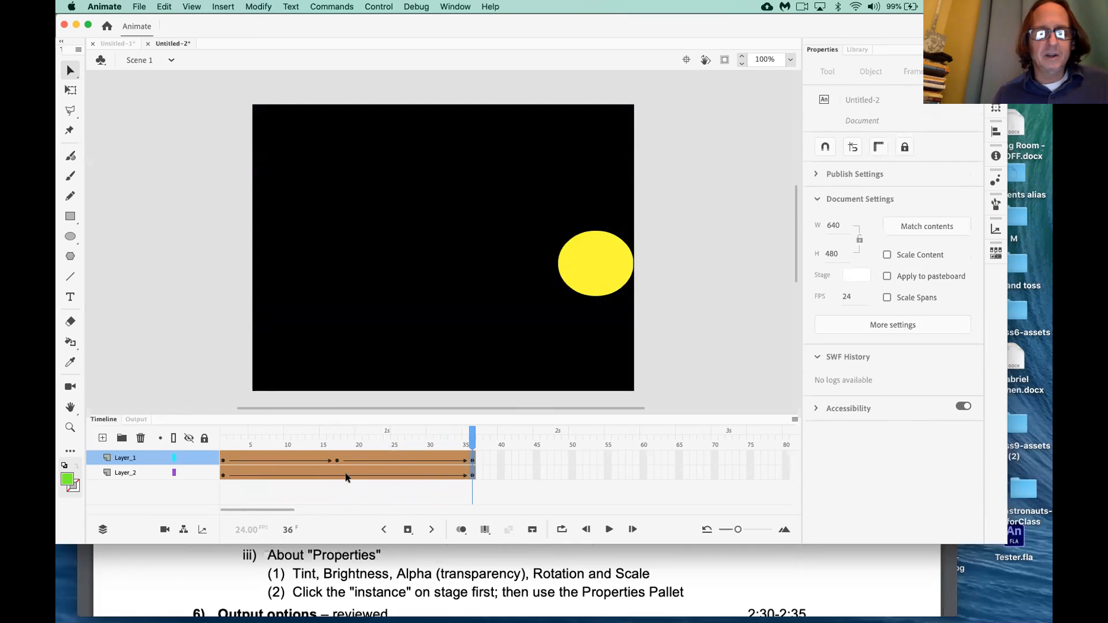
key("Return")
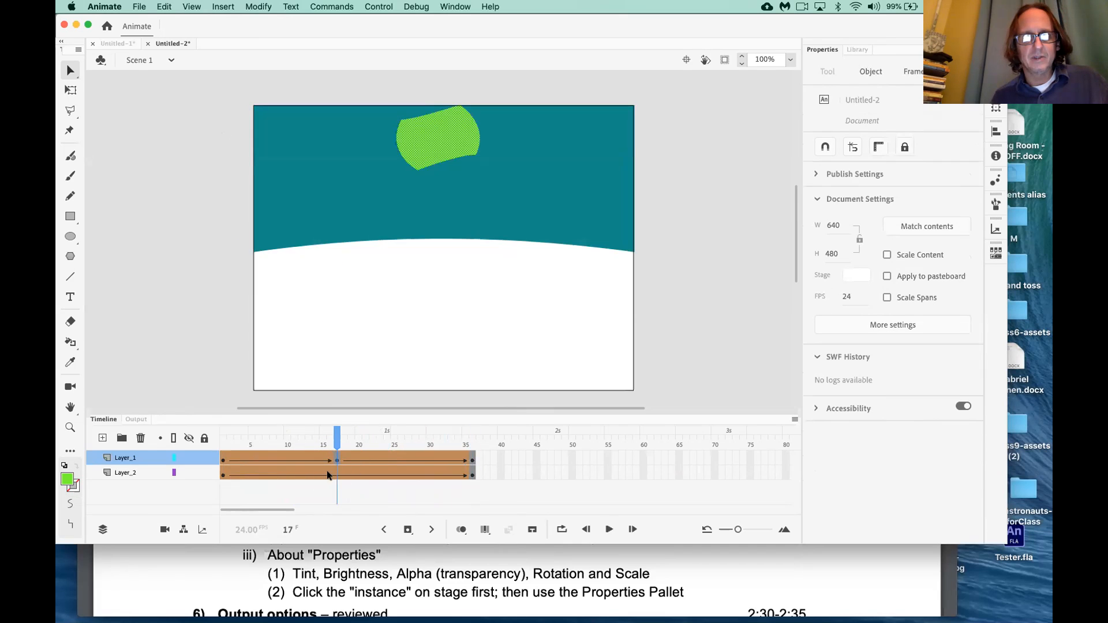
Undo the green shape's move and its keyframe, and insert a fresh keyframe at frame 17 of Layer_1
key("super+z")
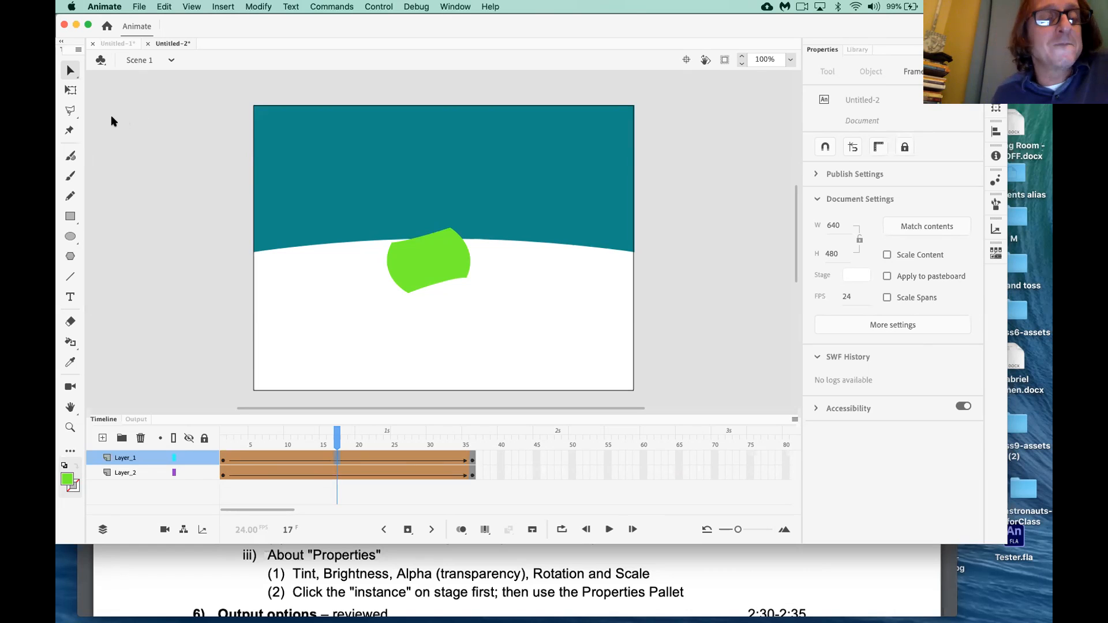
left_click(336, 458)
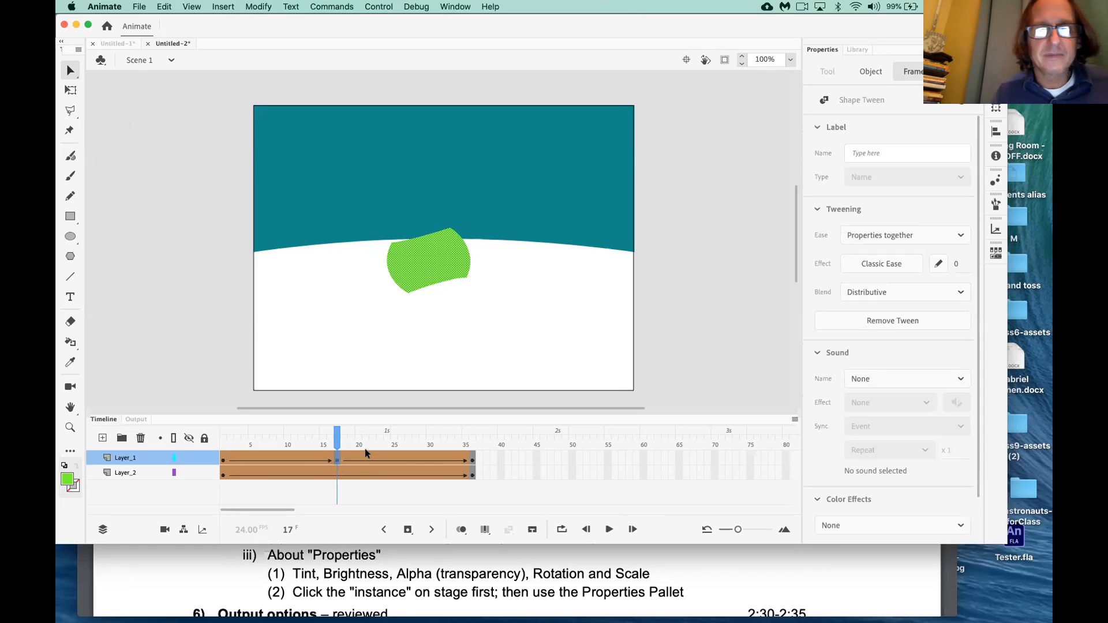
key("F6")
Play the animation, scrub to frame 13 and inspect the in-between green shape up close
key("Return")
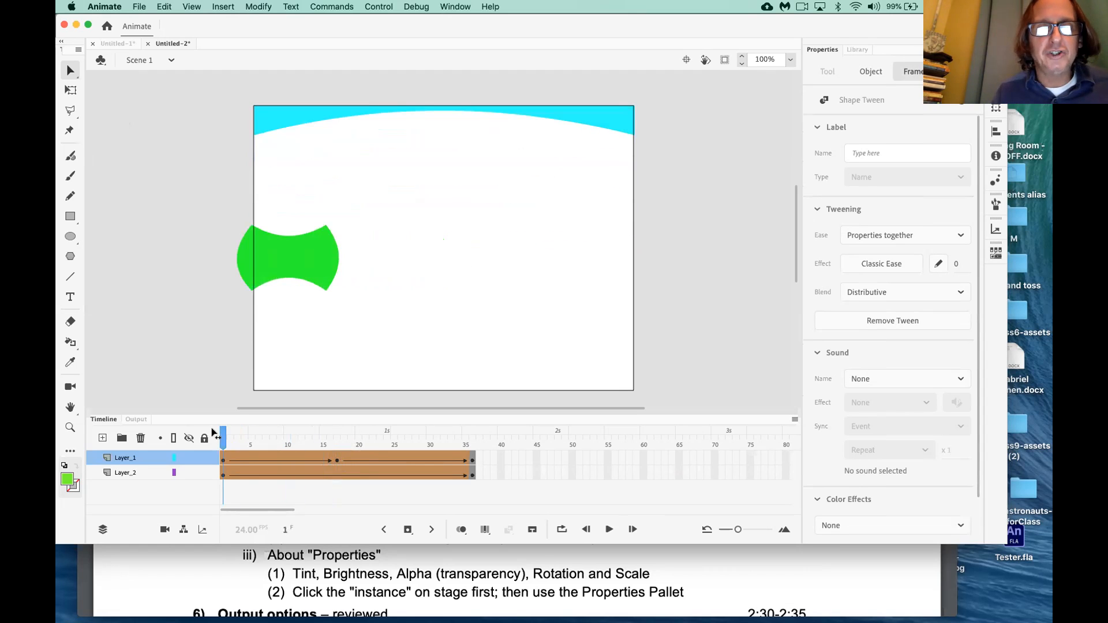
key("Return")
mouse_move(286, 440)
left_mouse_down()
mouse_move(326, 442)
mouse_move(307, 440)
left_mouse_up()
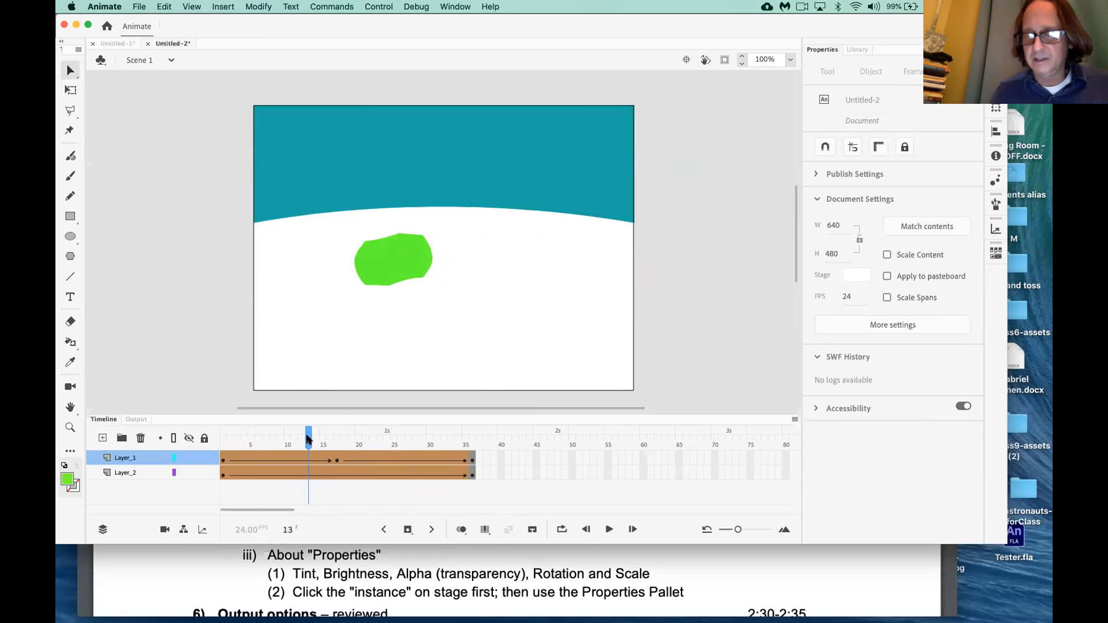
key("super+equal")
key("super+equal")
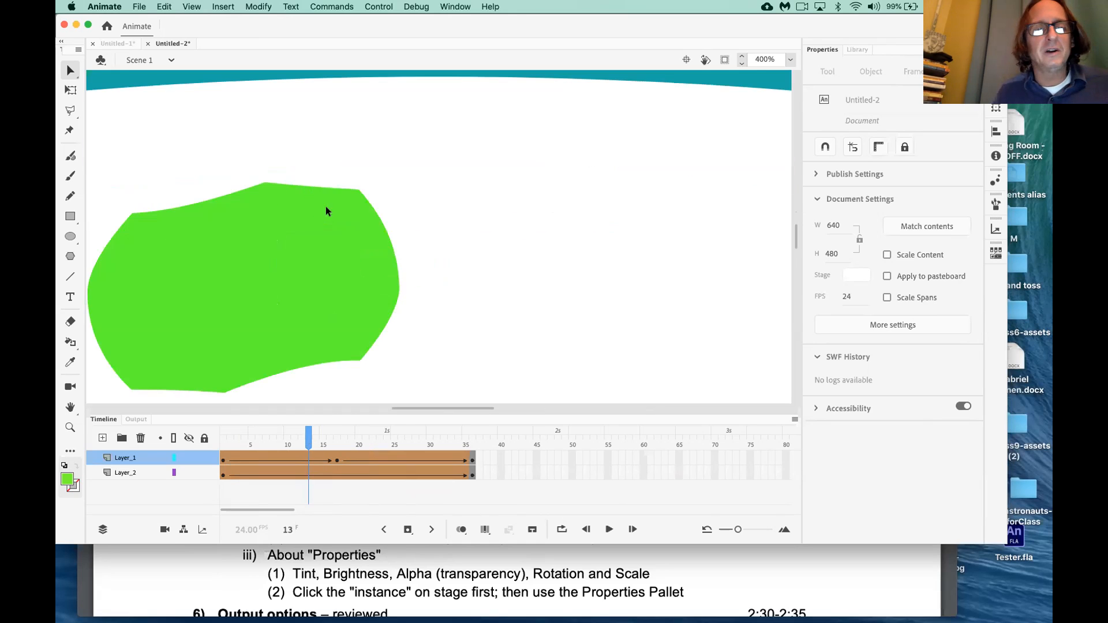
key("super+minus")
key("super+minus")
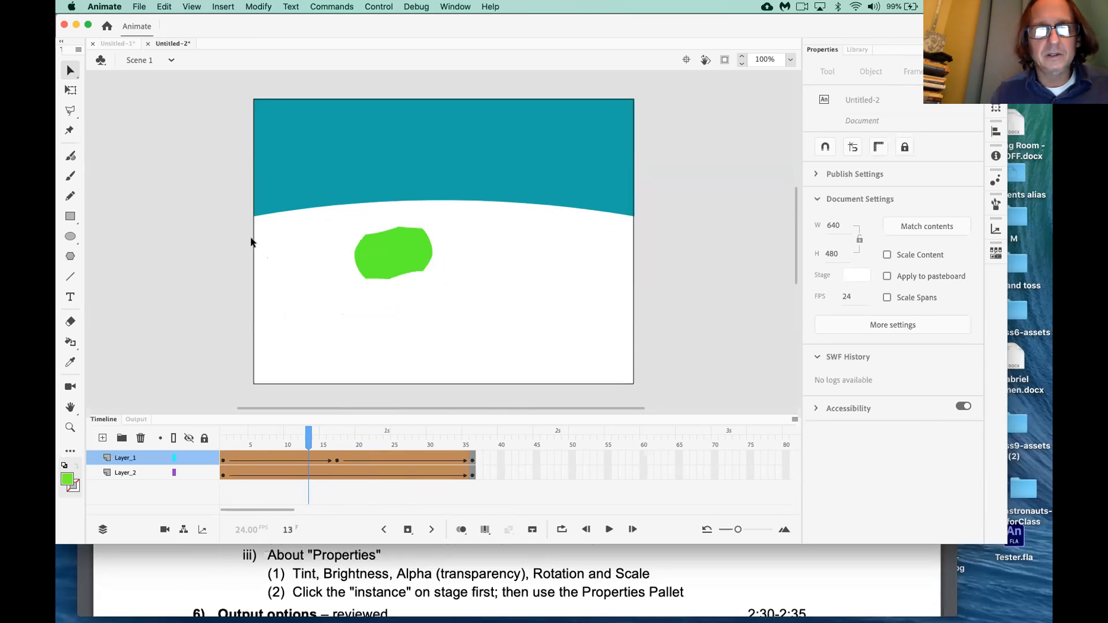
Move the green shape at frame 17 up to about X 237, Y -1, and play the animation from frame 1
left_click(337, 458)
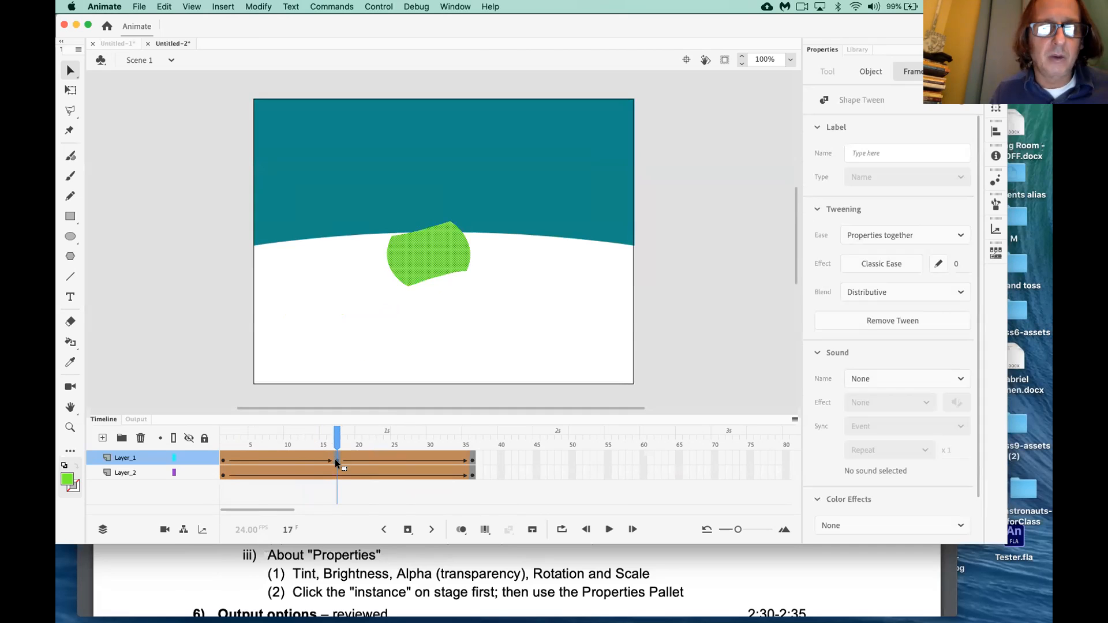
left_click_drag(433, 270, 439, 149)
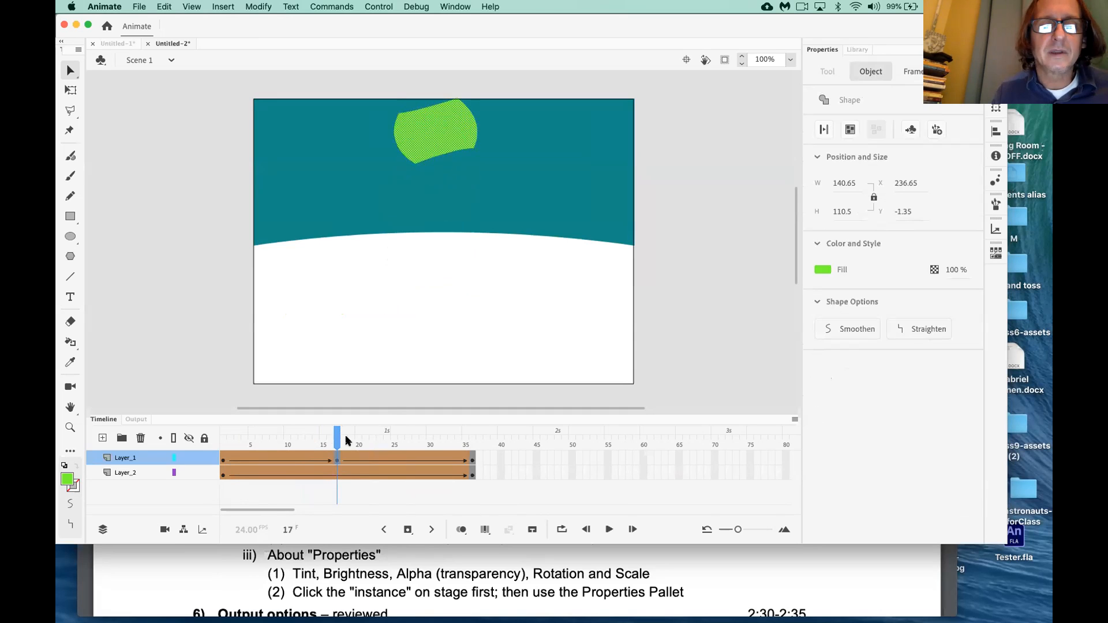
left_click_drag(338, 437, 223, 433)
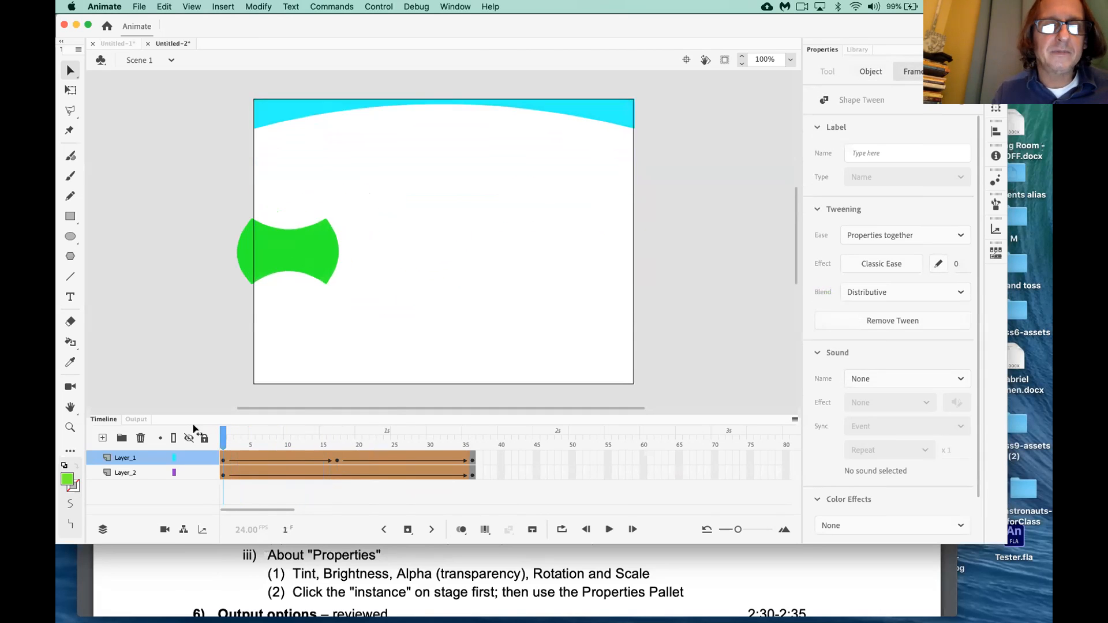
key("Return")
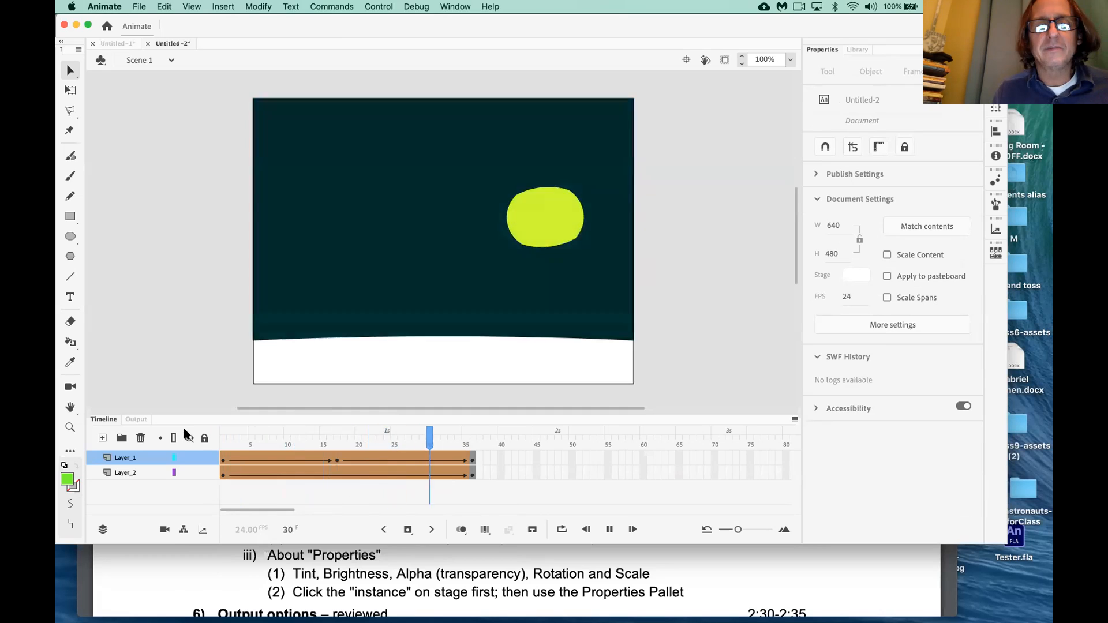
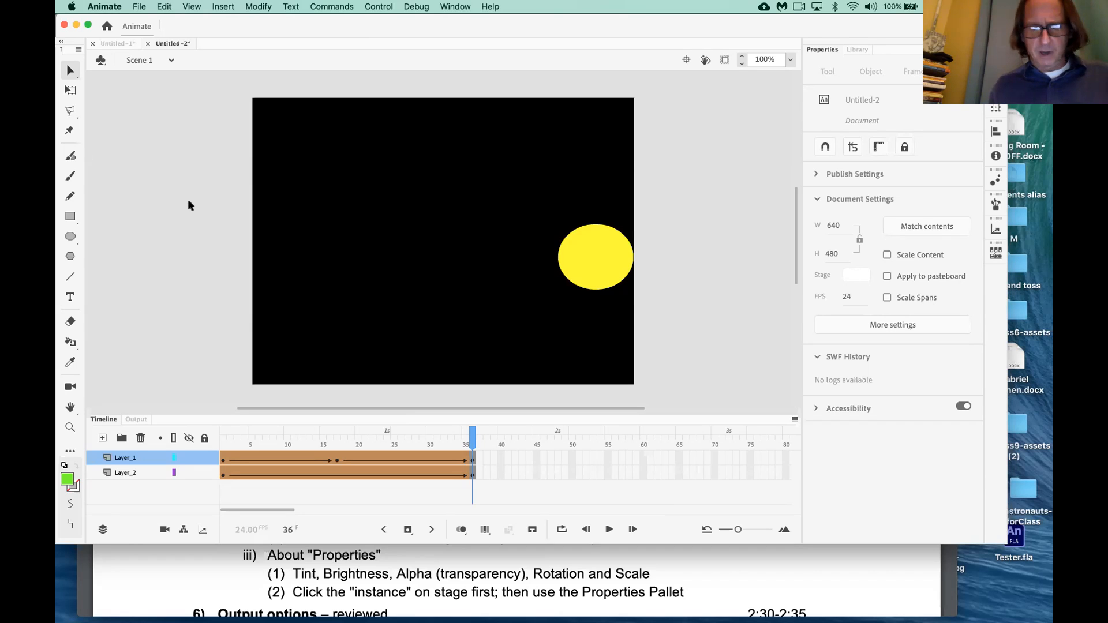
Create a Standard 640 × 480 ActionScript 3.0 document and draw a green rectangle without stroke at the middle of the stage's upper edge
key("super+n")
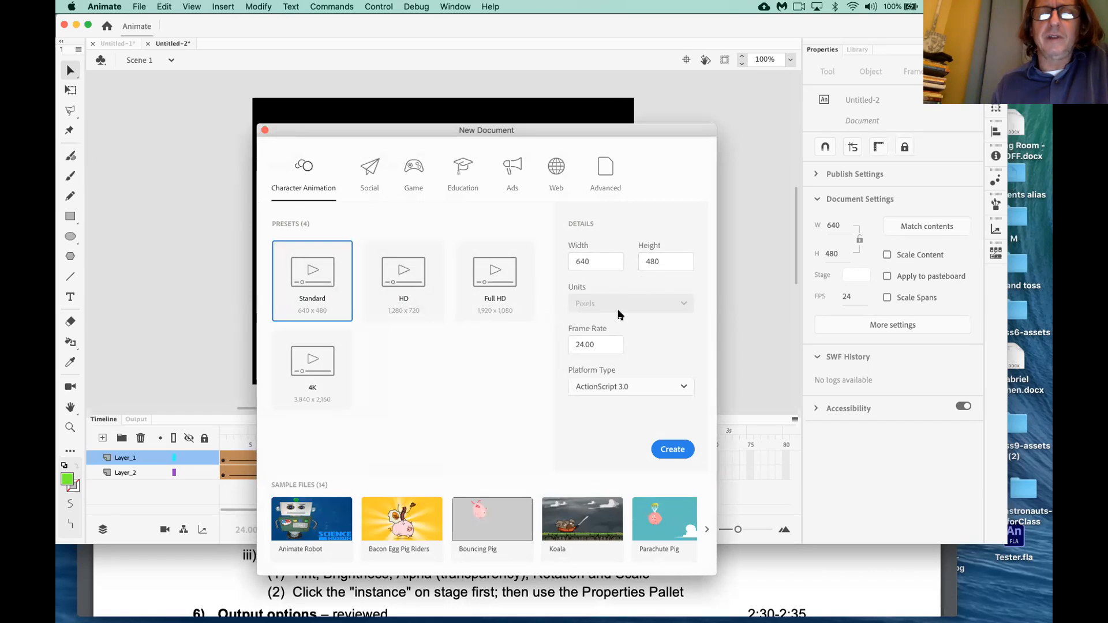
left_click(671, 452)
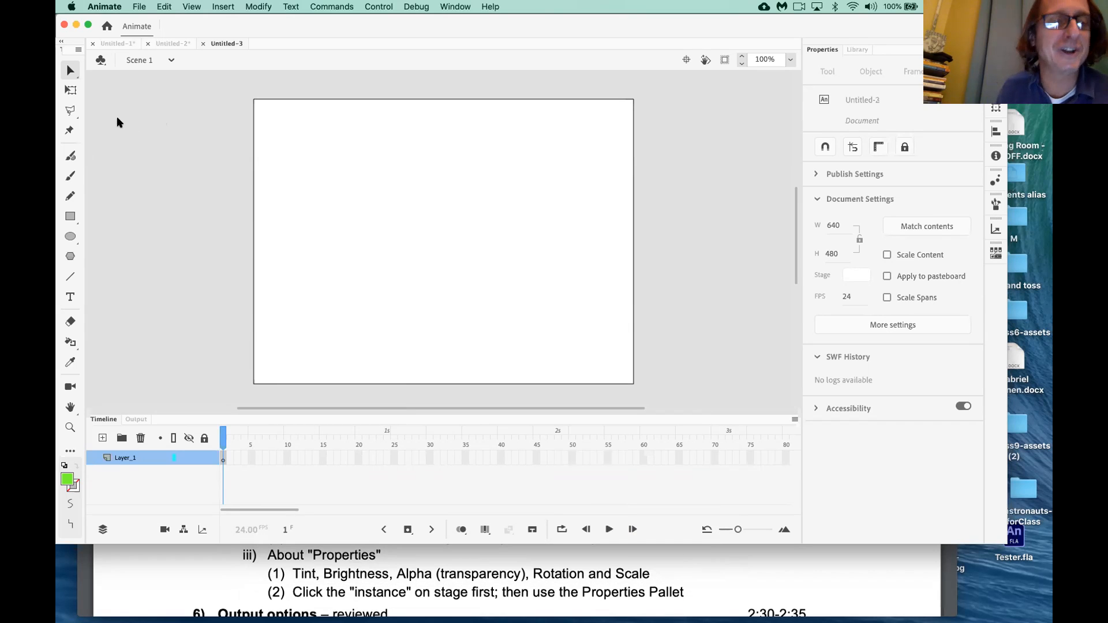
left_click(70, 219)
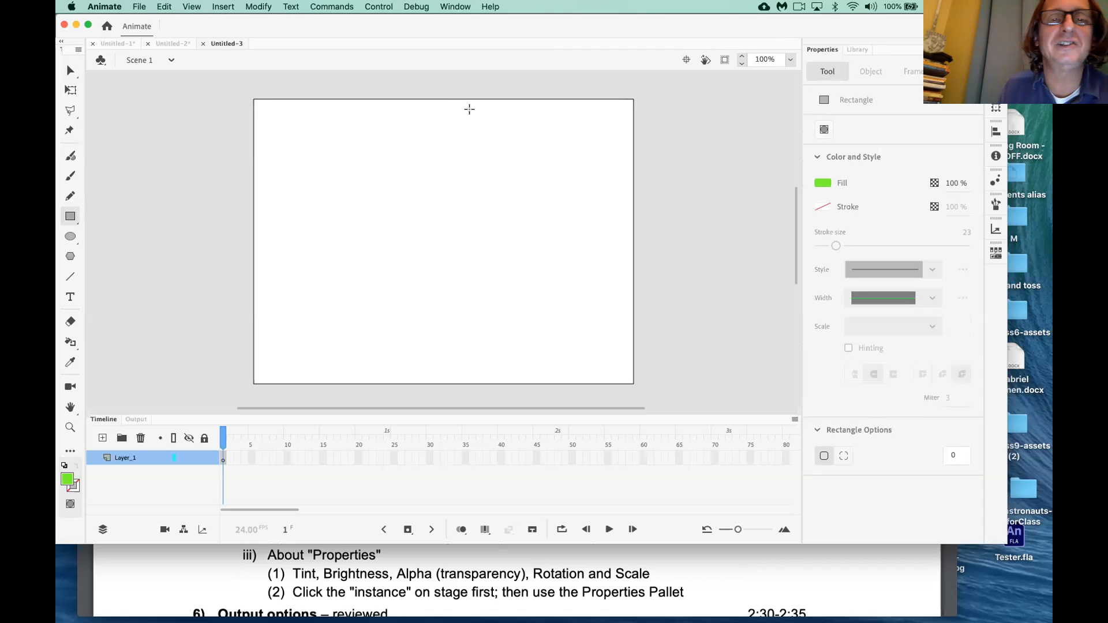
left_click_drag(471, 100, 452, 115)
left_click_drag(400, 156, 400, 157)
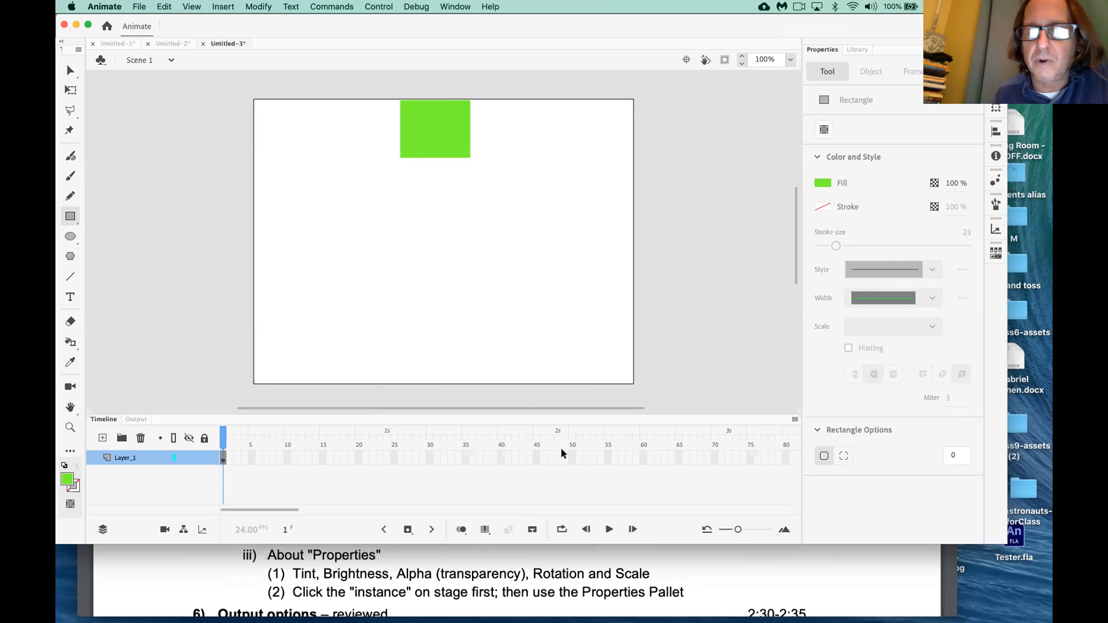
Insert a blank keyframe at frame 60 of Layer_1
left_click(643, 458)
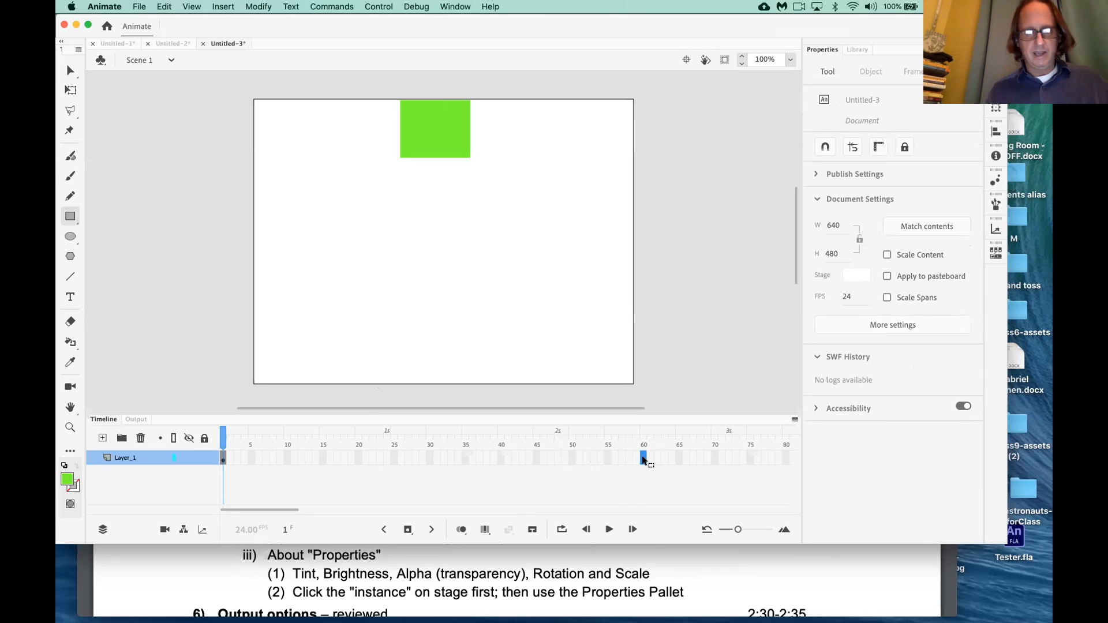
right_click(643, 458)
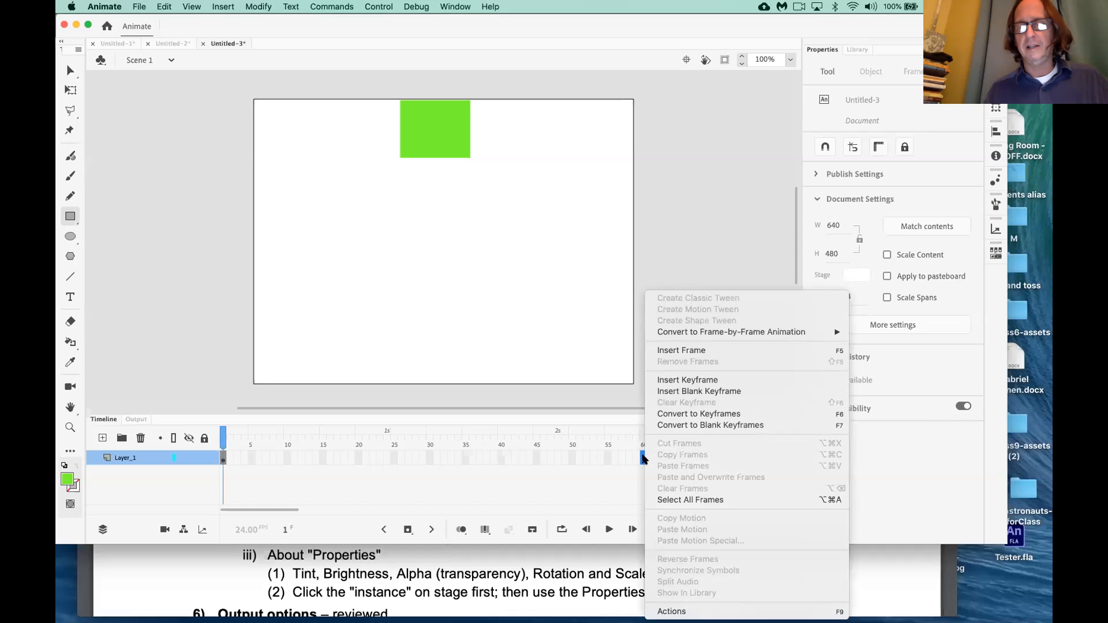
left_click(698, 392)
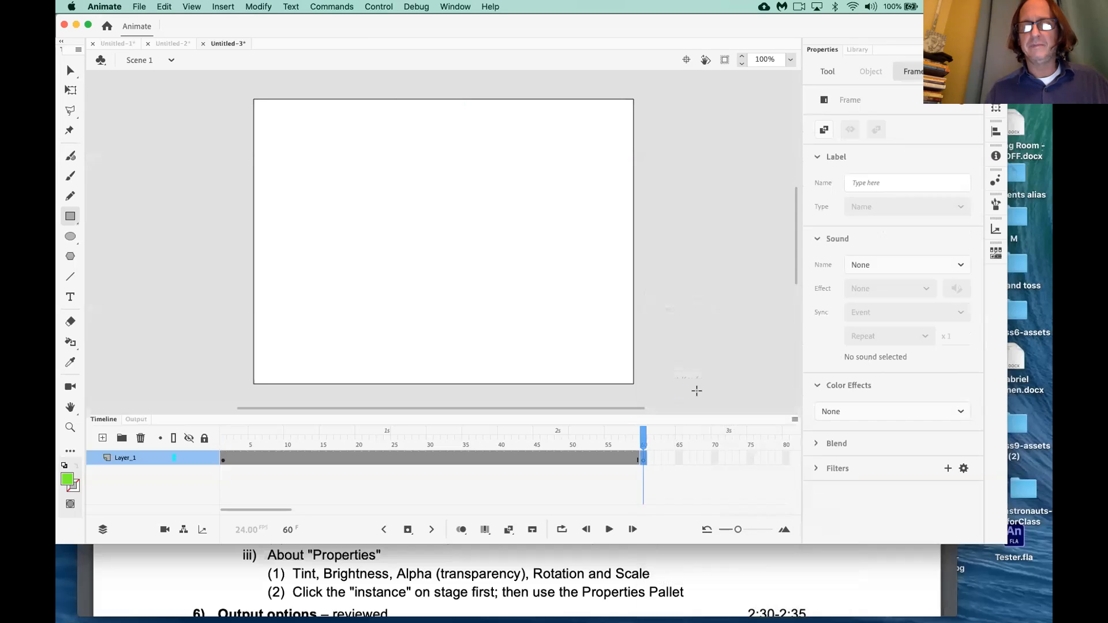
Draw an orange rectangle at the middle of the stage's lower edge on frame 60, and compare it with frame 1
left_click(71, 223)
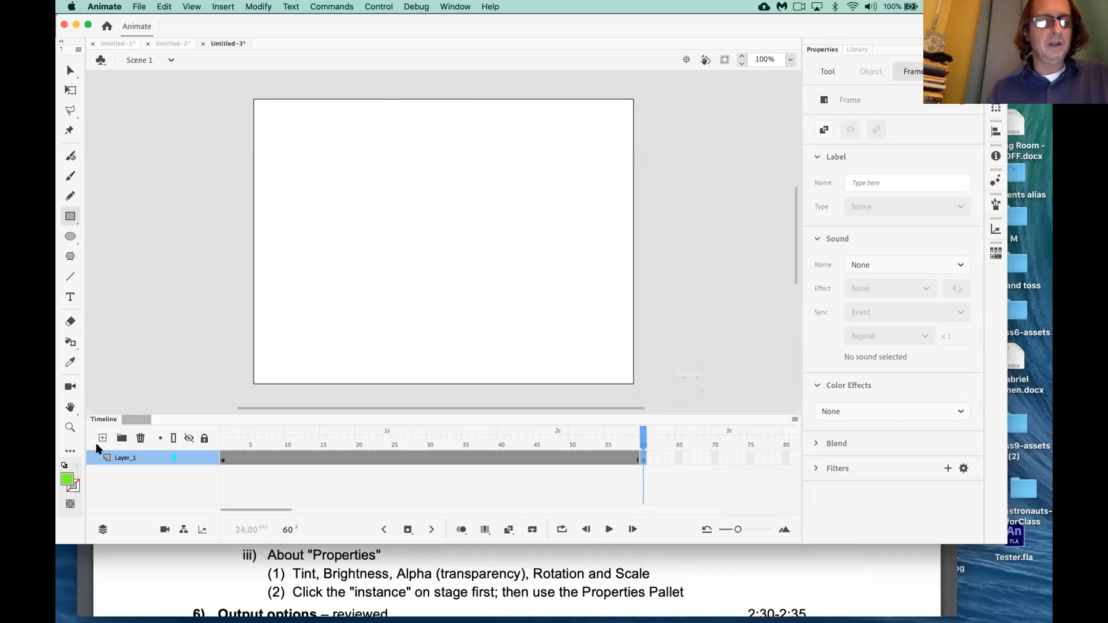
left_click(66, 477)
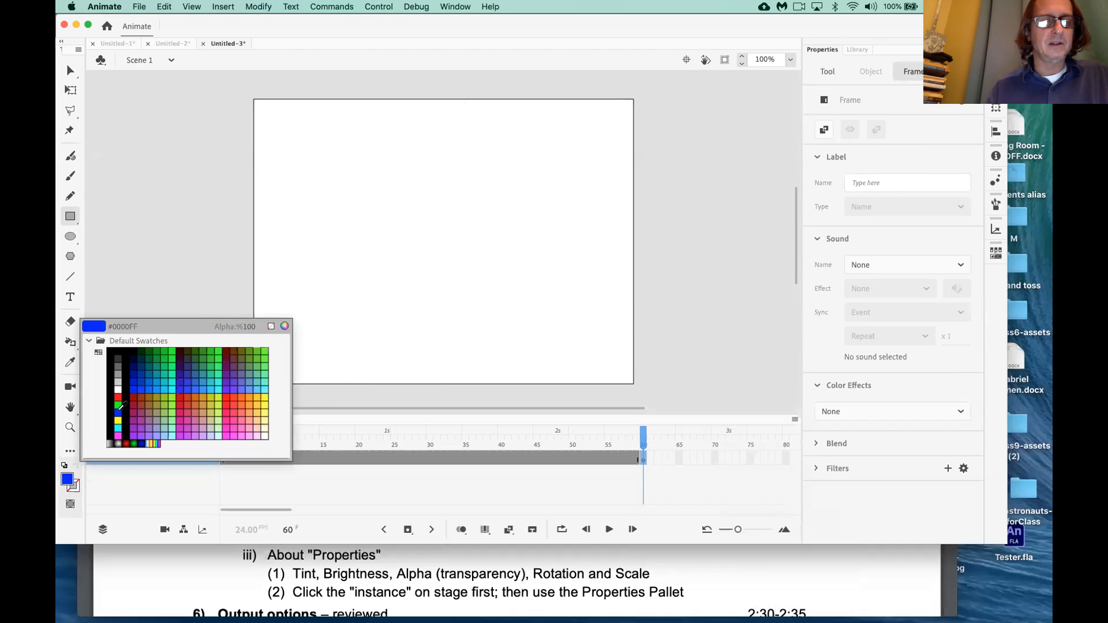
left_click(246, 397)
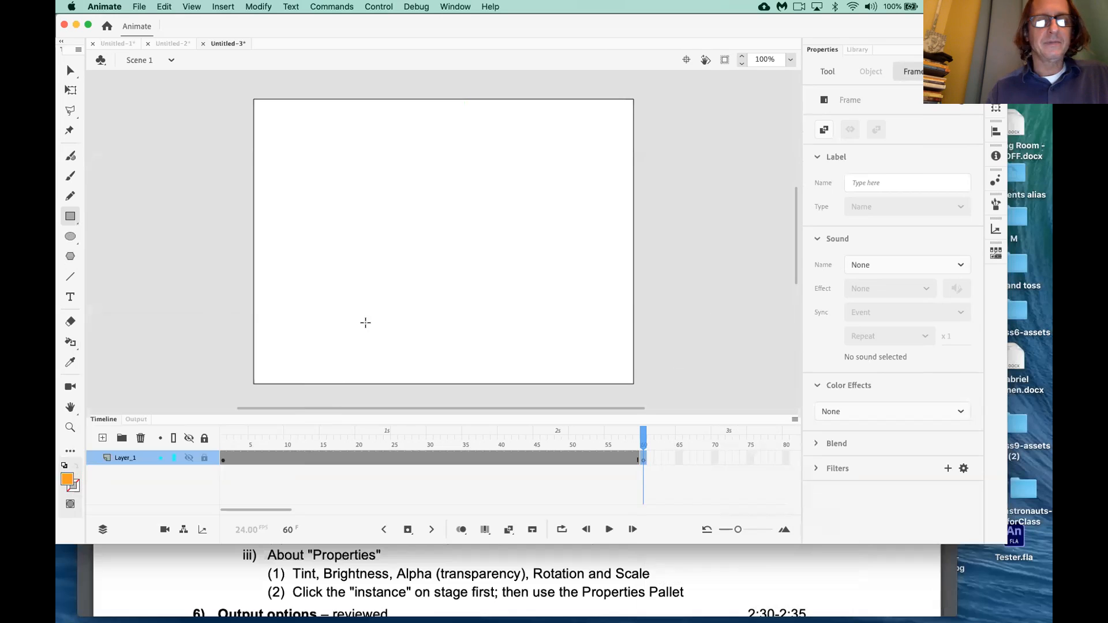
left_click_drag(375, 314, 501, 385)
left_click(224, 441)
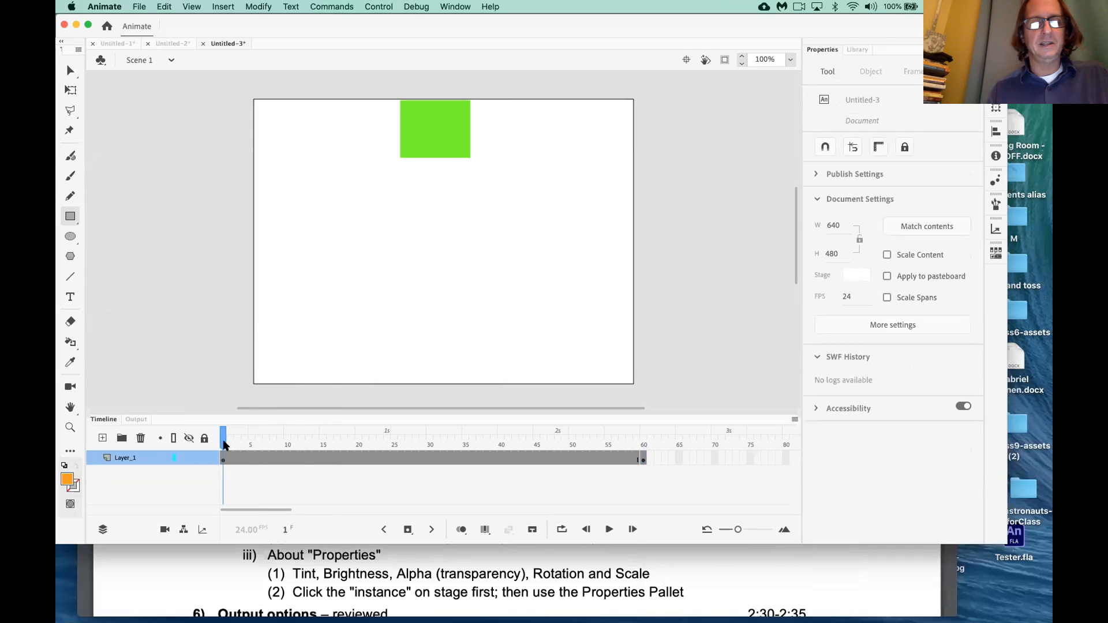
left_click(643, 445)
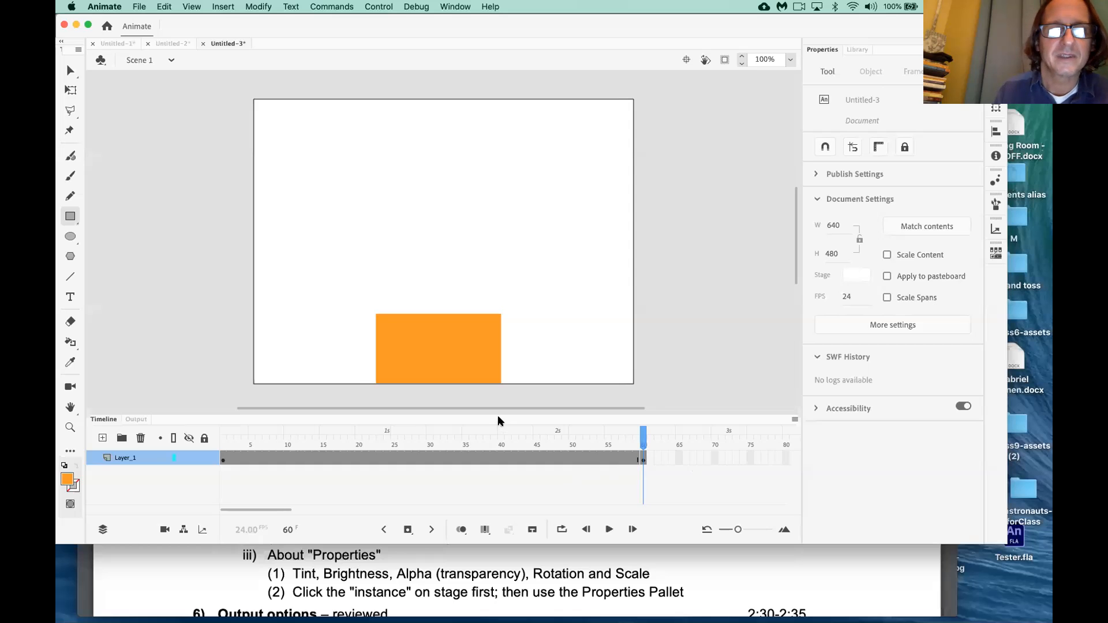
Create a shape tween between frames 1 and 60 of Layer_1 and play it from frame 1
left_click(397, 457)
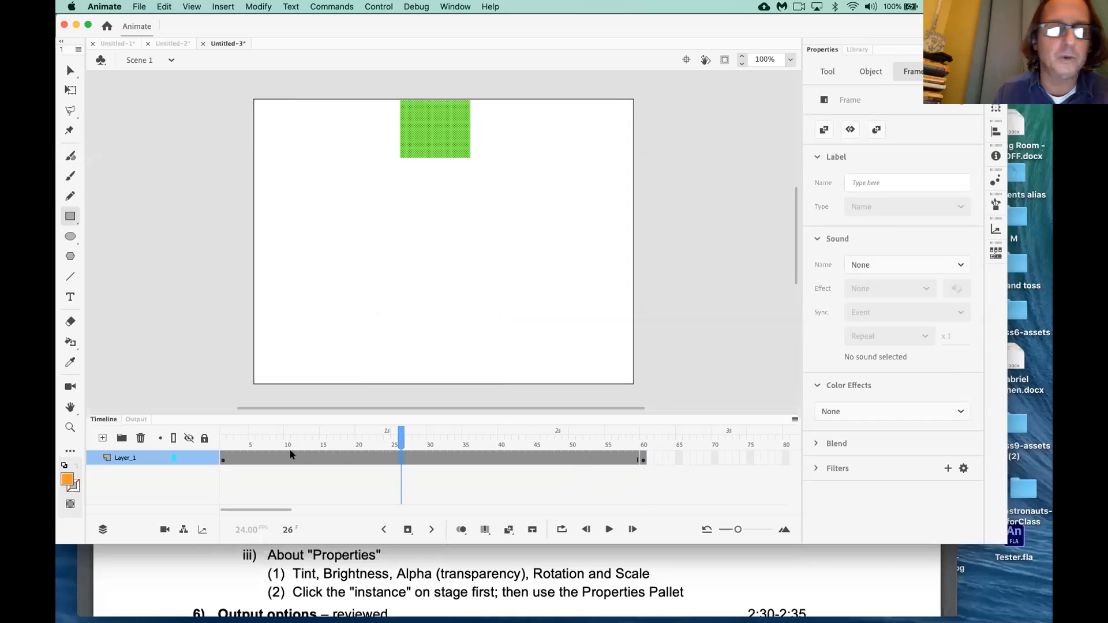
left_click(421, 458)
left_click(410, 458)
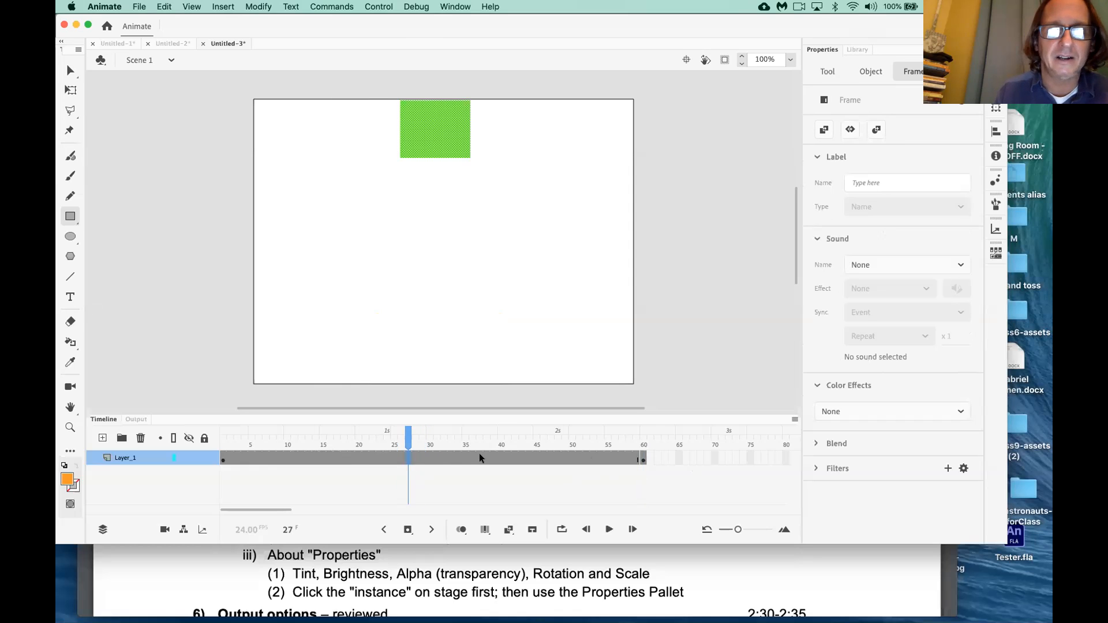
right_click(420, 459)
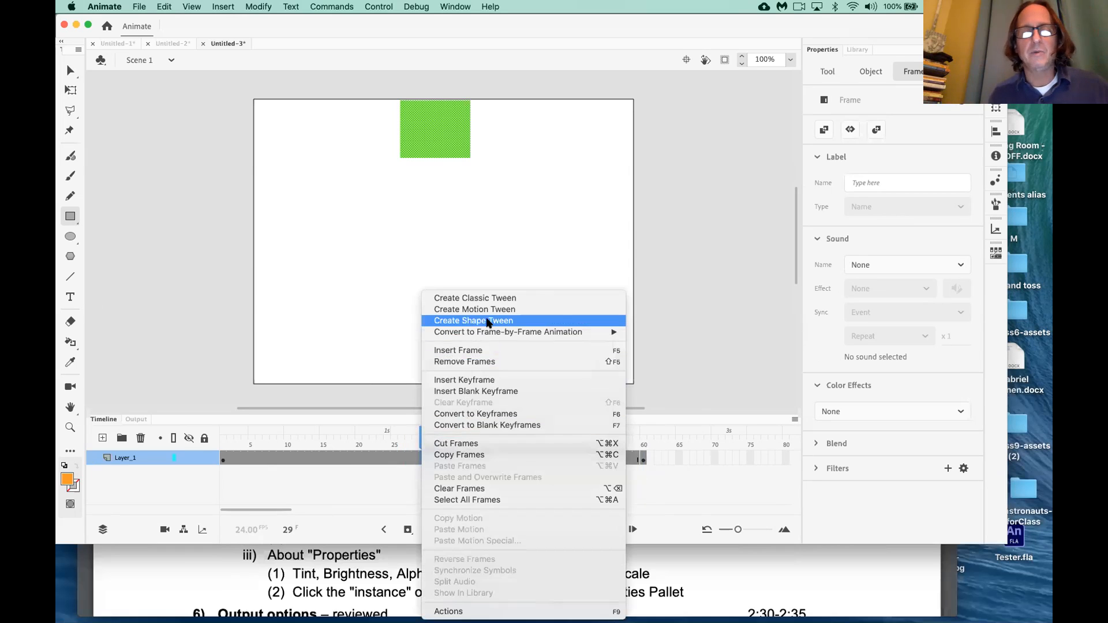
left_click(485, 322)
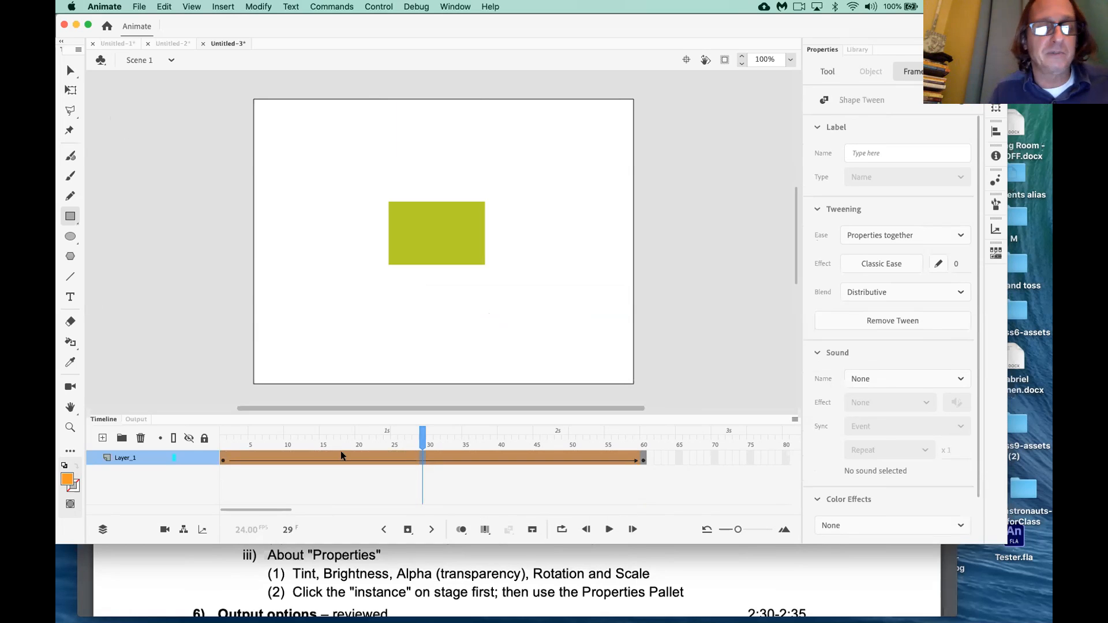
left_click_drag(408, 441, 145, 420)
key("Return")
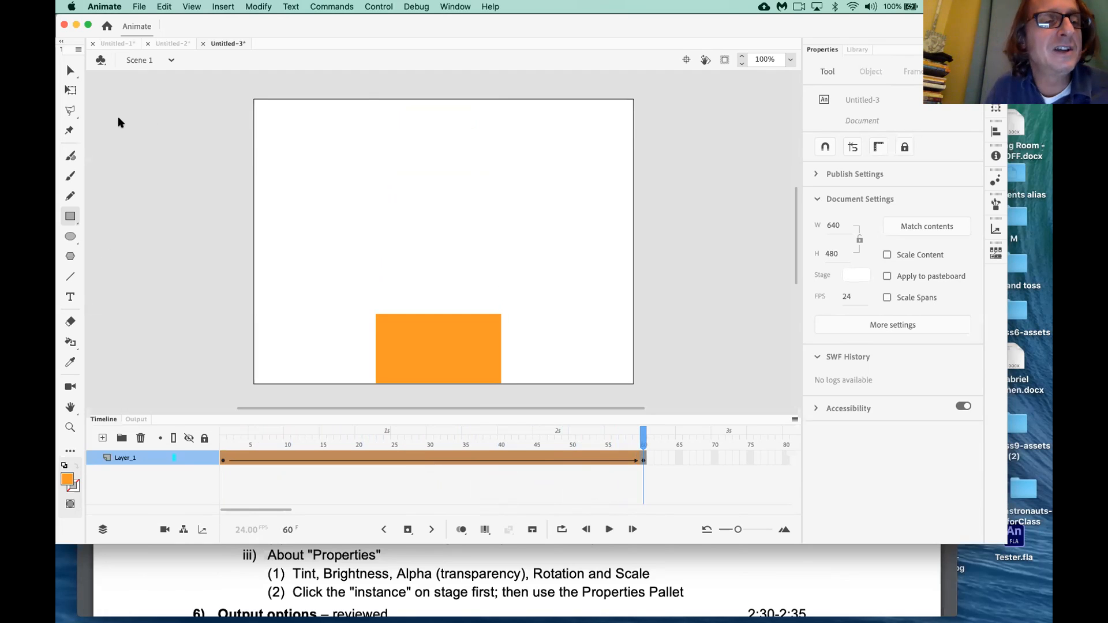
Draw three small orange ovals around the green rectangle on frame 1, one on each side and one below it
left_click_drag(643, 440, 218, 441)
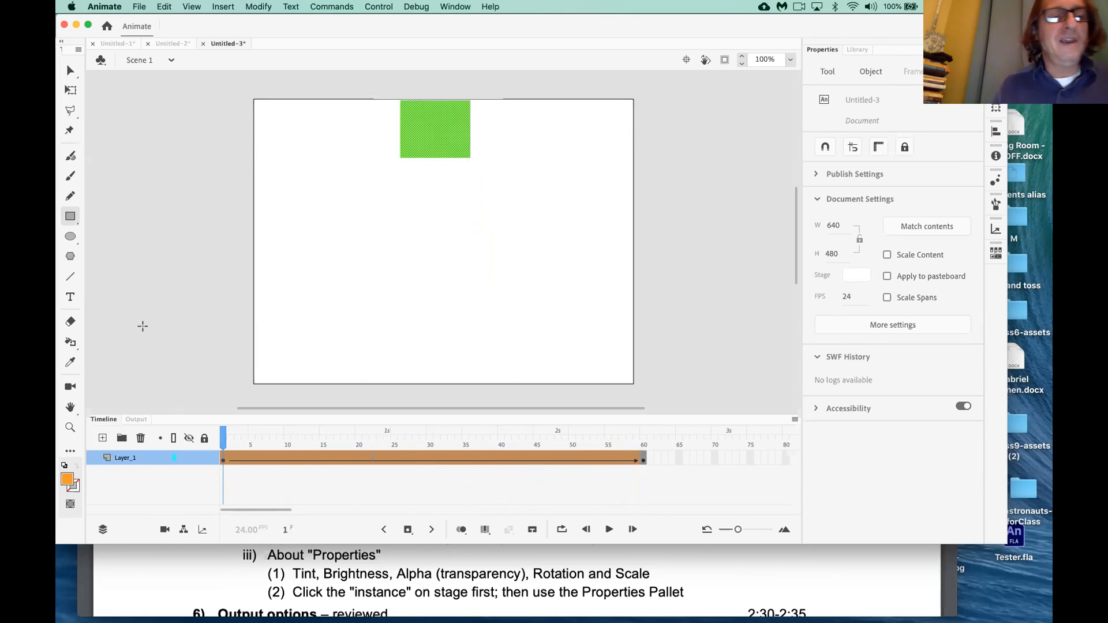
left_click(70, 236)
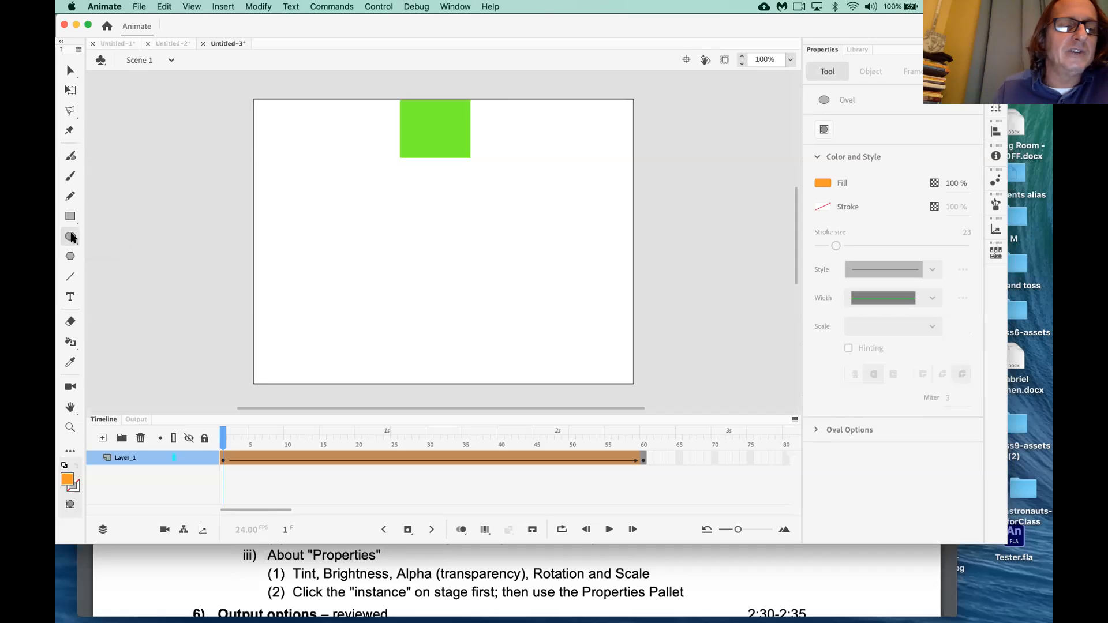
left_click_drag(351, 137, 453, 196)
left_click_drag(498, 135, 523, 158)
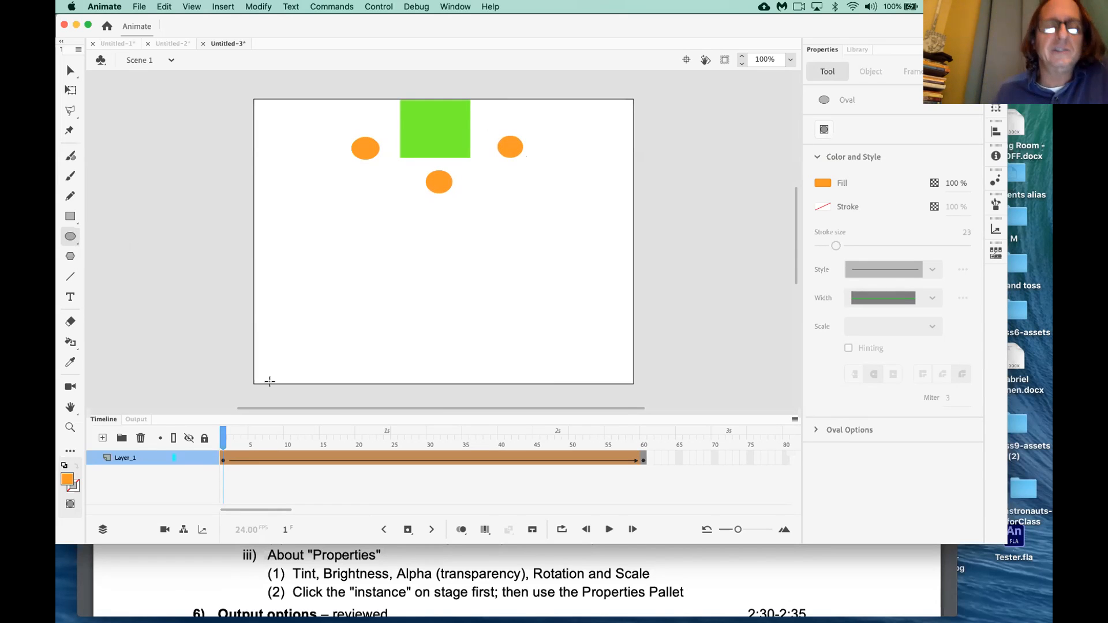
Play the tween with the three ovals from frame 1 and examine the overlapping shapes closely at frame 29
left_click(643, 445)
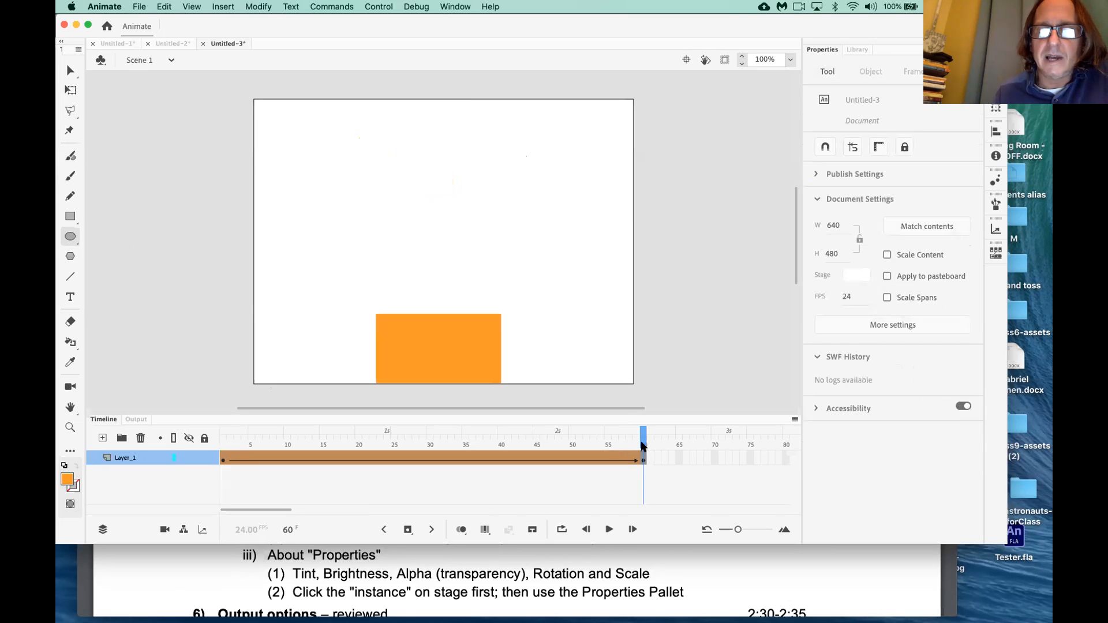
left_click_drag(643, 446, 100, 408)
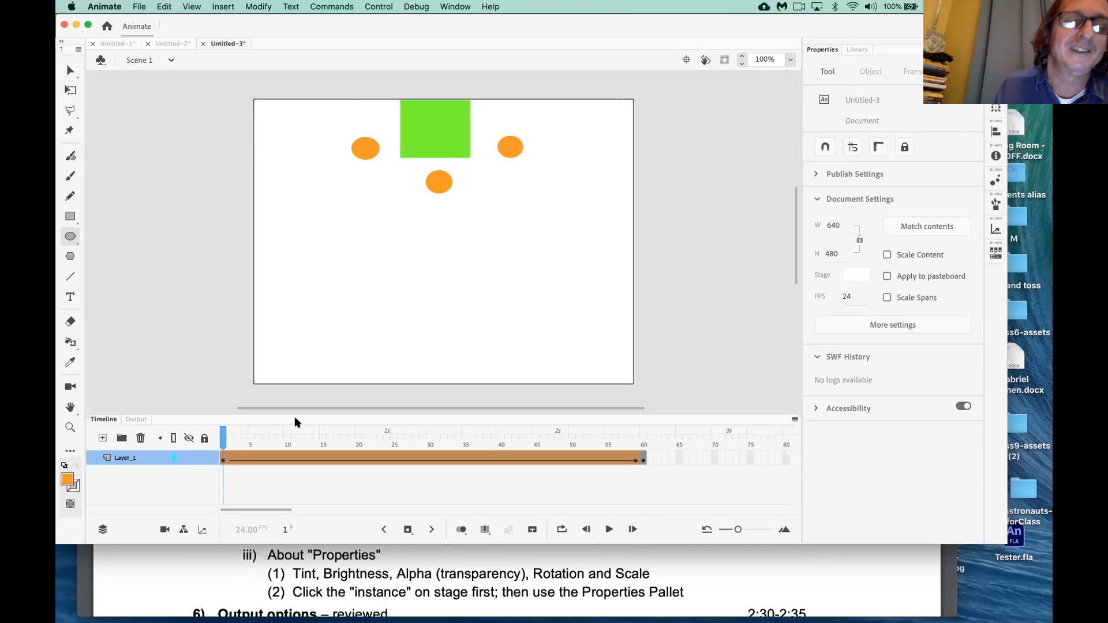
key("Return")
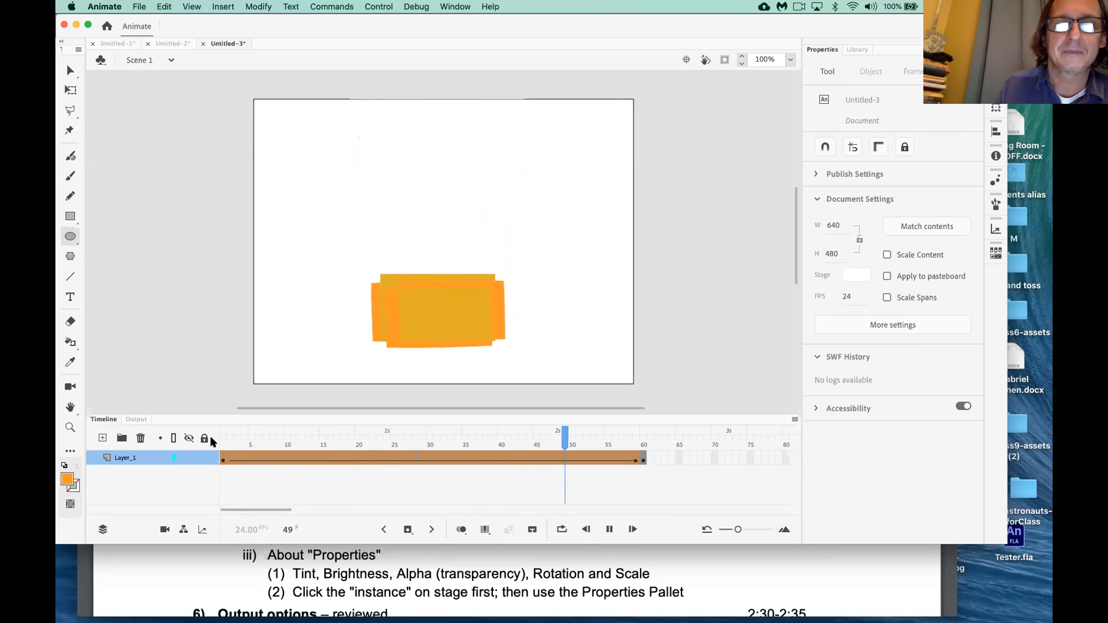
left_click_drag(224, 440, 424, 452)
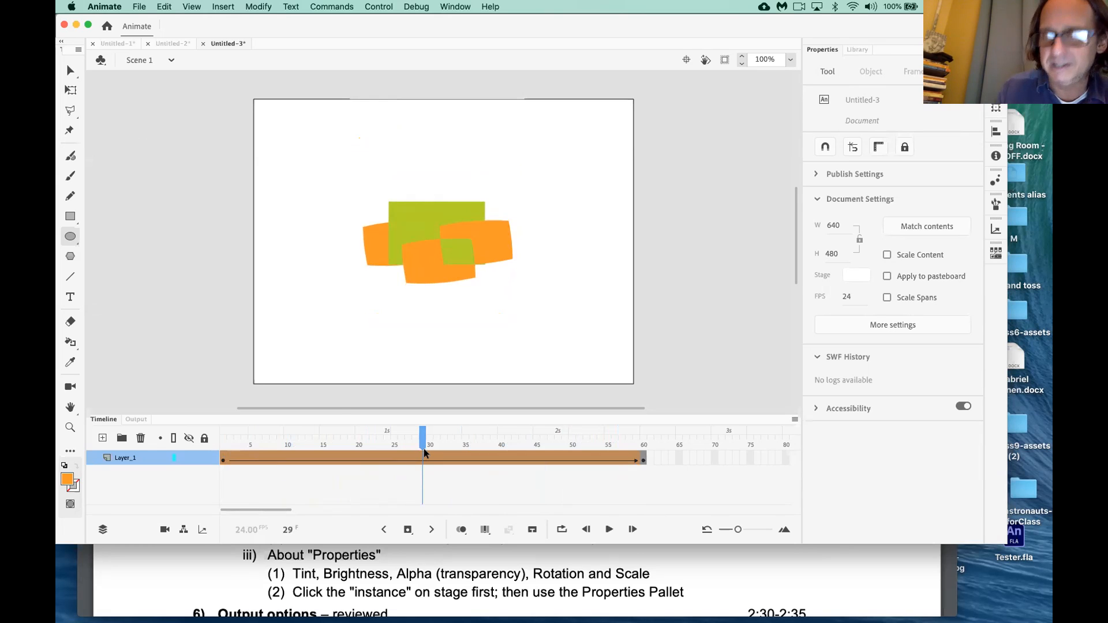
key("super+equal")
key("super+equal")
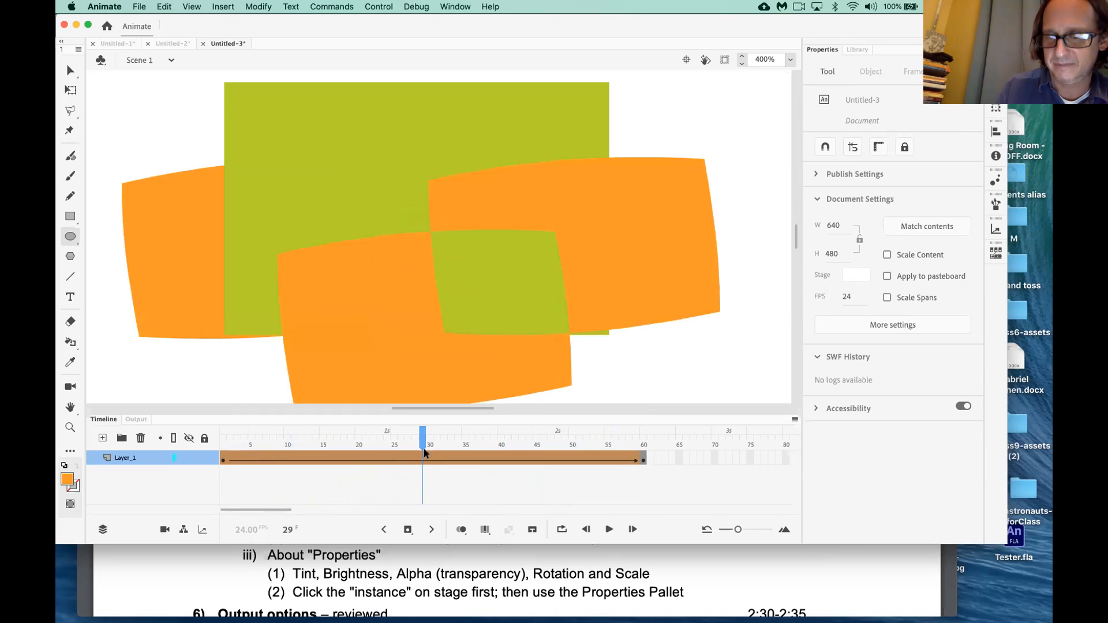
key("super+minus")
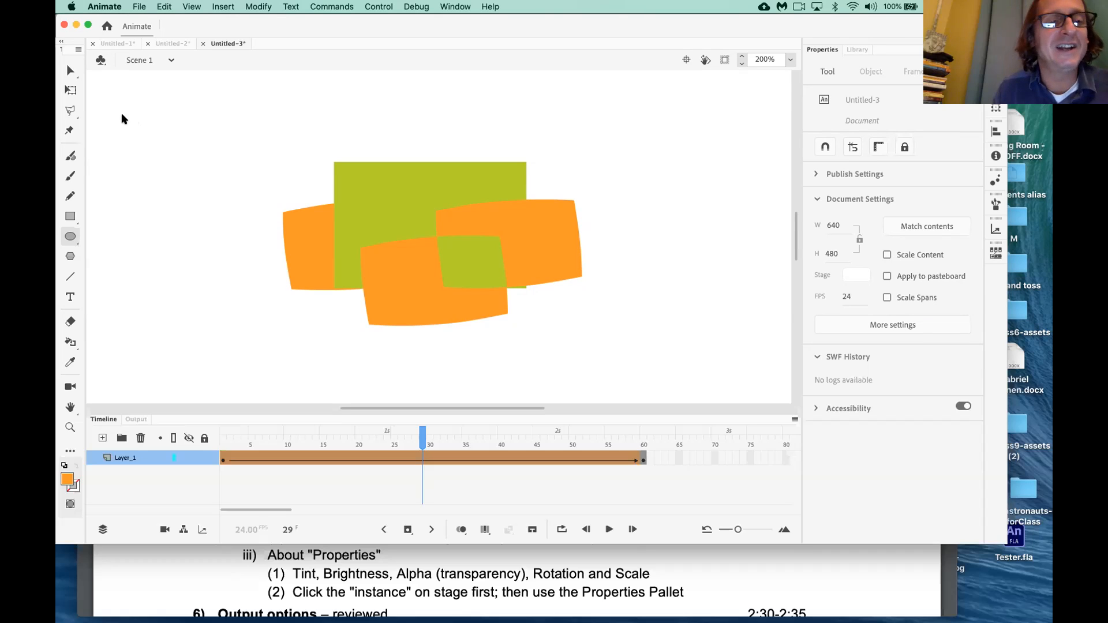
Delete the three orange ovals around the green rectangle on frame 1
left_click_drag(418, 437, 168, 415)
scroll(362, 272, "up", 6)
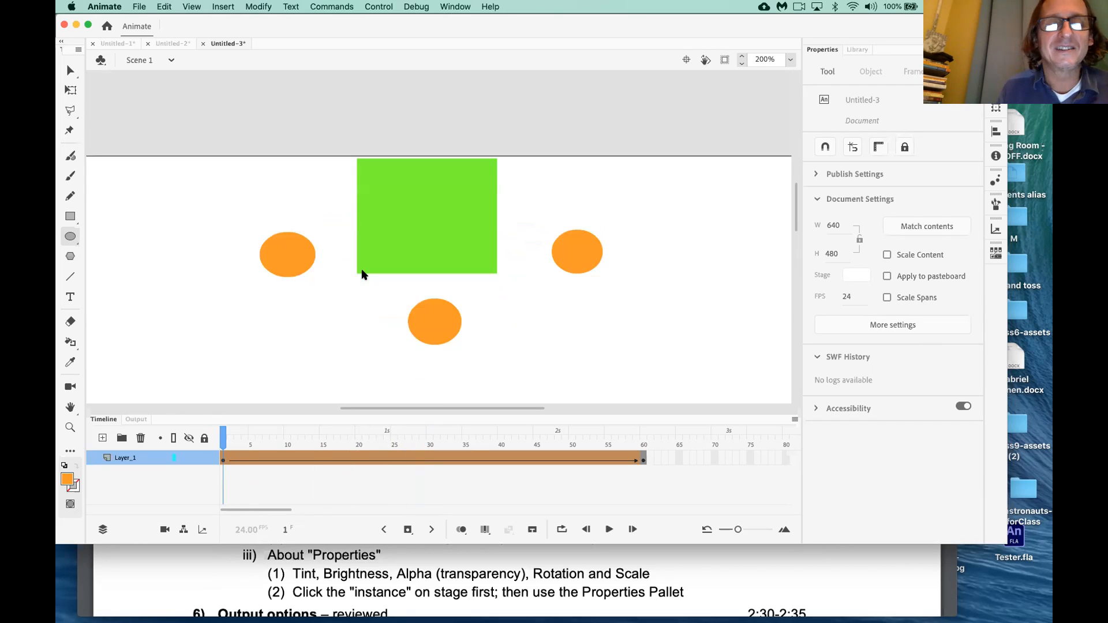
scroll(348, 257, "down", 3)
scroll(348, 257, "left", 2)
left_click(70, 70)
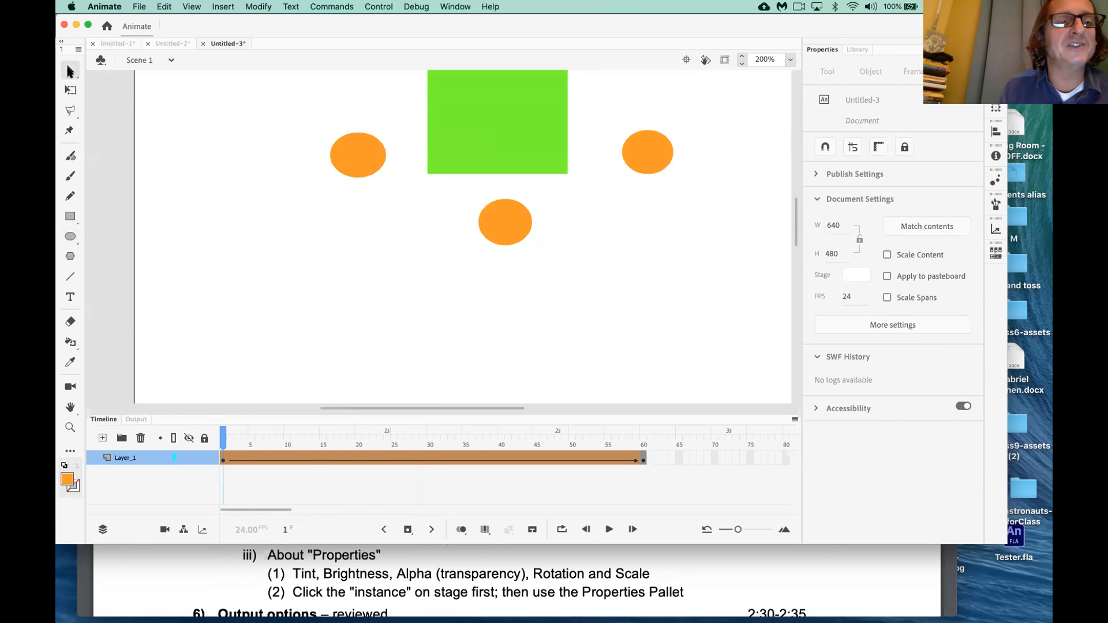
left_click(346, 168)
key("Delete")
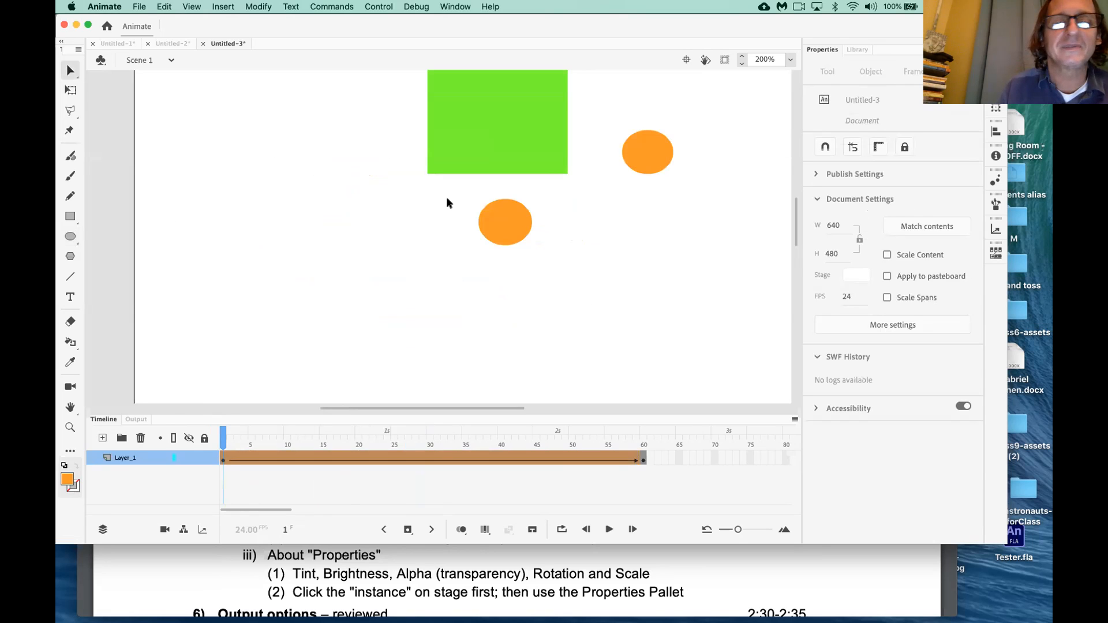
left_click(511, 228)
key("Delete")
left_click(636, 155)
key("Delete")
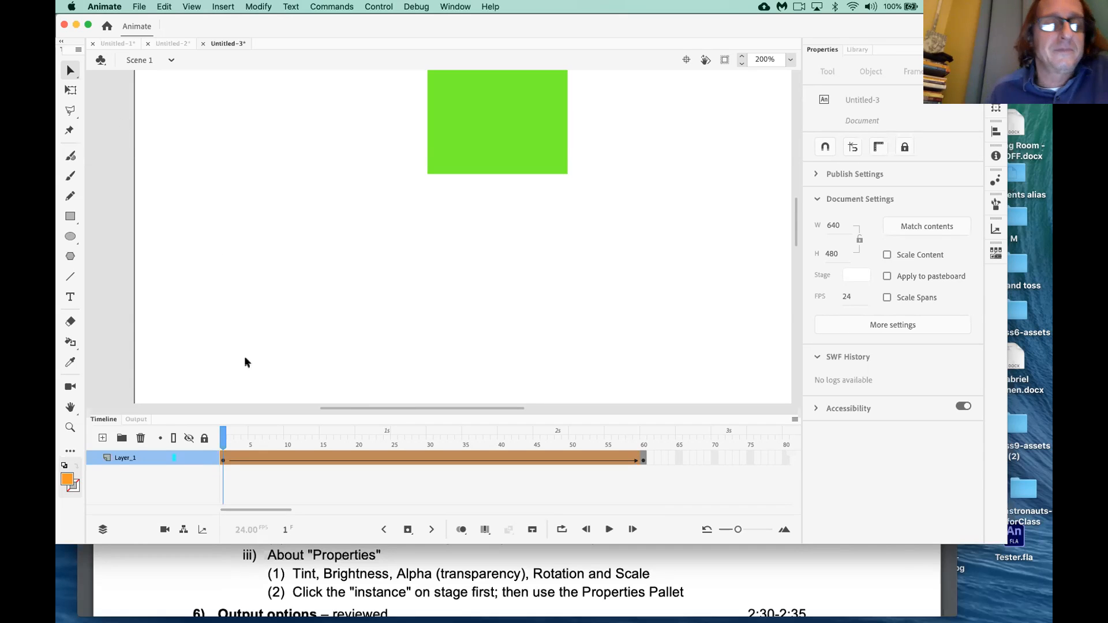
Zoom the stage out to 103% and compare the rectangles on frames 60 and 1
left_click(224, 461)
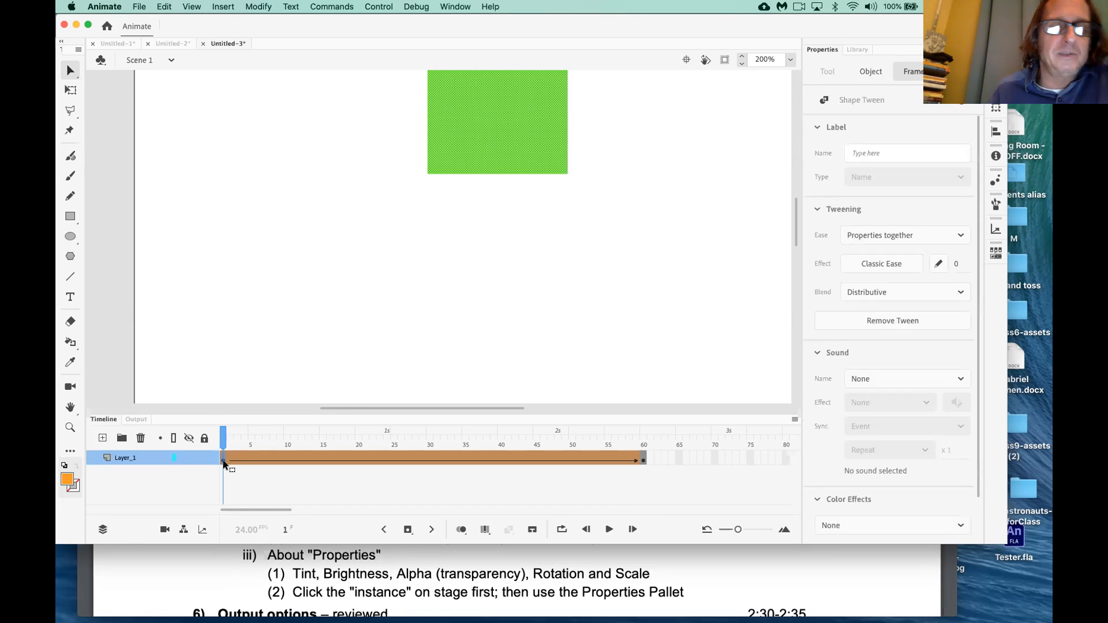
left_click(741, 62)
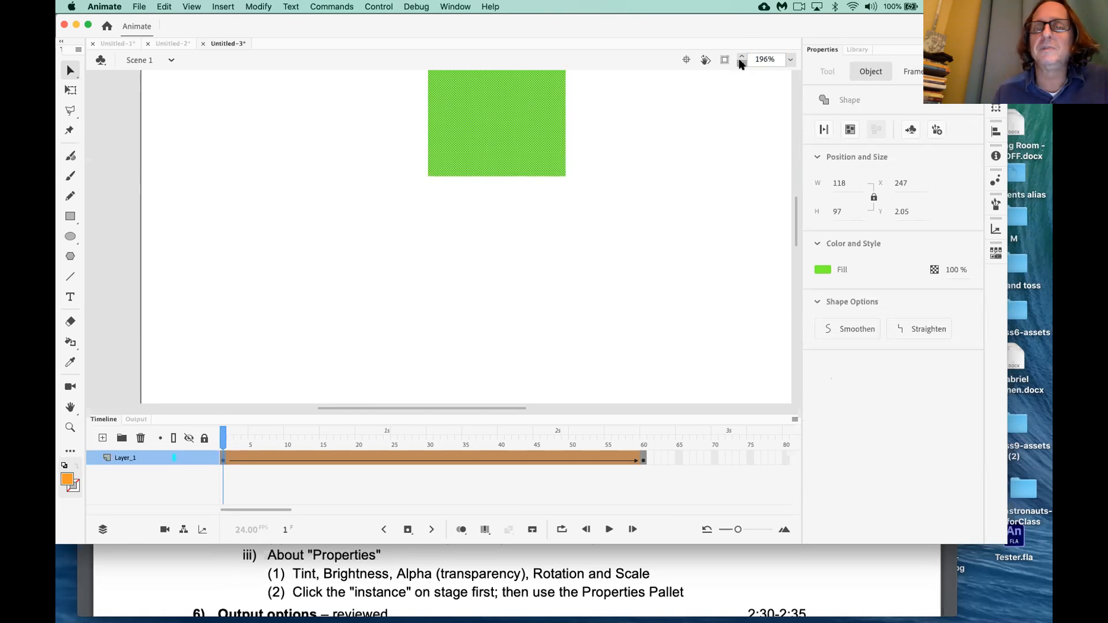
left_click(742, 63)
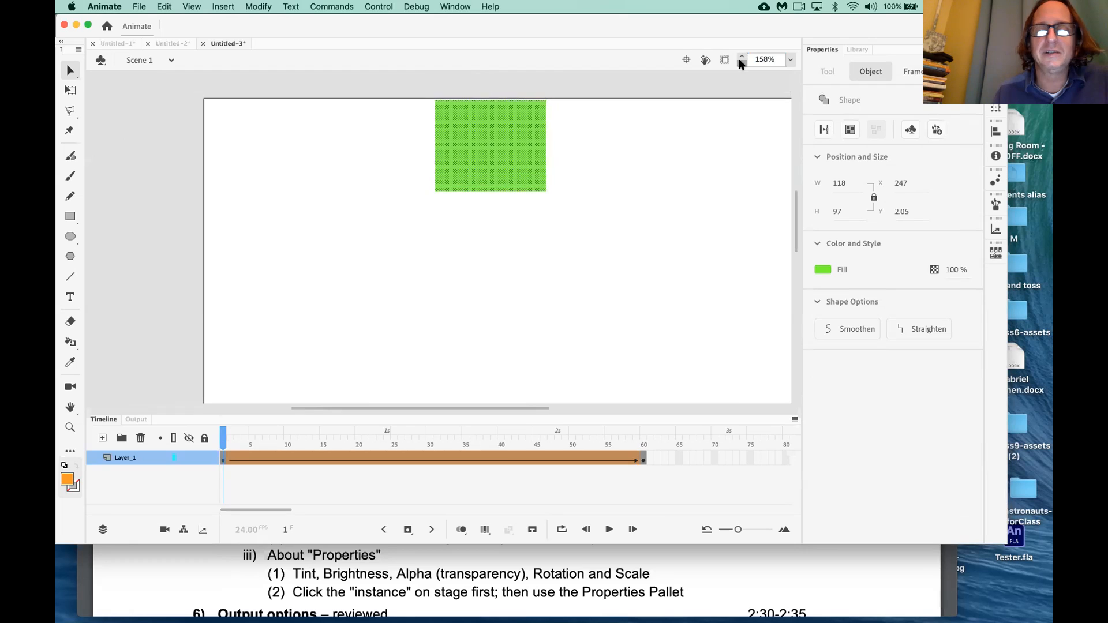
left_click(741, 62)
left_click(742, 63)
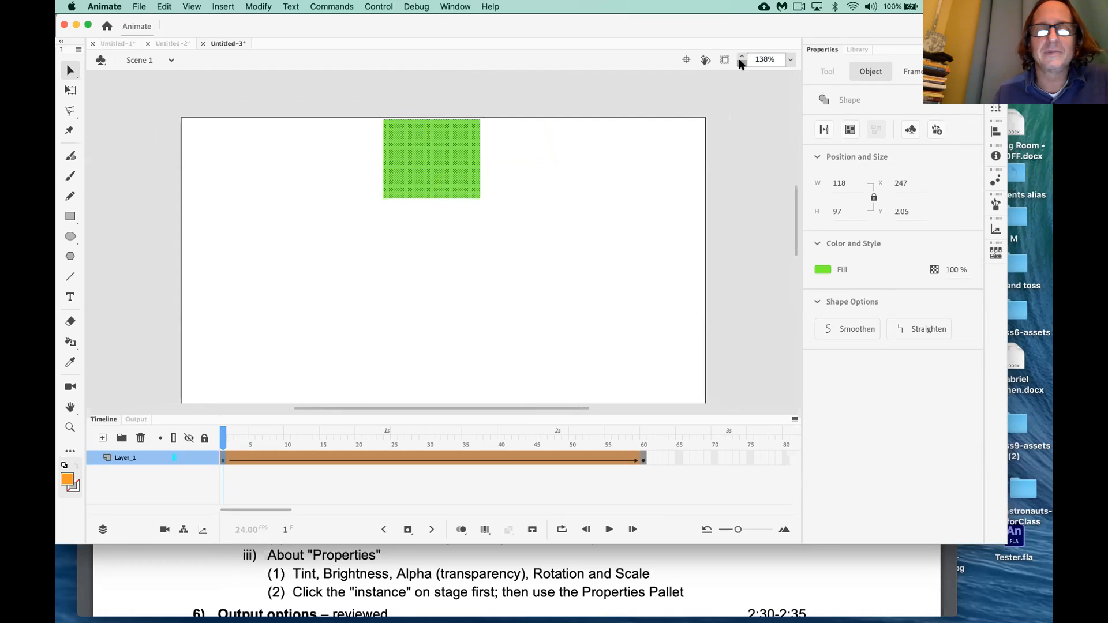
left_click(593, 237)
left_click_drag(584, 235, 593, 214)
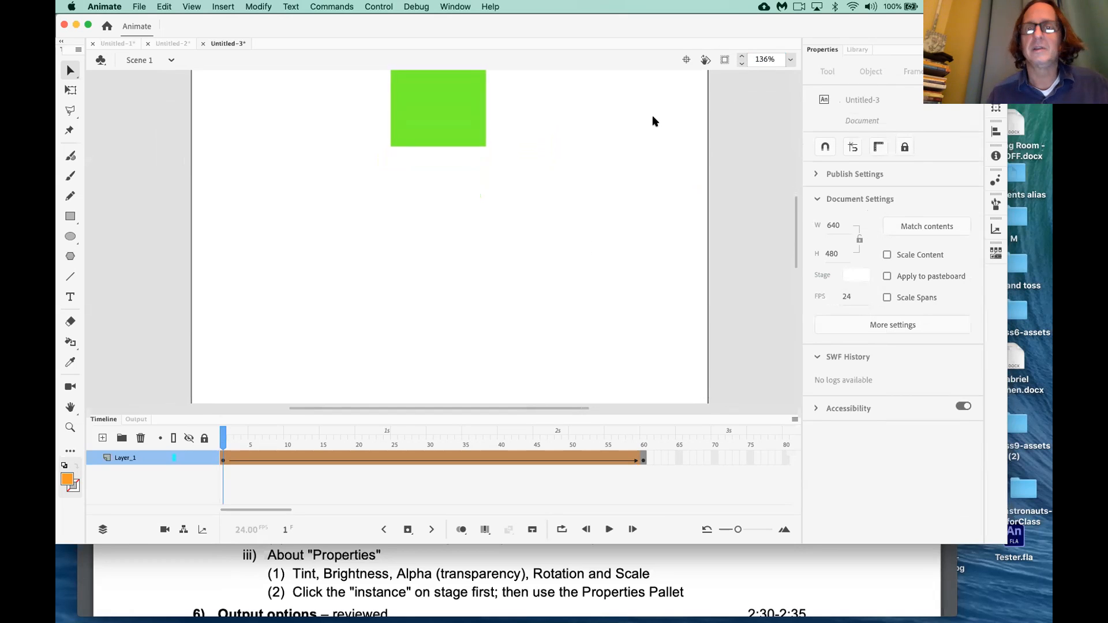
left_click(742, 63)
left_click(741, 62)
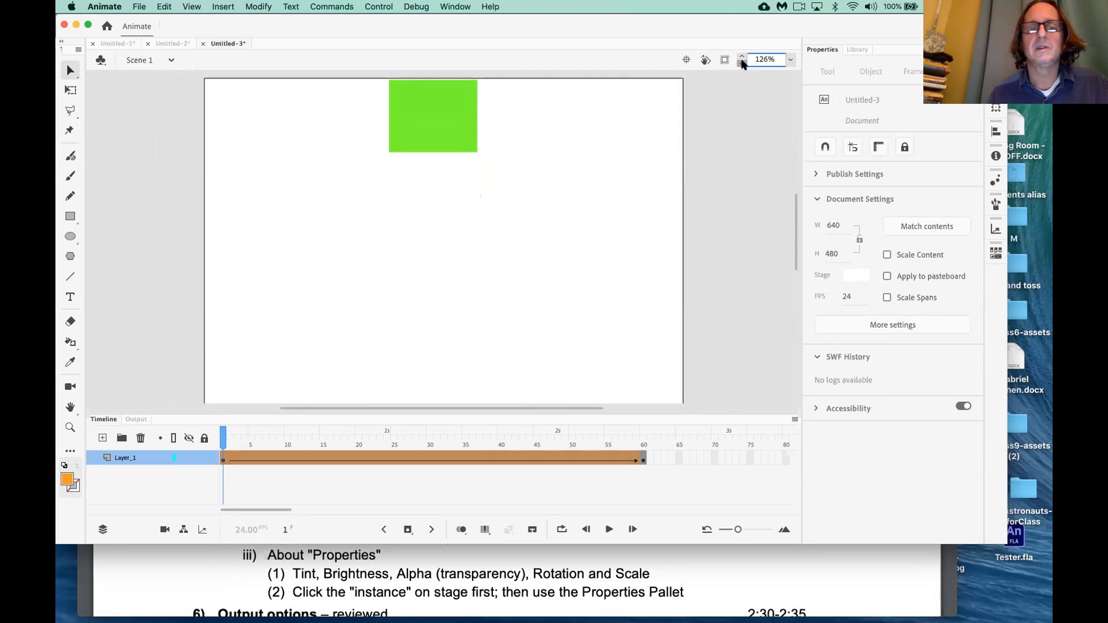
left_click(742, 62)
left_click(741, 62)
left_click(742, 62)
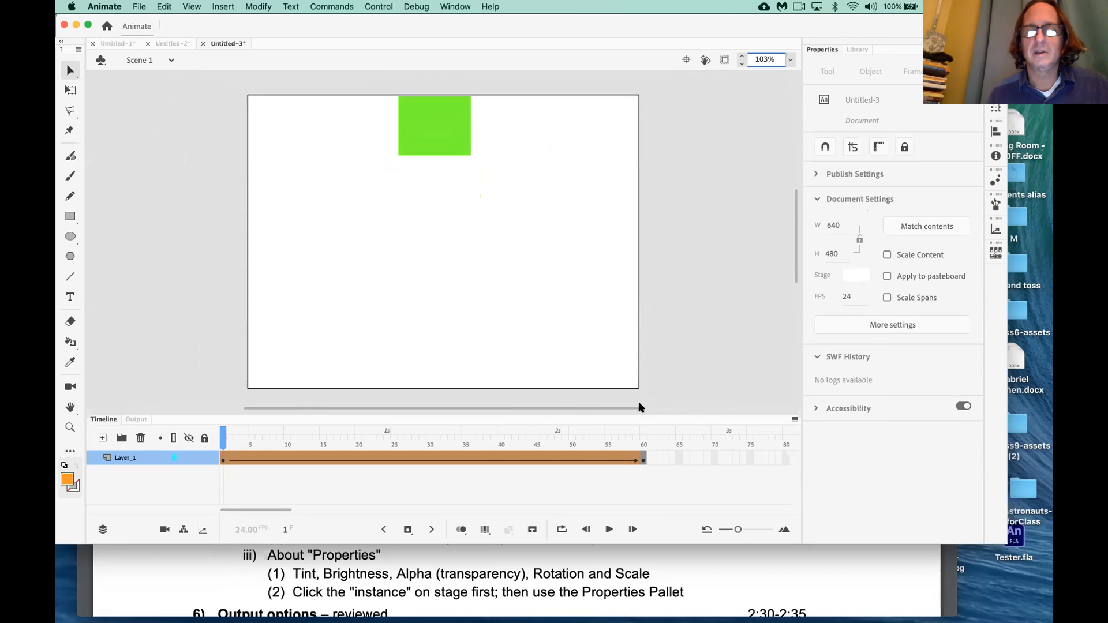
left_click(643, 441)
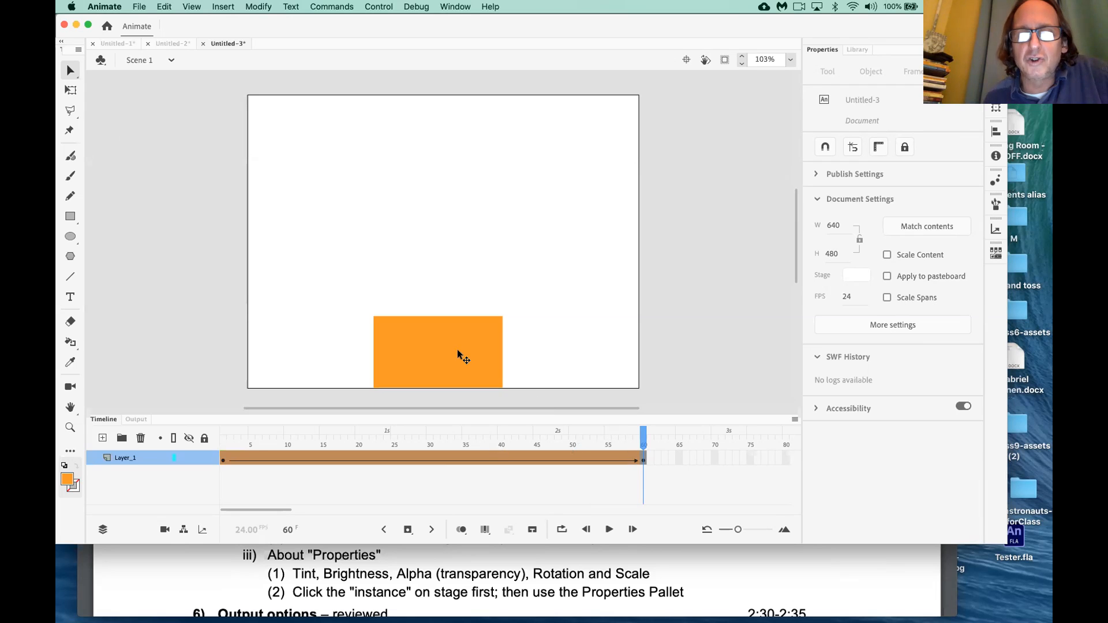
left_click(224, 436)
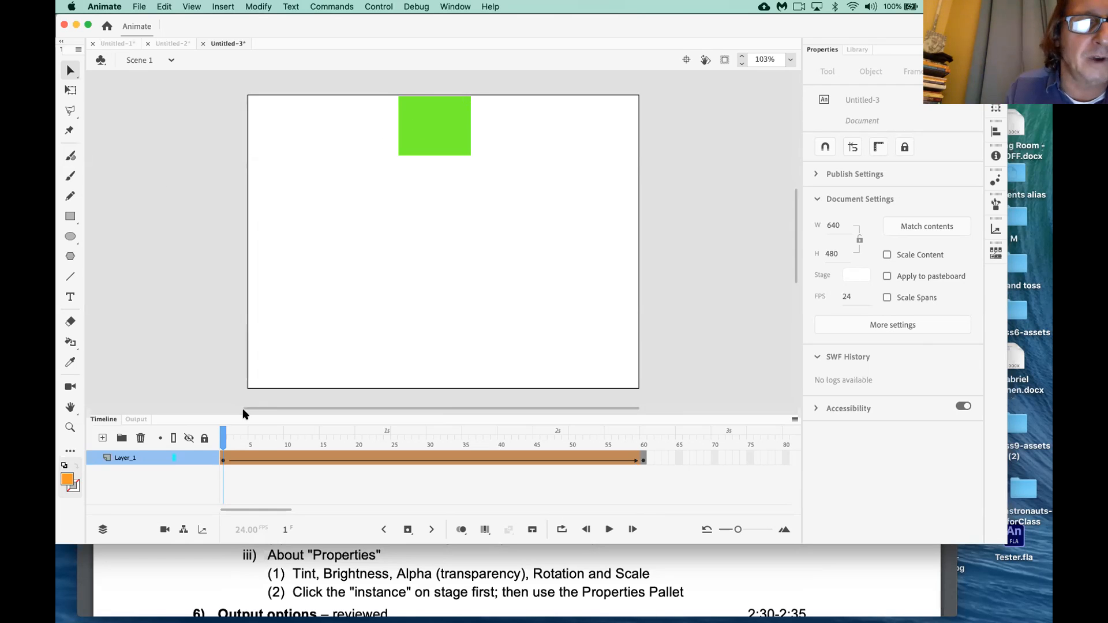
Draw an orange oval about 67 × 58 px inside the green rectangle on frame 1 and play the tween
mouse_move(225, 435)
left_mouse_down()
mouse_move(273, 436)
mouse_move(223, 436)
left_mouse_up()
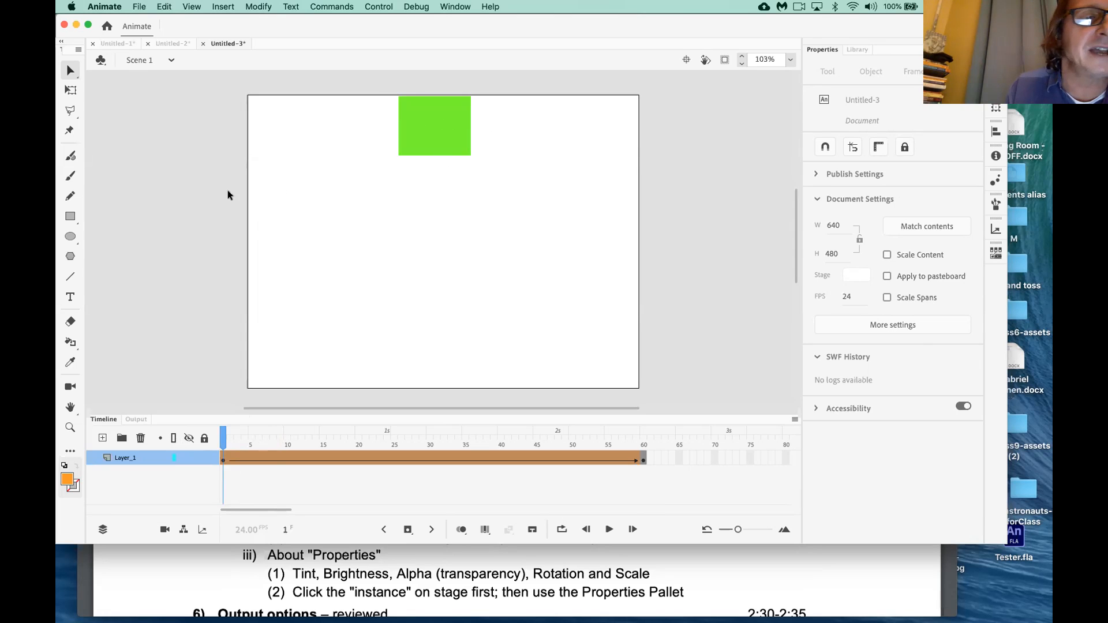
left_click(71, 237)
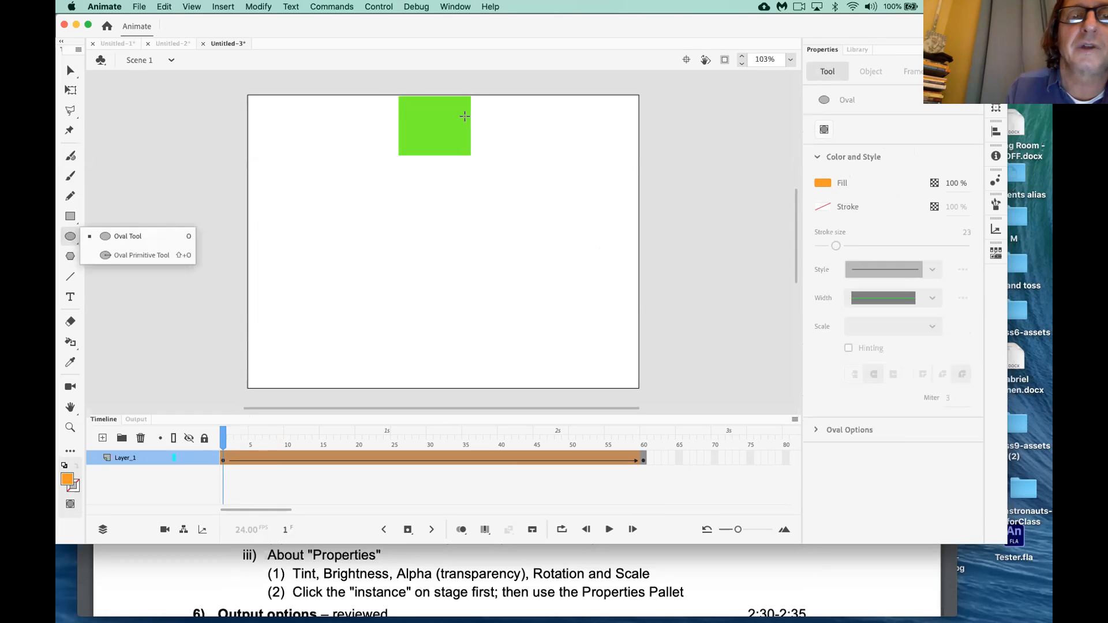
left_click_drag(416, 107, 457, 143)
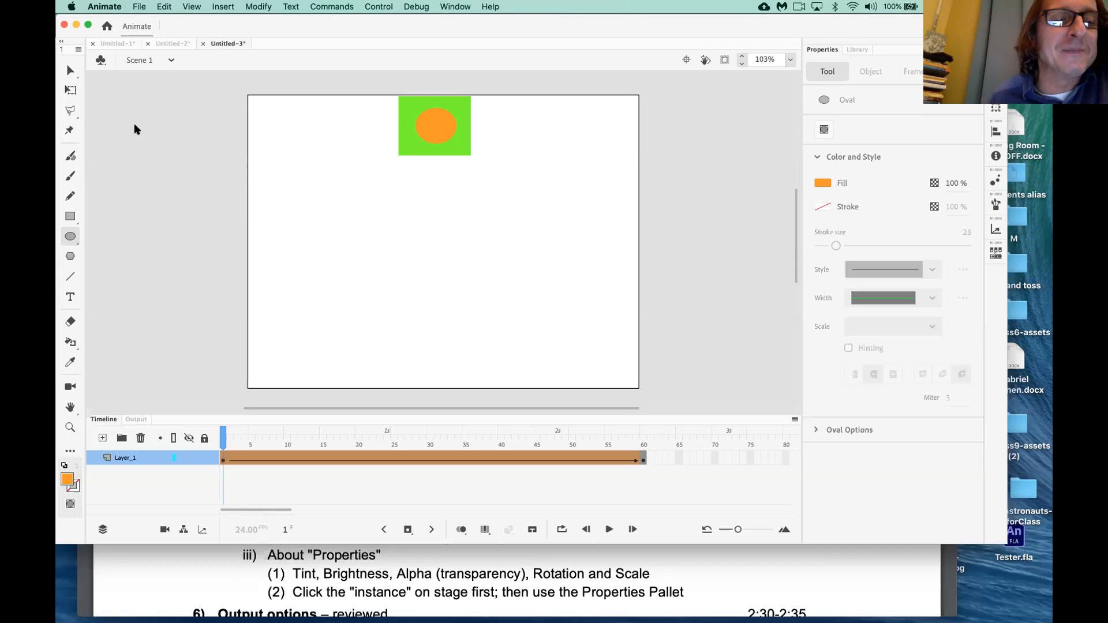
left_click(223, 438)
key("Return")
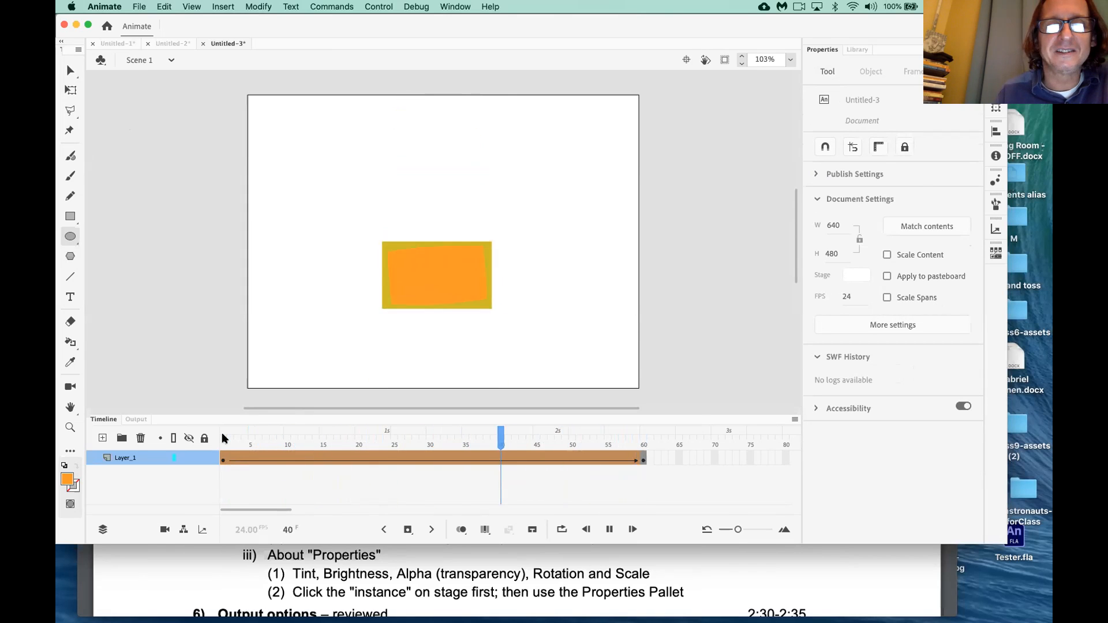
left_click(222, 432)
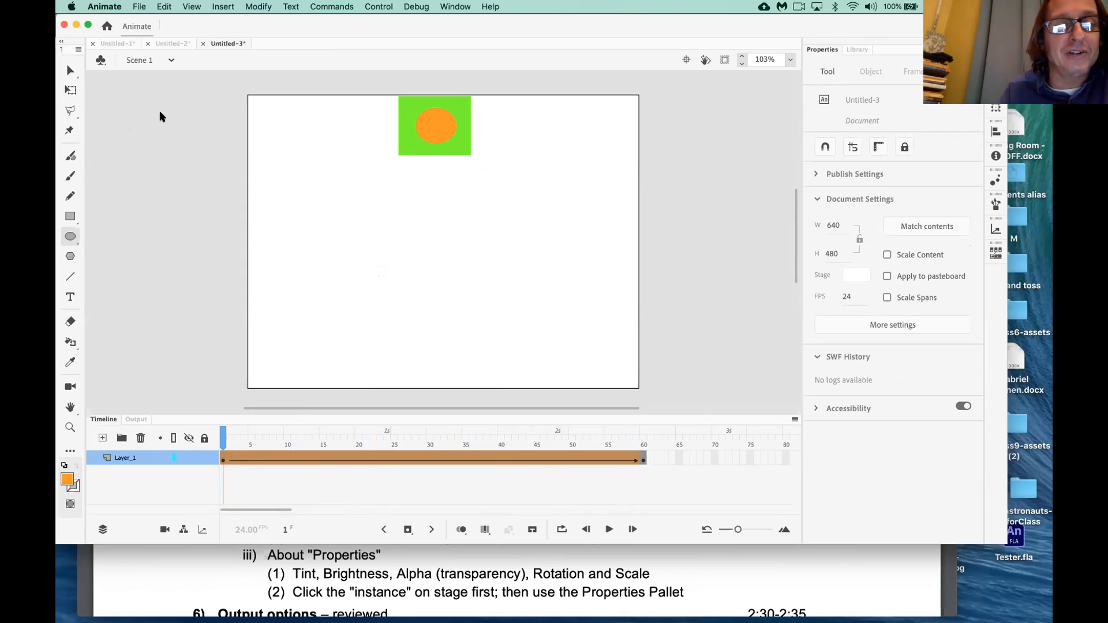
Delete the orange oval on frame 1 to cut an oval hole in the green rectangle
left_click(70, 72)
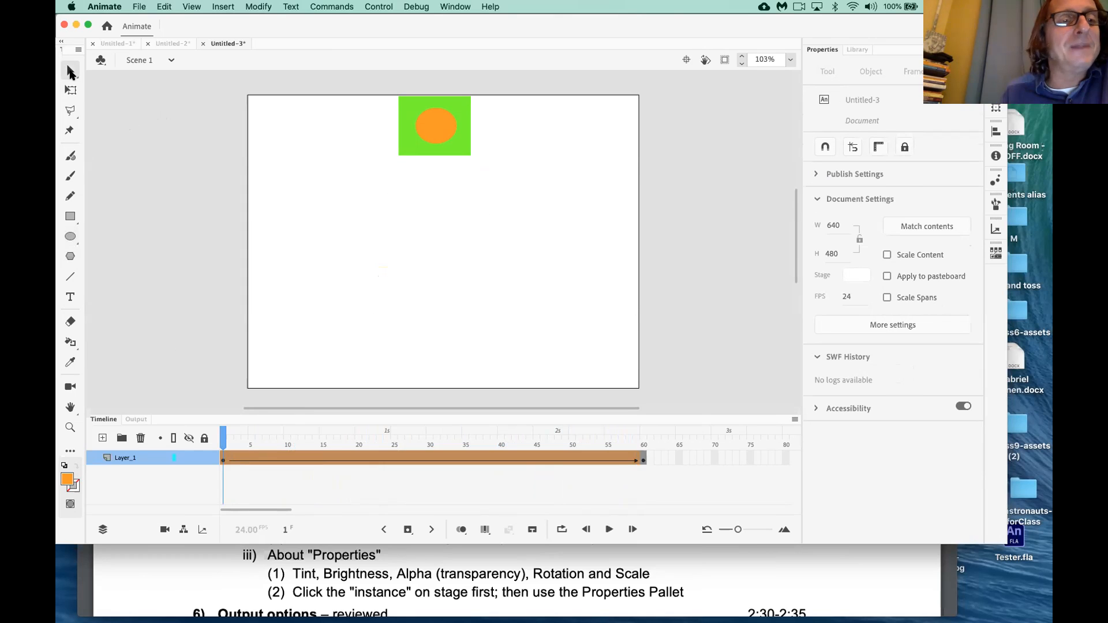
left_click(440, 129)
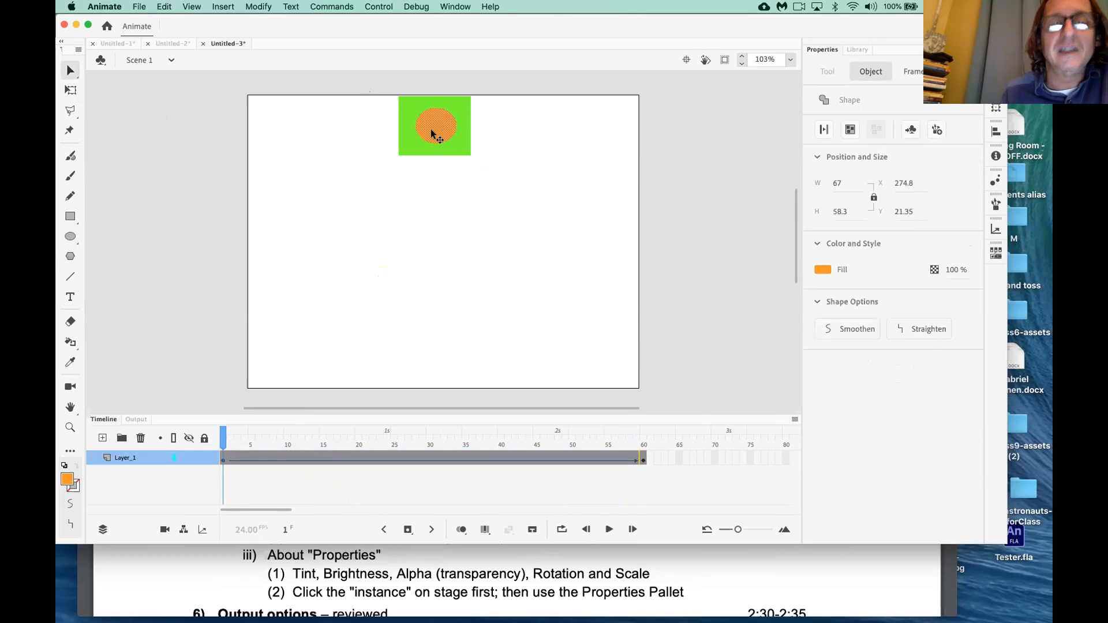
key("Delete")
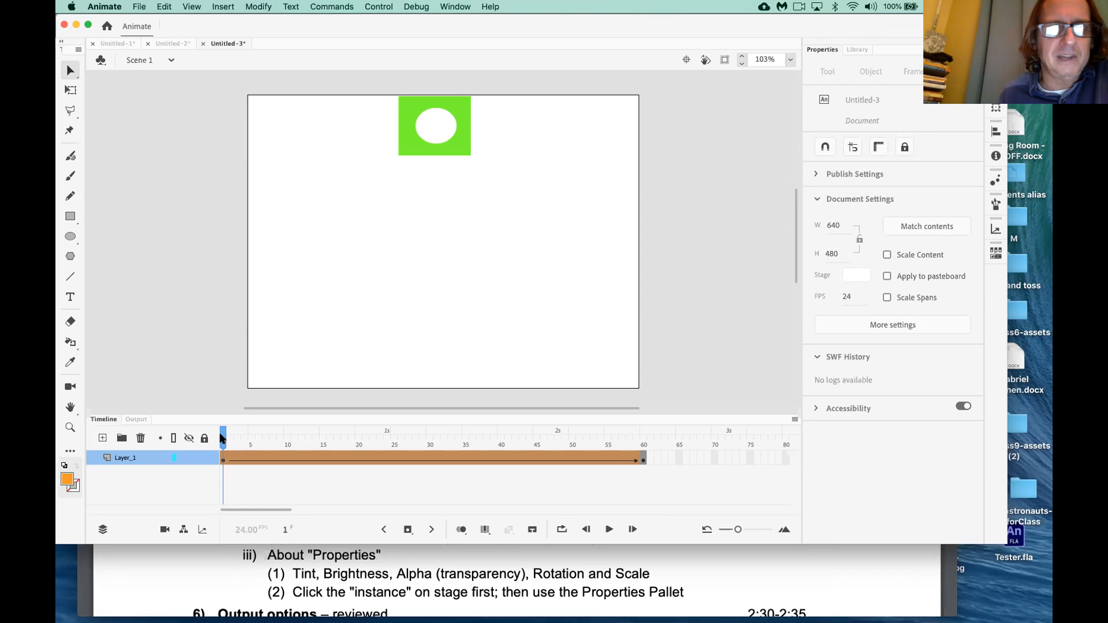
Play the shape tween with the oval hole and return the playhead to frame 1
key("Return")
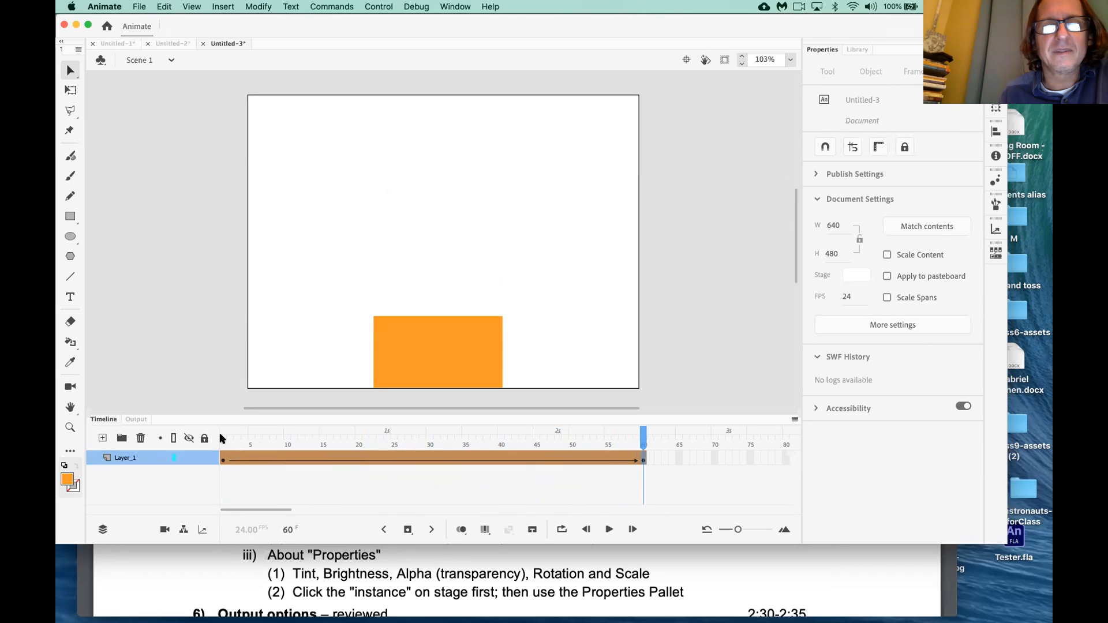
left_click(229, 442)
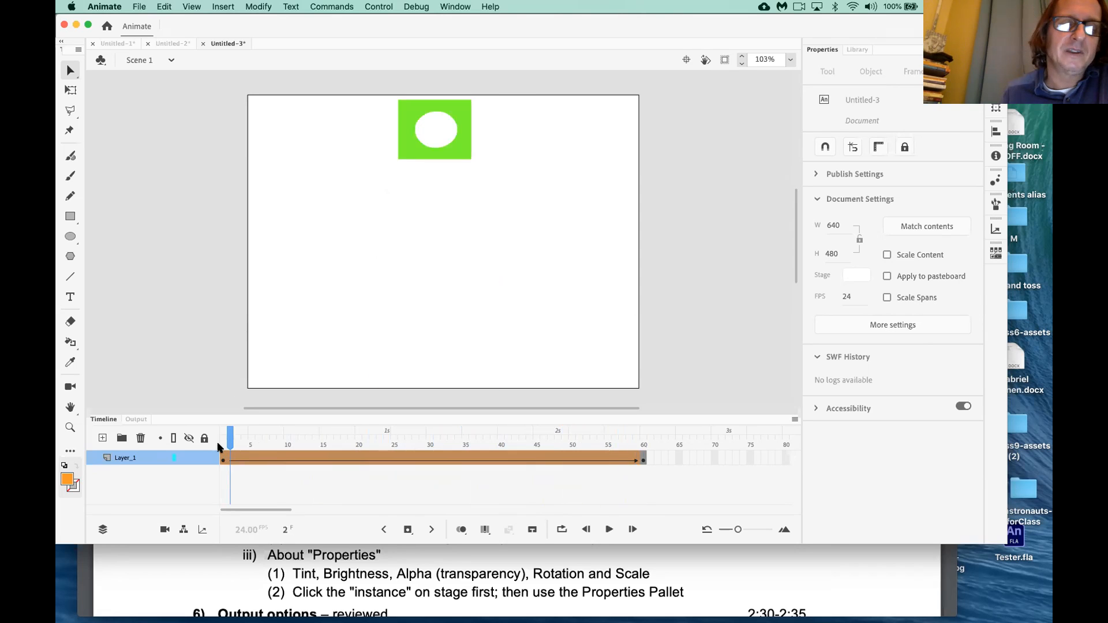
left_click_drag(231, 445, 99, 434)
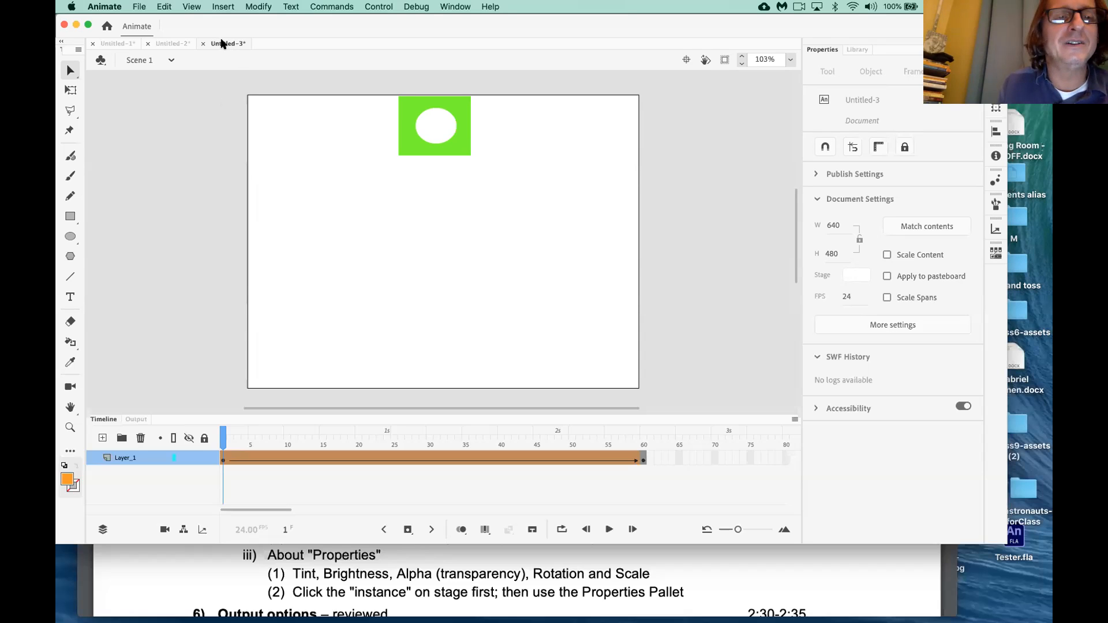
Close the documents Untitled-3, Untitled-2 and Untitled-1 without saving their changes
left_click(203, 43)
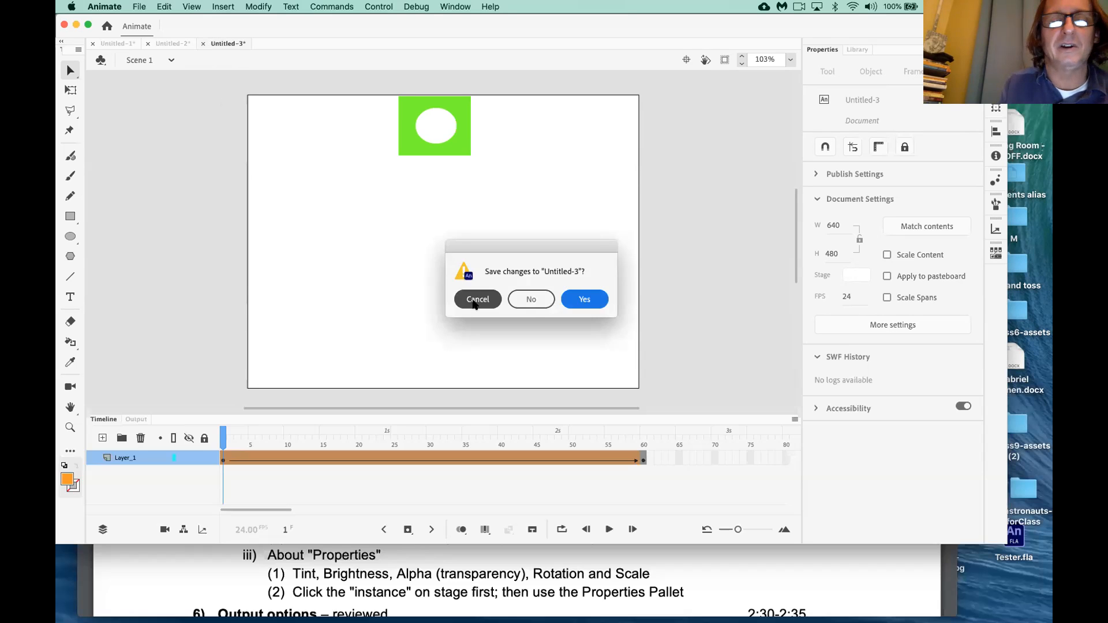
left_click(531, 298)
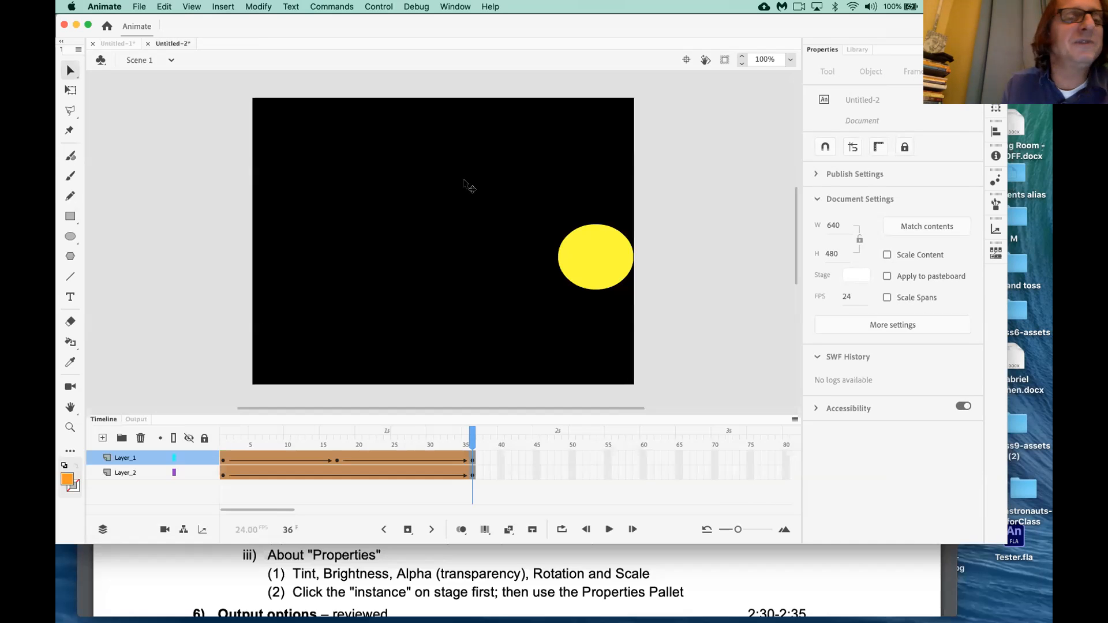
left_click(149, 44)
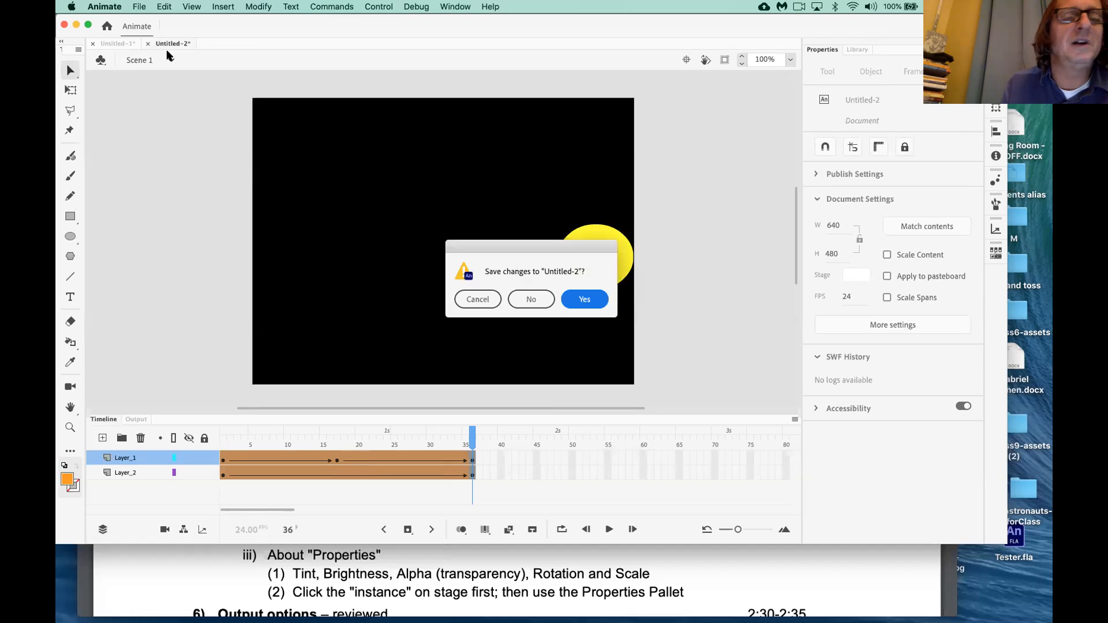
left_click(531, 298)
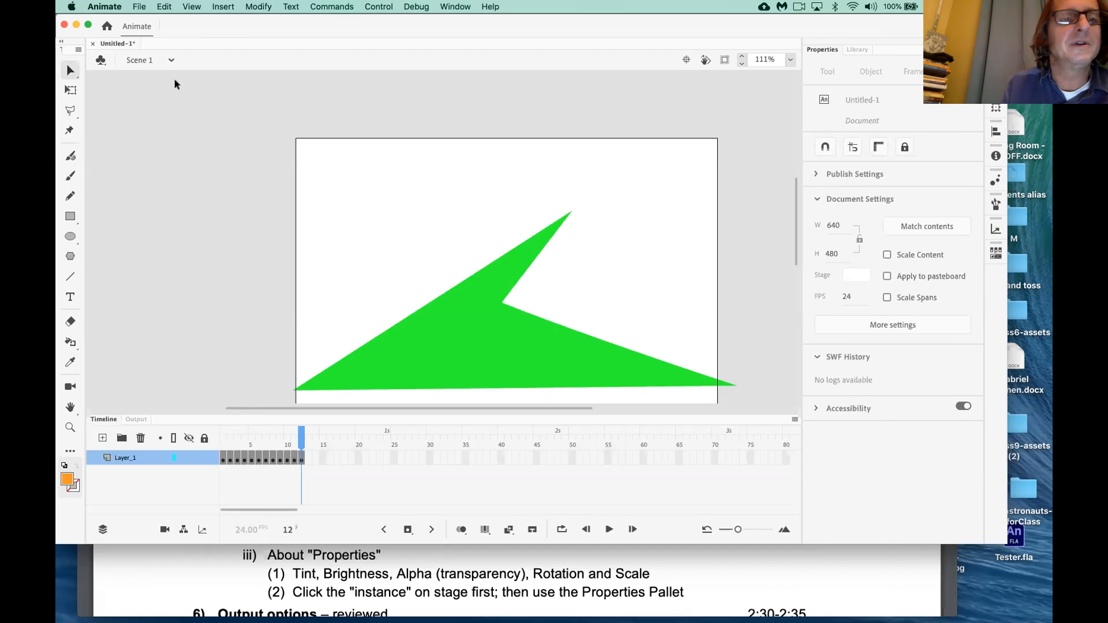
left_click(93, 44)
left_click(530, 299)
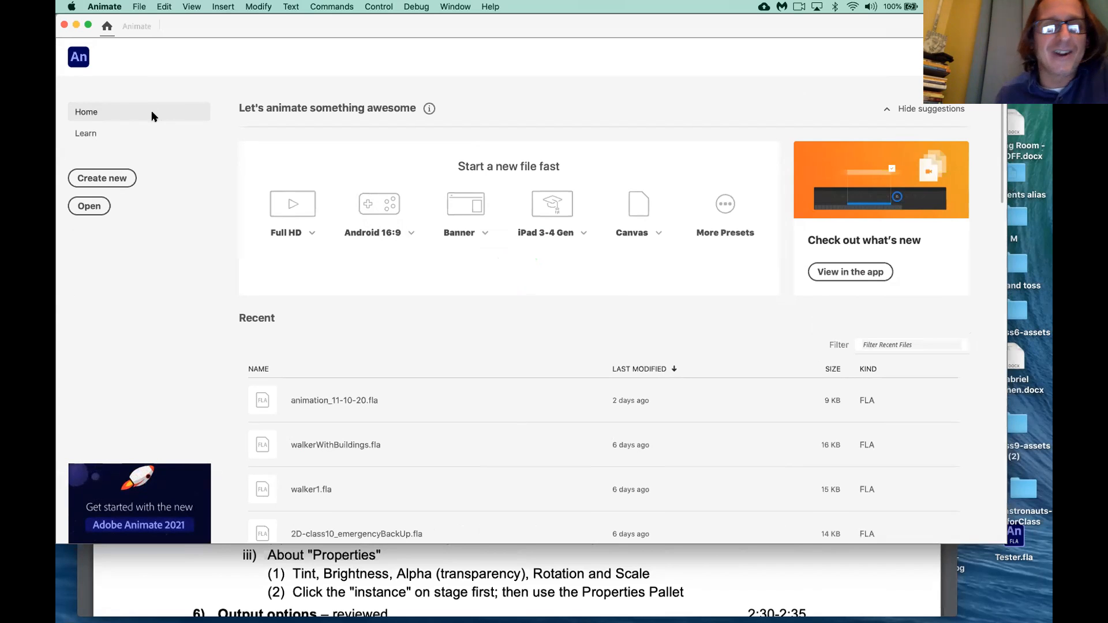
Create a new Standard 640 × 480 document at 24 fps with platform type ActionScript 3.0
left_click(139, 7)
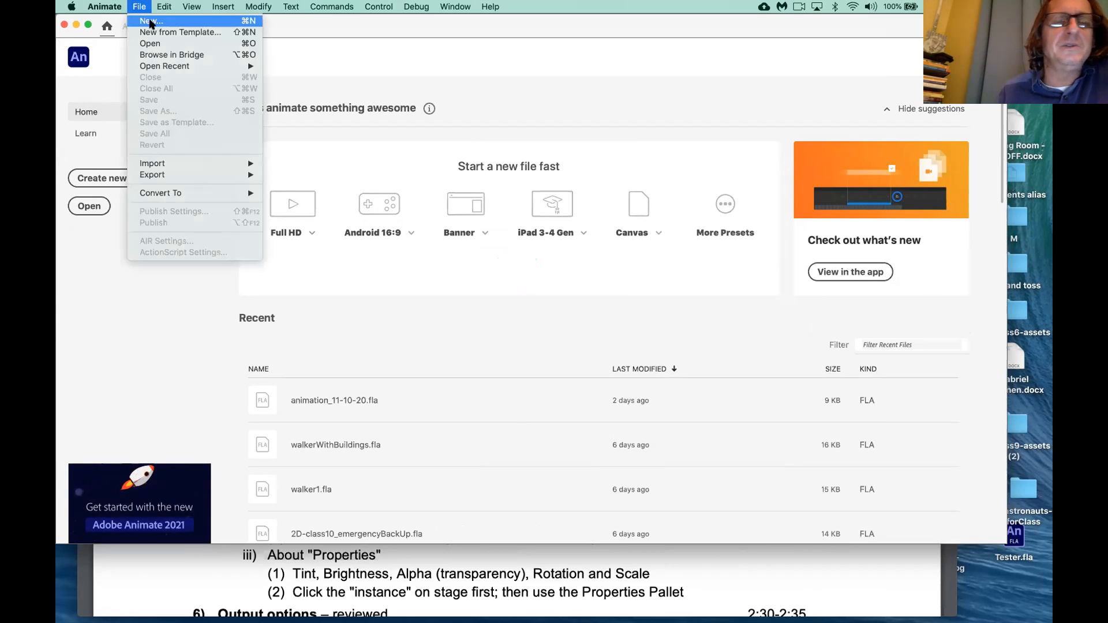
left_click(150, 22)
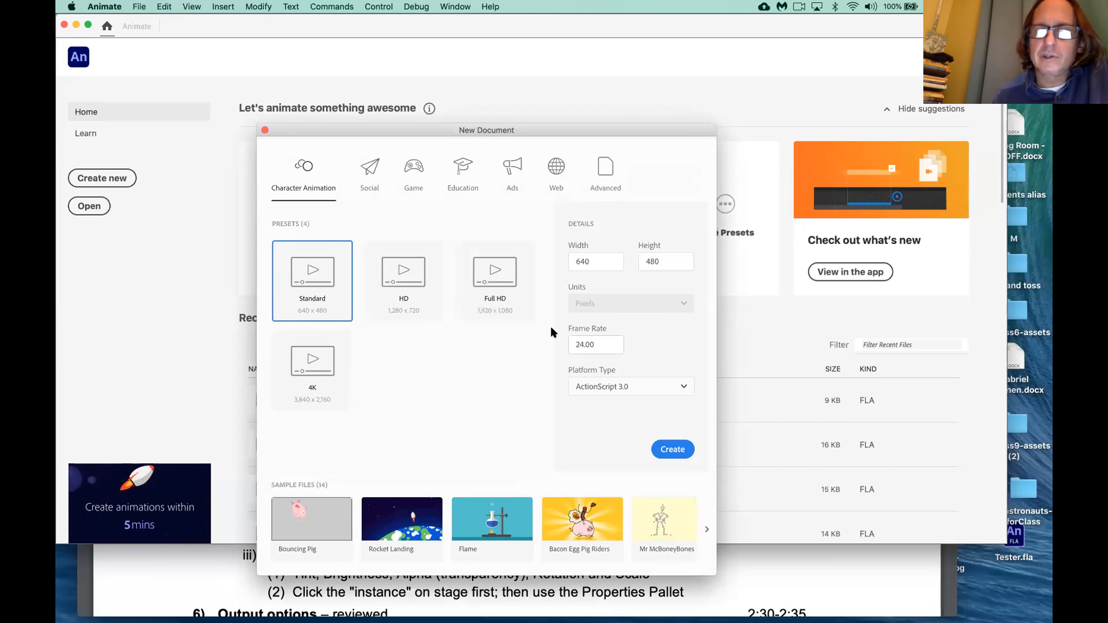
left_click(677, 448)
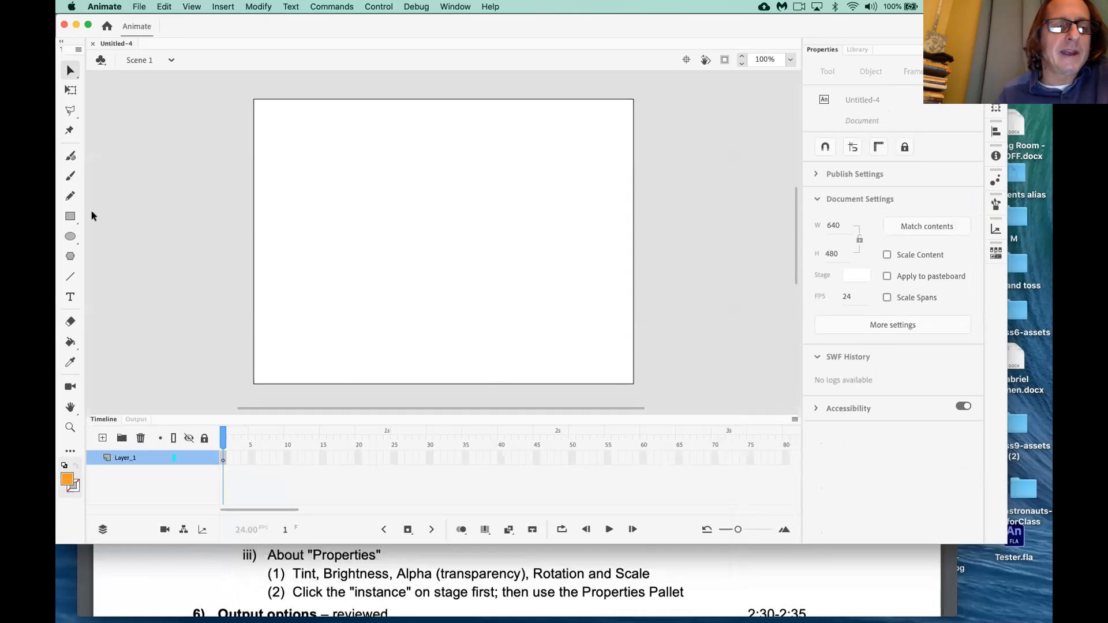
Draw an orange rectangle without stroke, about 129 × 122 px, in the upper-left corner of the stage
left_click(70, 217)
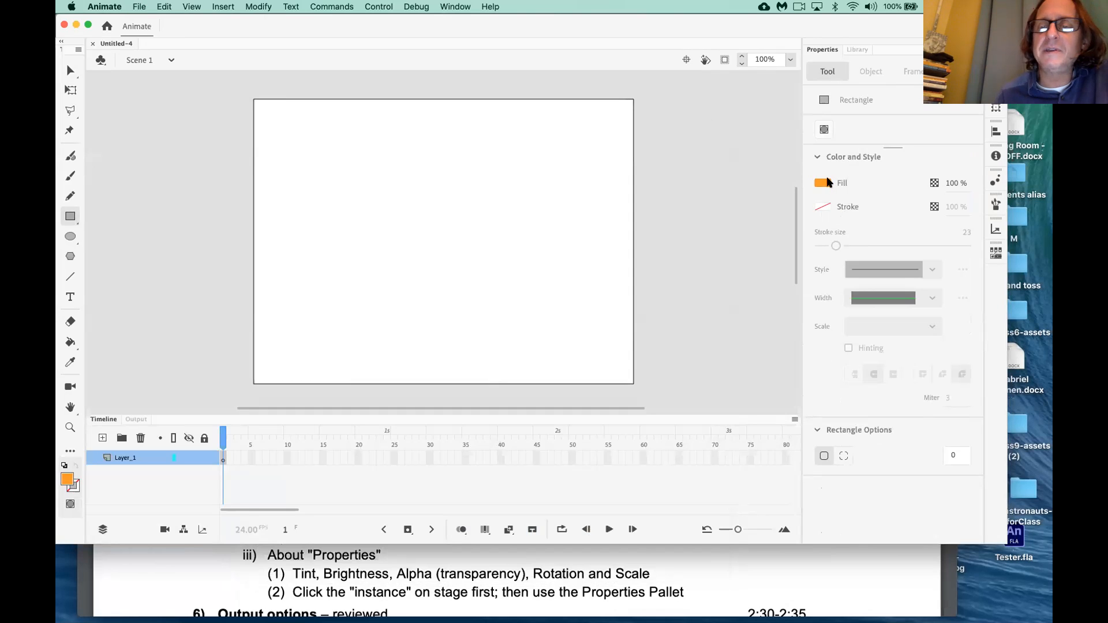
left_click(824, 207)
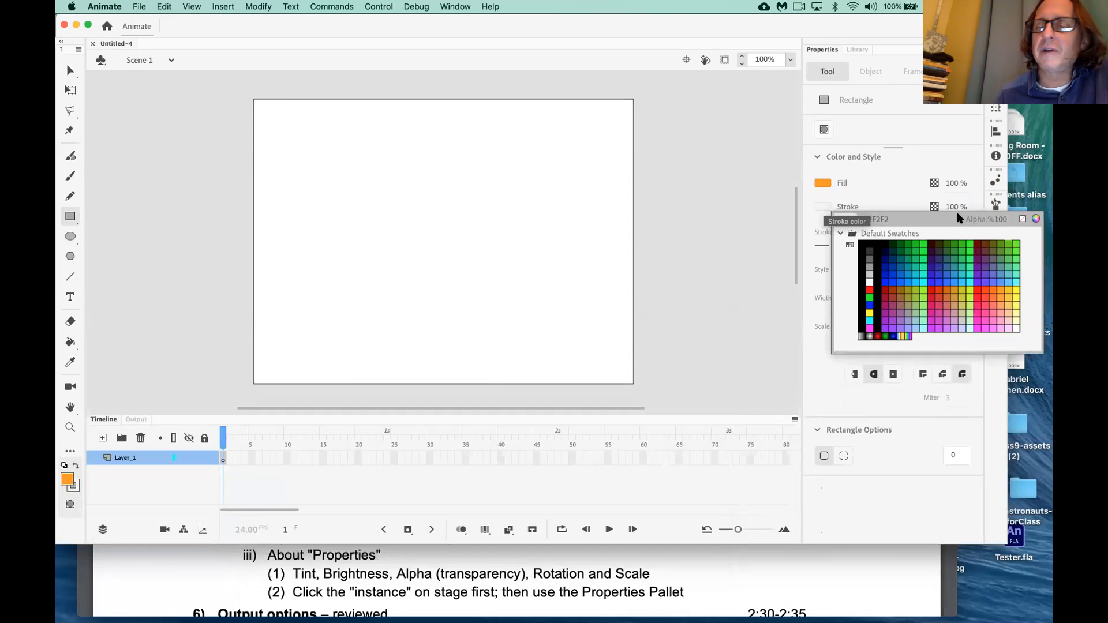
left_click(1023, 219)
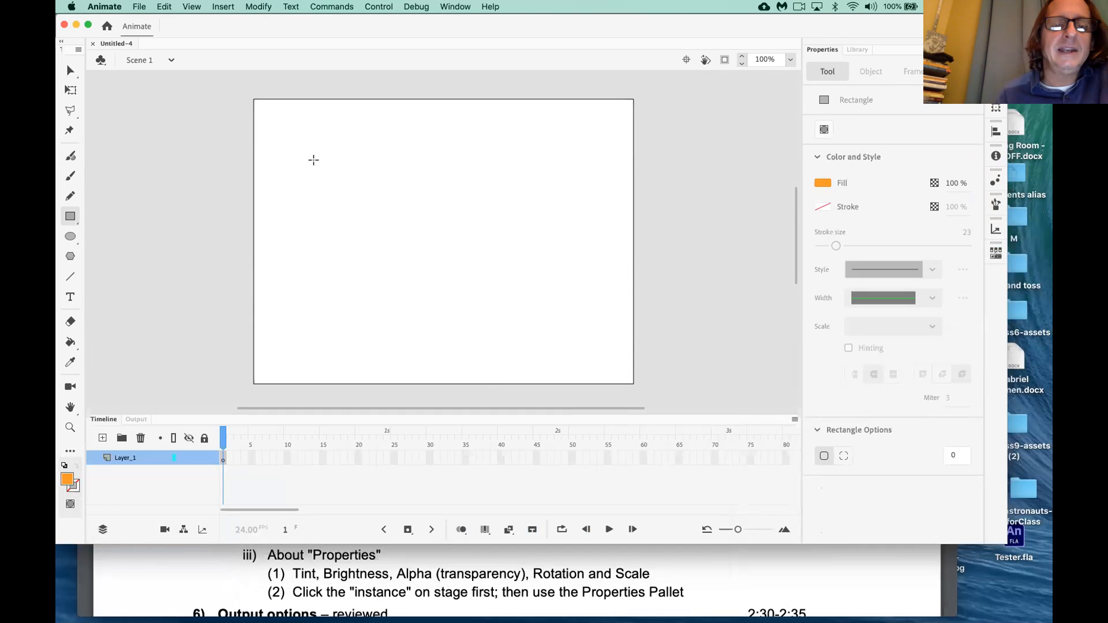
left_click_drag(329, 172, 251, 102)
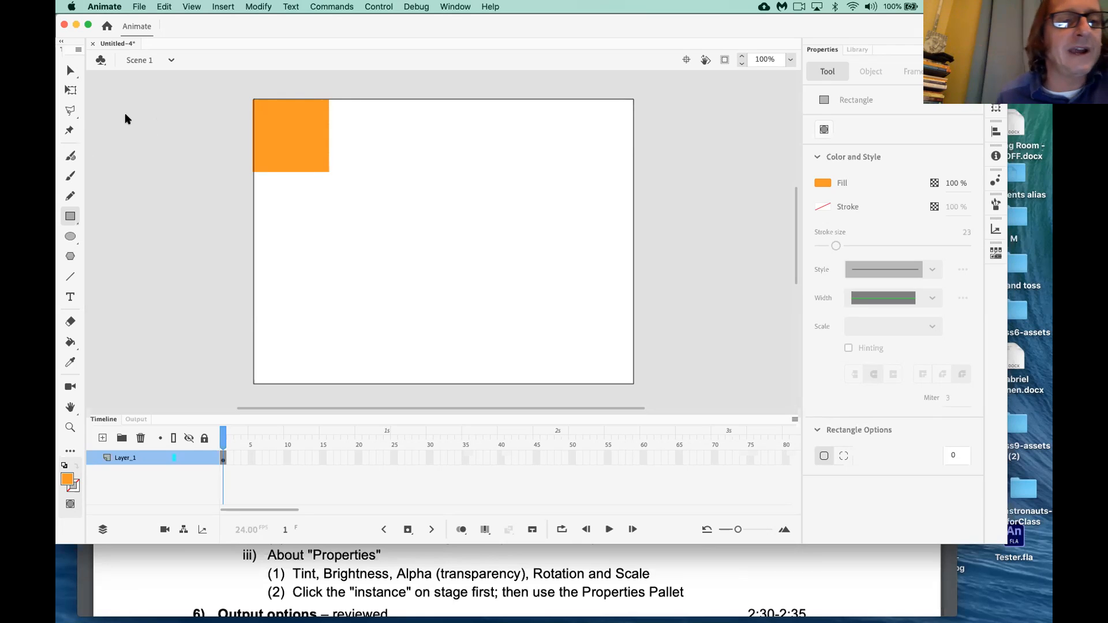
Convert the orange rectangle to a Graphic symbol named "box"
left_click(72, 70)
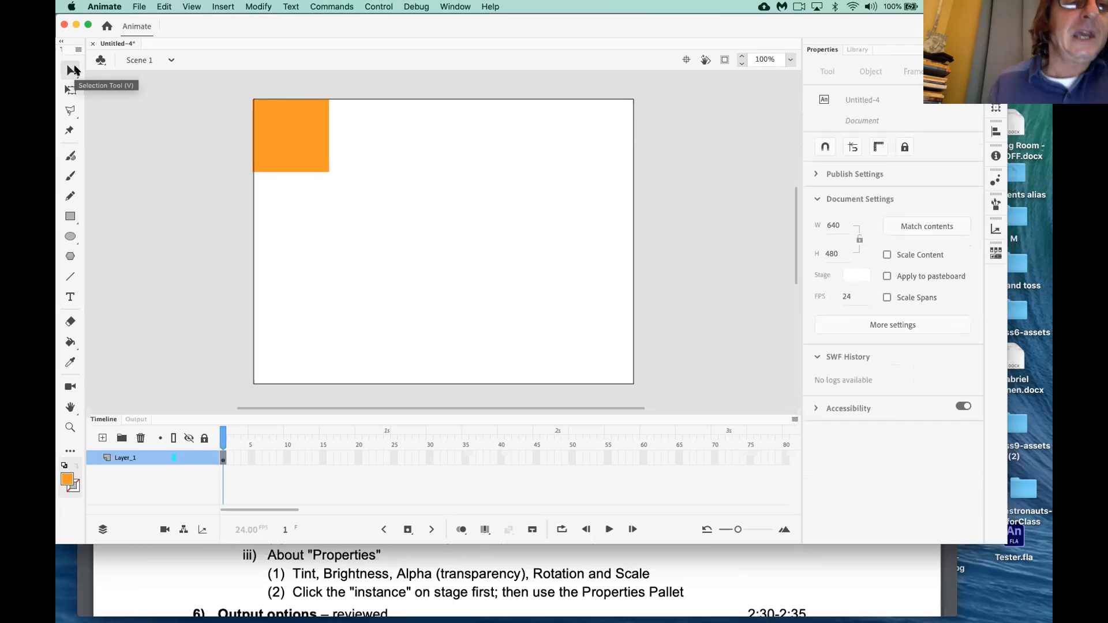
left_click(281, 152)
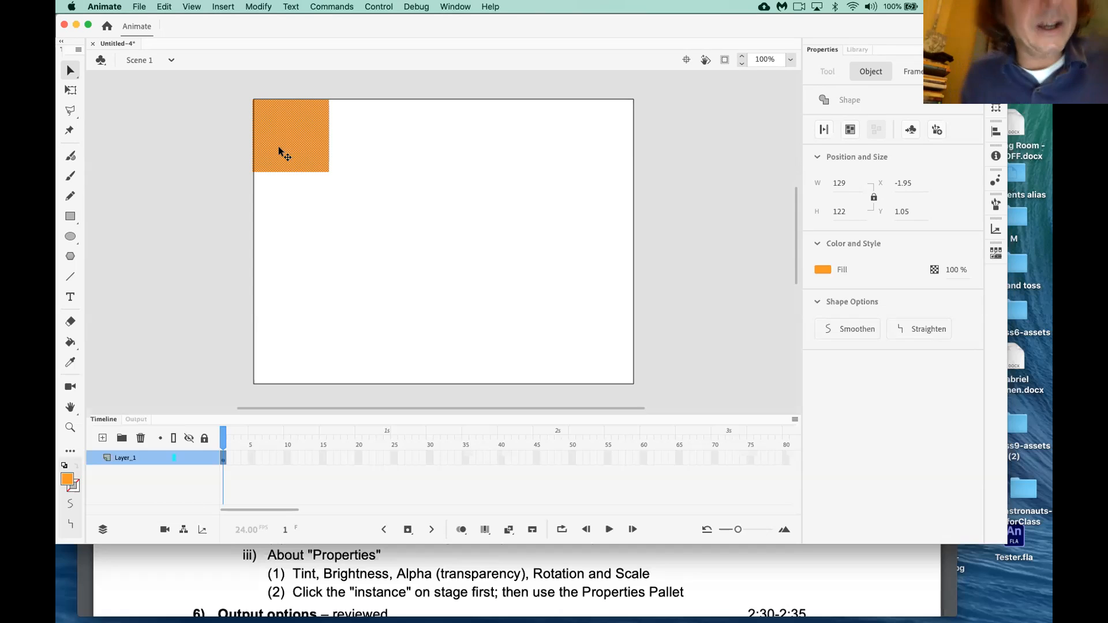
right_click(297, 157)
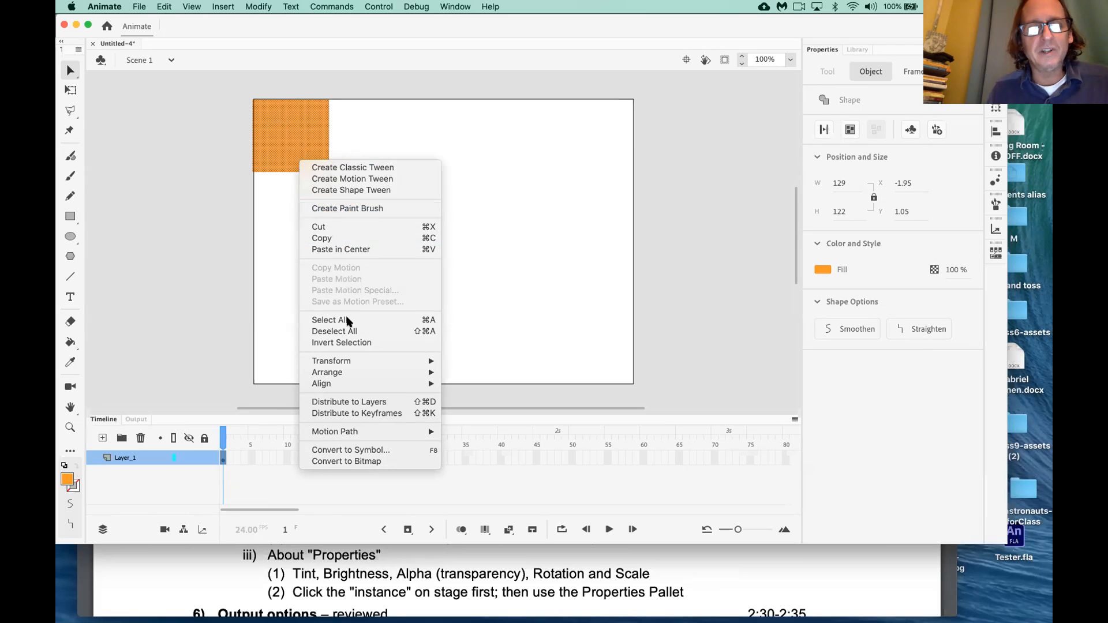
left_click(387, 451)
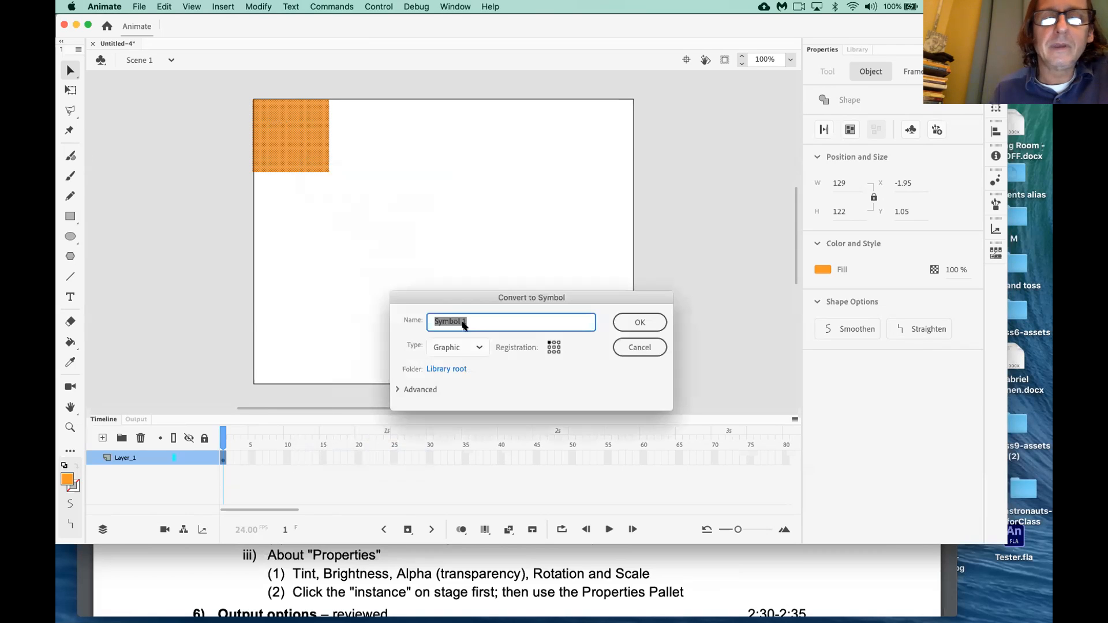
left_click_drag(494, 301, 452, 164)
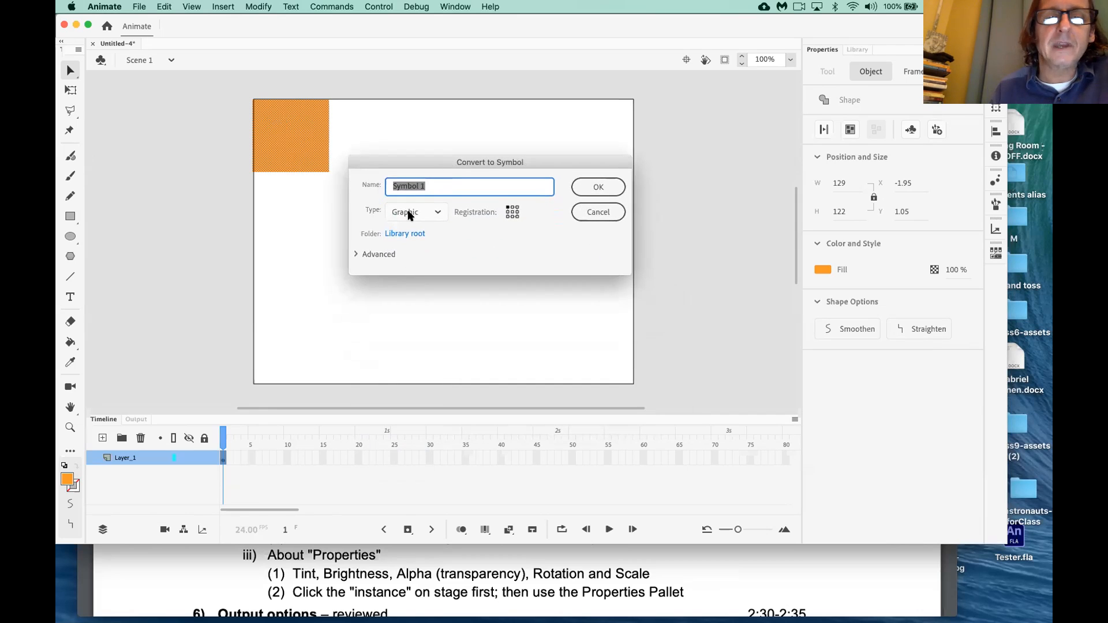
type("box")
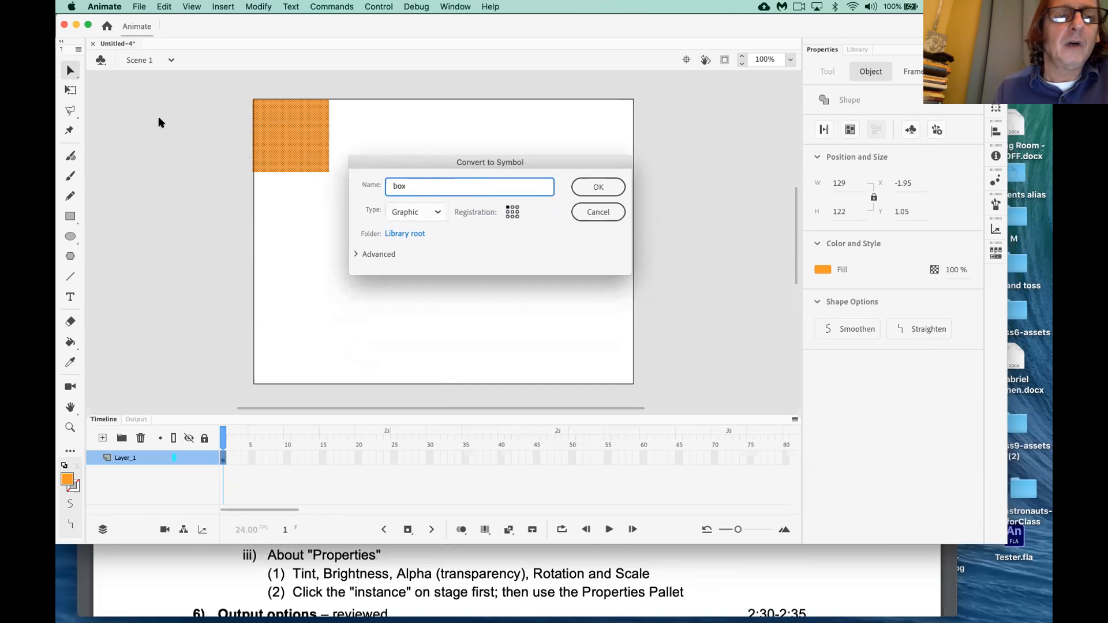
left_click(185, 113)
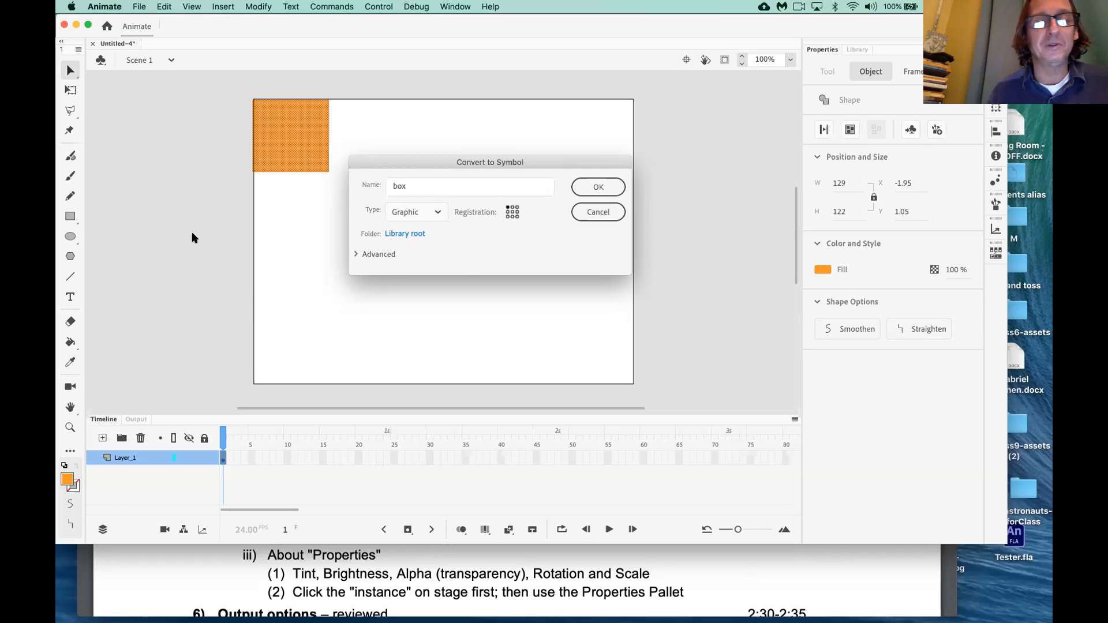
left_click(438, 213)
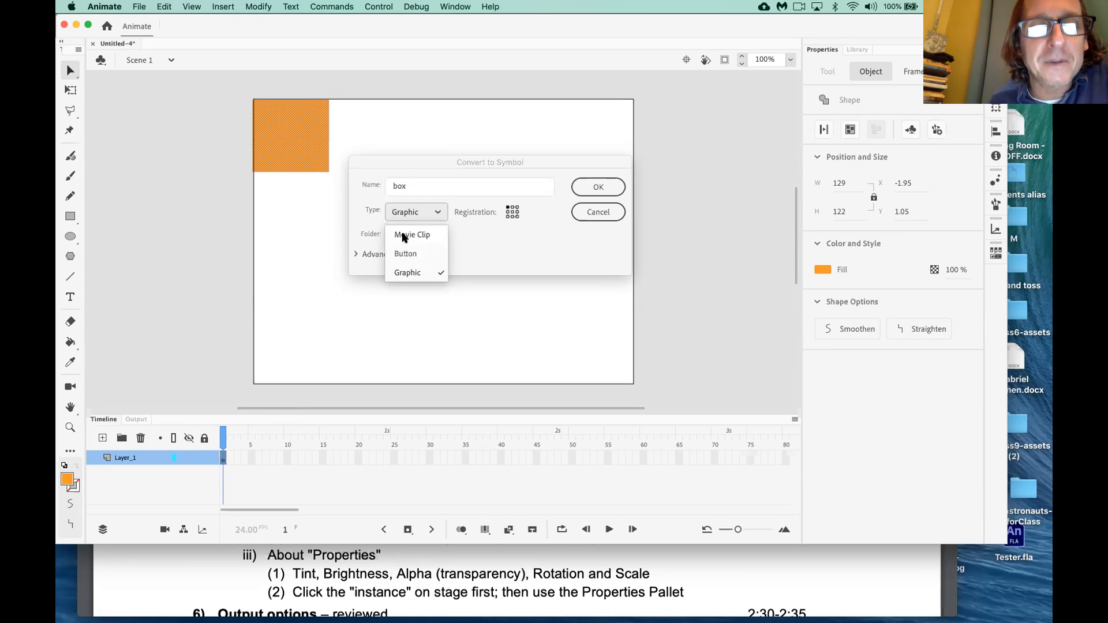
left_click(413, 276)
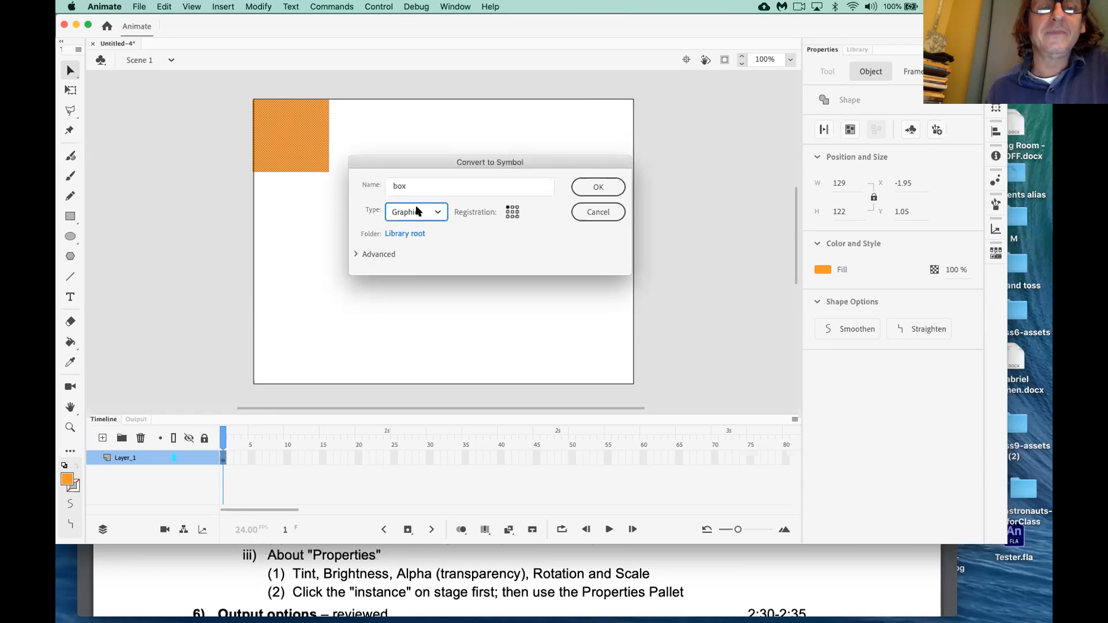
left_click(602, 190)
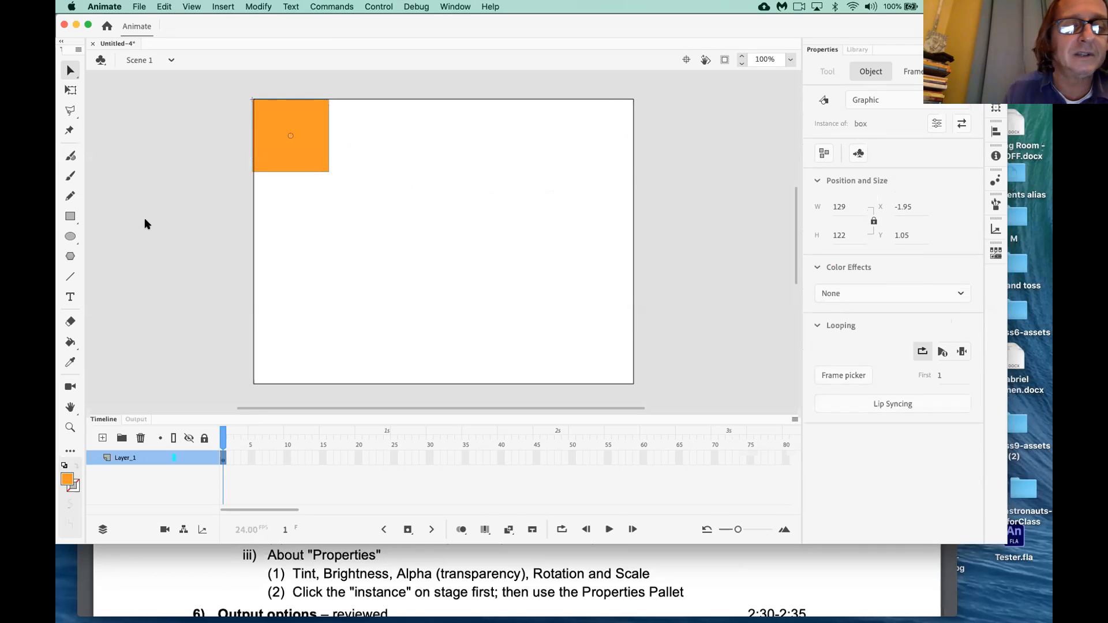
Show the Library with the box symbol and check where the Library can be opened among the program's windows
left_click(852, 50)
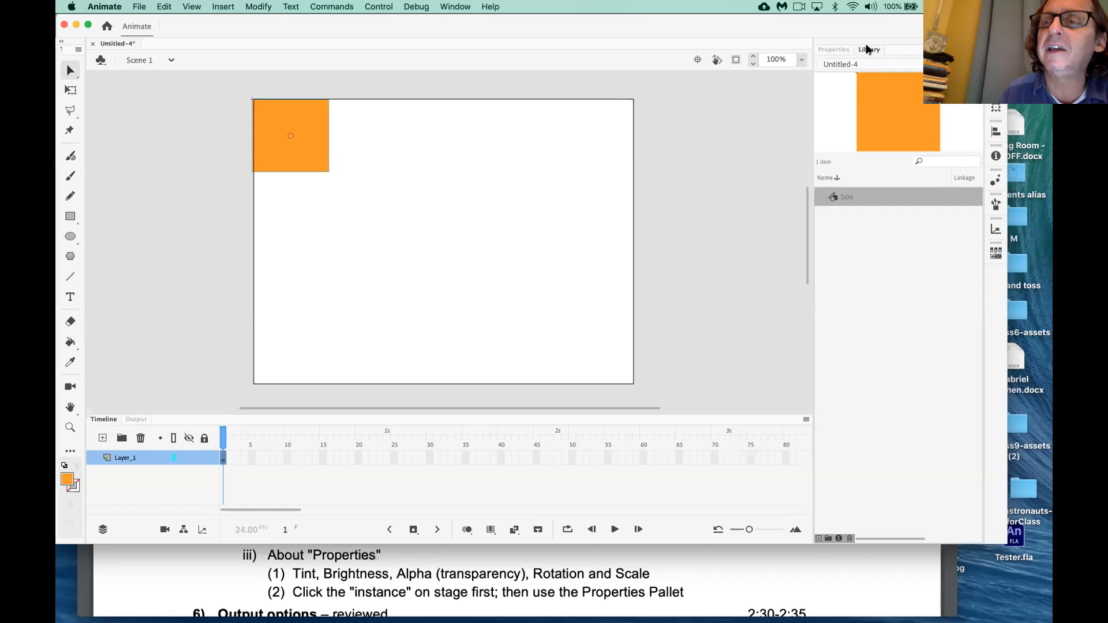
left_click(841, 51)
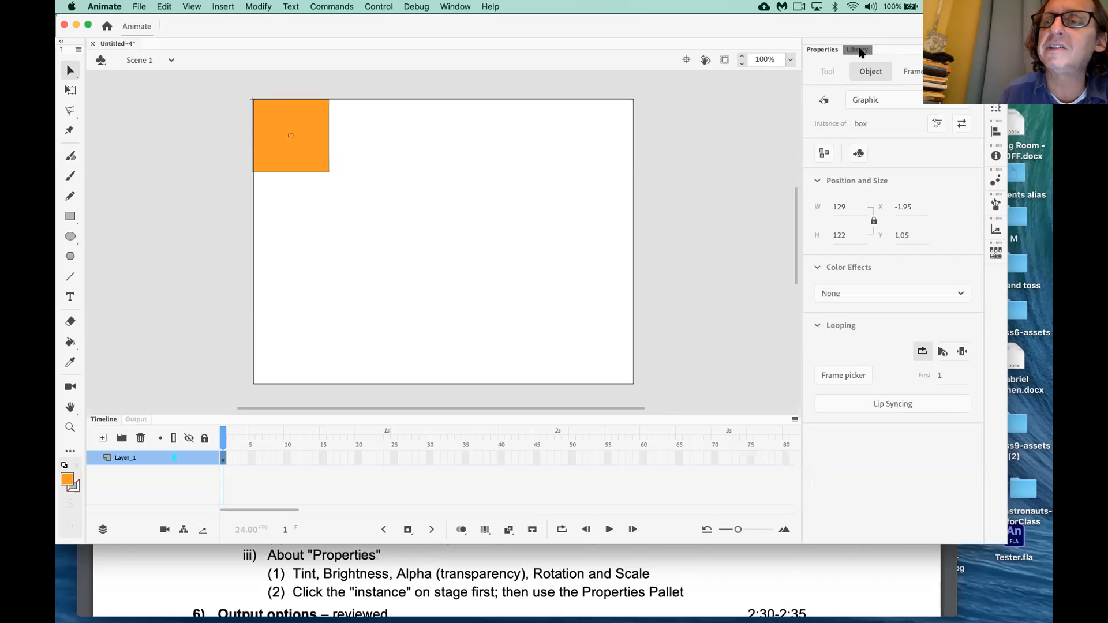
left_click(842, 52)
left_click(843, 50)
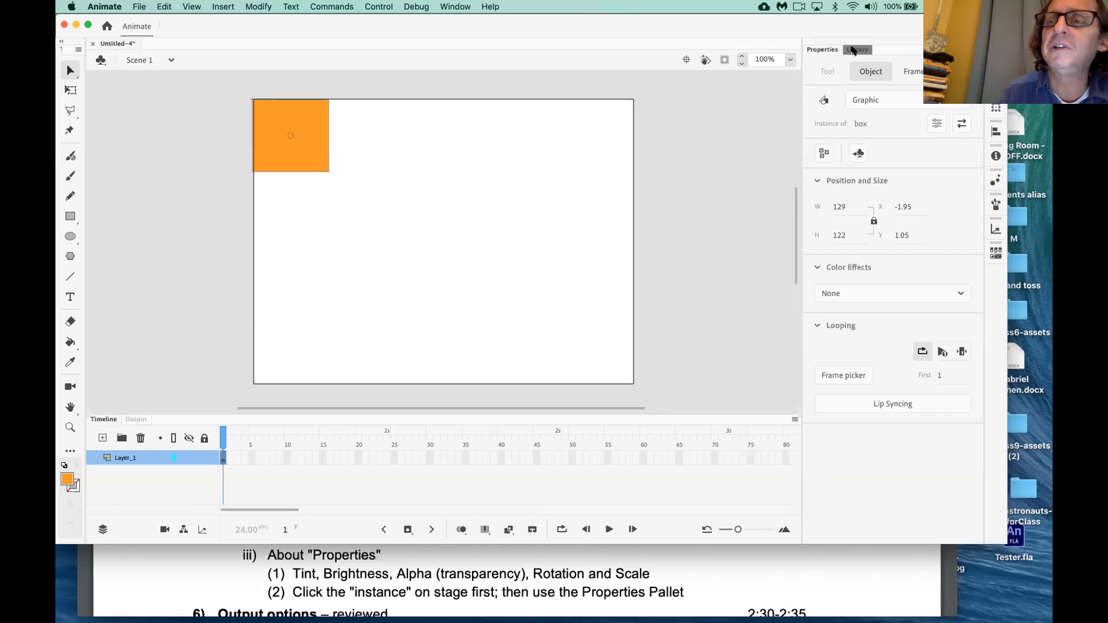
left_click(851, 50)
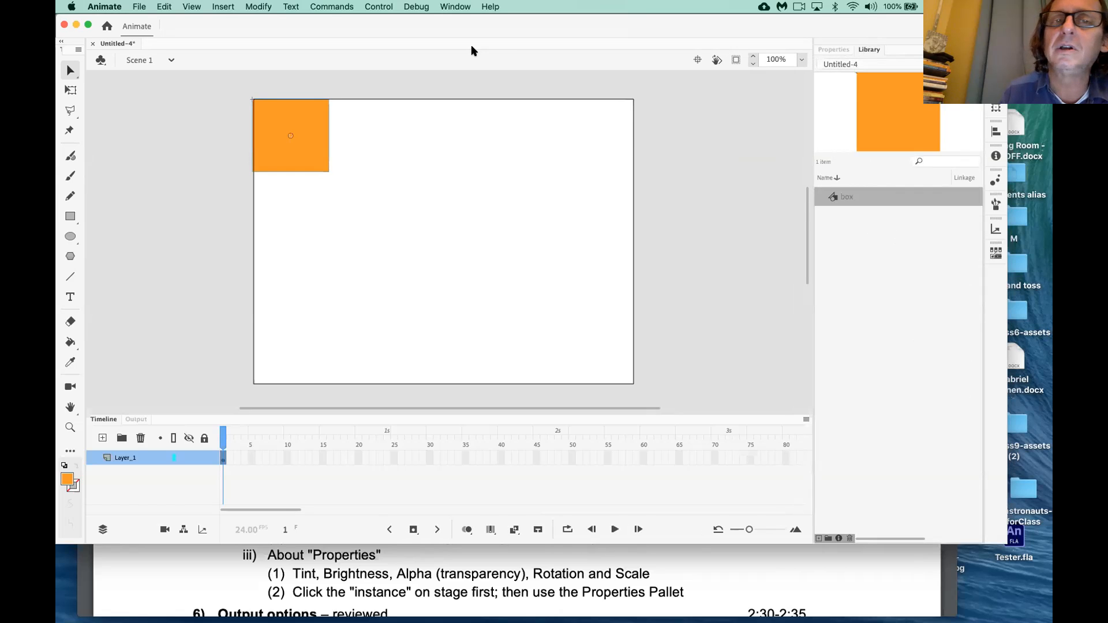
left_click(460, 8)
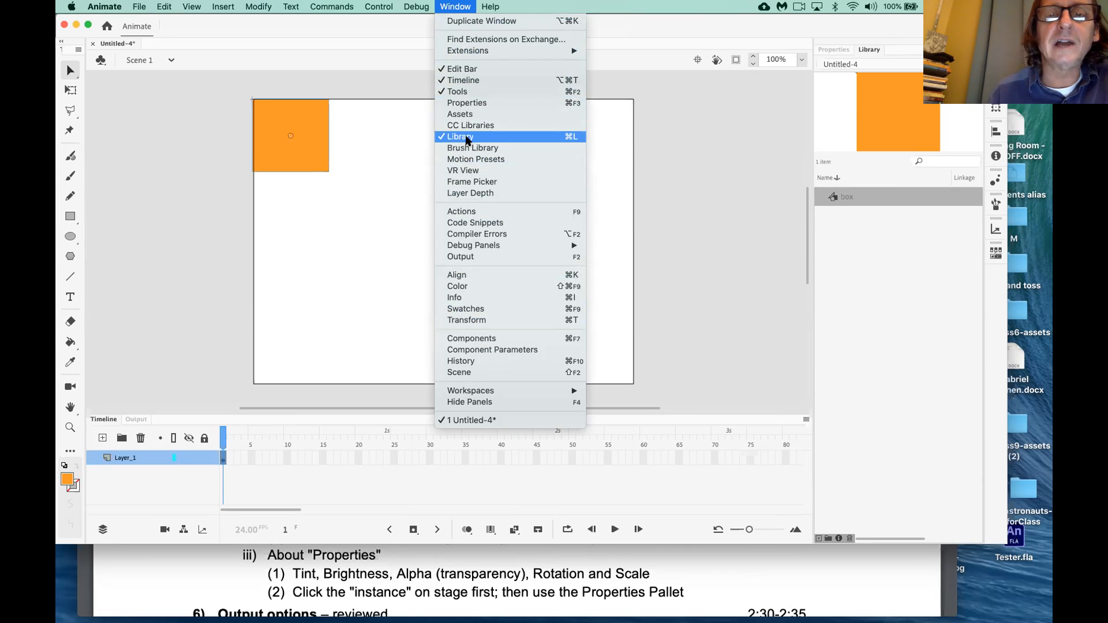
left_click(691, 157)
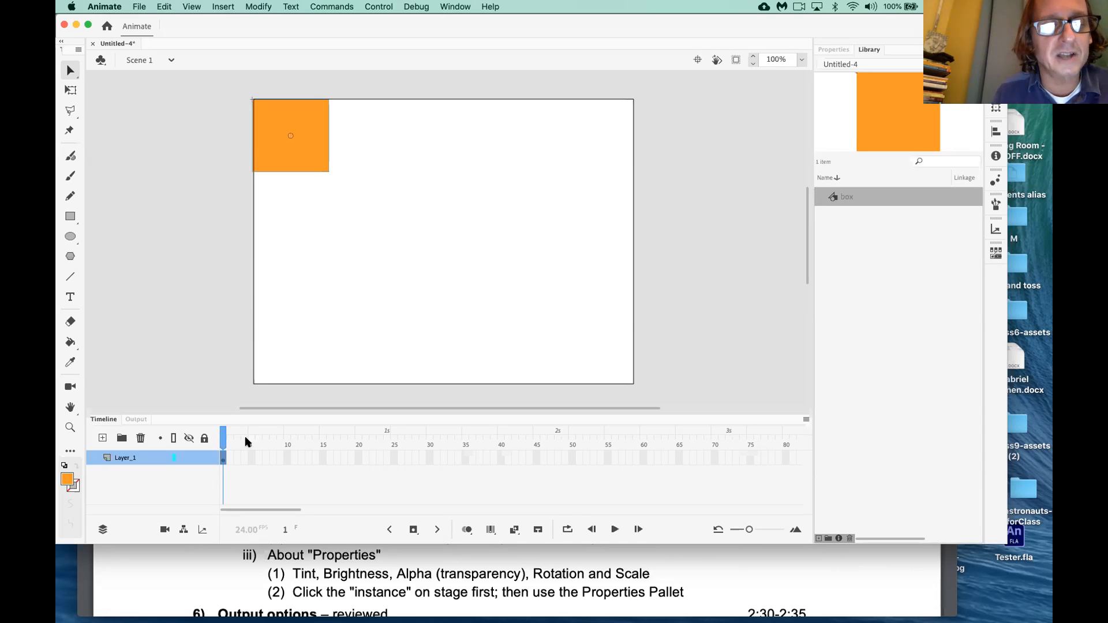
Create a classic tween for the box on Layer_1, extend it to frame 60 and return the playhead to frame 1
right_click(224, 459)
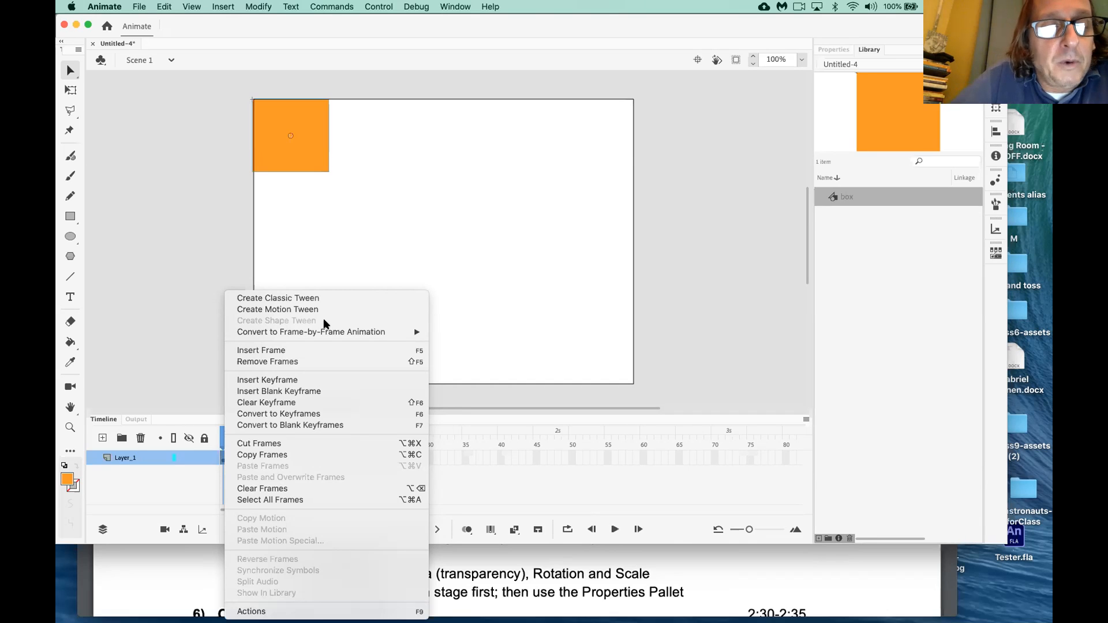
left_click(297, 299)
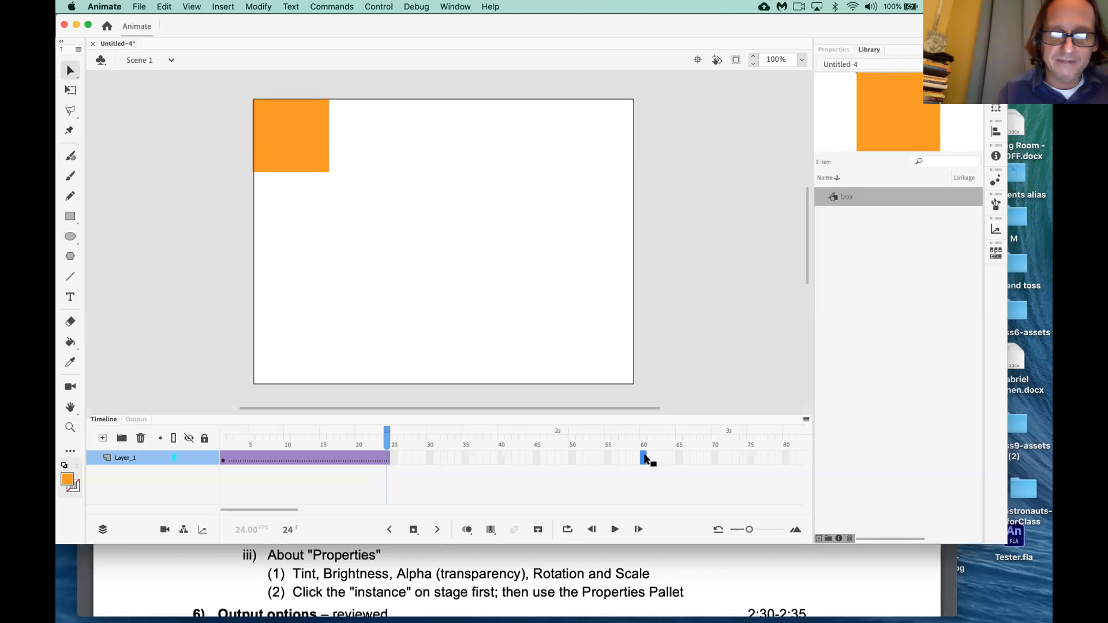
key("F5")
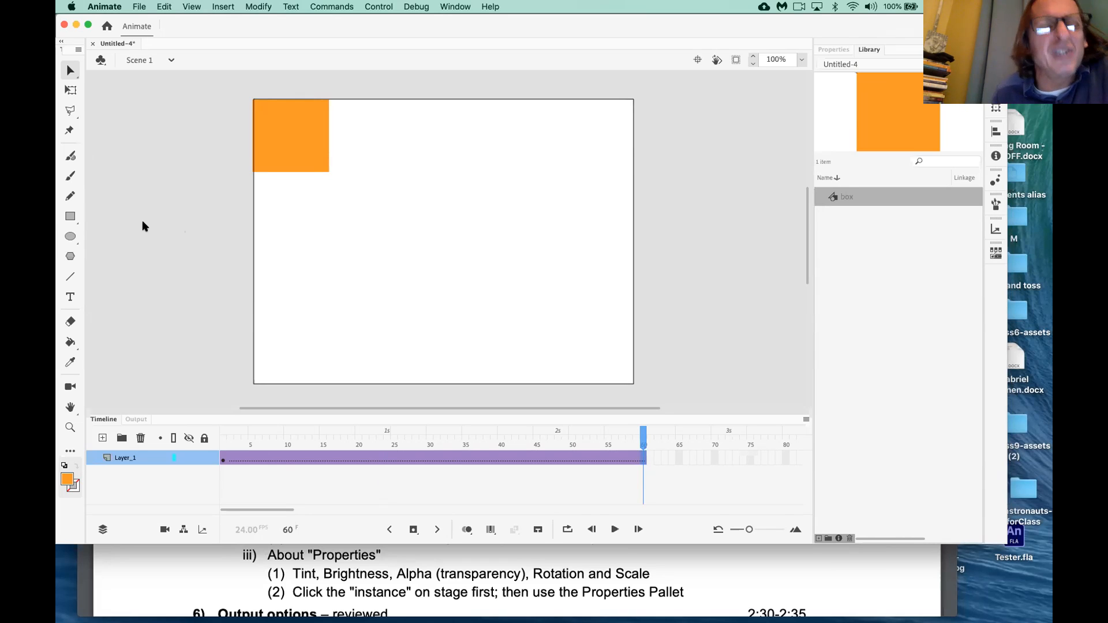
left_click_drag(642, 443, 224, 442)
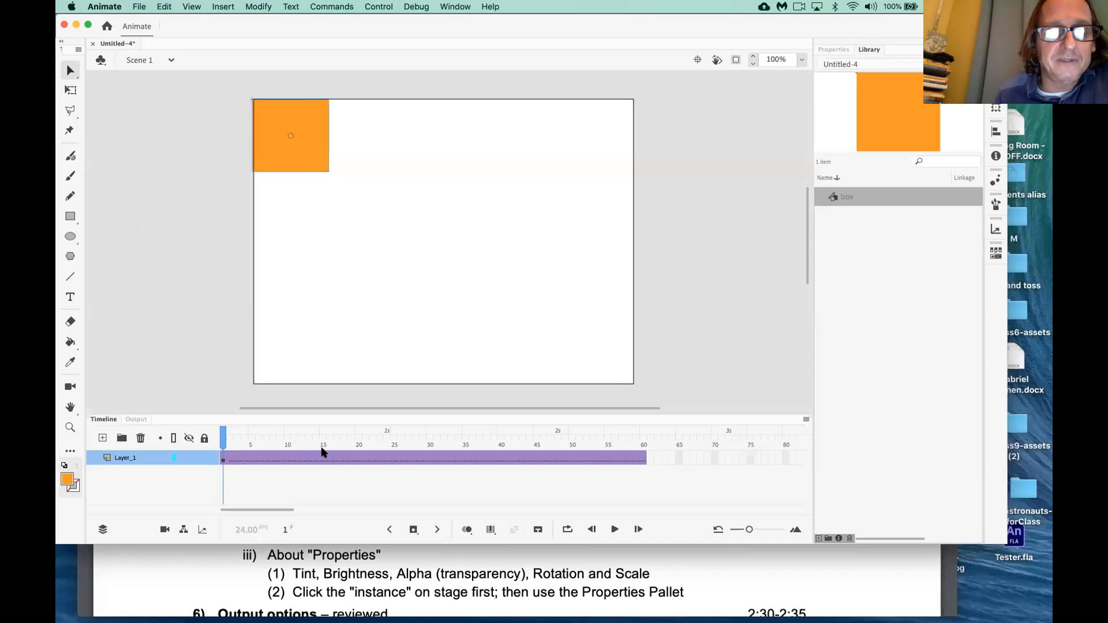
Move the orange box to the stage's upper-right corner at frame 15 and play the tween from frame 1
left_click_drag(223, 437, 324, 437)
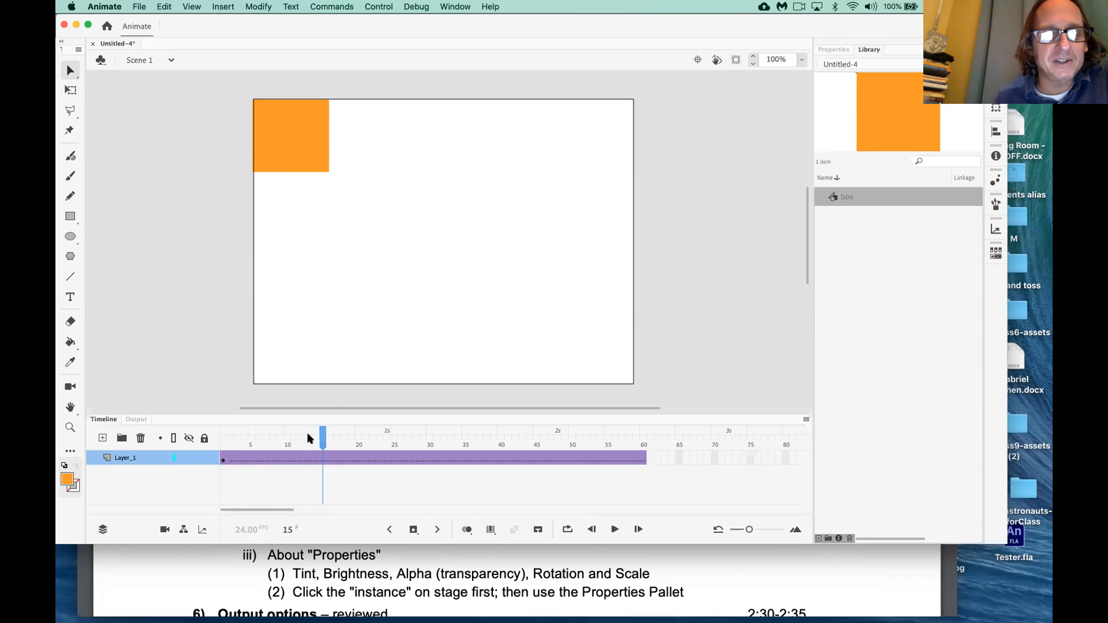
left_click_drag(323, 158, 599, 158)
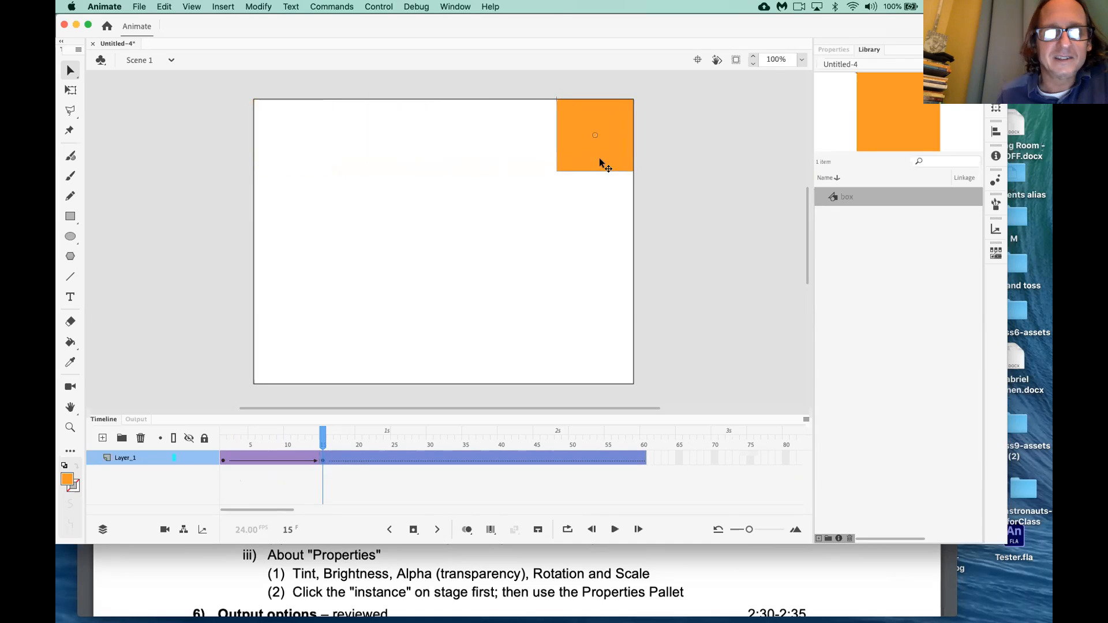
left_click(221, 443)
key("Return")
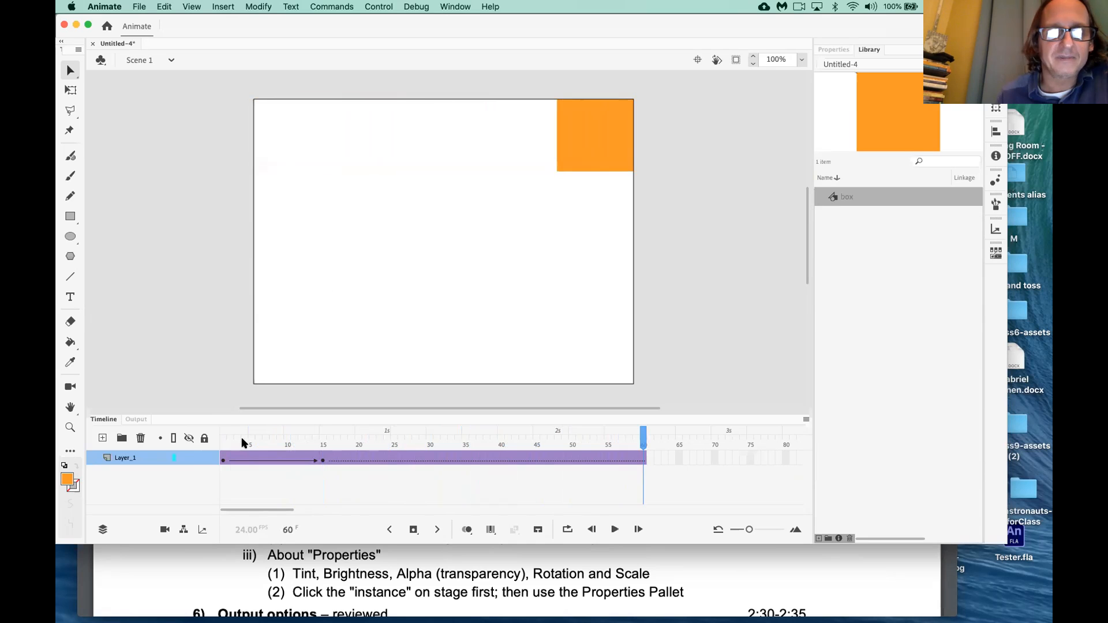
Move the orange box to the stage's lower-right corner at frame 30 and play the animation from frame 1
left_click(323, 446)
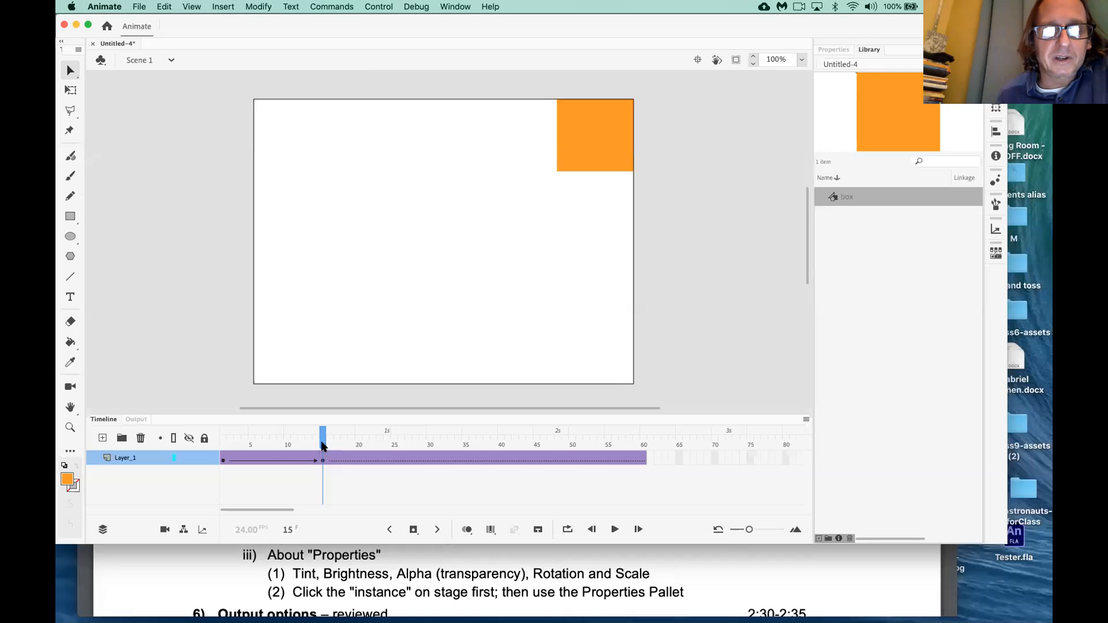
left_click_drag(324, 443, 431, 442)
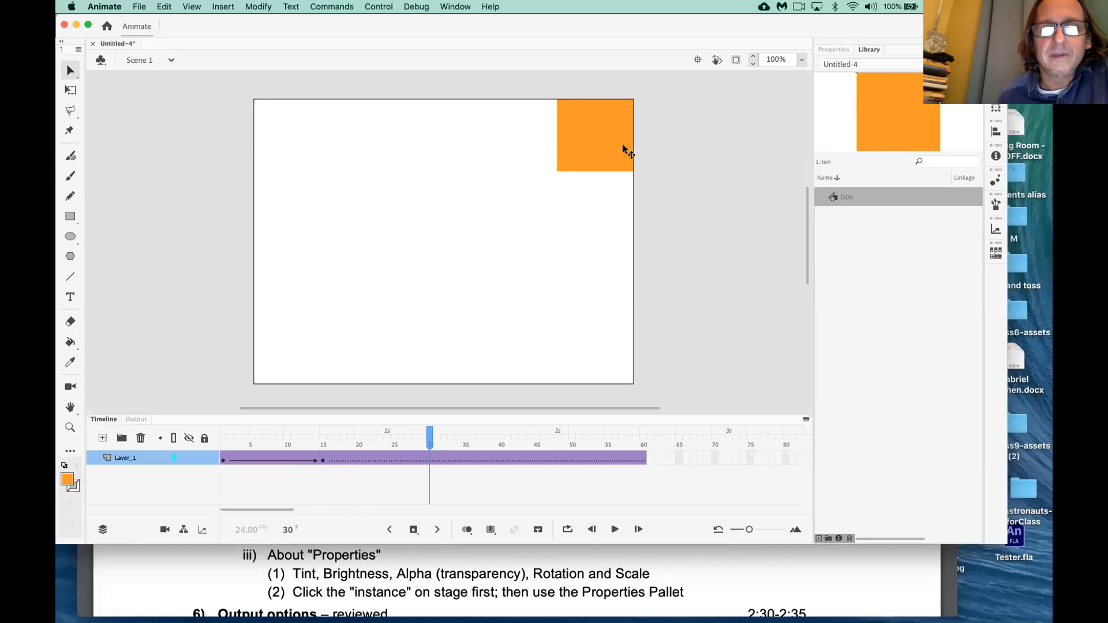
left_click_drag(608, 159, 604, 366)
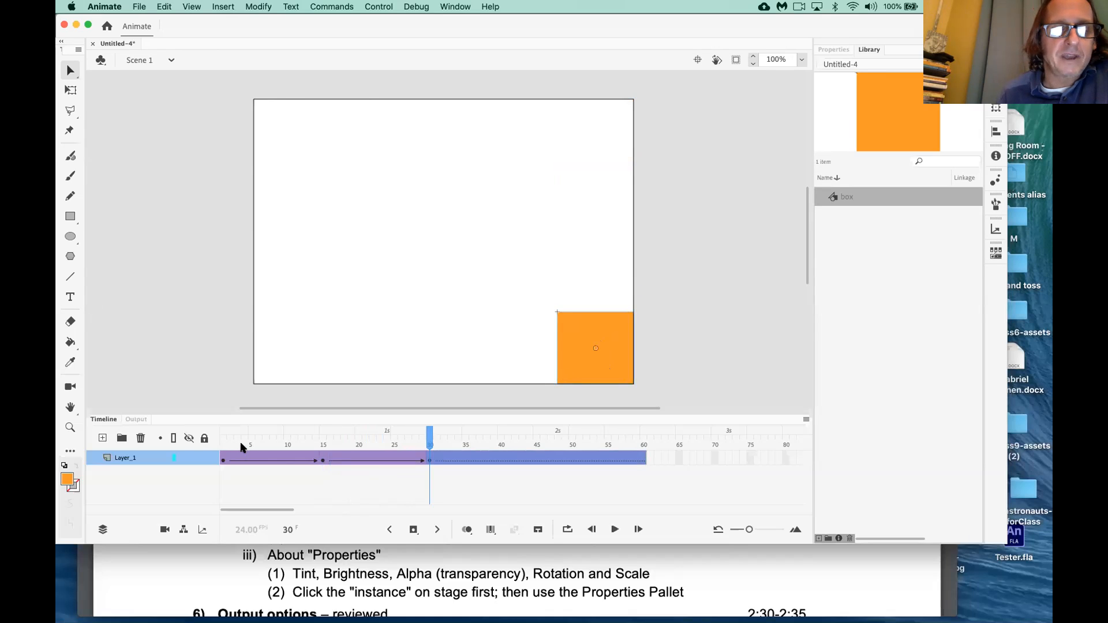
left_click_drag(240, 445, 179, 443)
key("Return")
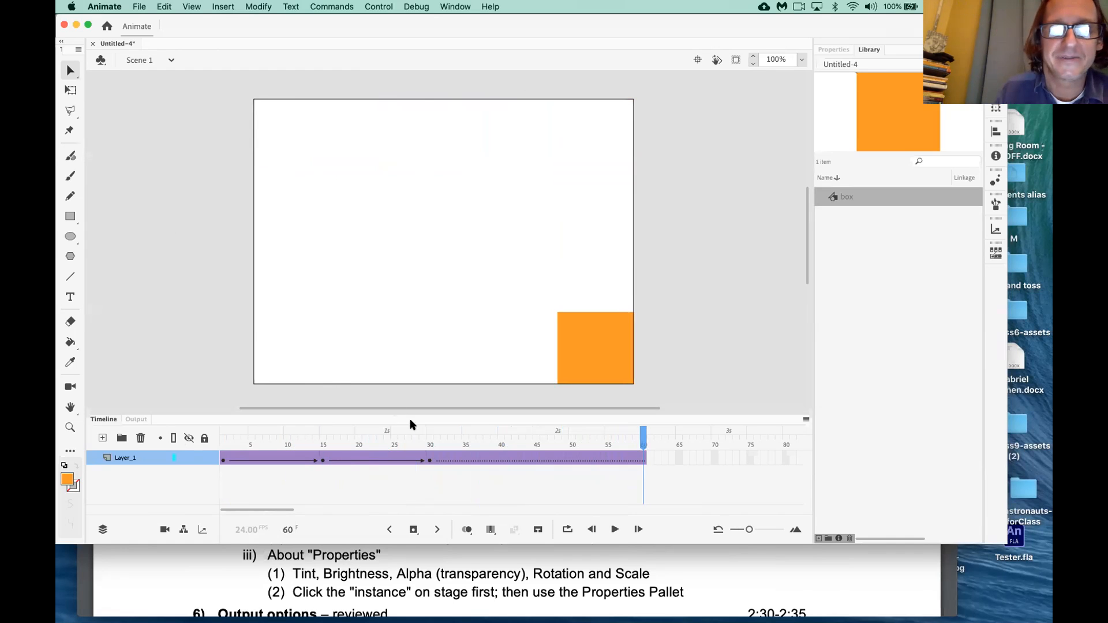
Move the orange box to the stage's lower-left corner at frame 45 and play the animation
left_click_drag(224, 442, 537, 442)
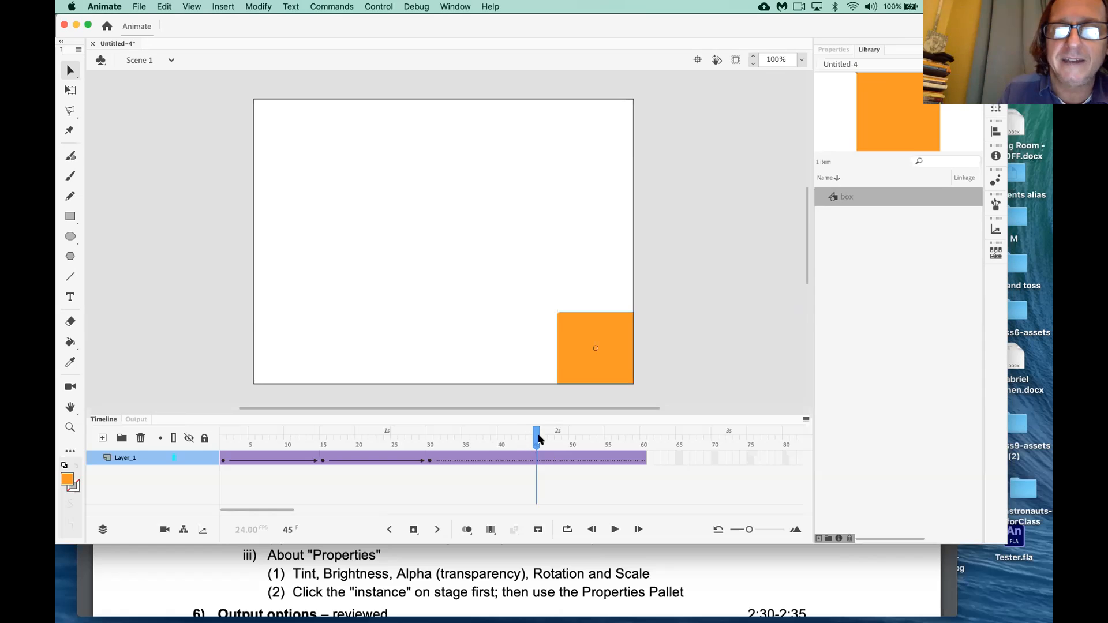
left_click_drag(586, 373, 283, 374)
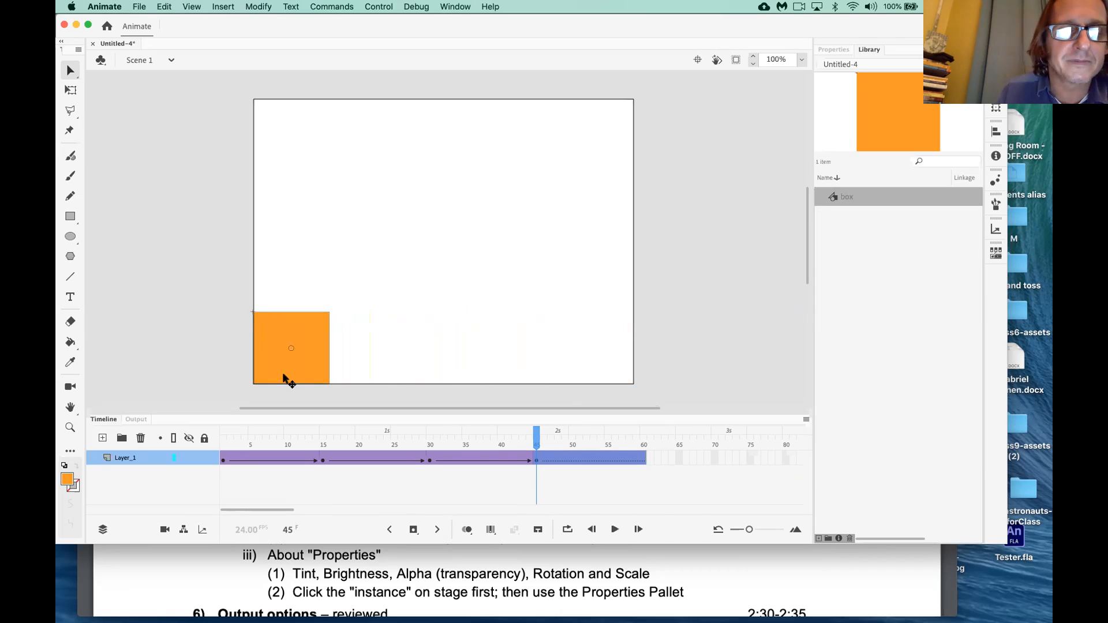
key("Return")
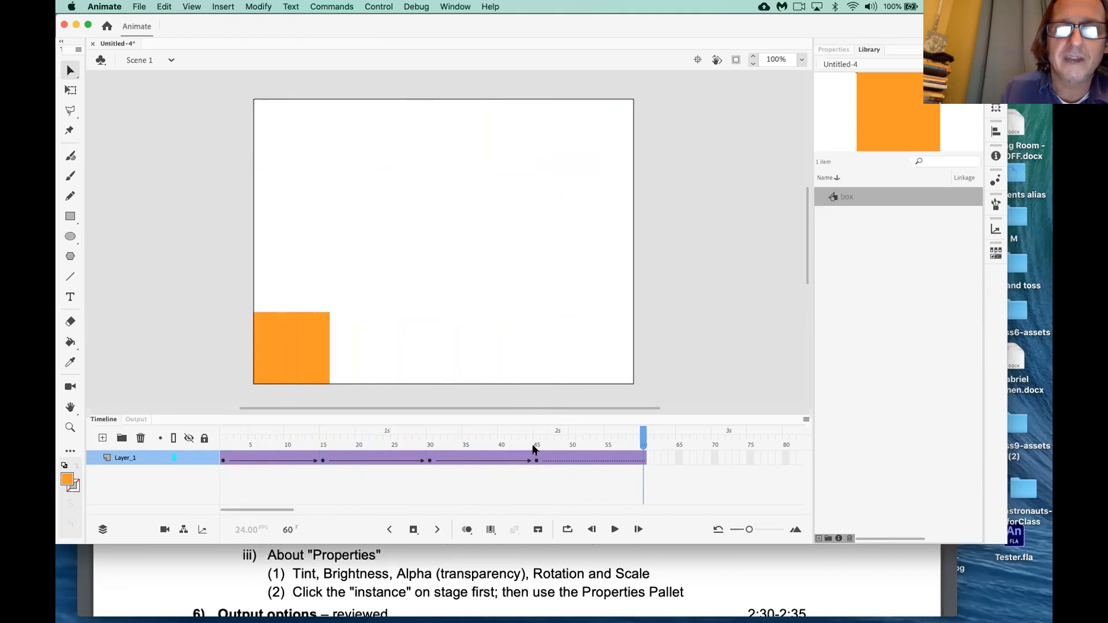
Move the orange box back to the stage's upper-left corner at frame 60 and play the animation
left_click_drag(537, 445, 645, 448)
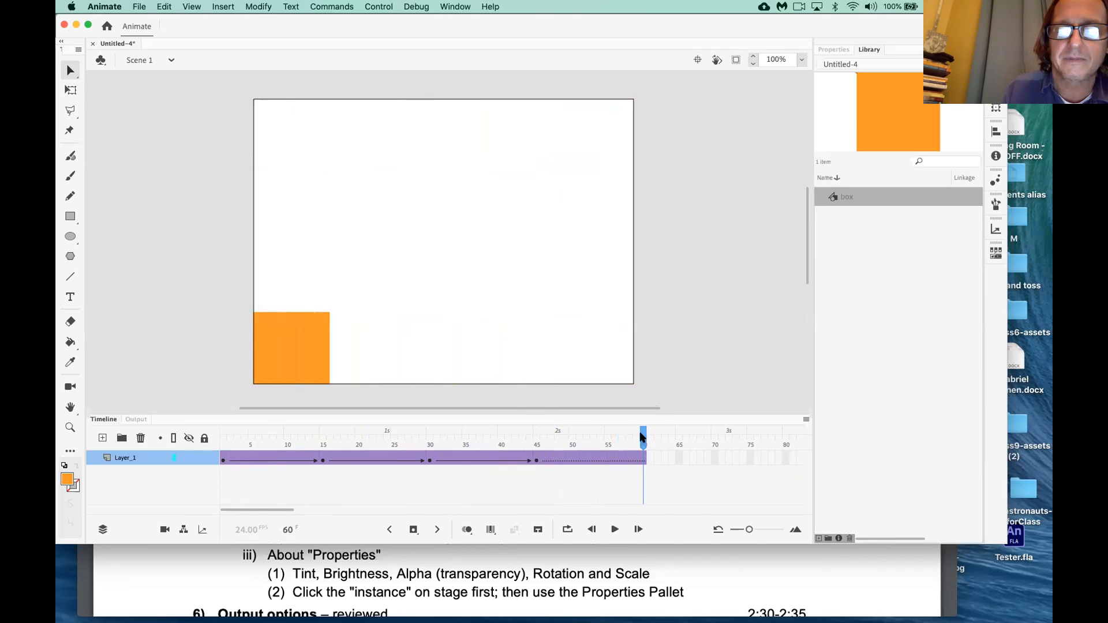
left_click_drag(310, 339, 302, 153)
key("Return")
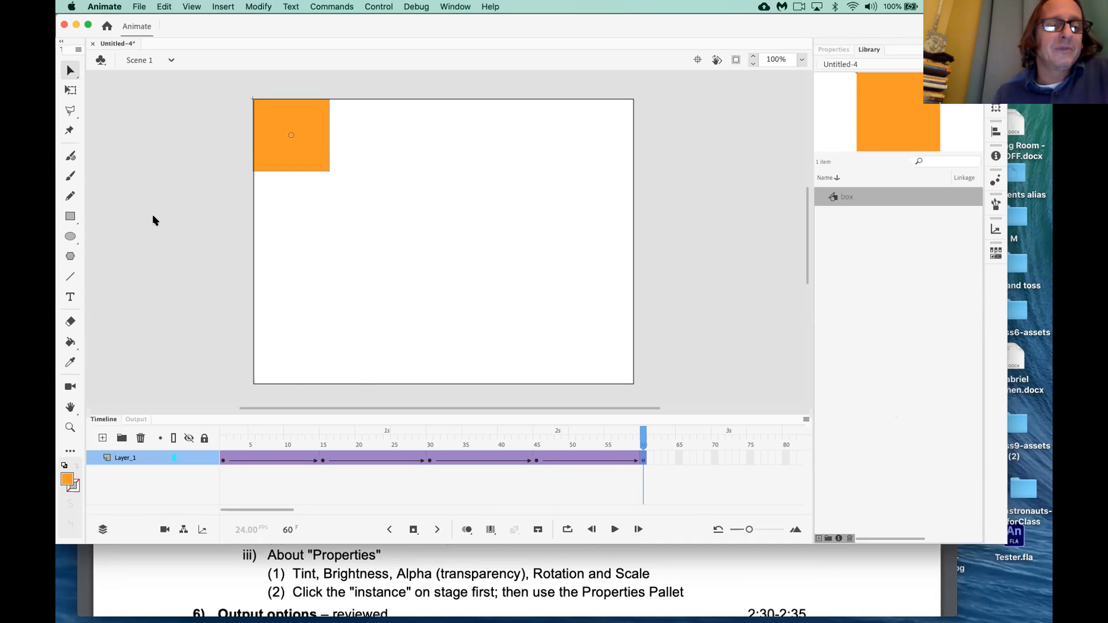
Create a new Standard 640 x 480 character animation document at 24 fps for ActionScript 3.0
left_click(139, 6)
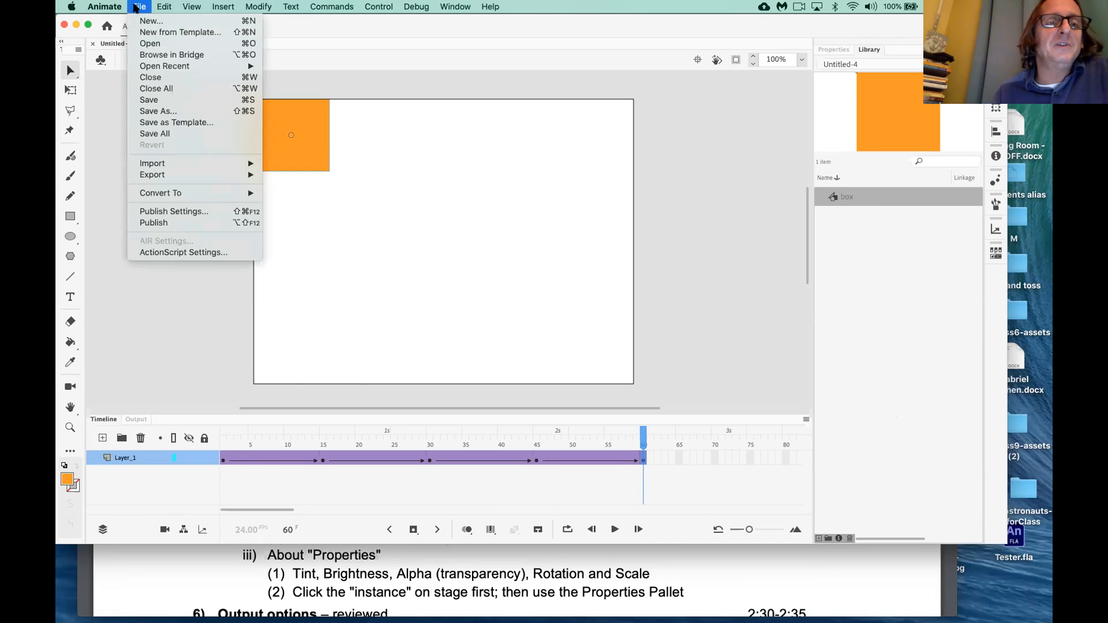
left_click(148, 27)
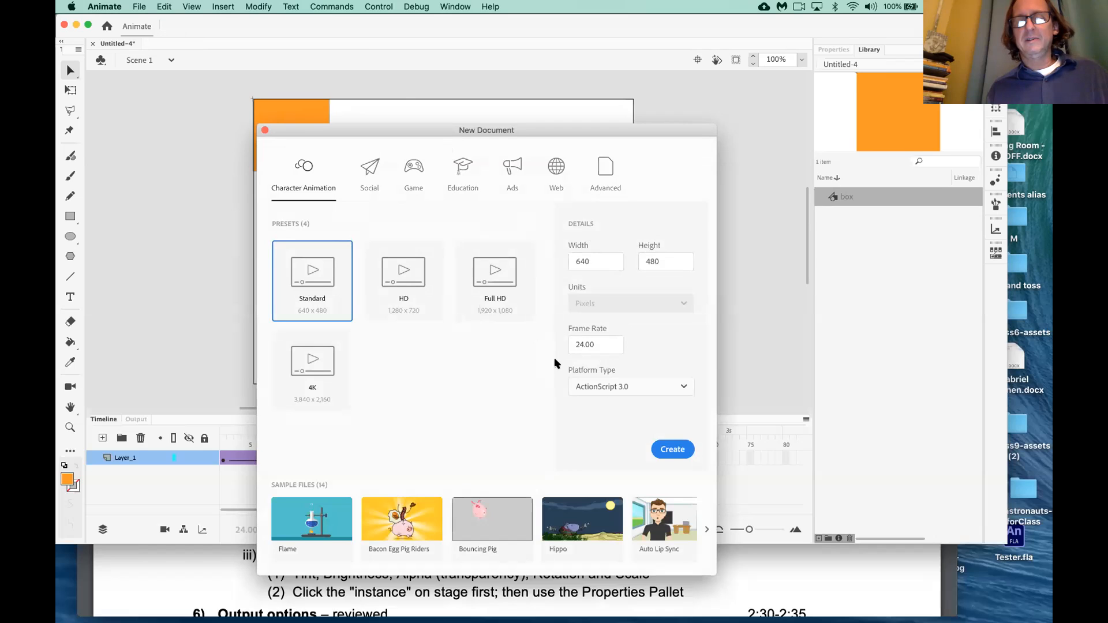
left_click(680, 448)
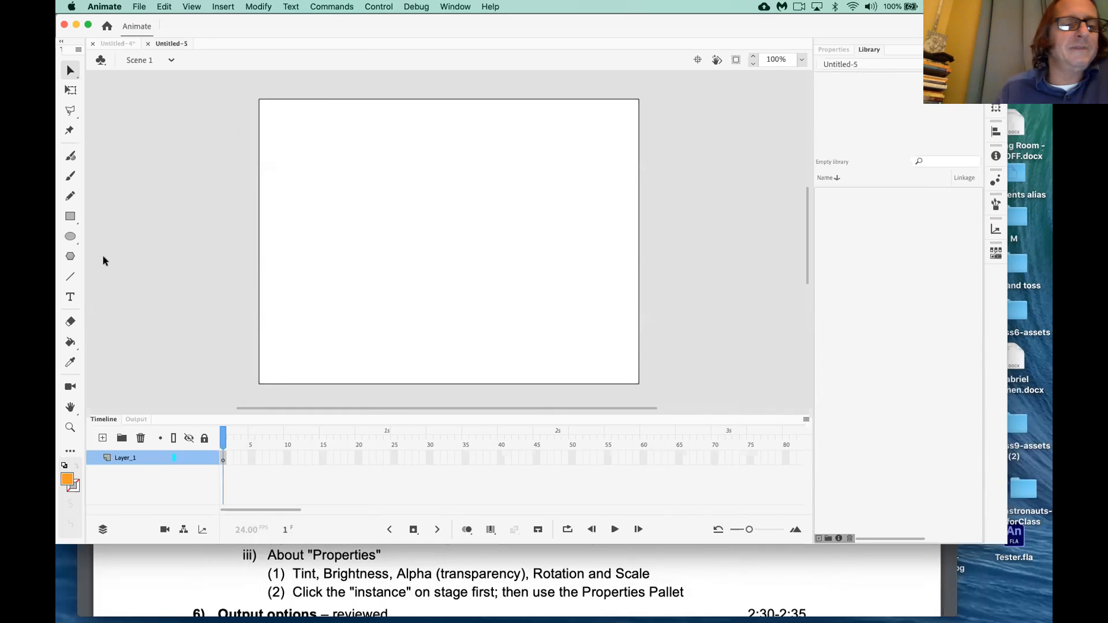
Draw a small green rectangle without stroke in the upper-left corner of the stage
left_click(72, 217)
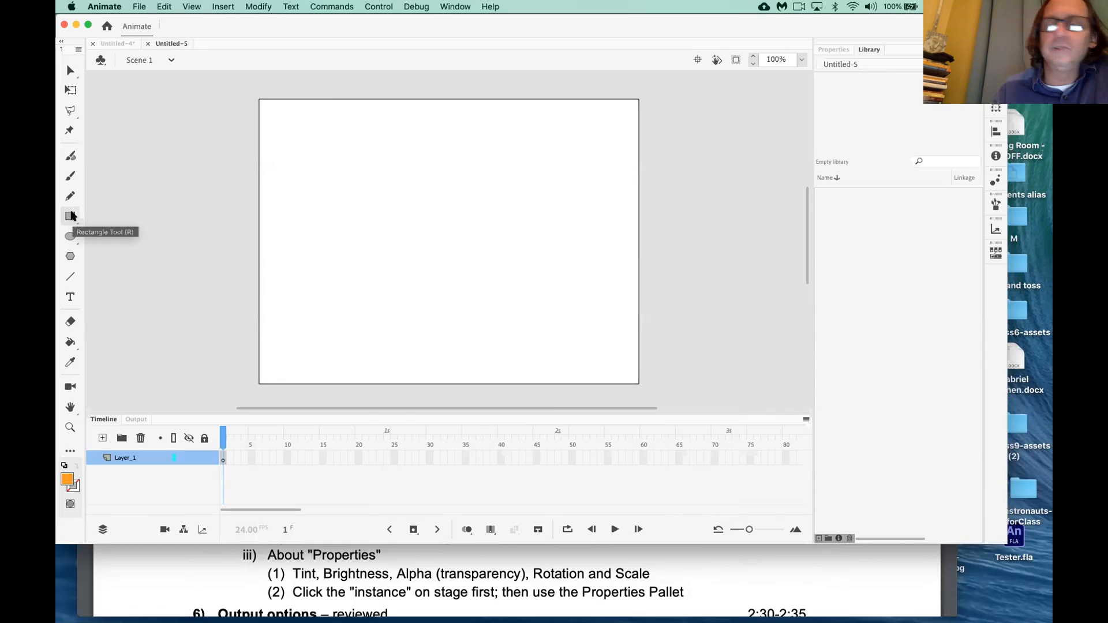
left_click(67, 479)
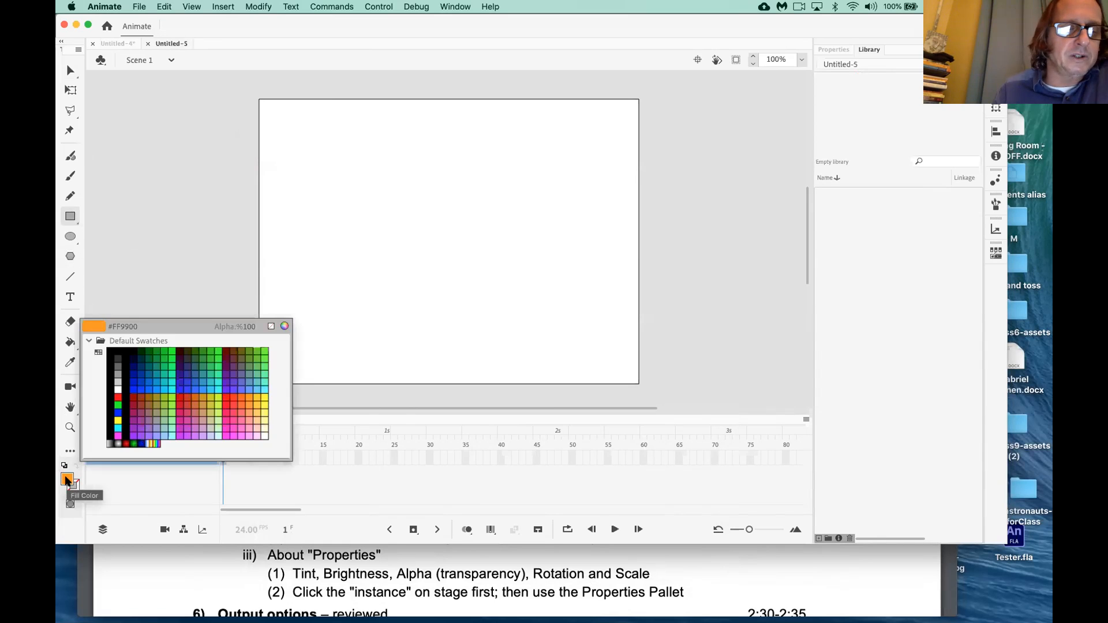
left_click(120, 402)
left_click_drag(313, 158, 258, 98)
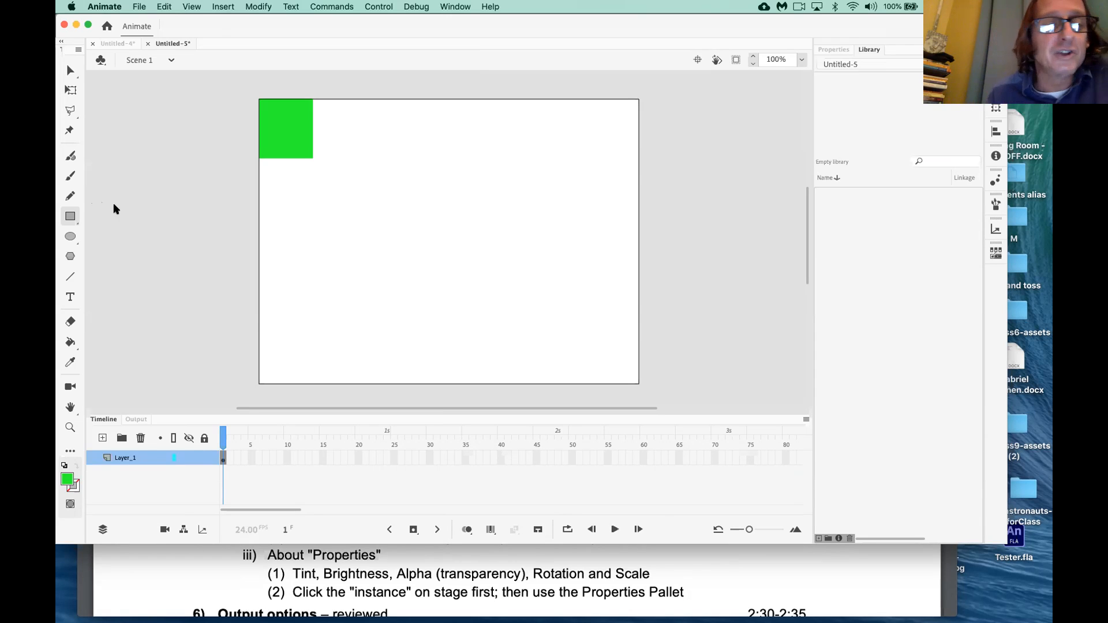
Convert the green rectangle to a Graphic symbol named "box"
left_click(69, 71)
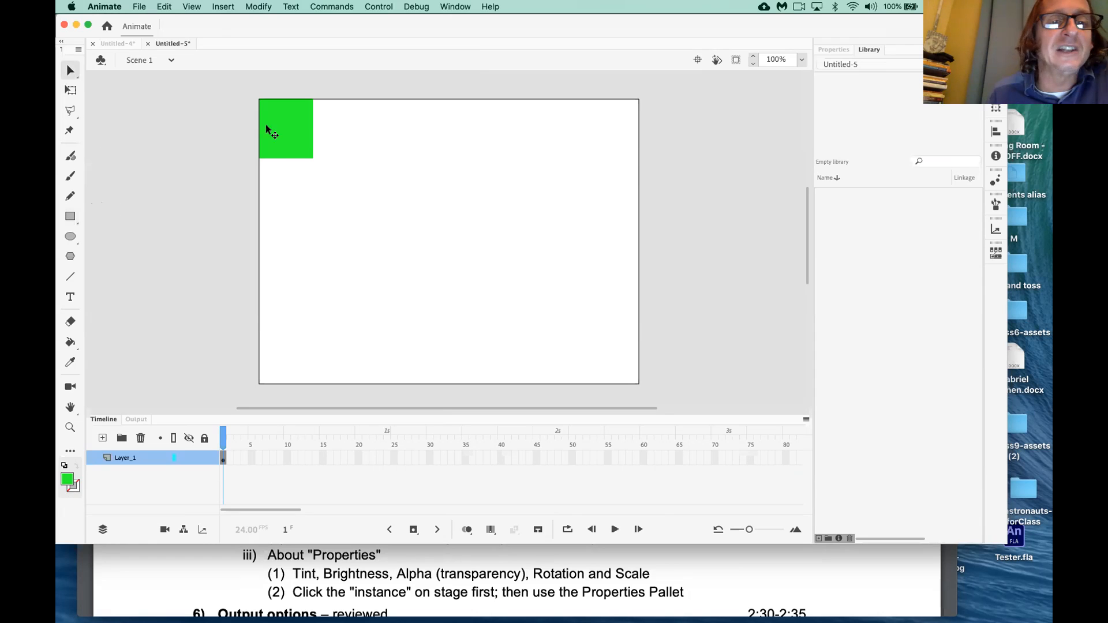
left_click(294, 146)
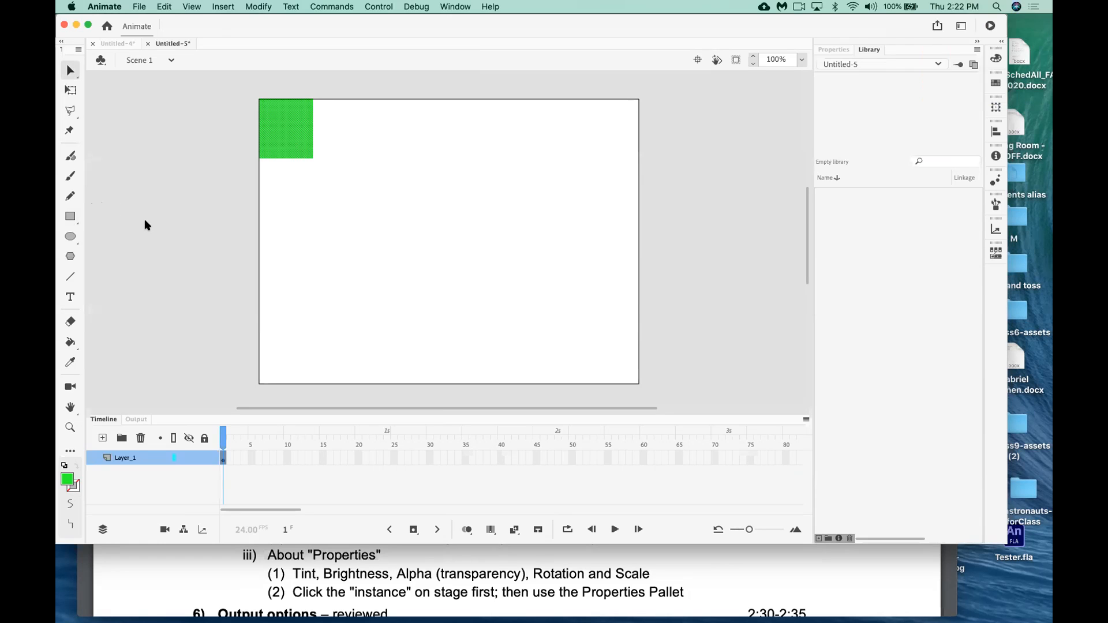
right_click(283, 137)
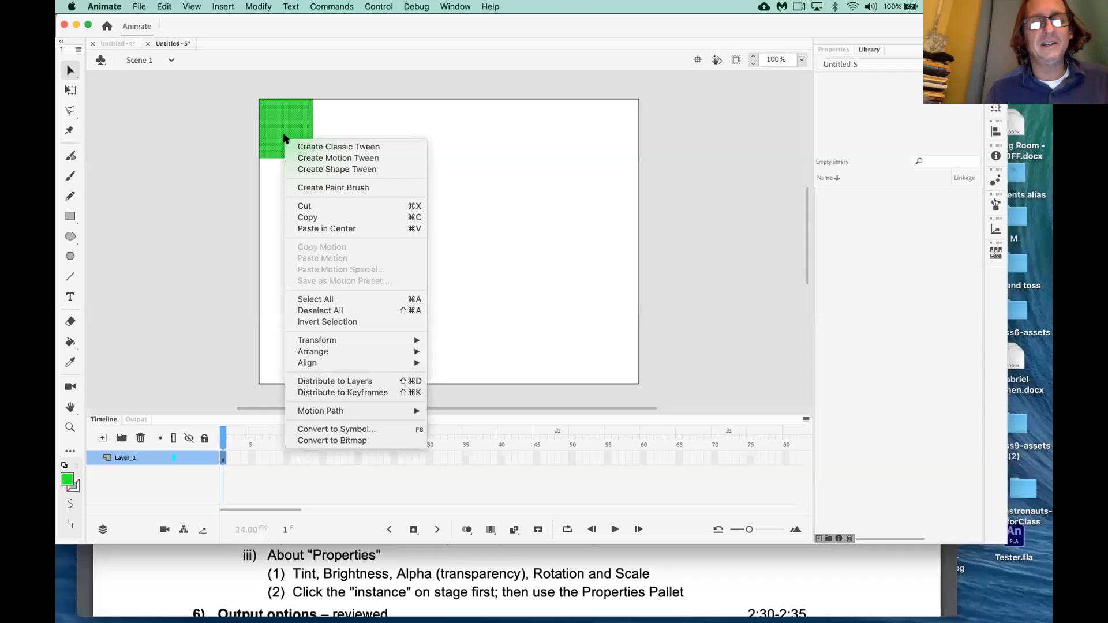
left_click(359, 430)
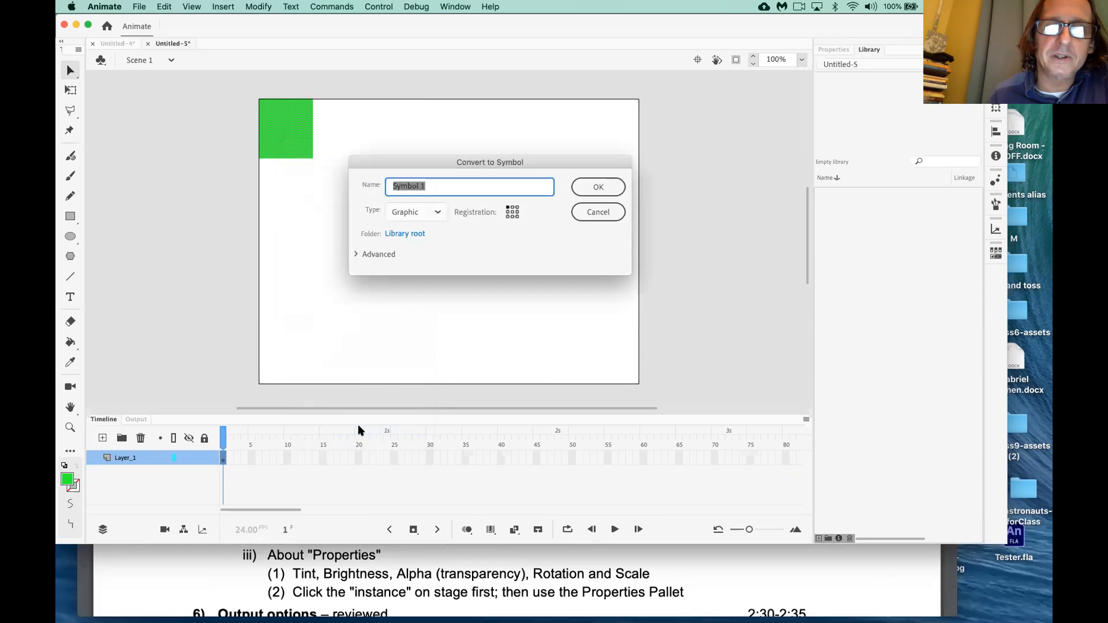
type("box")
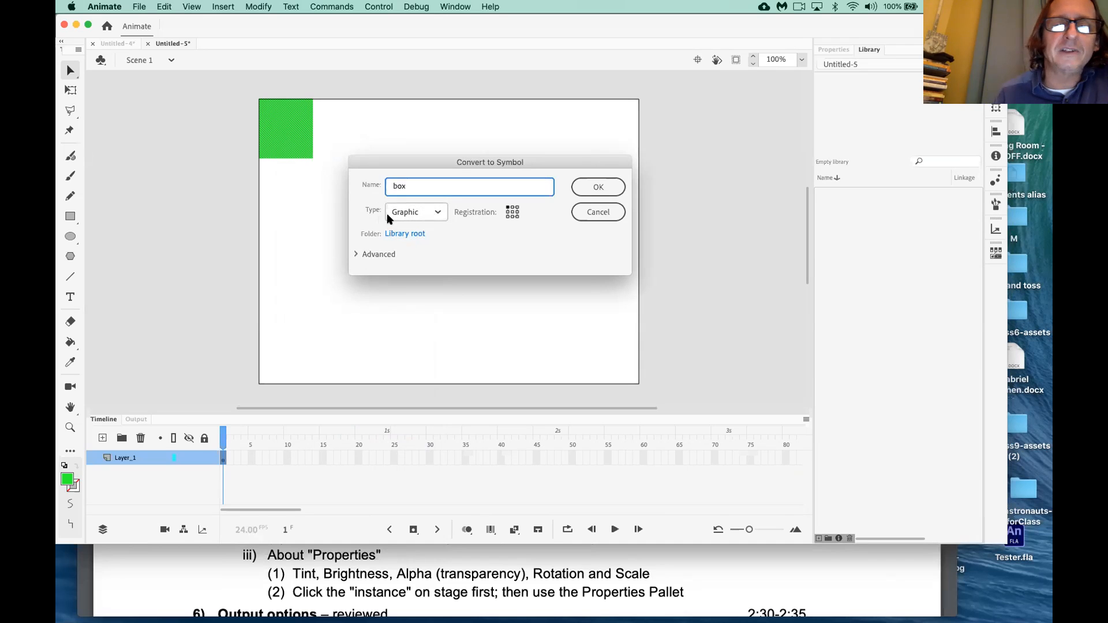
left_click(607, 188)
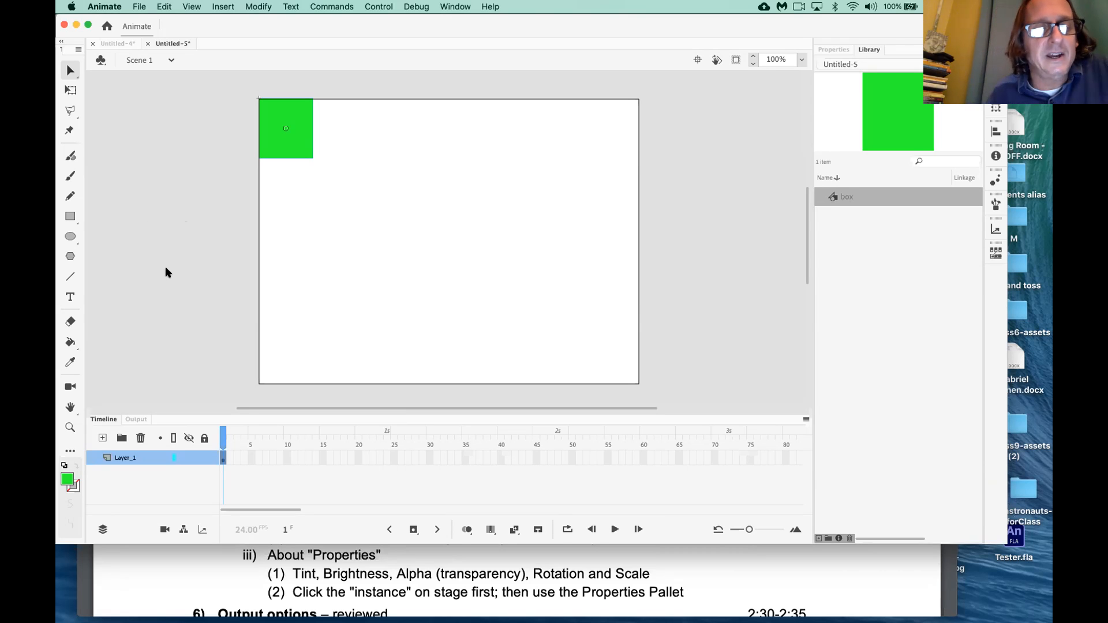
Create a classic tween for the green box on Layer_1, extend it to frame 60 and return the playhead to frame 1
right_click(223, 463)
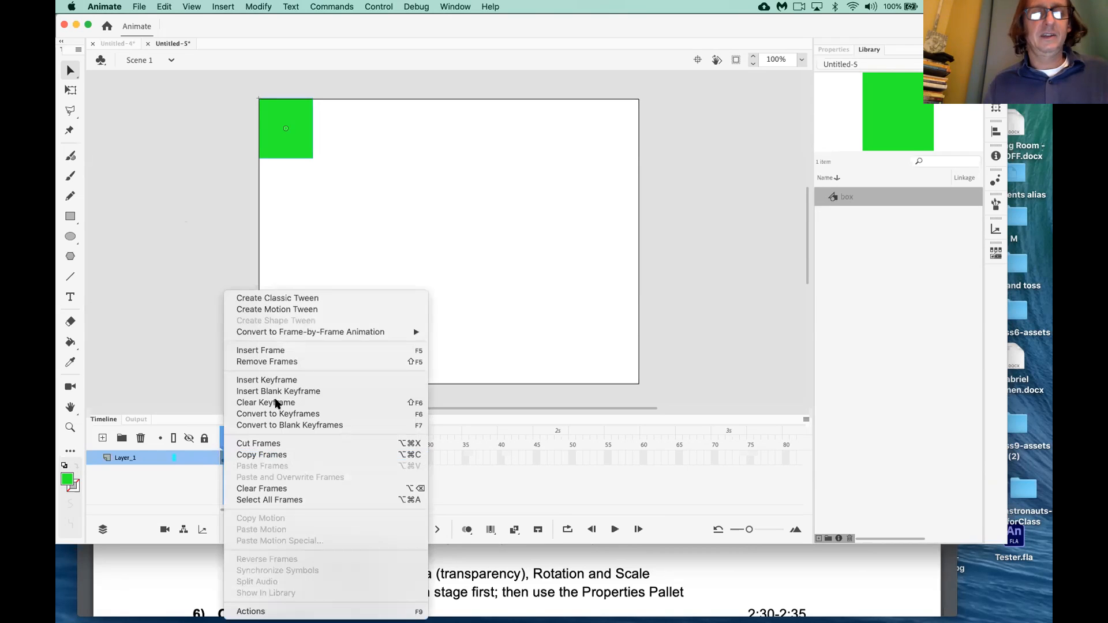
left_click(304, 298)
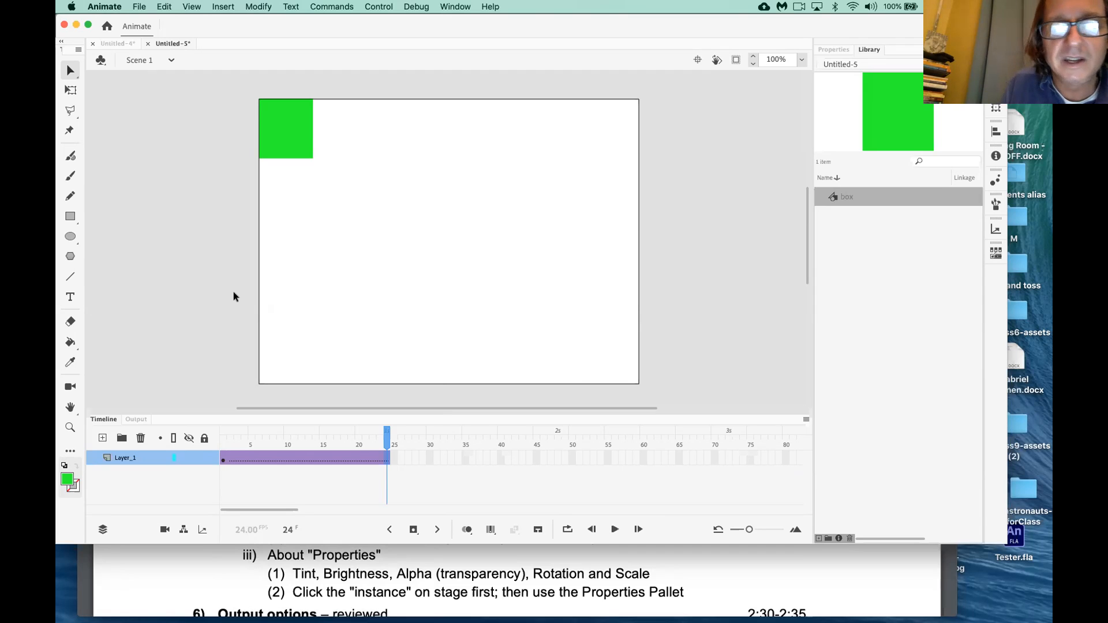
left_click(643, 459)
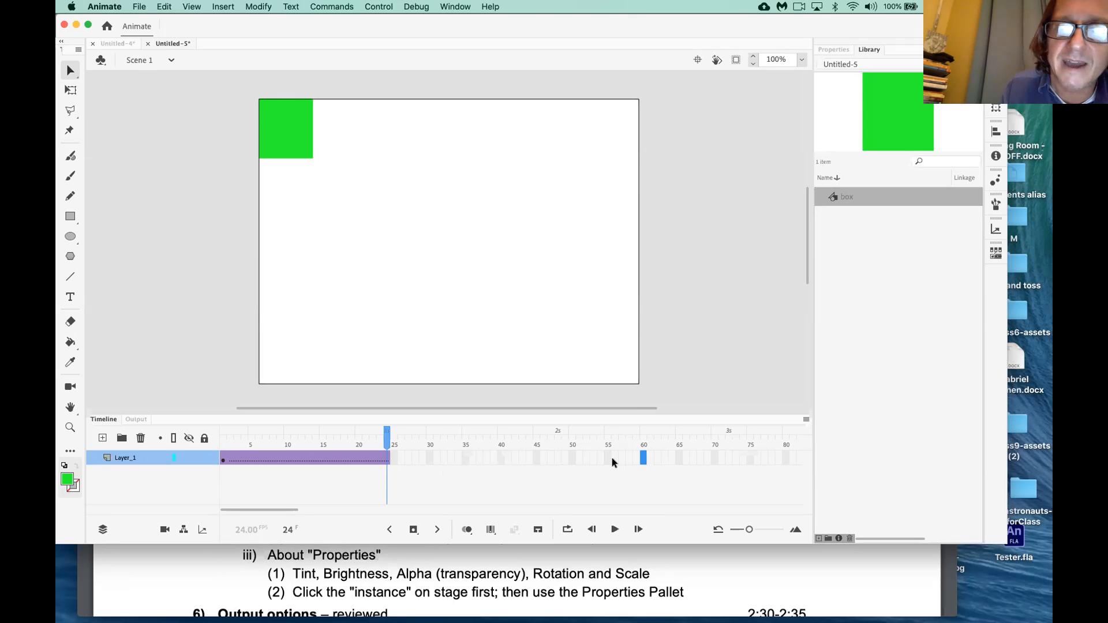
right_click(644, 459)
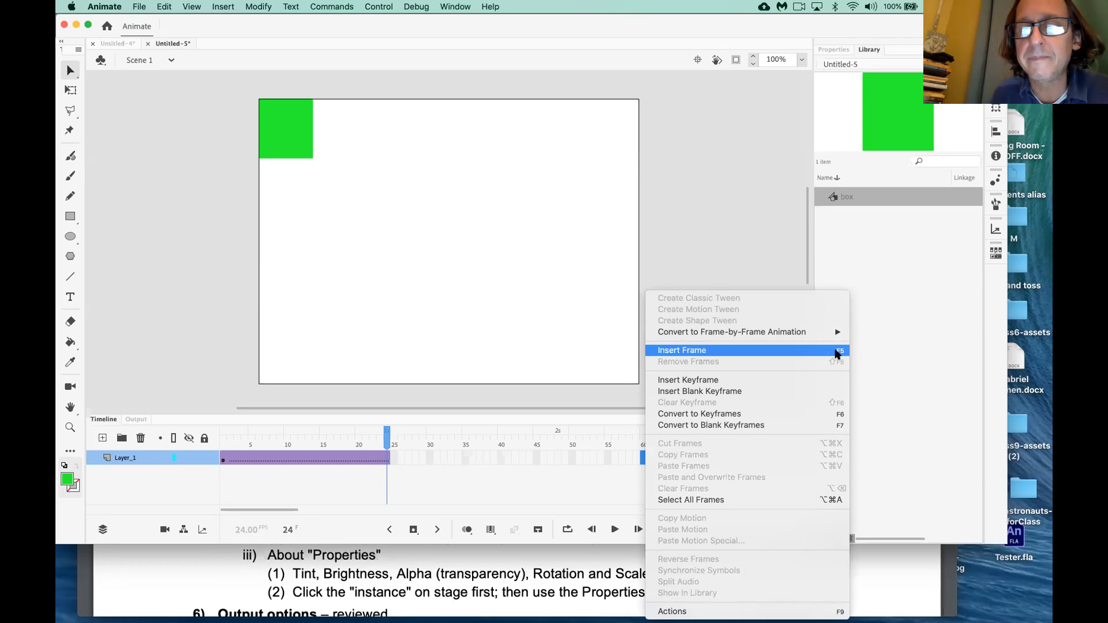
left_click(567, 396)
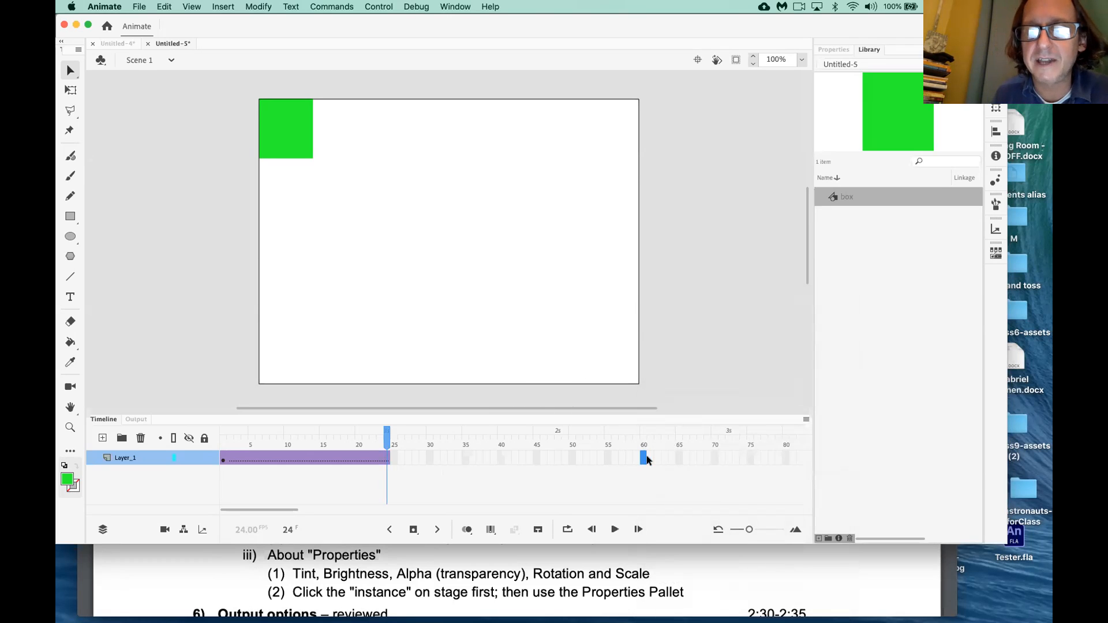
key("F5")
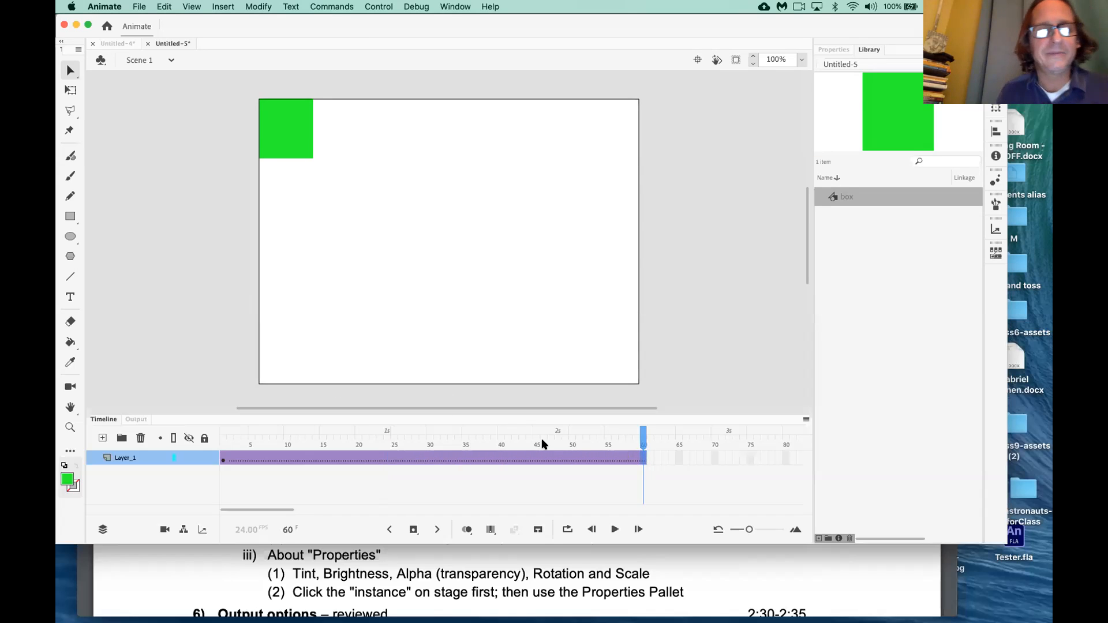
left_click_drag(644, 445, 175, 425)
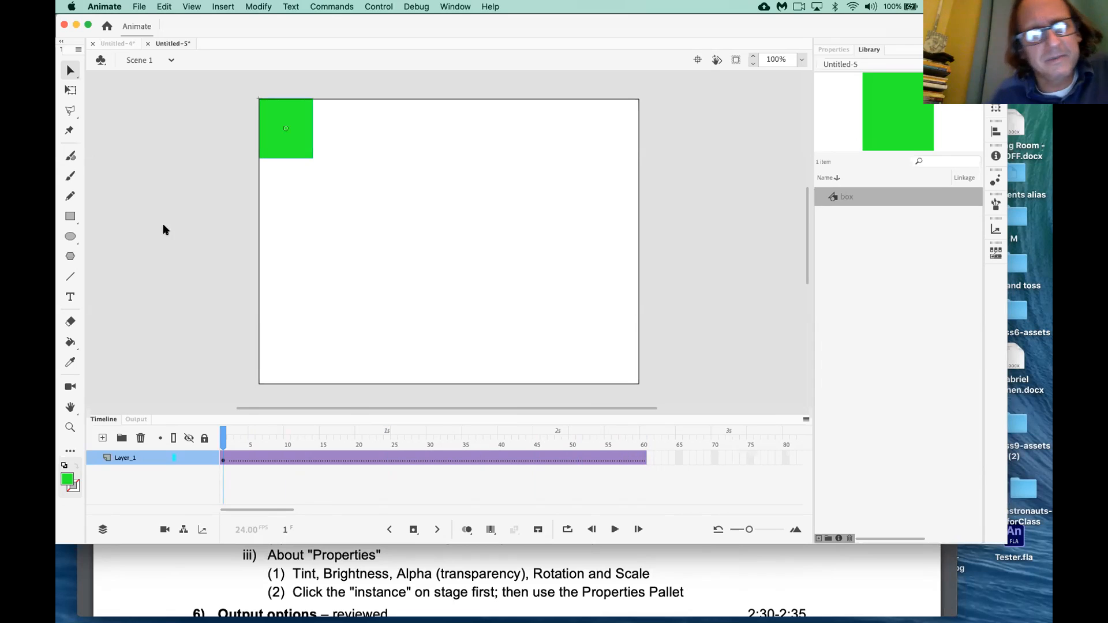
Move the green box to the stage's upper-right corner at frame 15 and to the lower-right corner at frame 30
left_click_drag(224, 438, 324, 442)
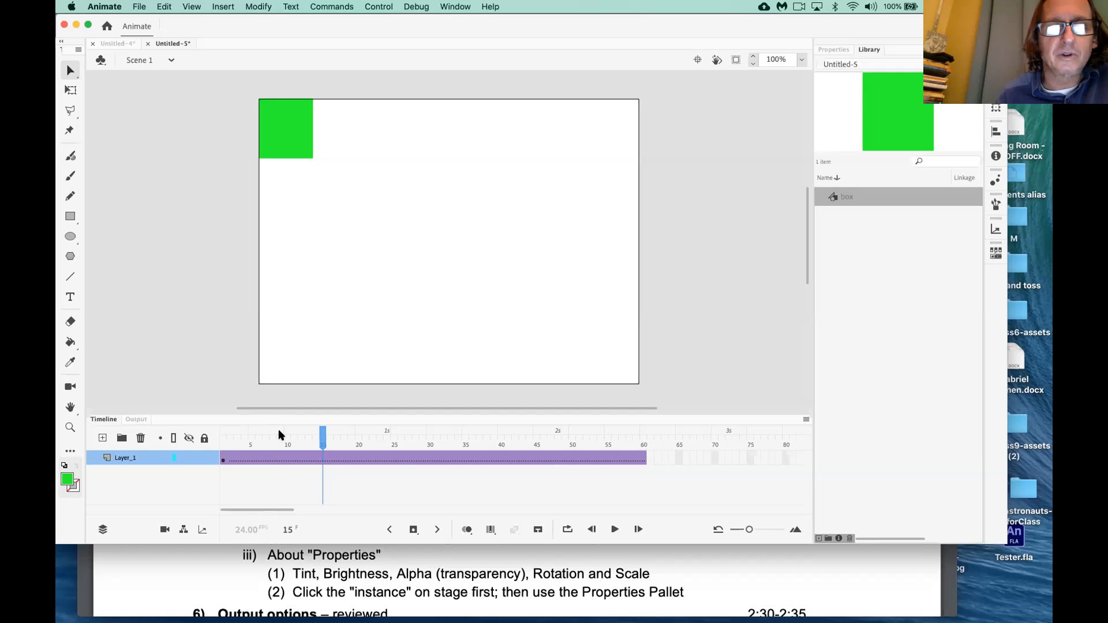
left_click_drag(293, 141, 622, 144)
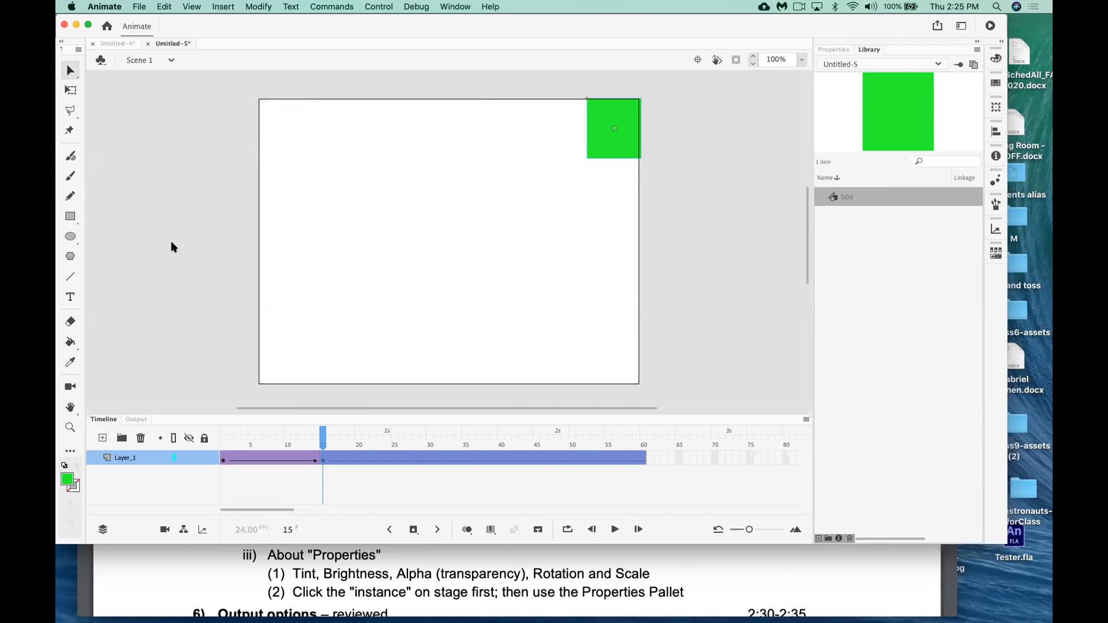
left_click_drag(325, 440, 430, 442)
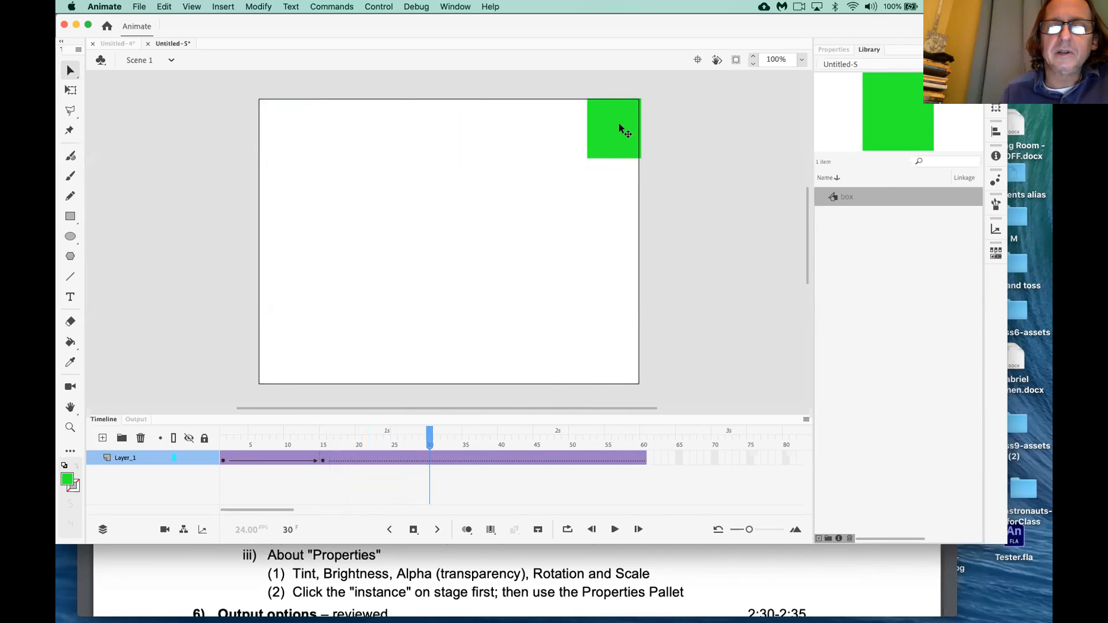
left_click_drag(620, 133, 619, 354)
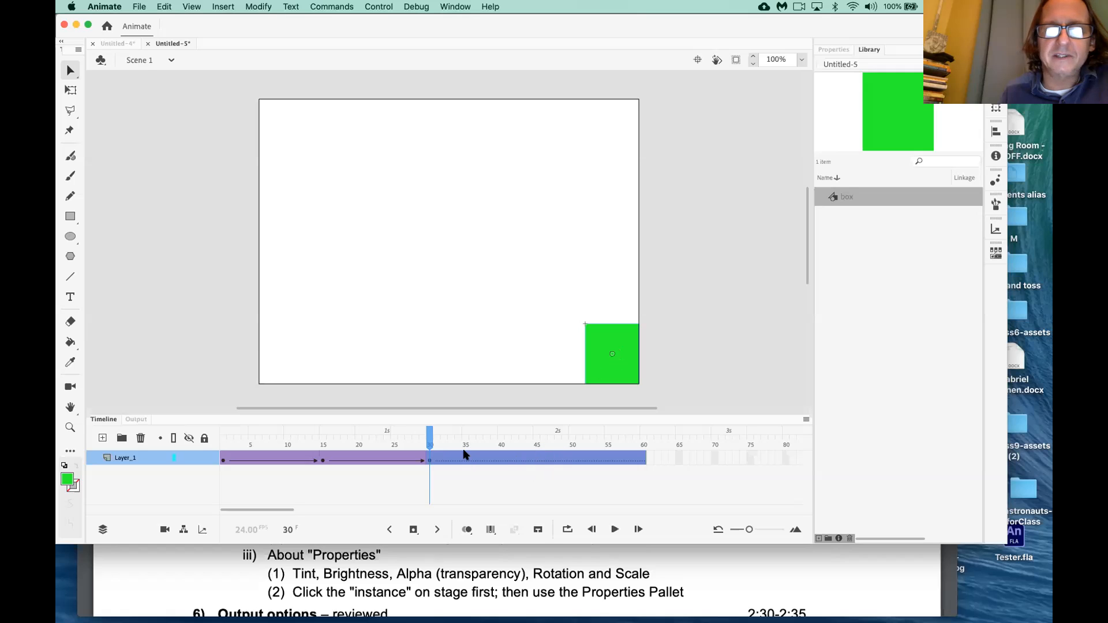
Move the green box to the stage's lower-left corner at frame 45 and upper-left corner at frame 60, and play the animation
left_click_drag(426, 441, 538, 436)
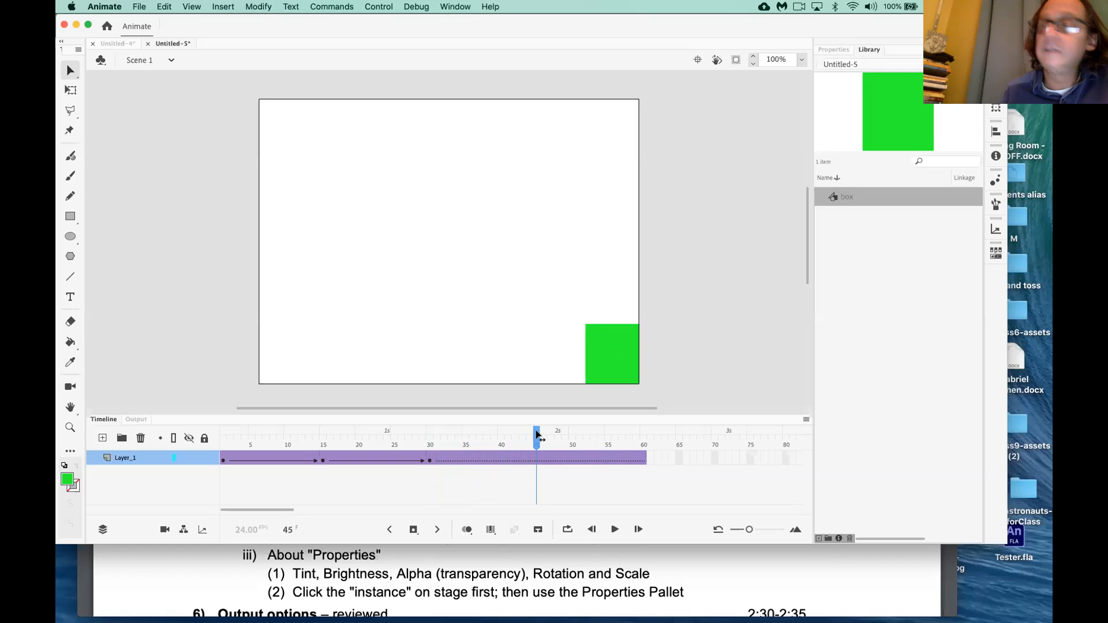
left_click_drag(612, 362, 285, 362)
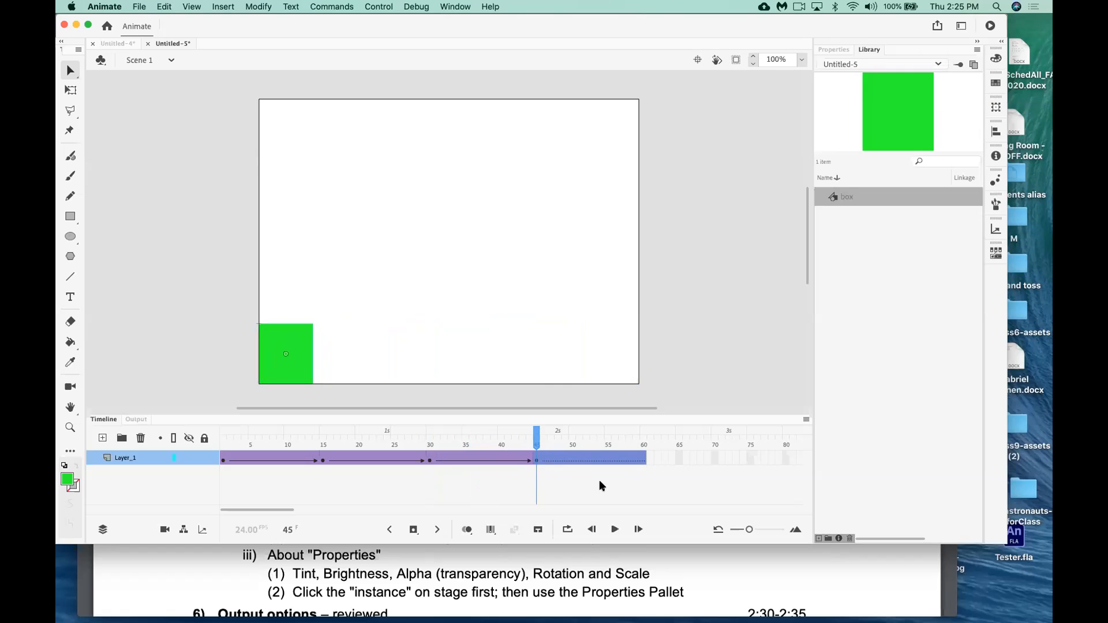
left_click(539, 440)
left_click_drag(541, 443, 644, 437)
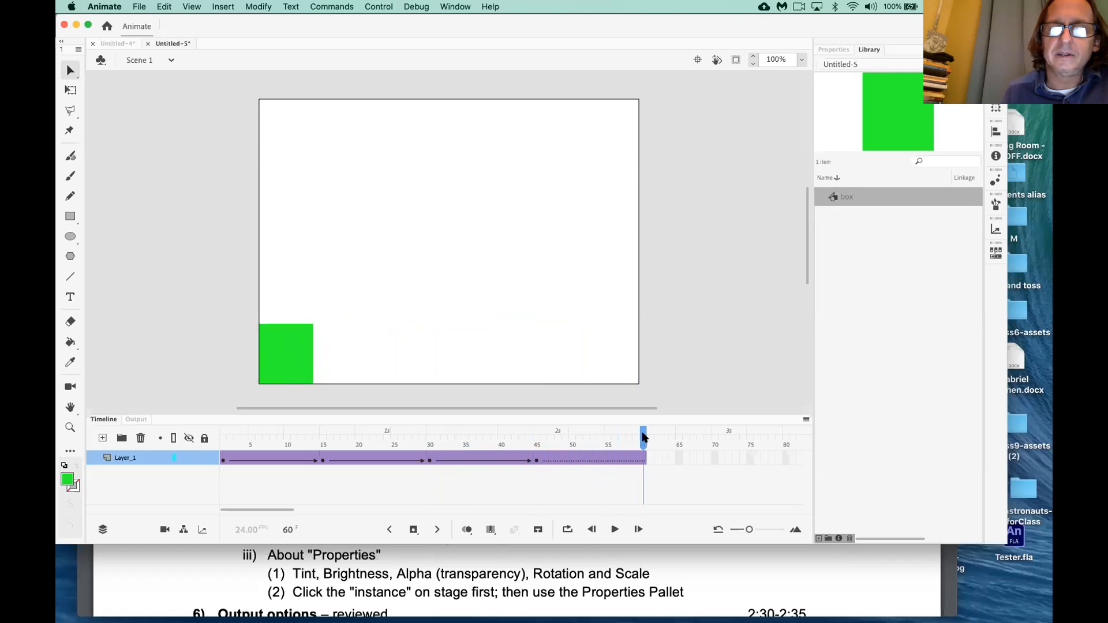
left_click_drag(291, 369, 289, 144)
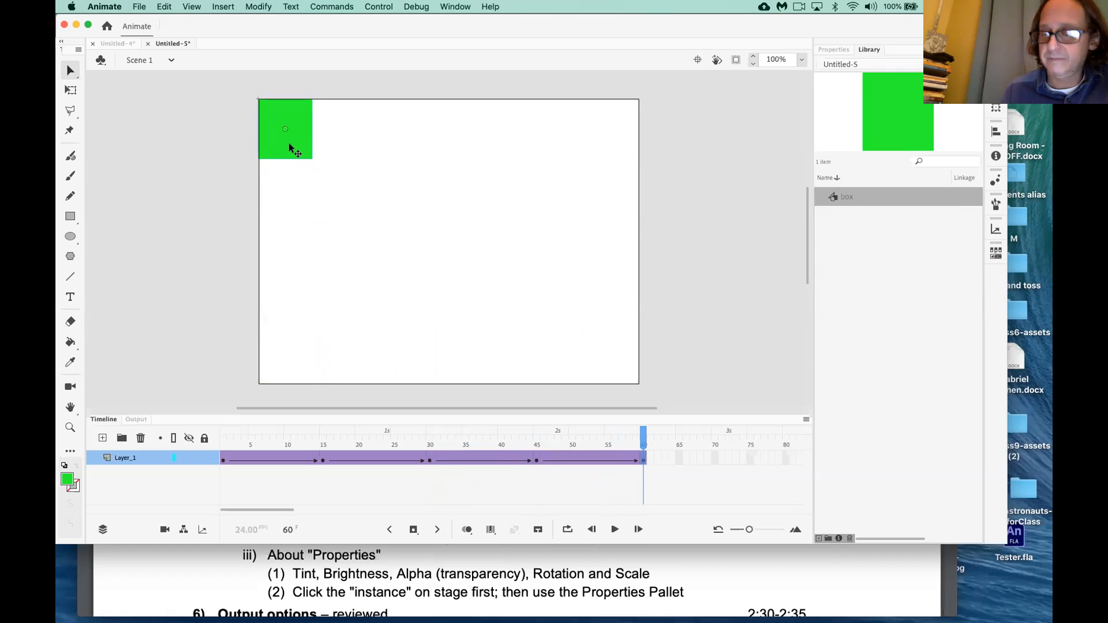
key("Return")
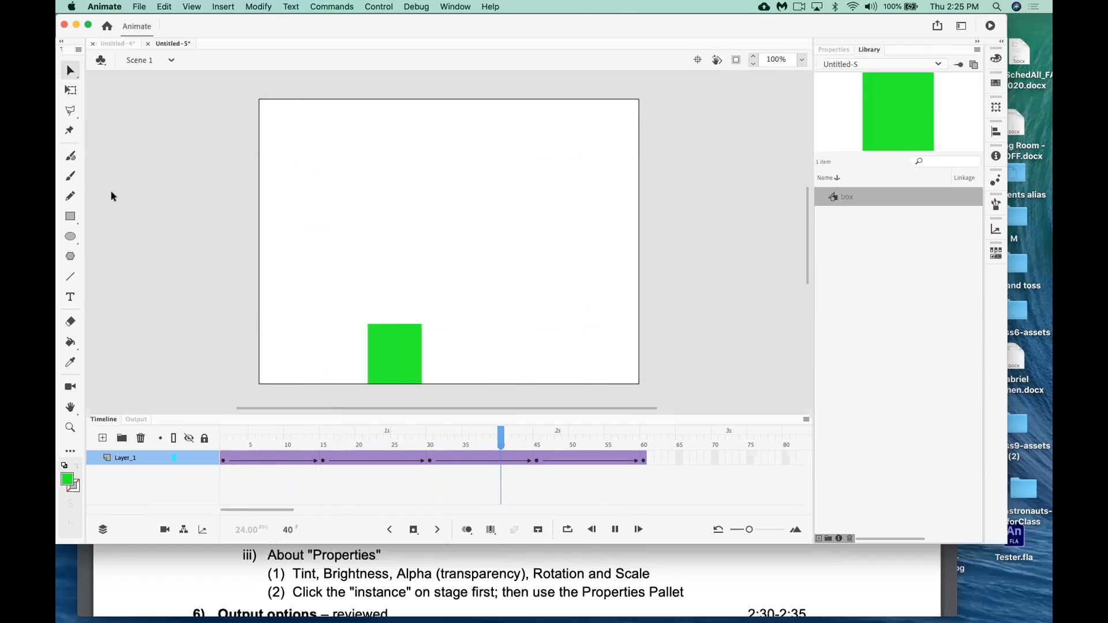
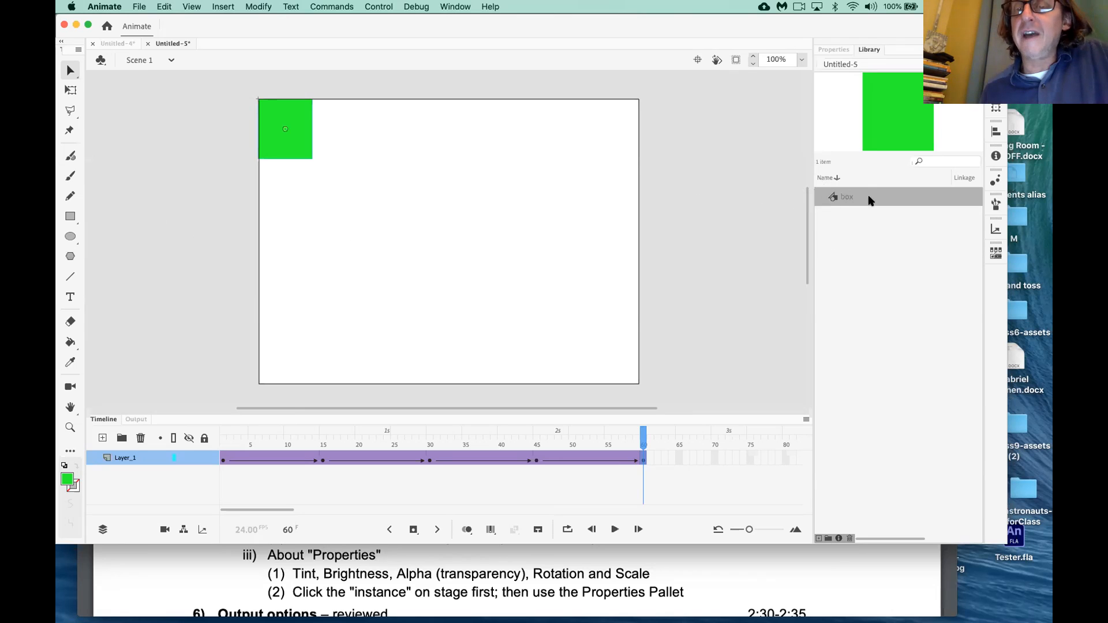
left_click(832, 197)
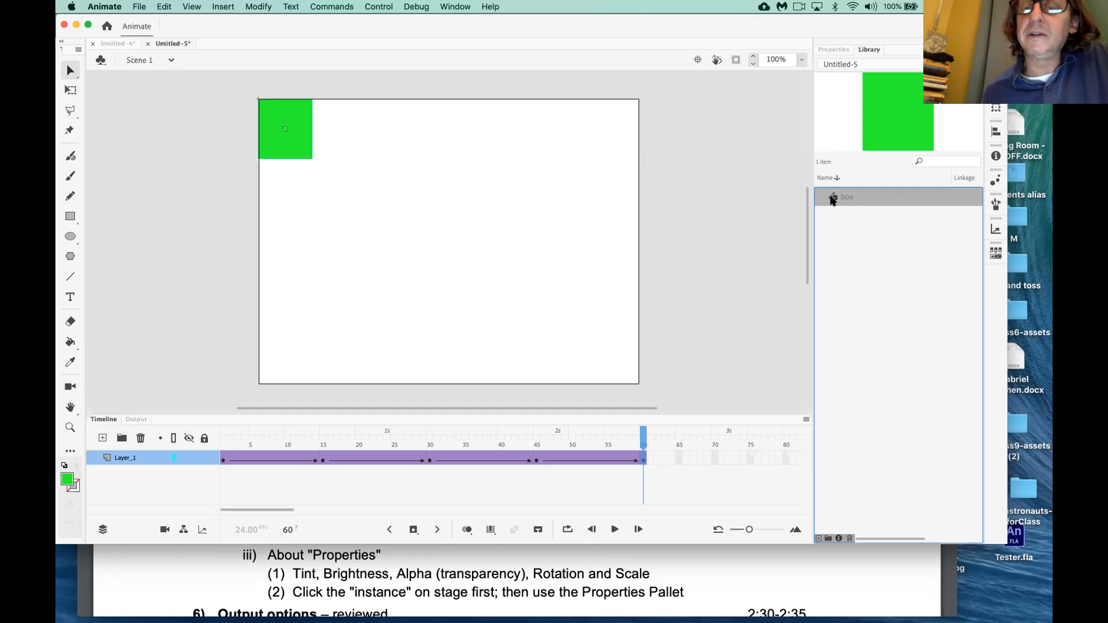
double_click(833, 198)
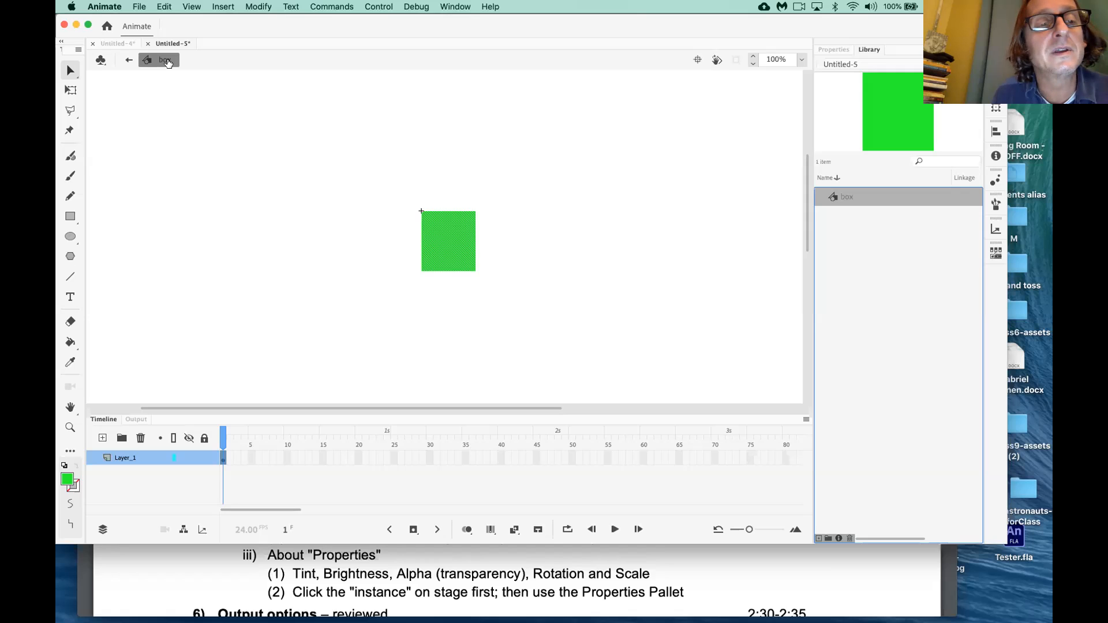
left_click(129, 60)
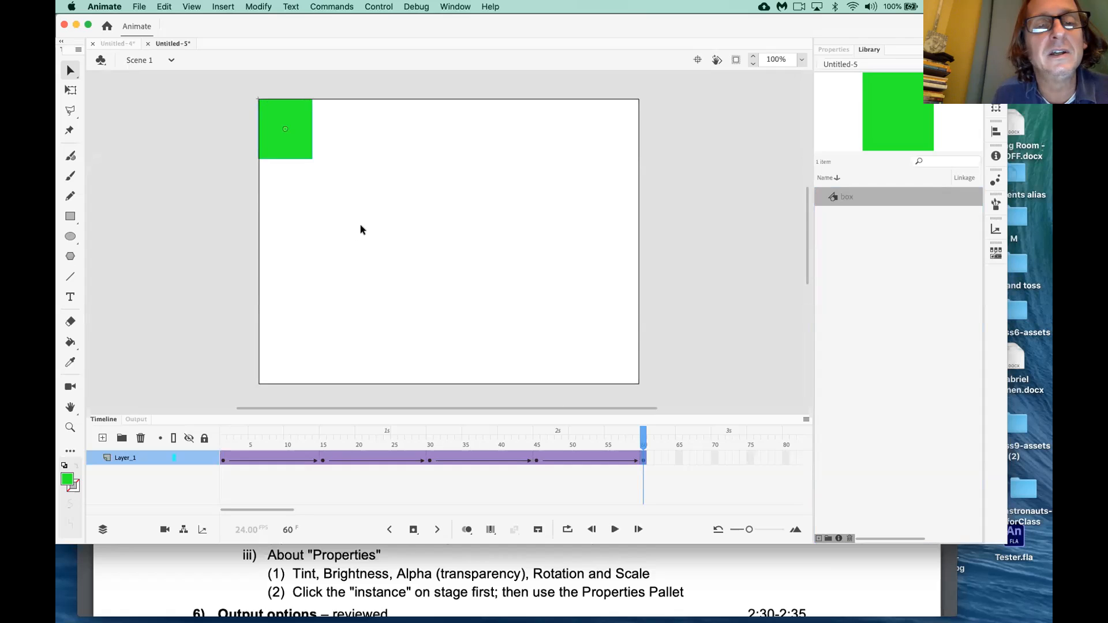
Open the "box" symbol from the library for editing and bend all four sides of the green shape inward into curves
left_click(834, 198)
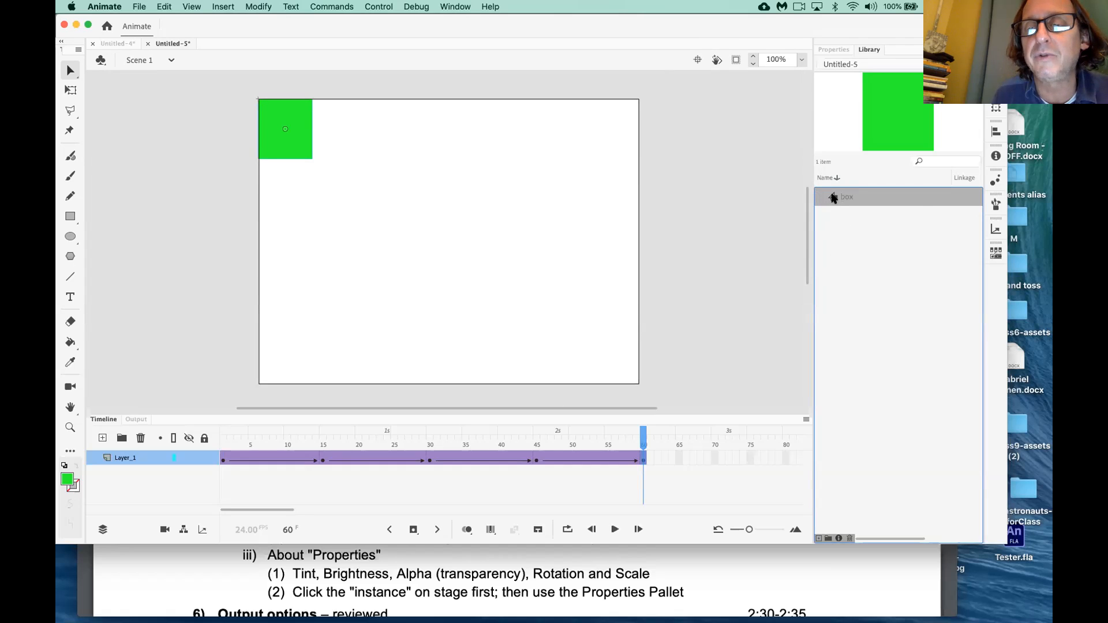
double_click(834, 198)
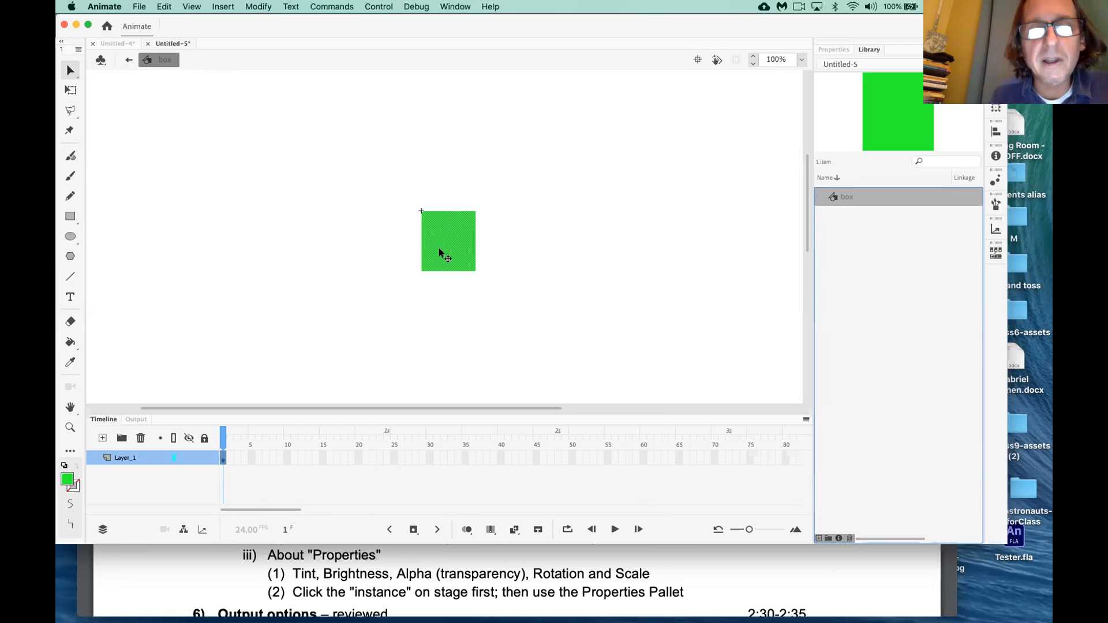
key("super+equal")
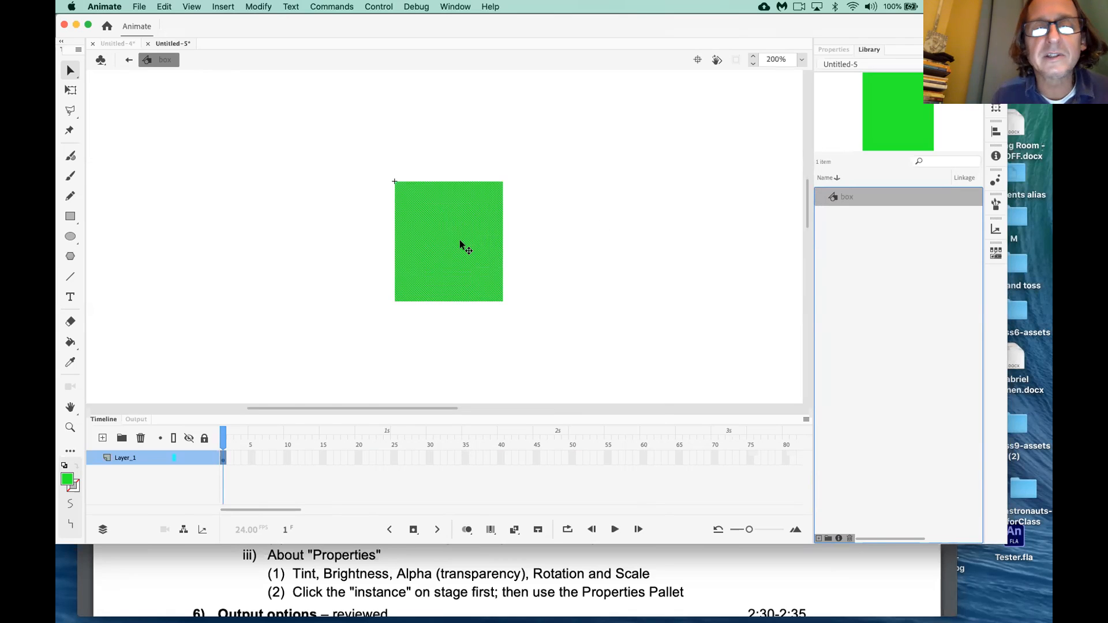
left_click(423, 137)
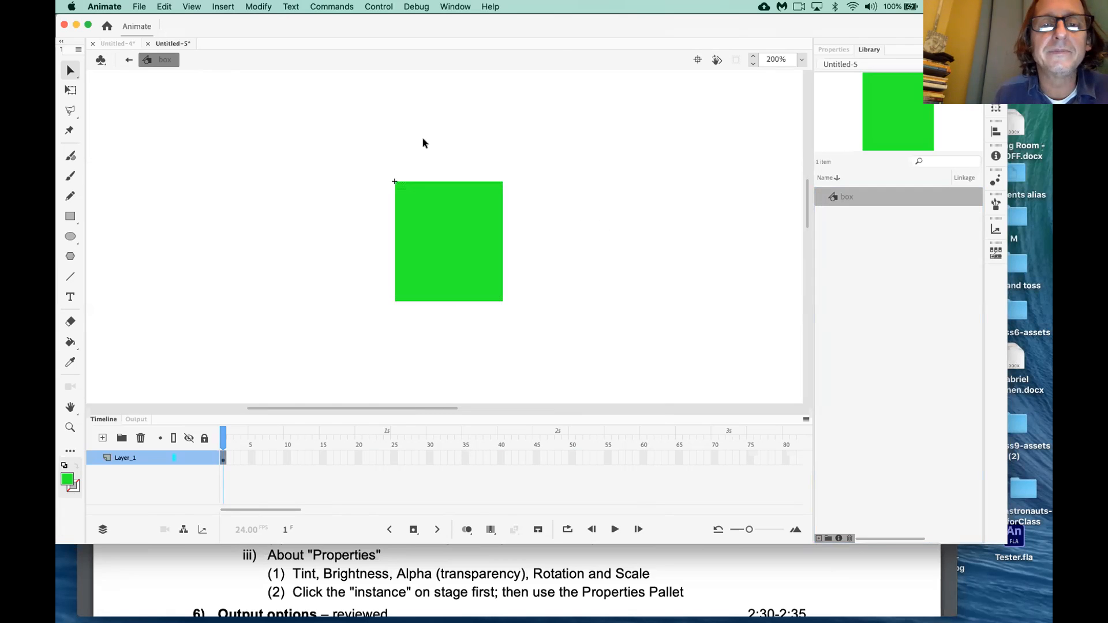
left_click_drag(448, 180, 449, 195)
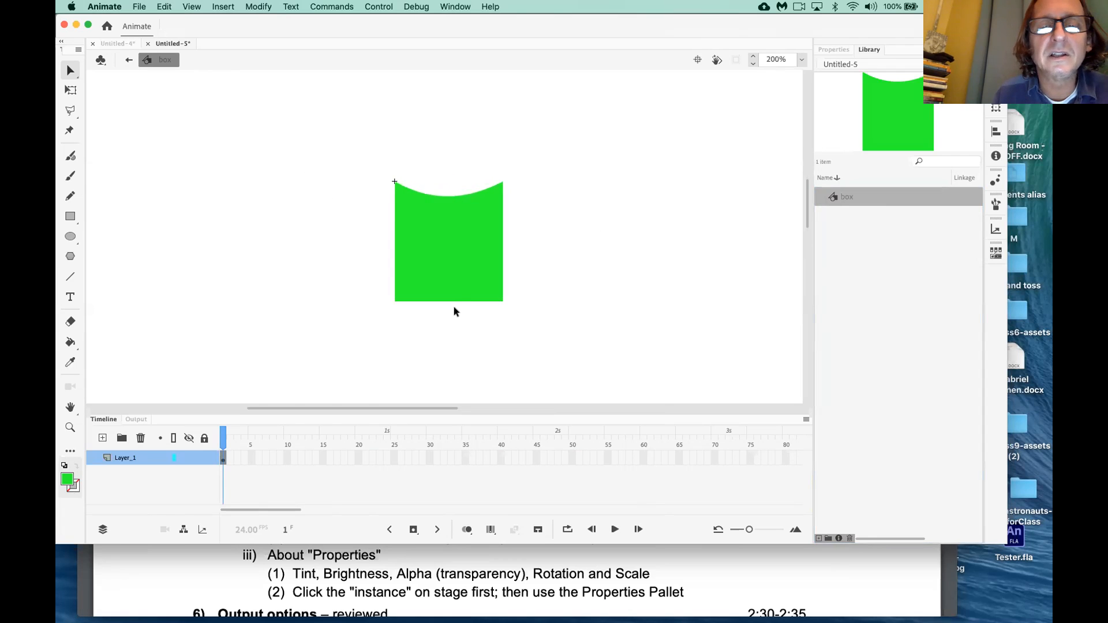
left_click_drag(453, 301, 455, 289)
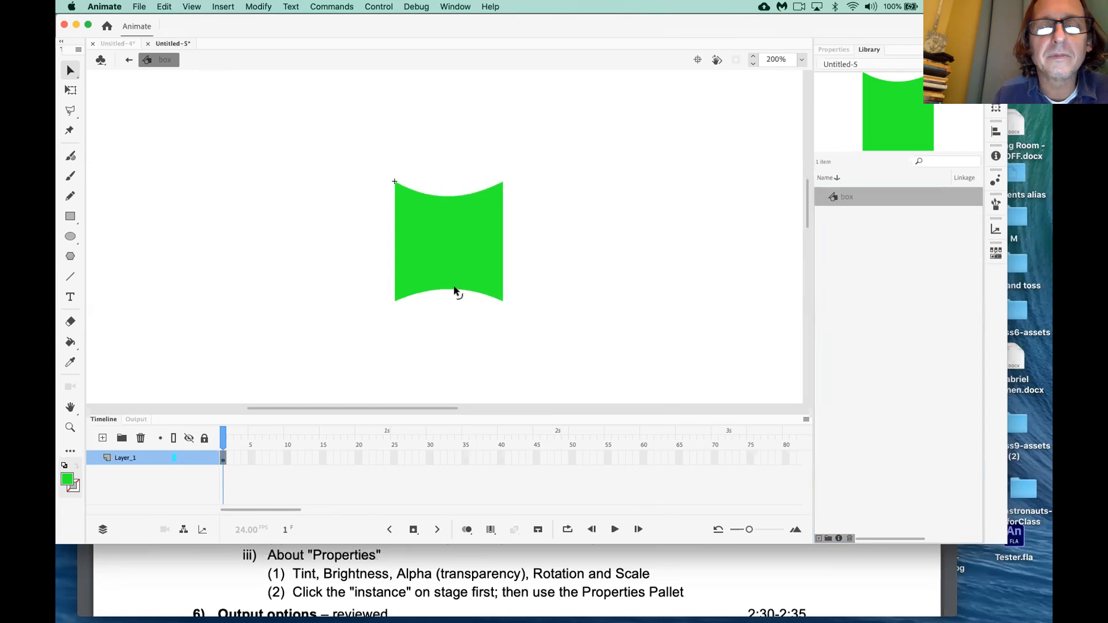
left_click_drag(396, 237, 411, 240)
left_click_drag(500, 237, 487, 243)
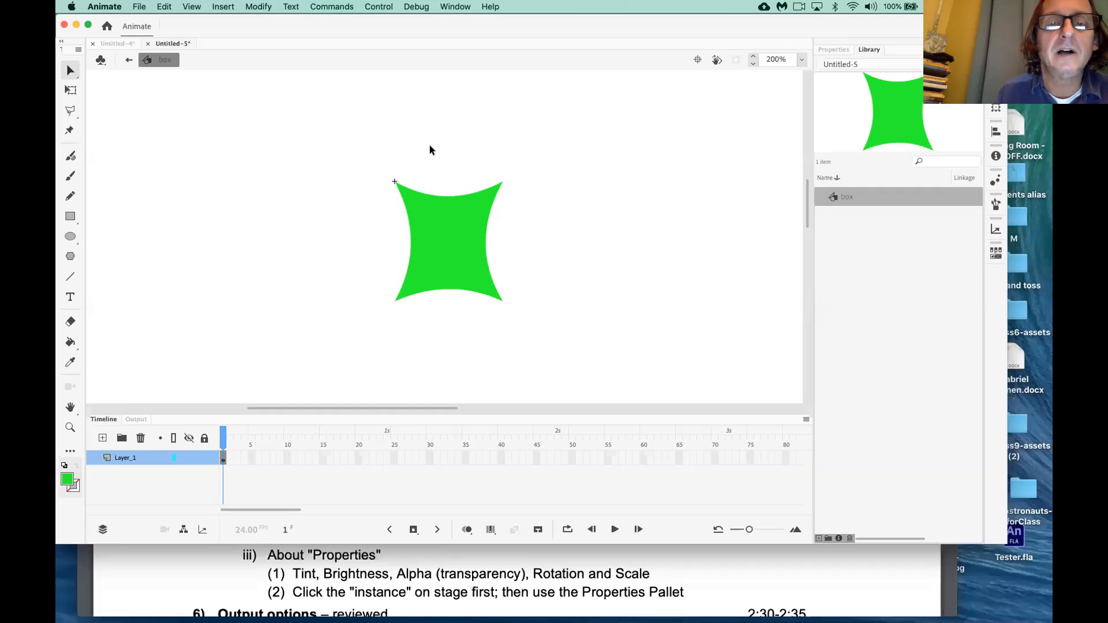
Try a #66CC99 fill on a vertical strip through the middle of the green shape and undo the color change
left_click(444, 241)
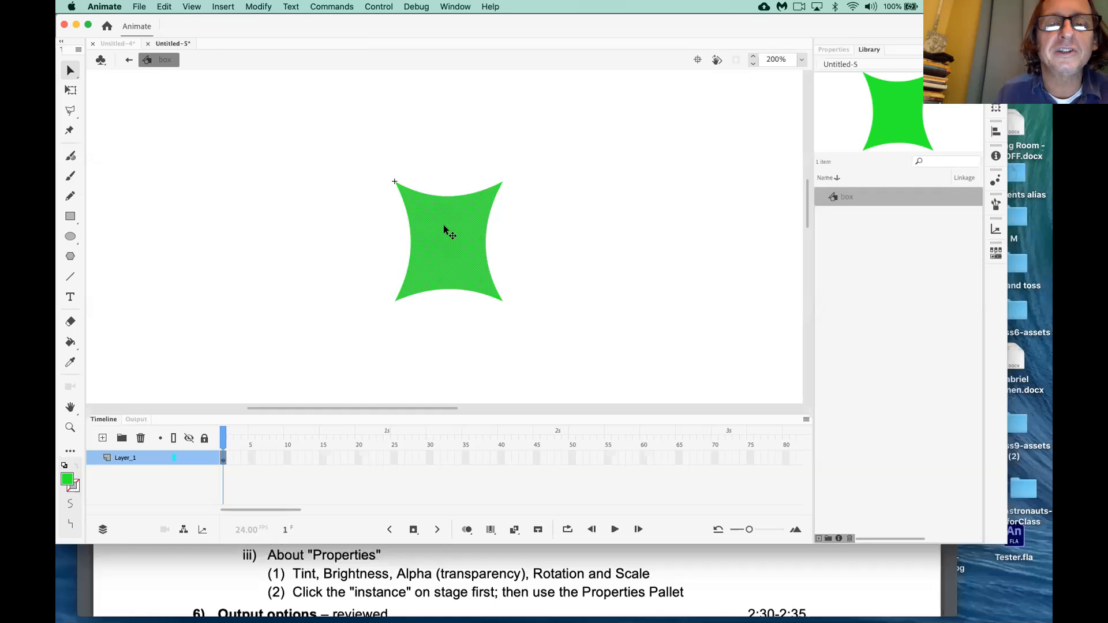
left_click(449, 149)
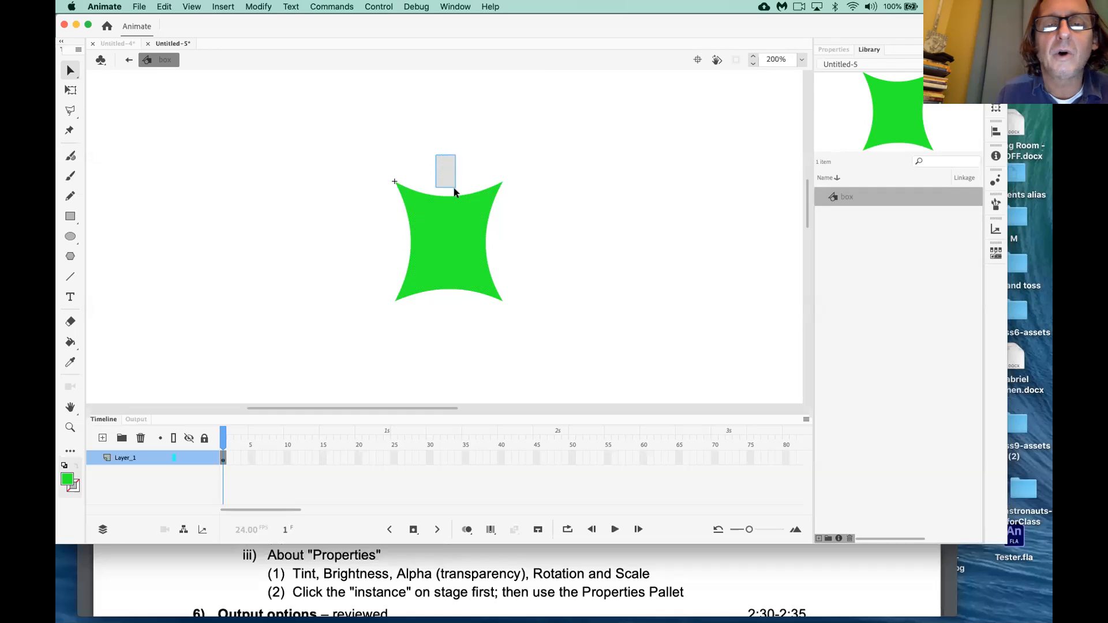
left_click_drag(457, 212, 464, 322)
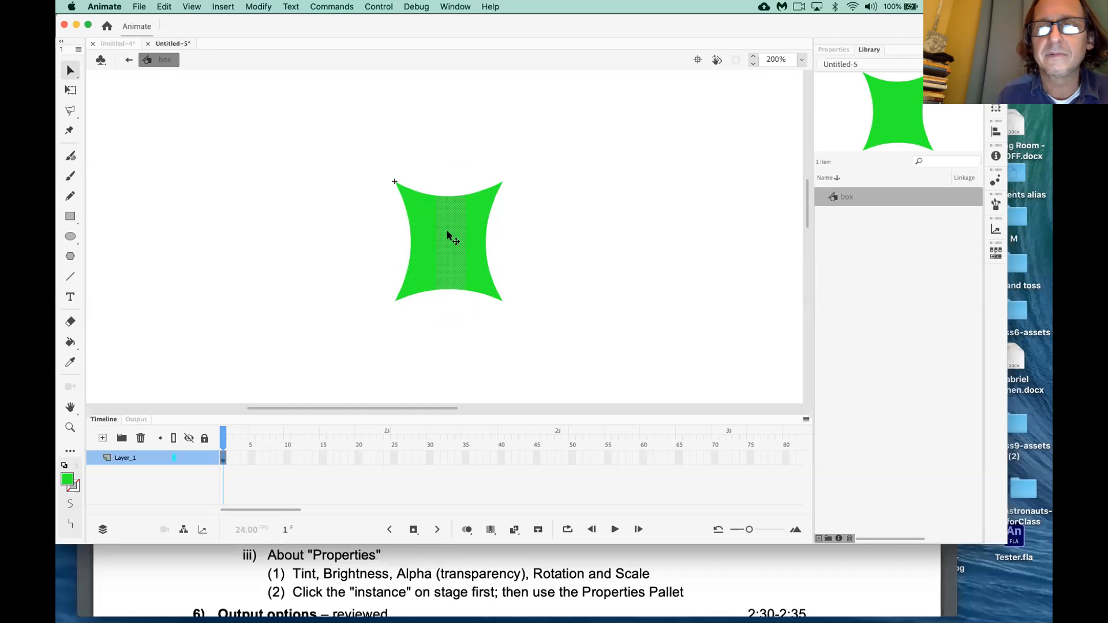
left_click(833, 50)
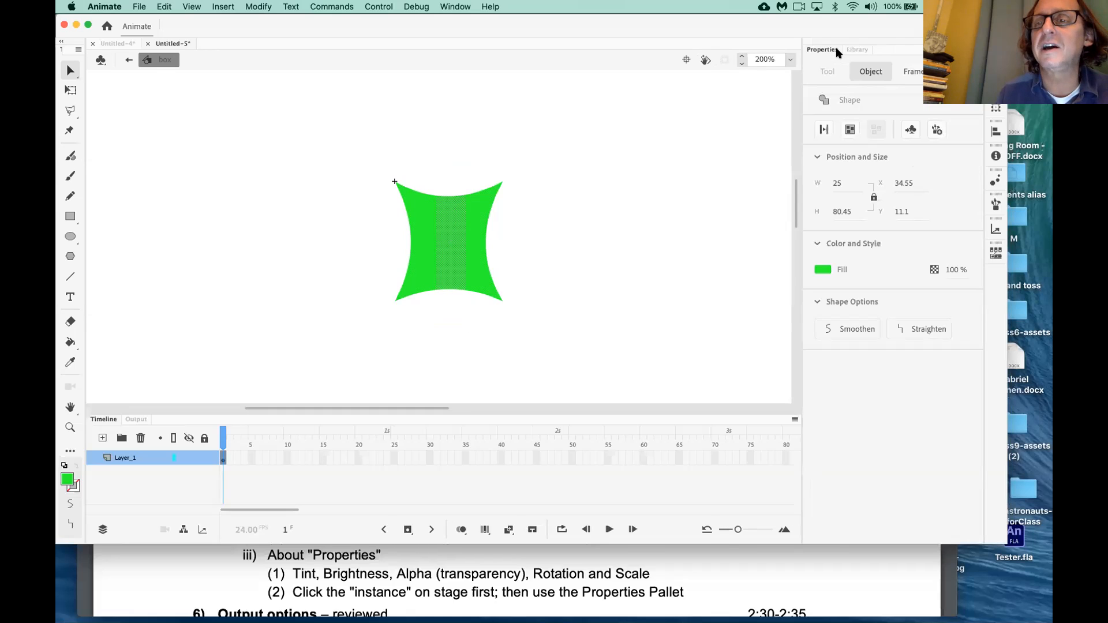
left_click(823, 269)
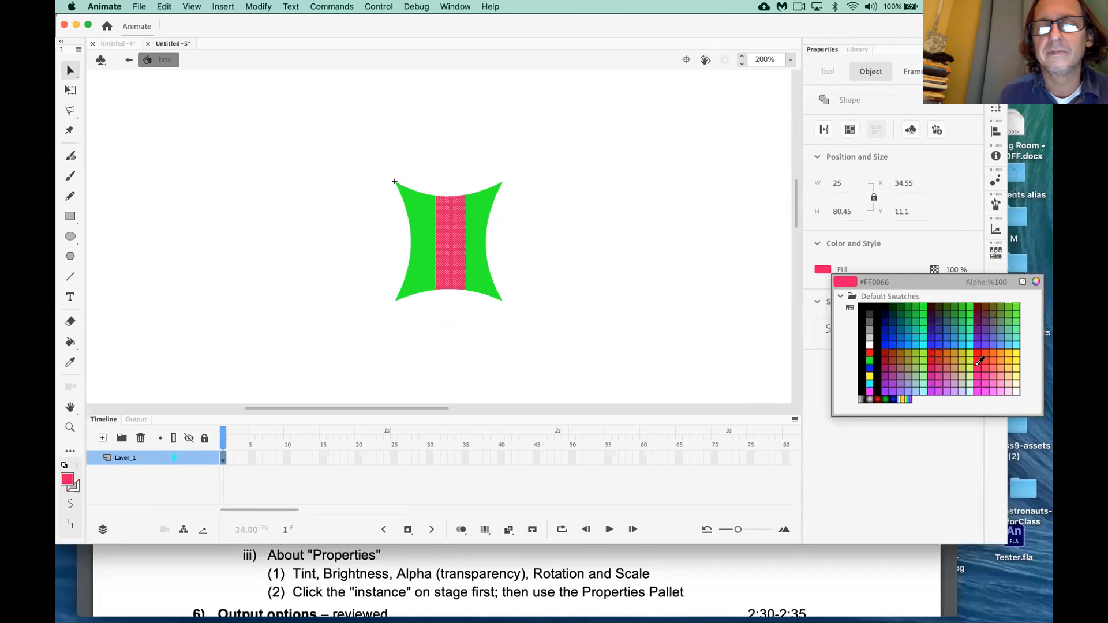
left_click(1010, 328)
left_click(614, 330)
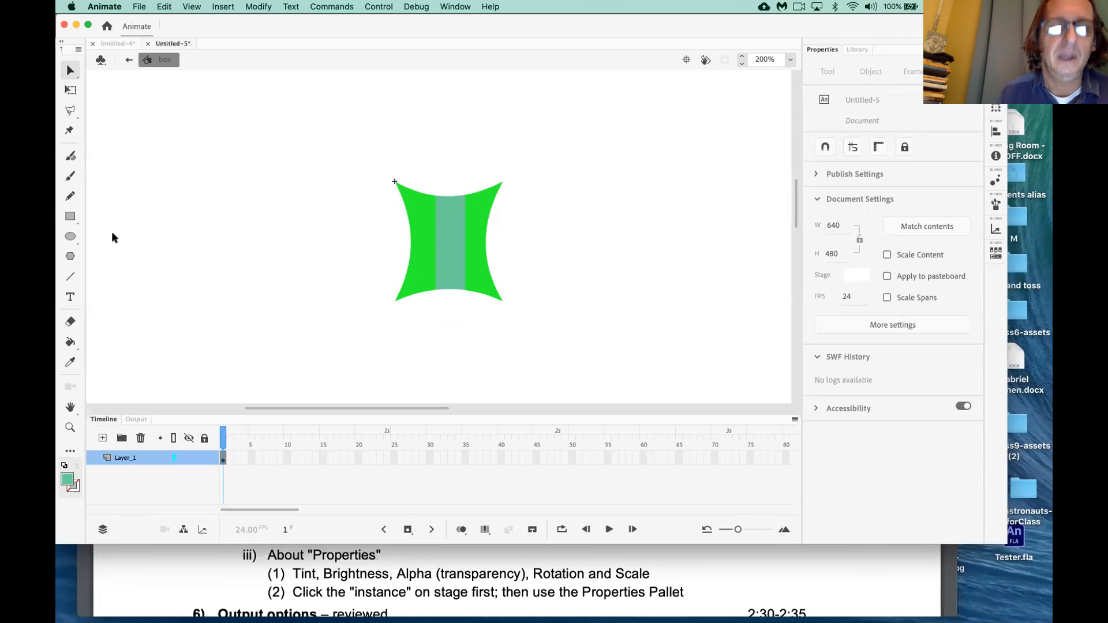
key("super+z")
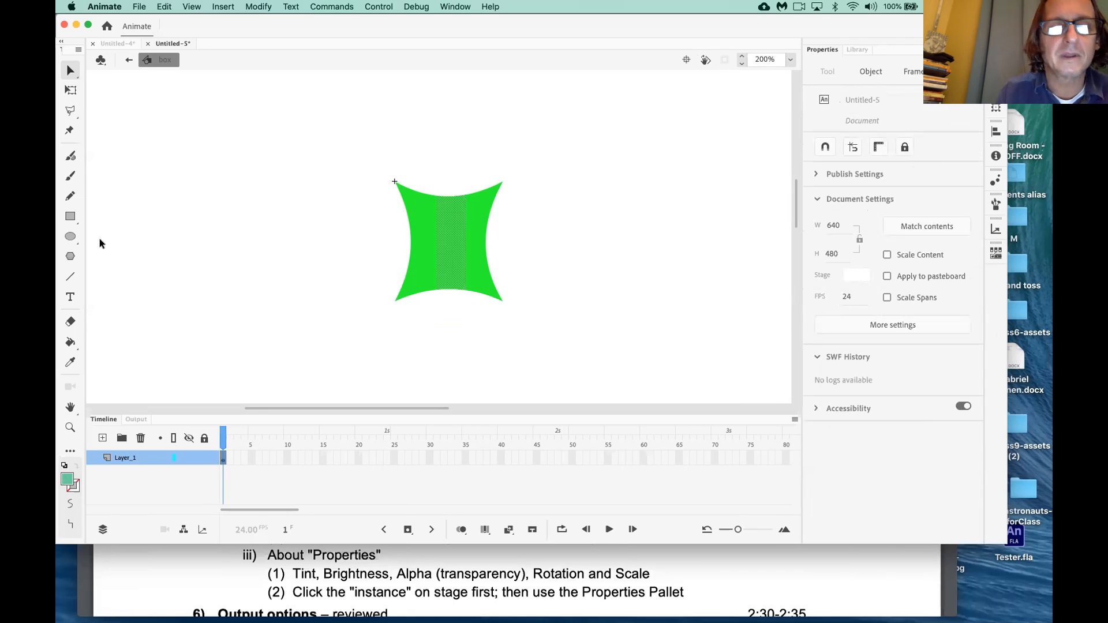
left_click(241, 320)
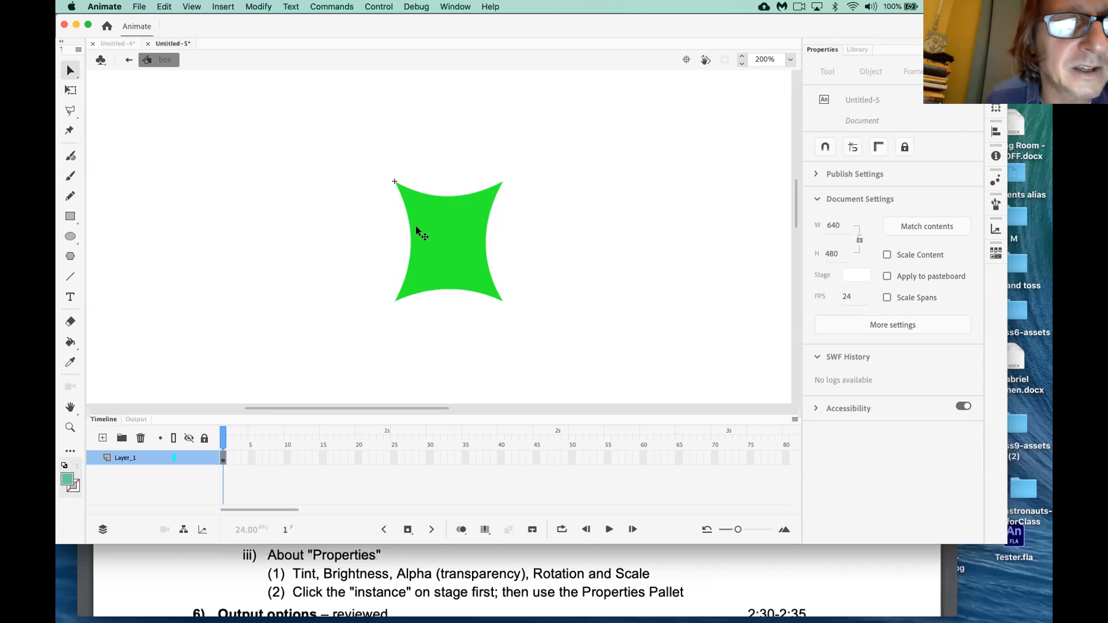
Fill a vertical strip about 25 px wide through the middle of the shape with #66CC99 and return to Scene 1
left_click_drag(437, 155, 463, 318)
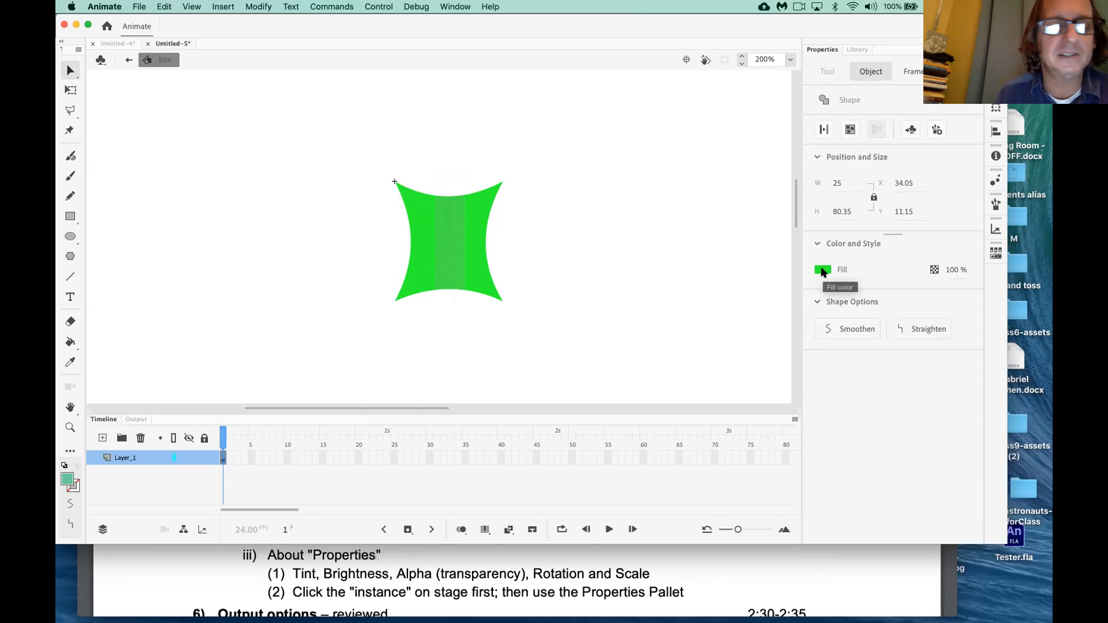
left_click(67, 480)
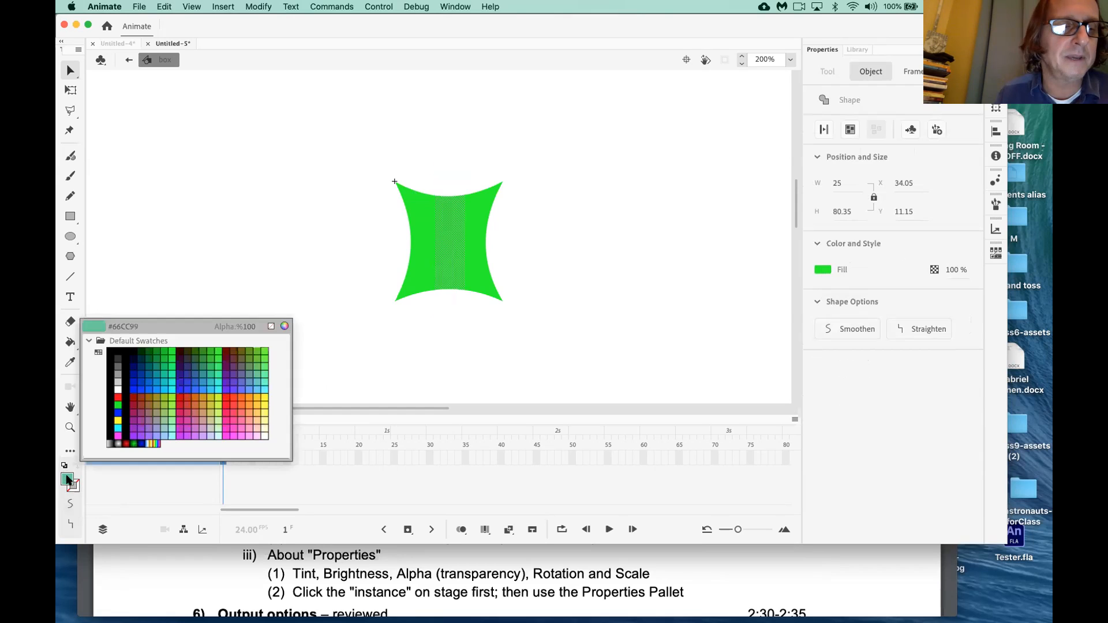
left_click(95, 327)
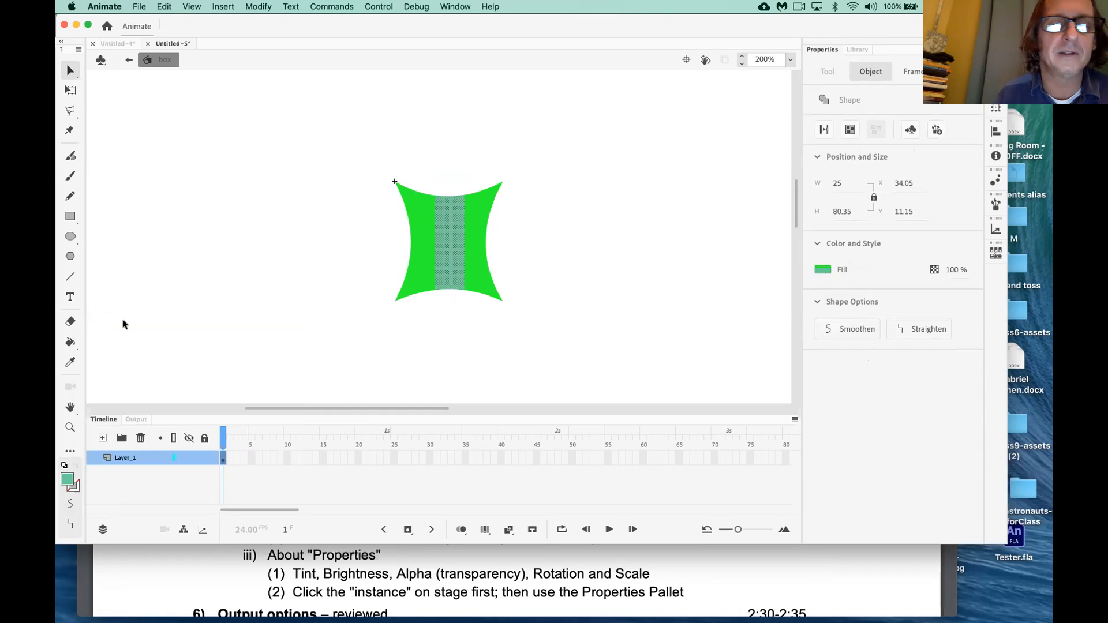
left_click(389, 334)
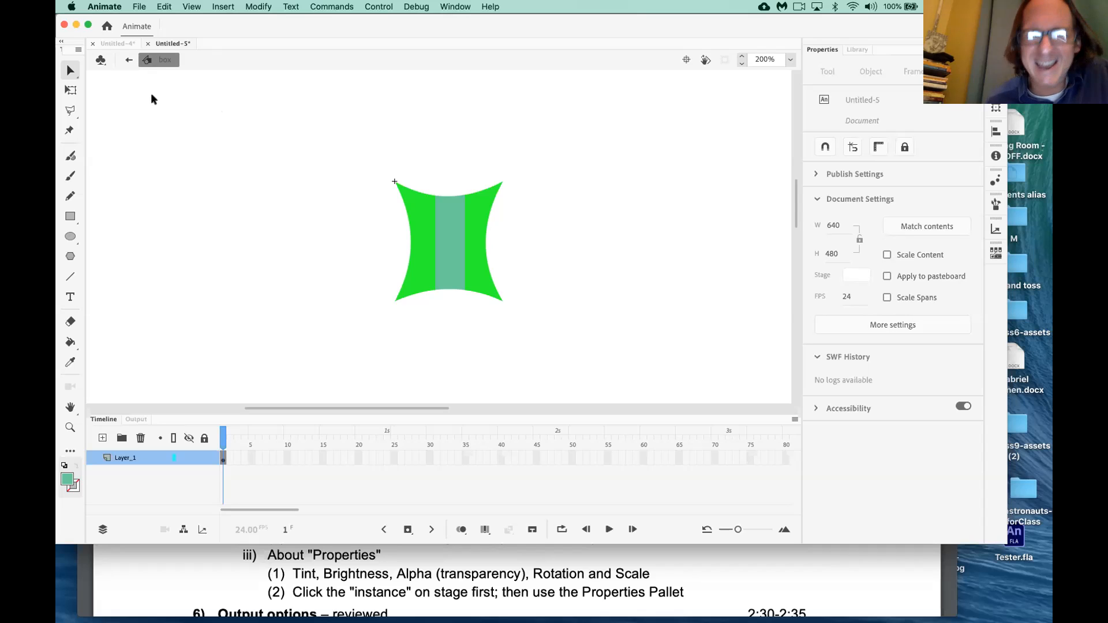
left_click(128, 61)
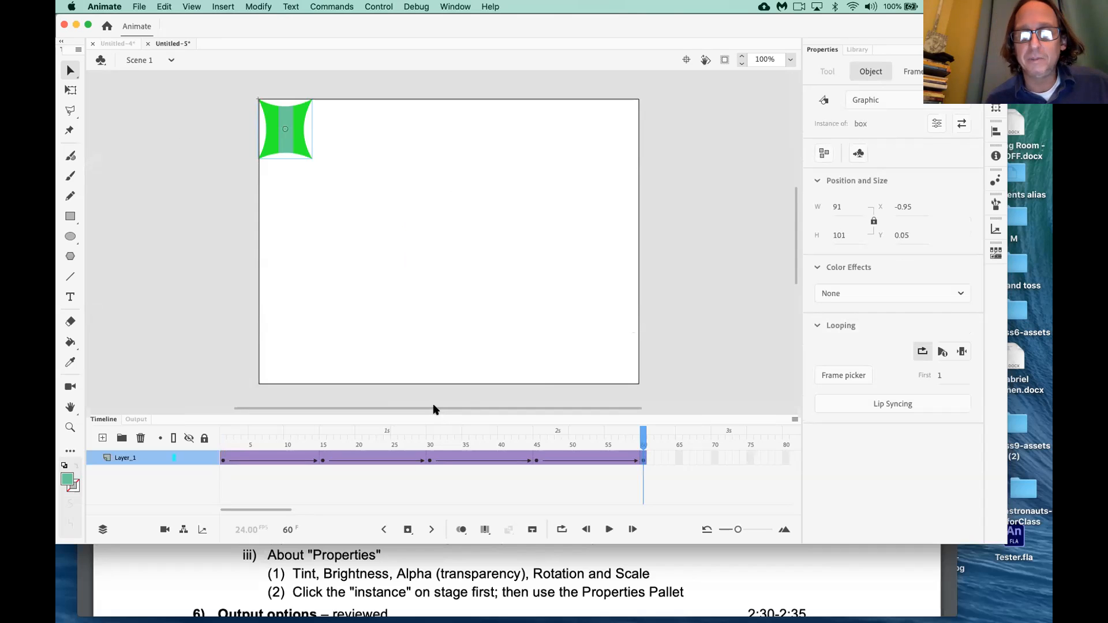
Play the animation with the edited box symbol and return the playhead to frame 1
left_click(411, 314)
key("Return")
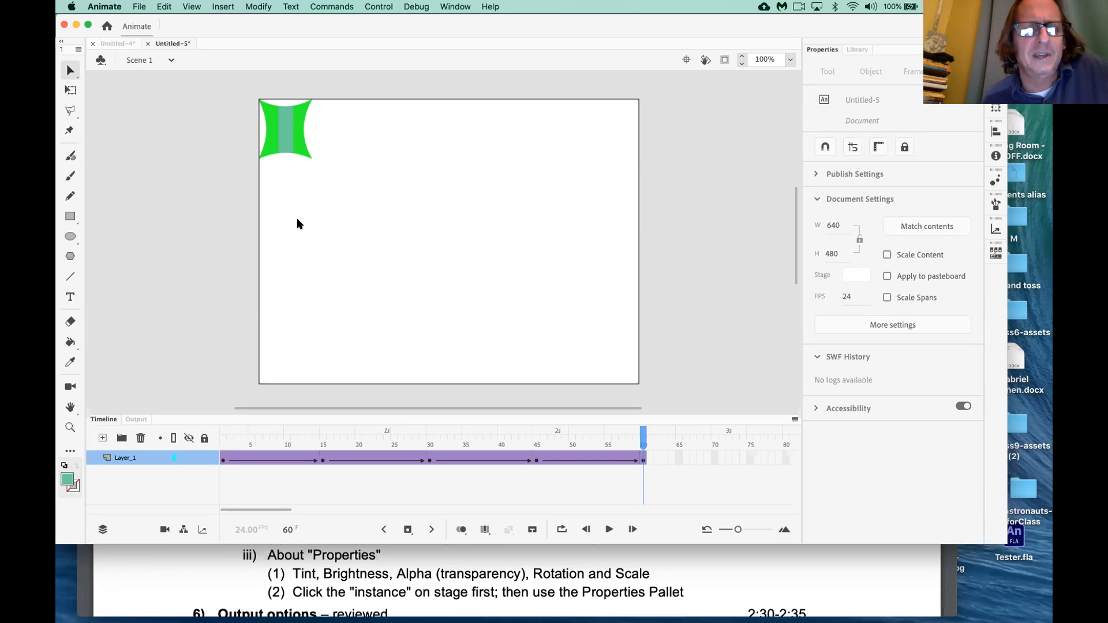
left_click_drag(279, 445, 218, 443)
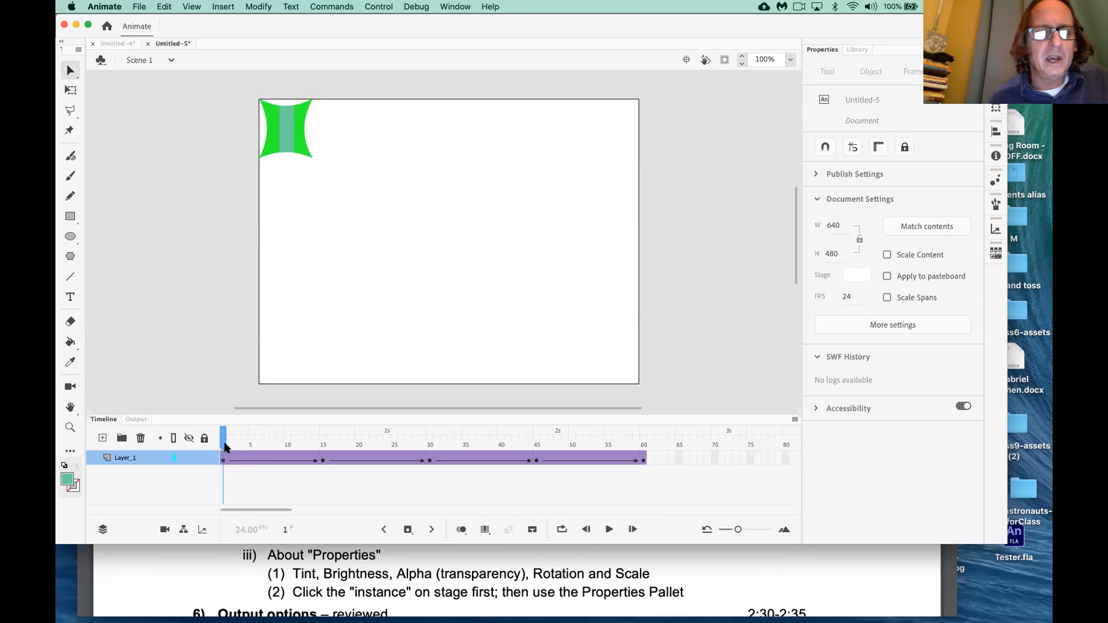
At frame 15, use Free Transform to enlarge the box to about 538 × 596 px and rotate it about 90 degrees clockwise
left_click_drag(224, 442, 325, 440)
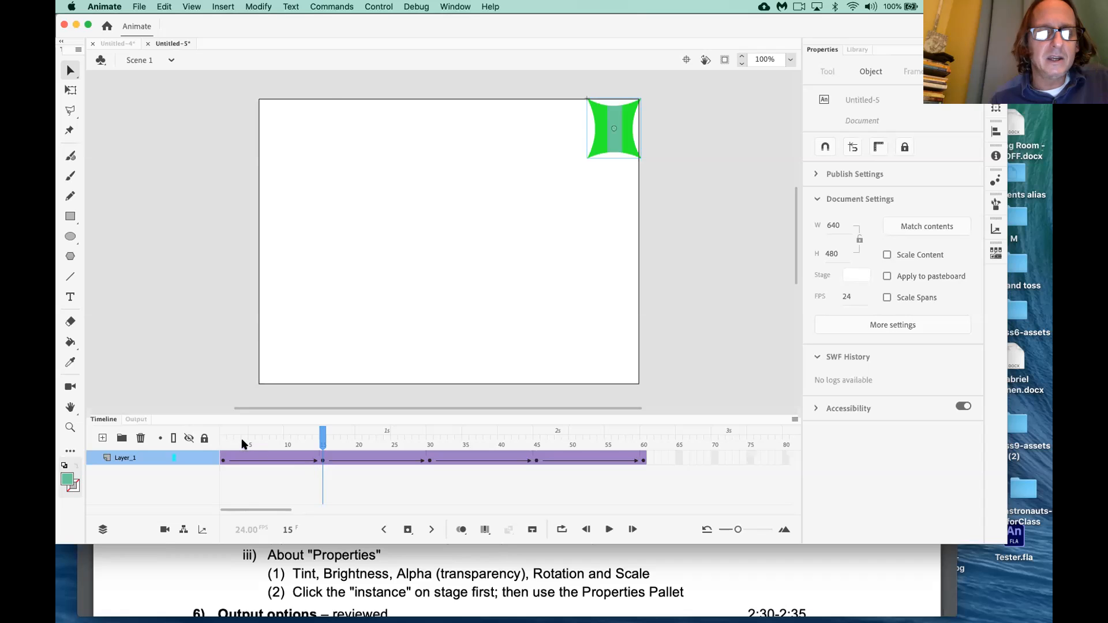
left_click(220, 442)
left_click_drag(219, 442, 323, 442)
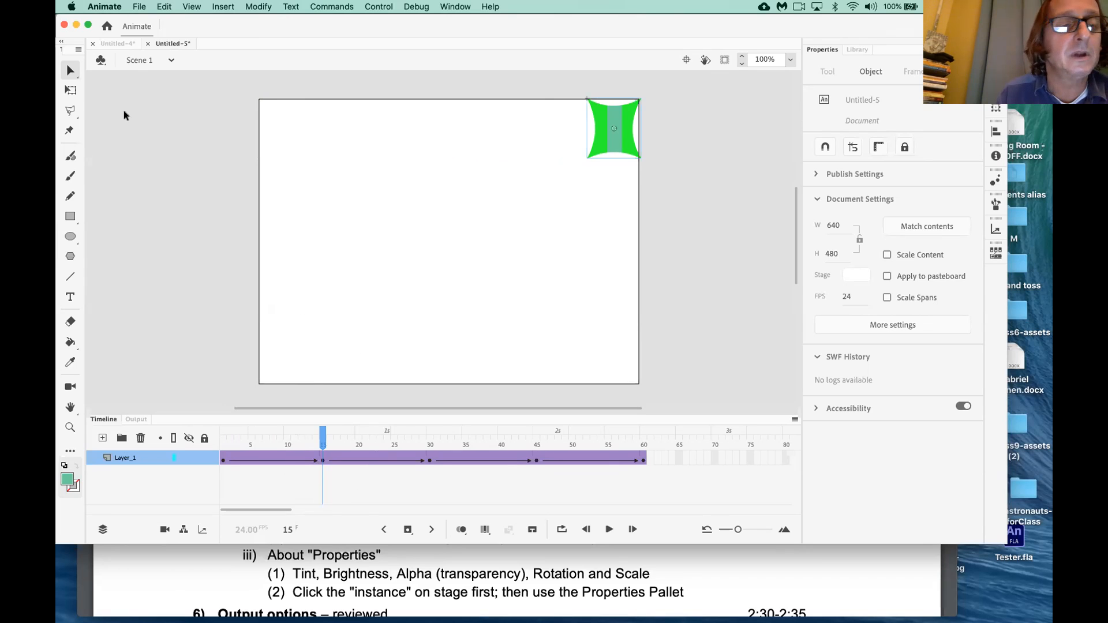
left_click(70, 93)
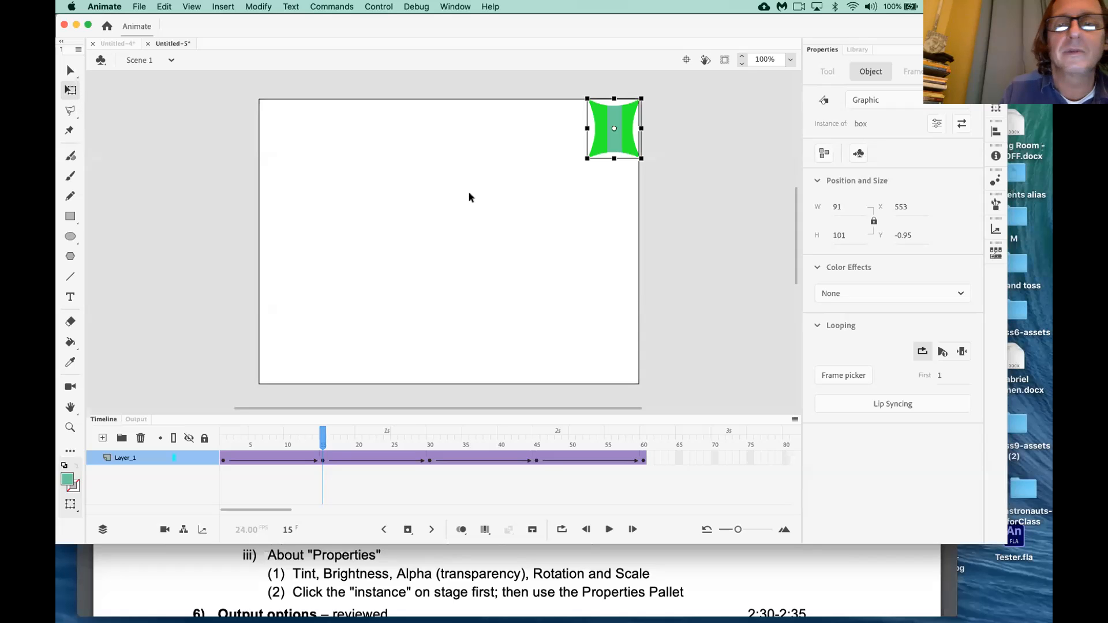
left_click_drag(584, 158, 486, 5)
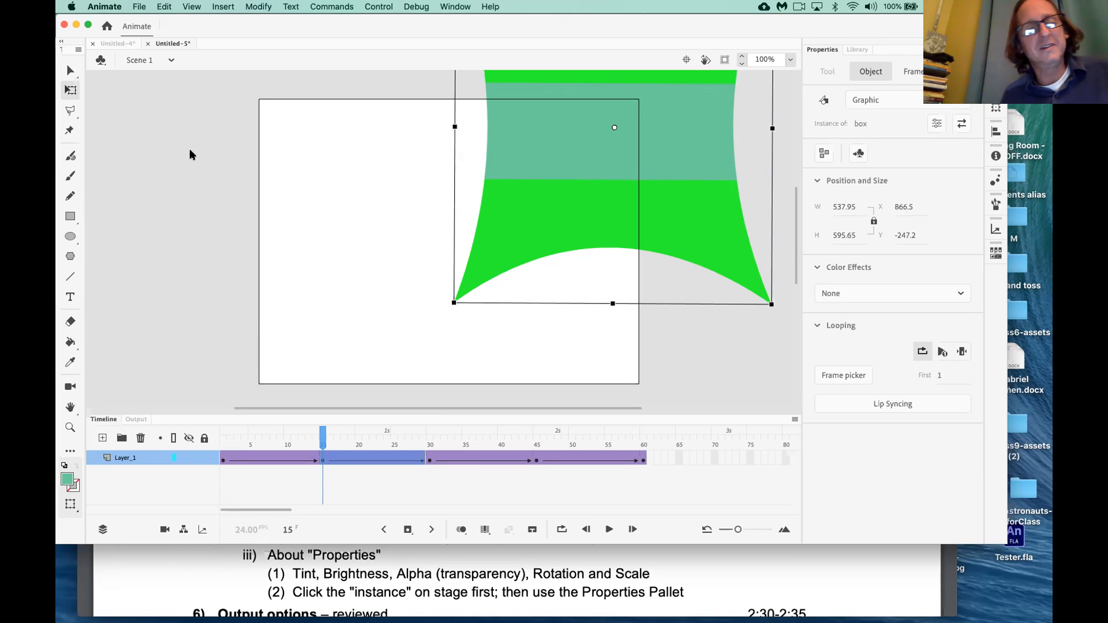
Return the playhead to frame 1 and play the animation with the enlarged, rotated box
left_click_drag(322, 440, 178, 415)
left_click(157, 408)
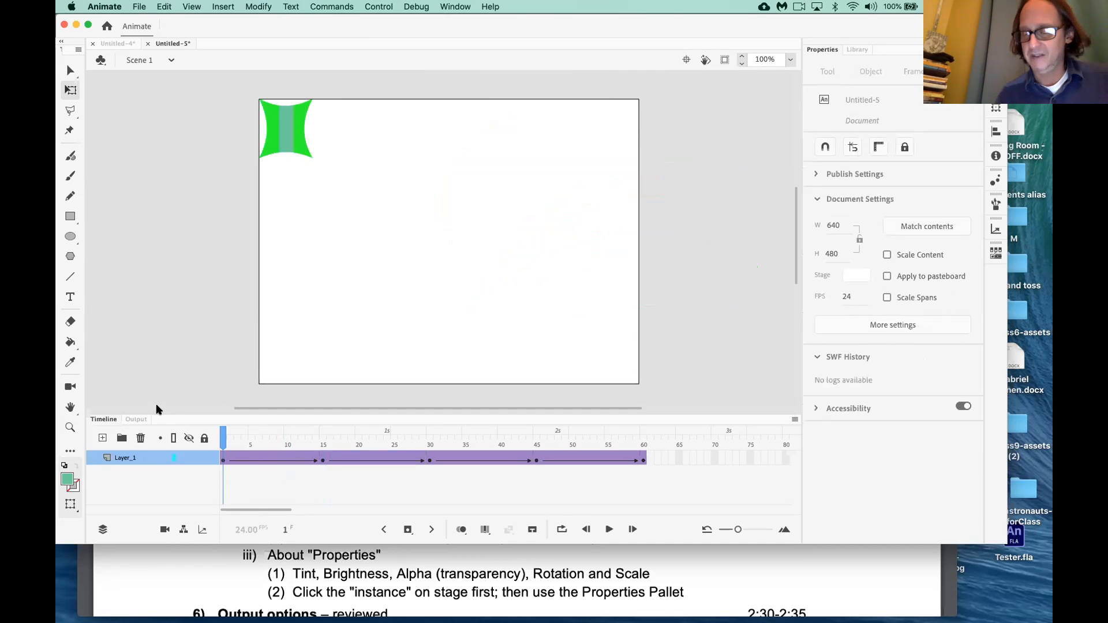
key("Return")
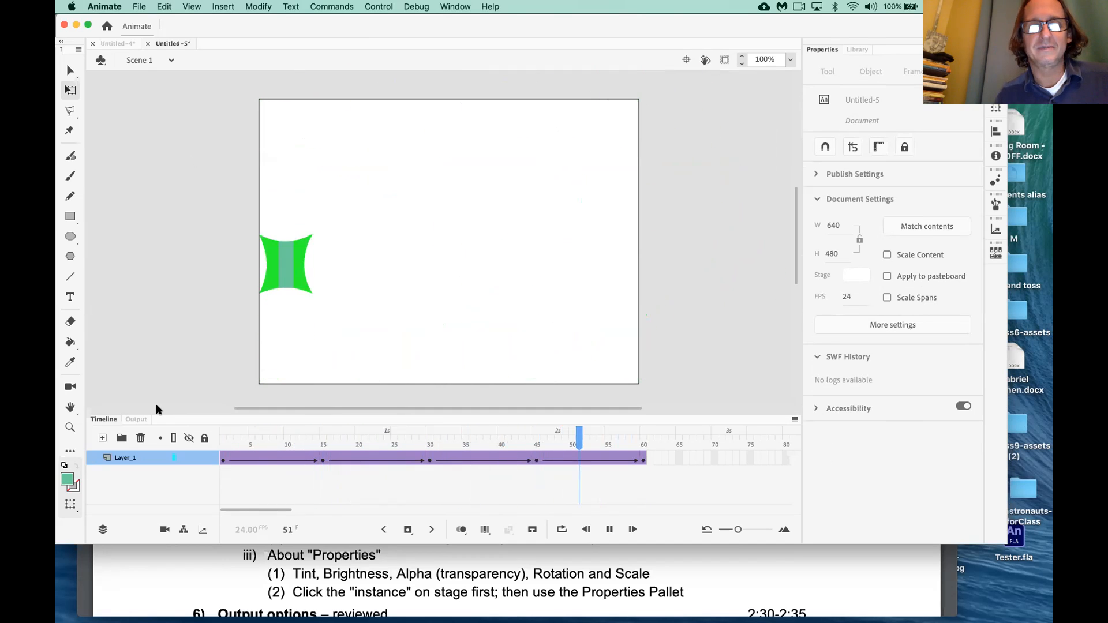
key("Return")
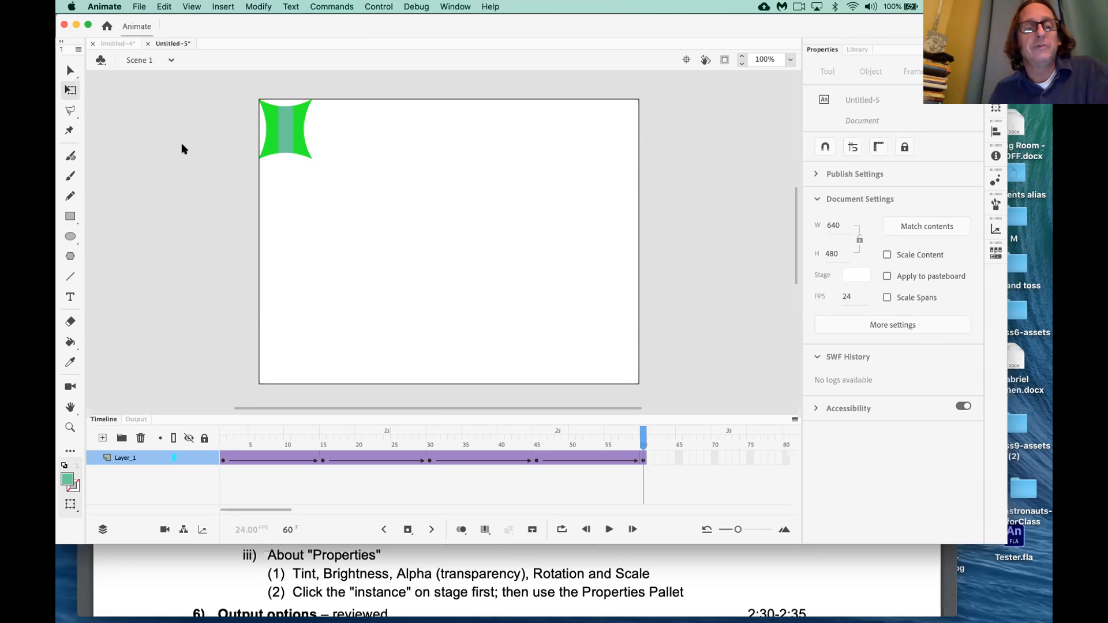
At the frame 30 keyframe, apply a Tint color effect to the box instance with red (255, 0, 0) at 100%
left_click_drag(228, 445, 428, 446)
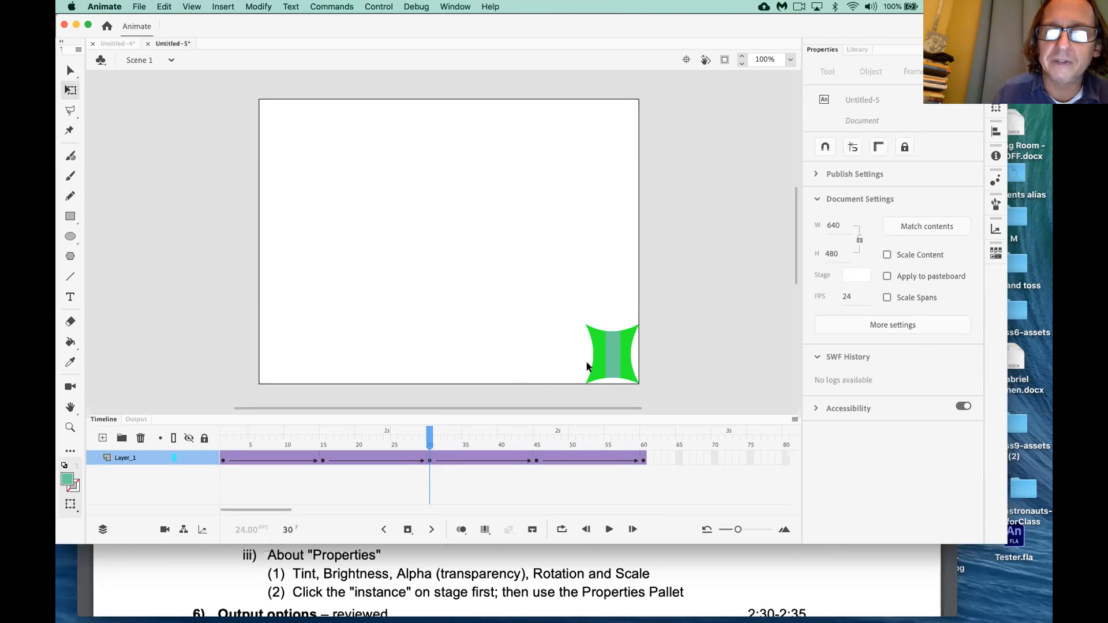
left_click(614, 354)
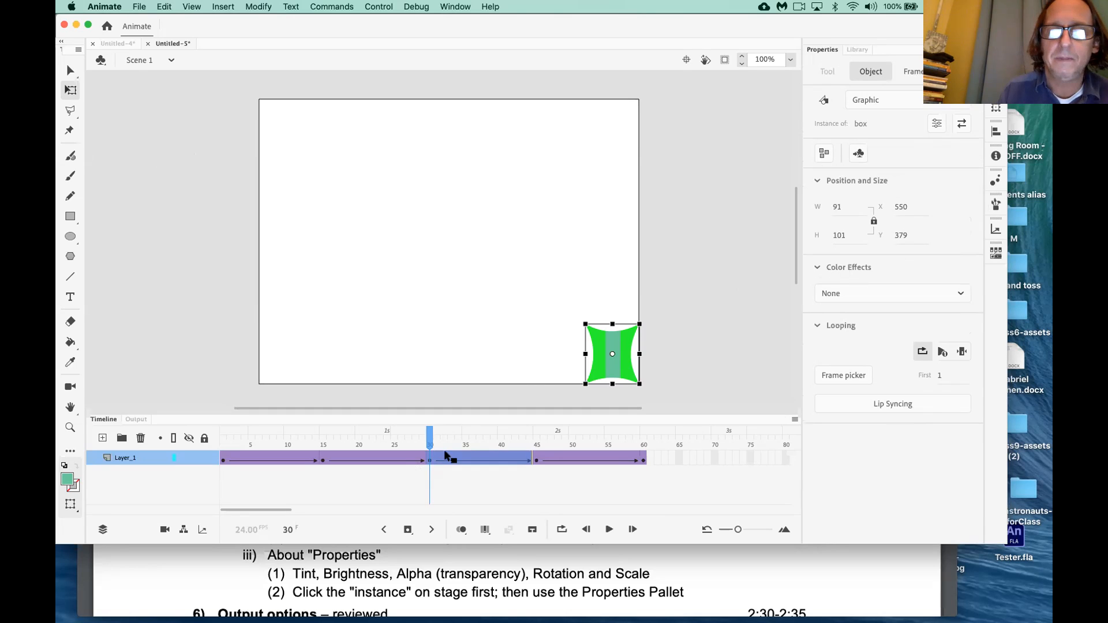
left_click(430, 462)
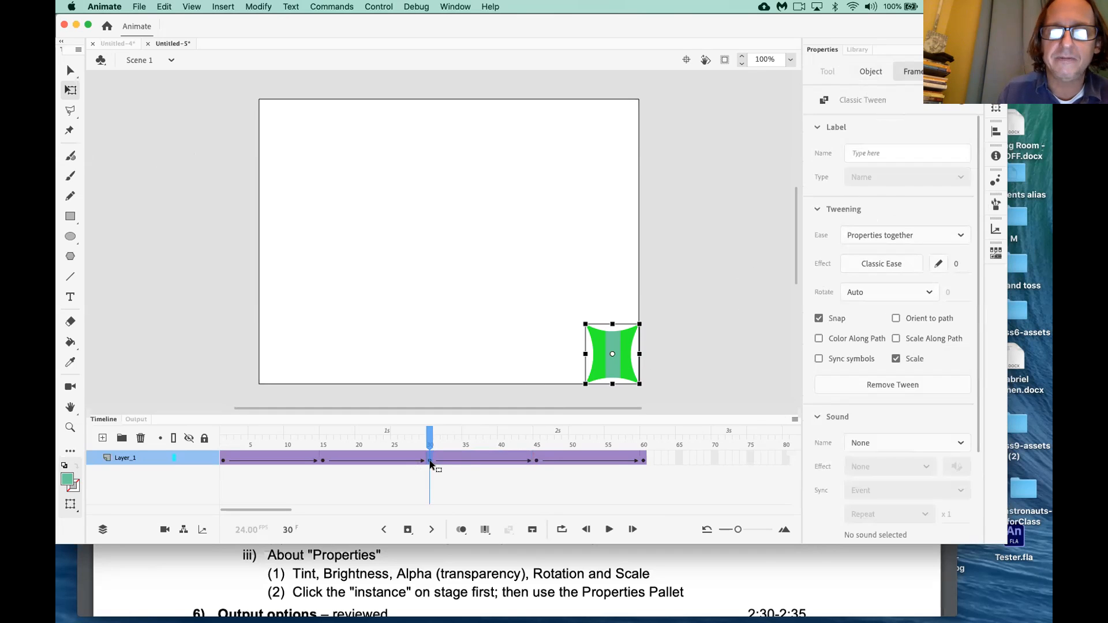
left_click(604, 337)
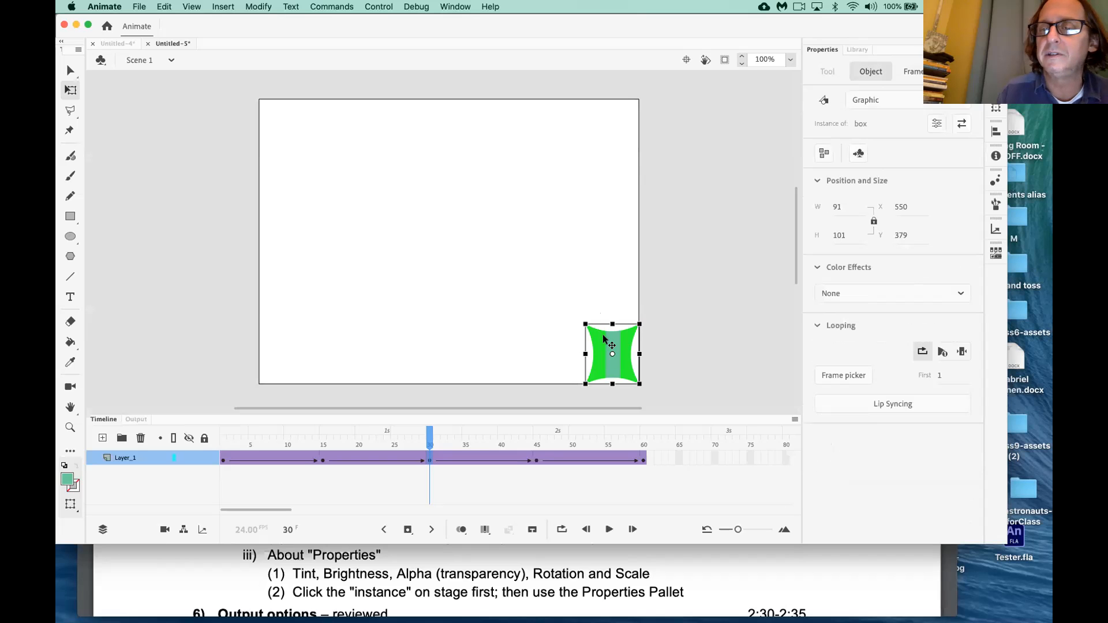
left_click(857, 288)
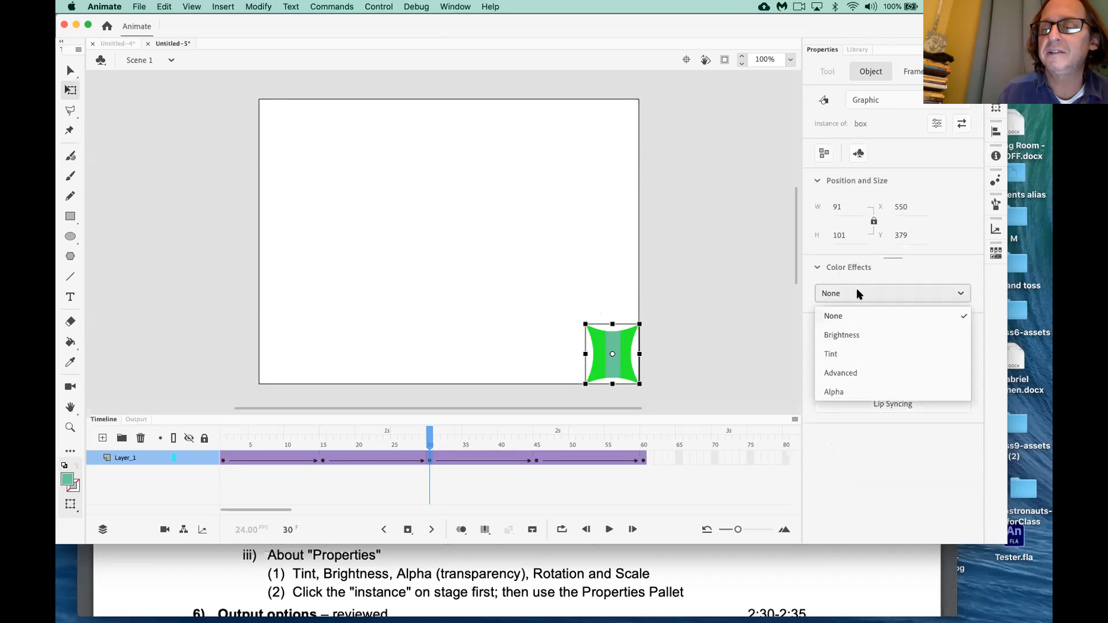
left_click(833, 353)
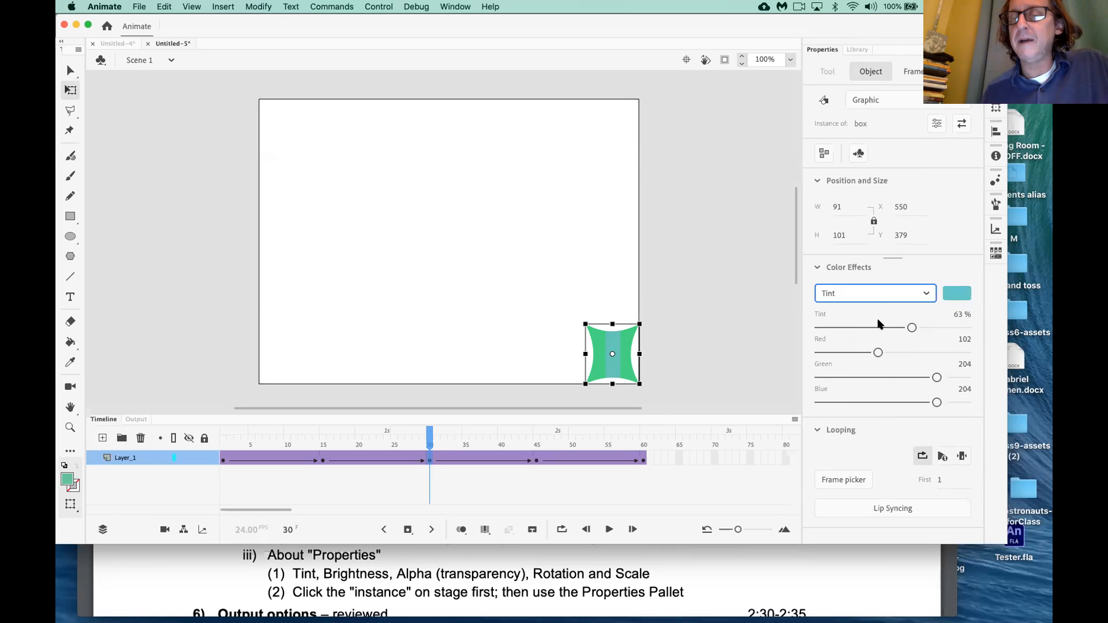
left_click(963, 293)
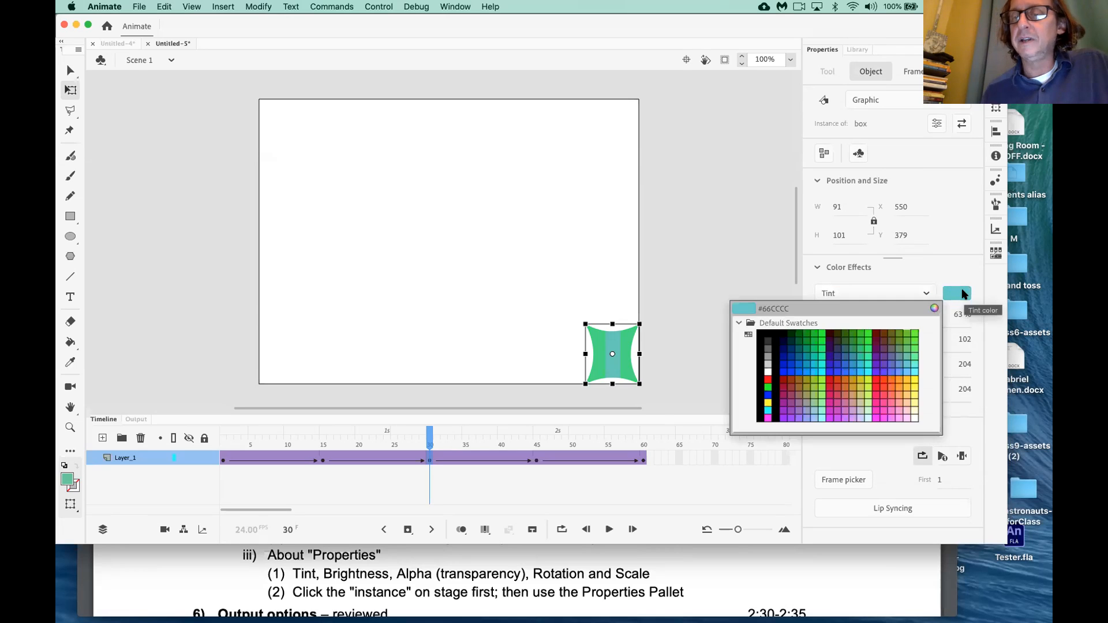
left_click(767, 378)
left_click_drag(911, 326, 986, 324)
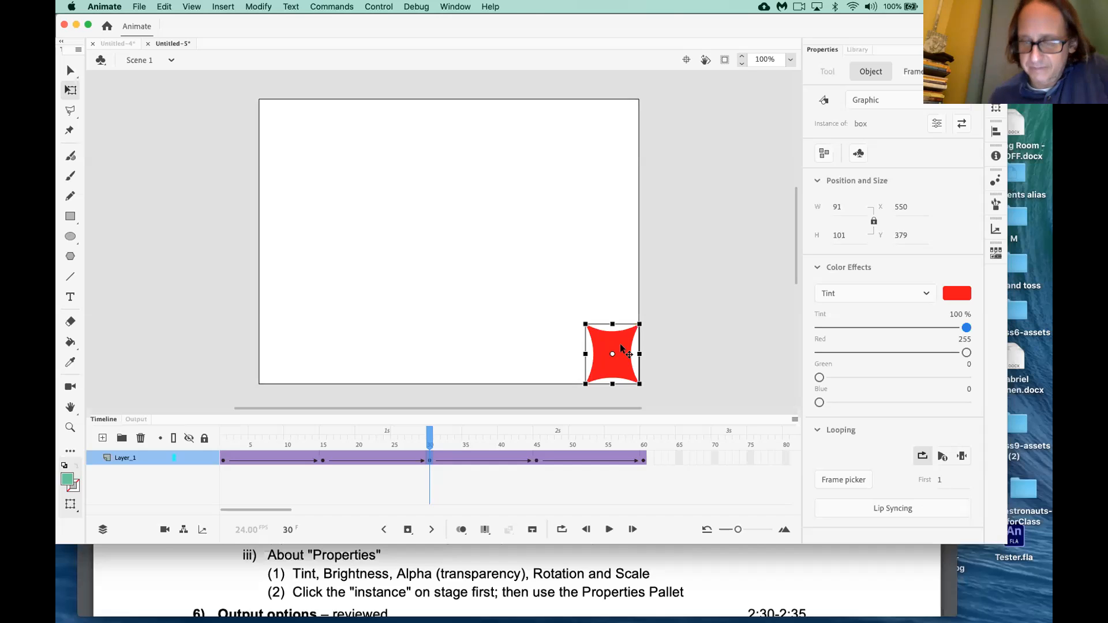
Fit the whole stage in the work area and play the animation from frame 1 to check the tint change
key("super+equal")
key("super+equal")
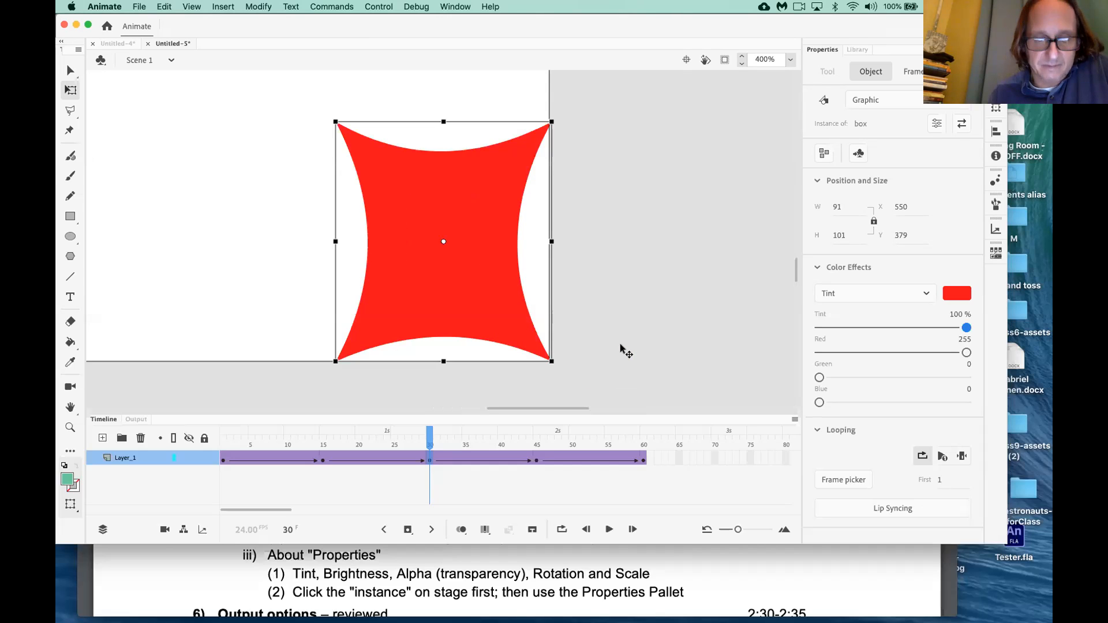
key("super+2")
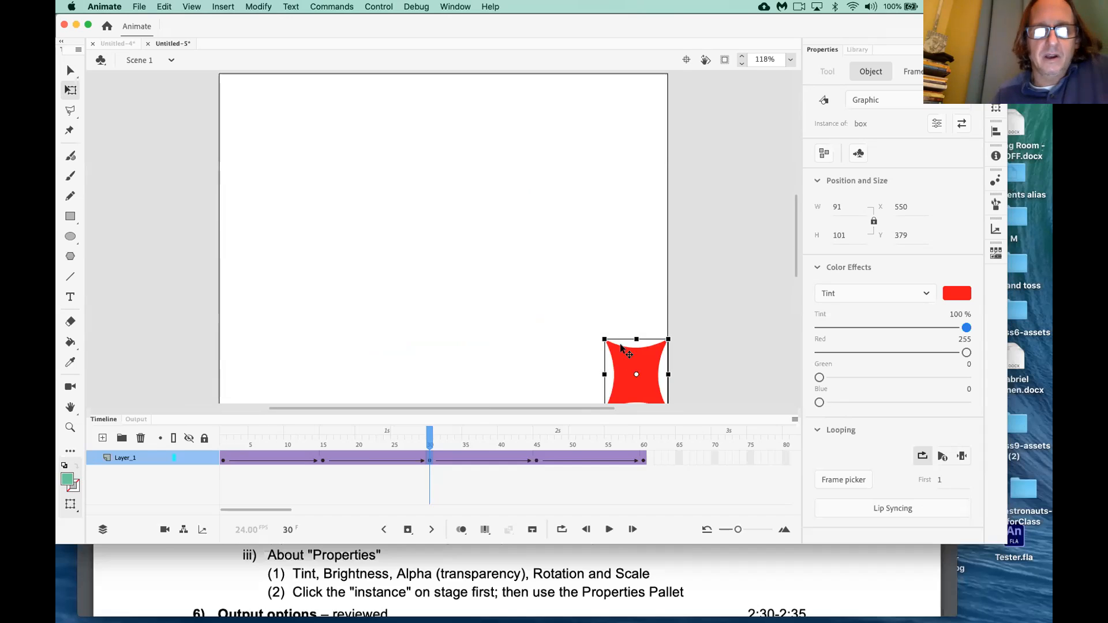
left_click_drag(495, 419, 493, 442)
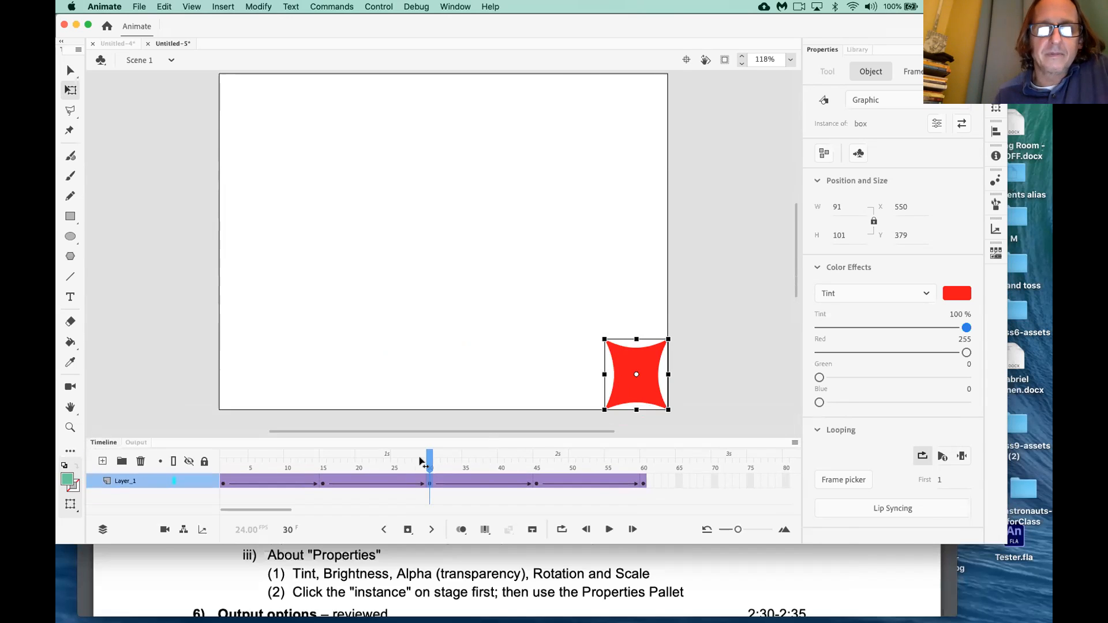
left_click_drag(422, 458, 111, 469)
key("Return")
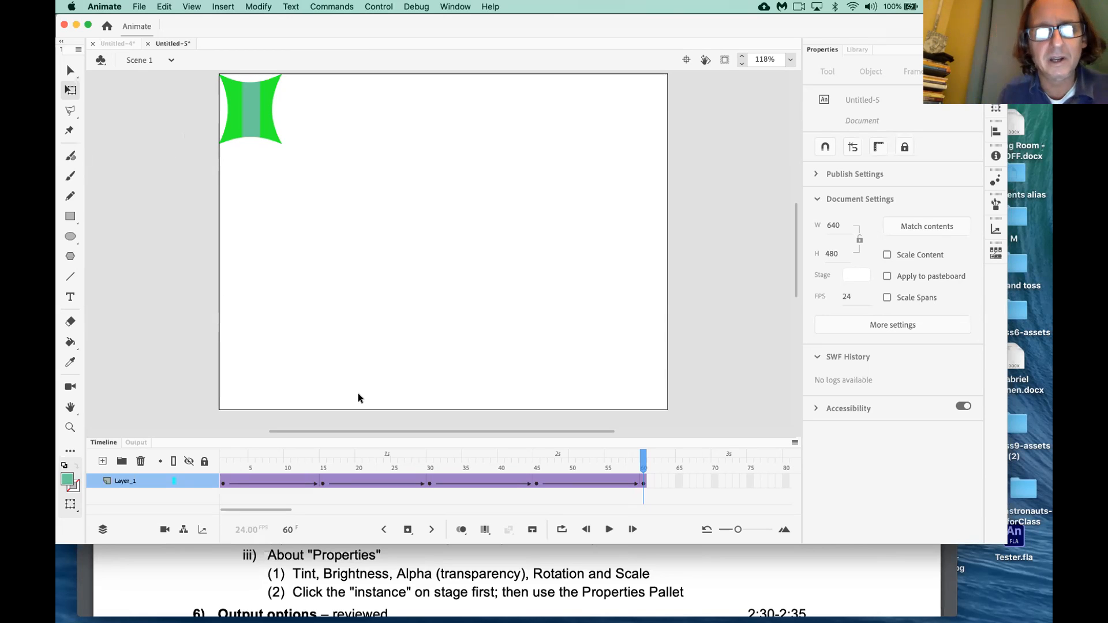
At the frame 45 keyframe, apply an Alpha color effect of 0% to the box instance
left_click_drag(430, 464, 536, 461)
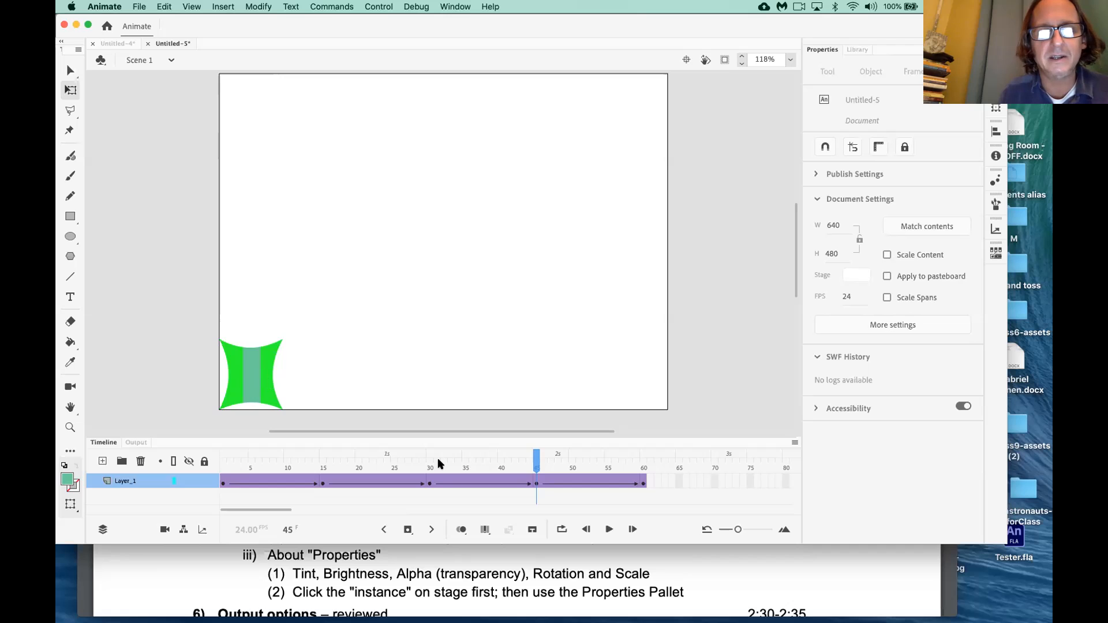
left_click(536, 487)
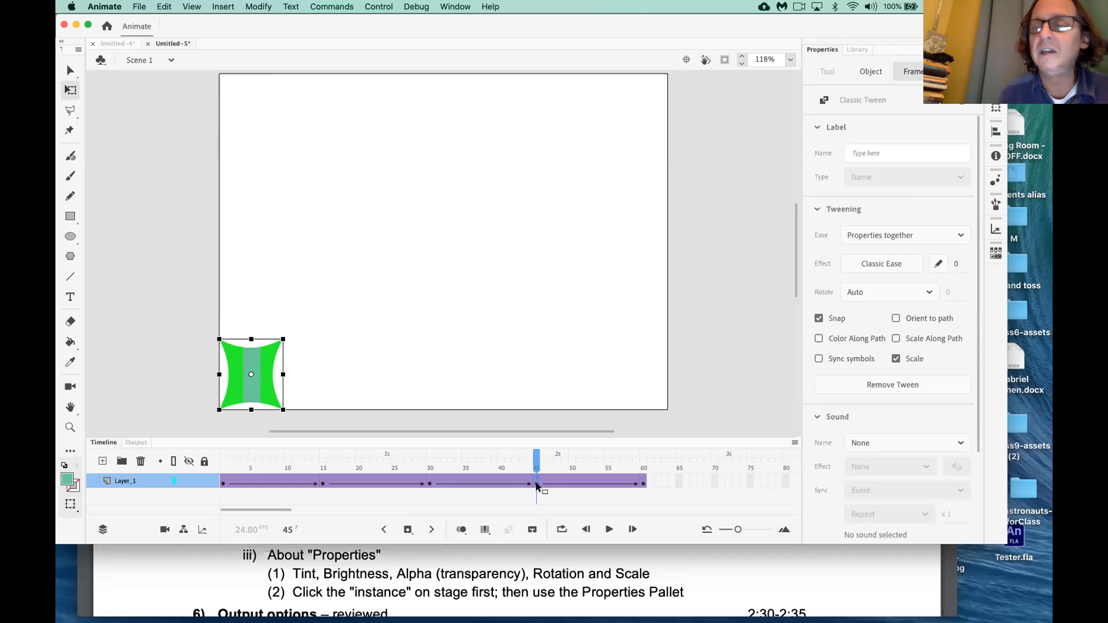
left_click(263, 365)
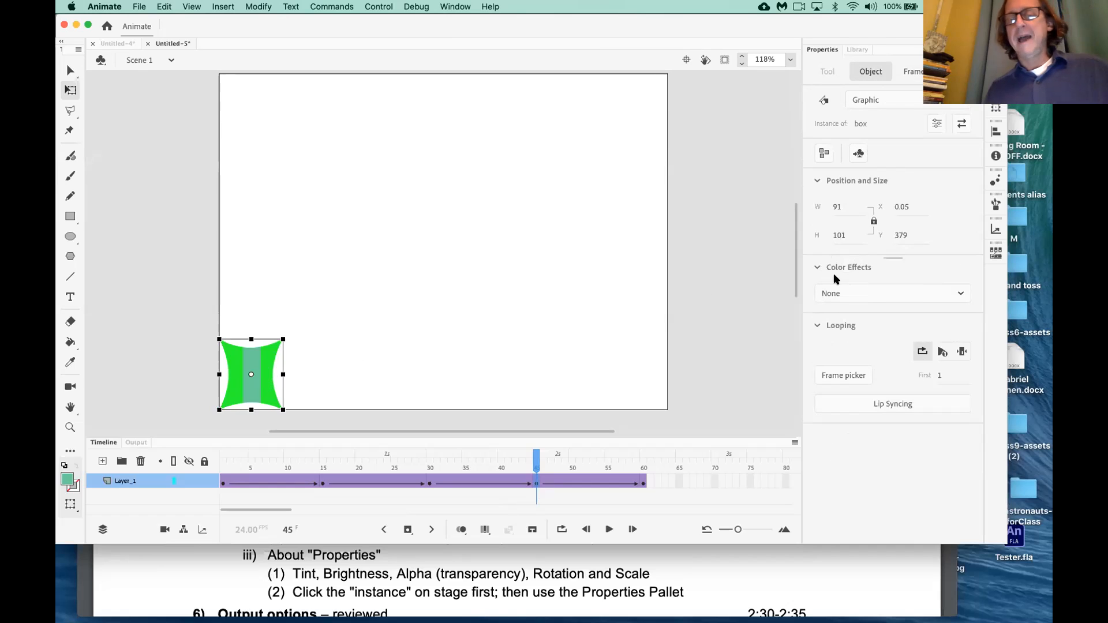
left_click(868, 291)
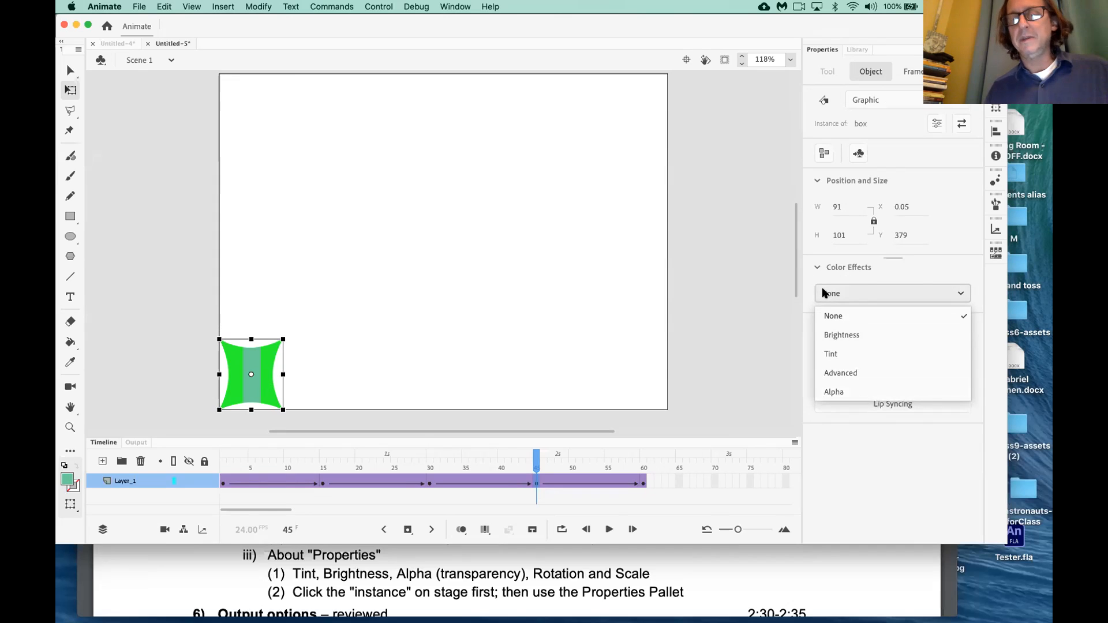
left_click(833, 391)
left_click_drag(881, 327, 809, 324)
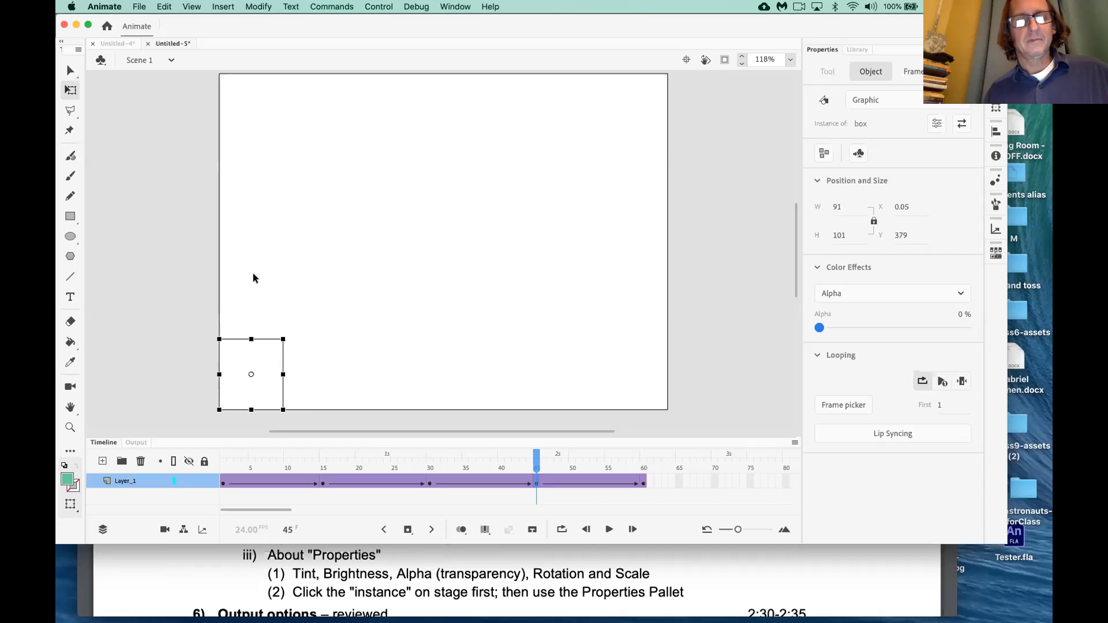
left_click_drag(819, 327, 713, 326)
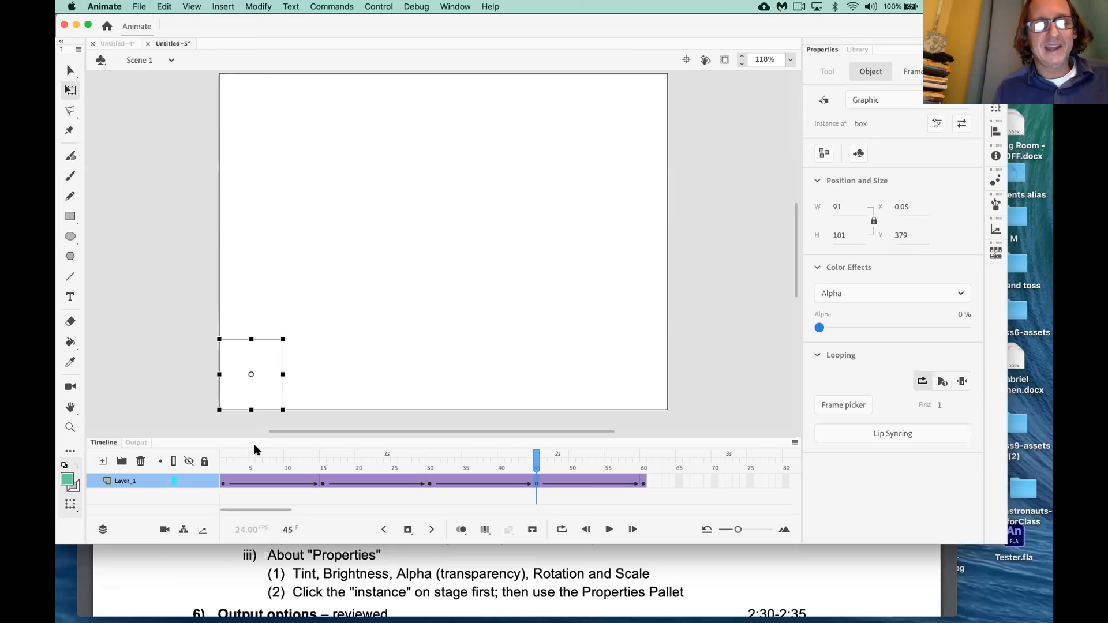
Play the animation to frame 60 and compare the box instance's properties with the document's properties
left_click(422, 461)
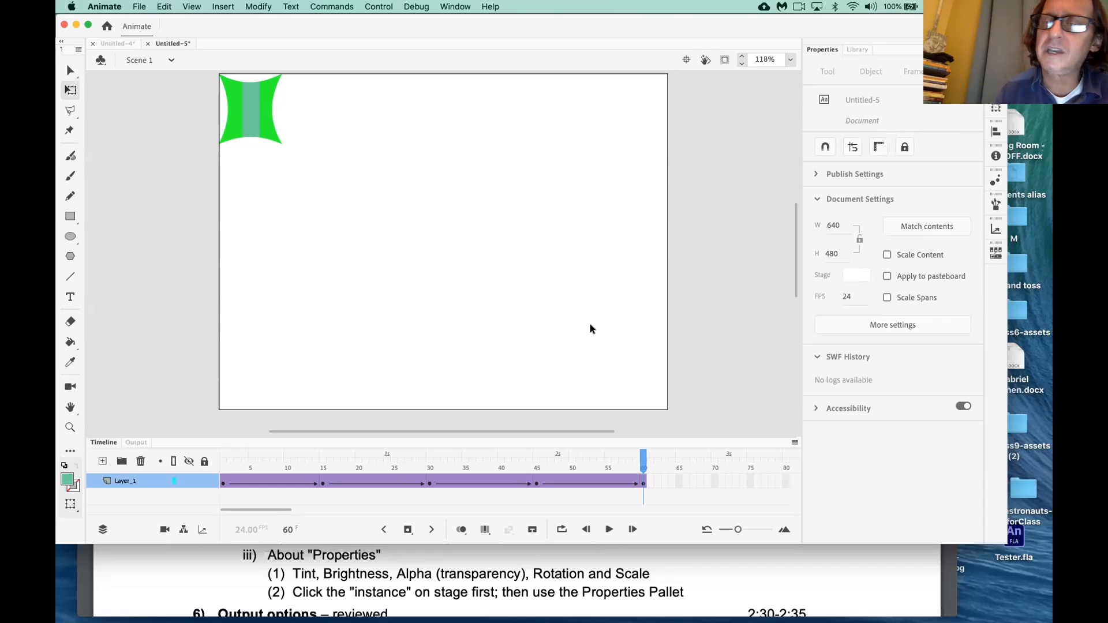
left_click(262, 110)
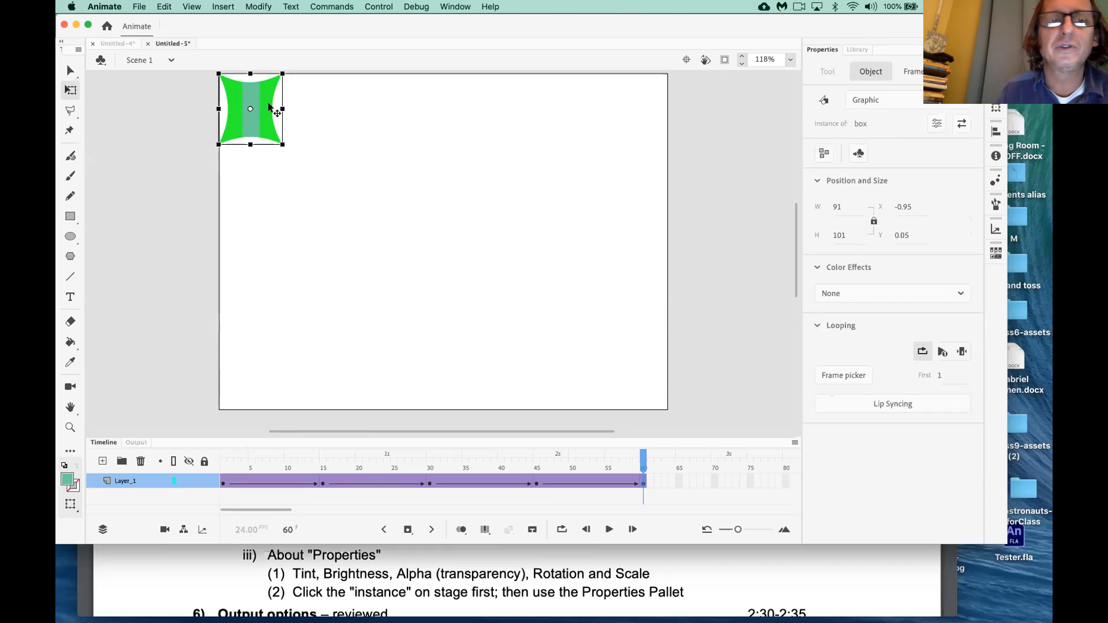
left_click(452, 255)
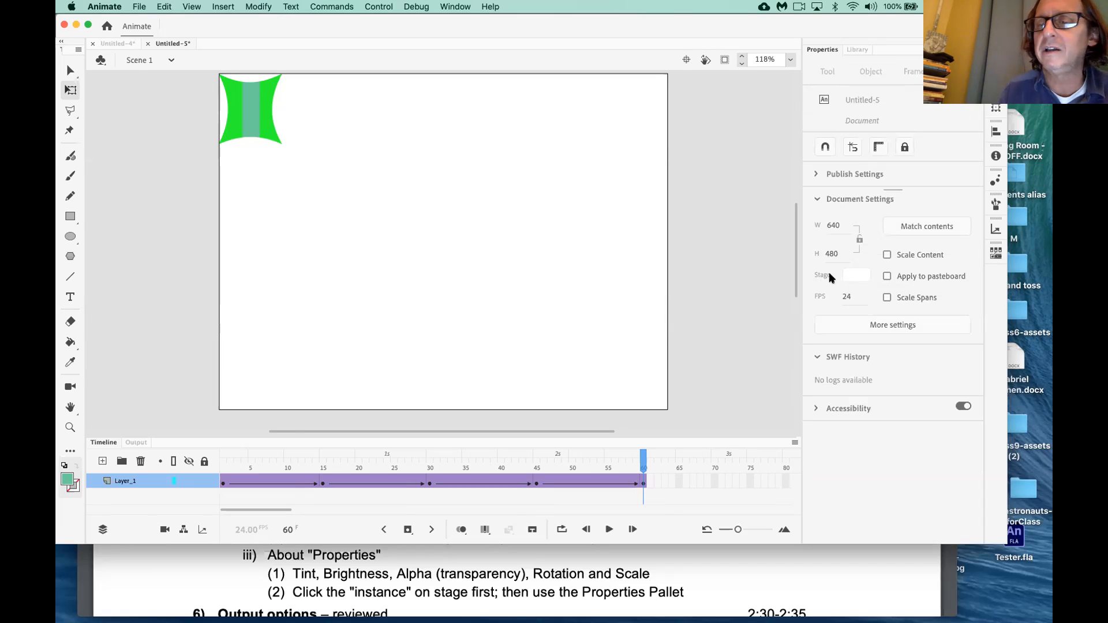
left_click(258, 125)
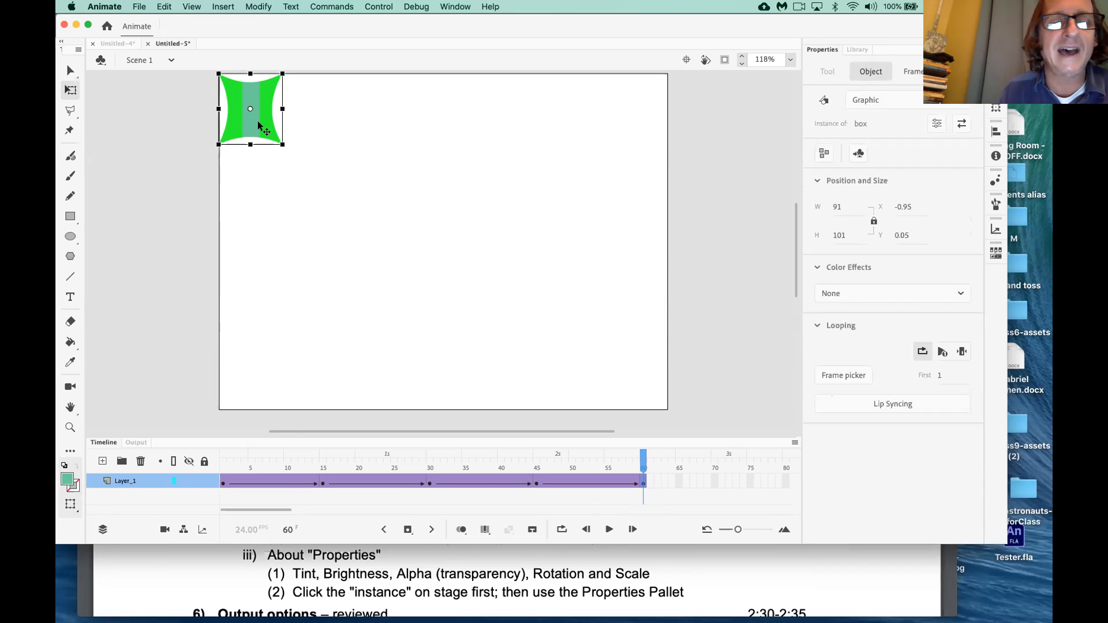
left_click(433, 230)
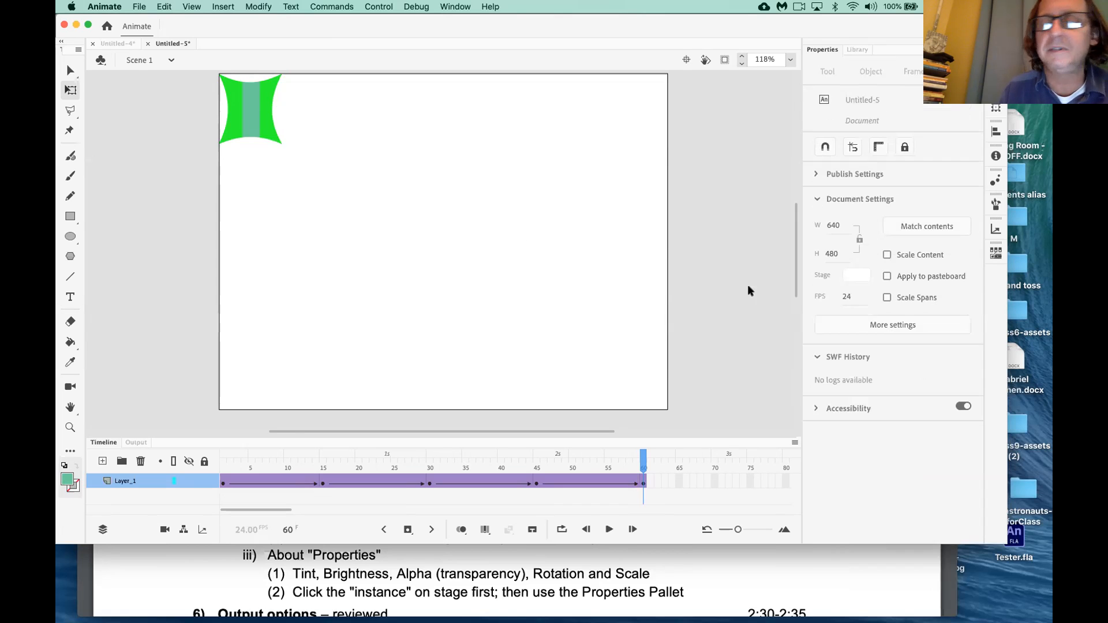
Set the document's stage color to dark blue and capture a screenshot of the whole screen
left_click(859, 276)
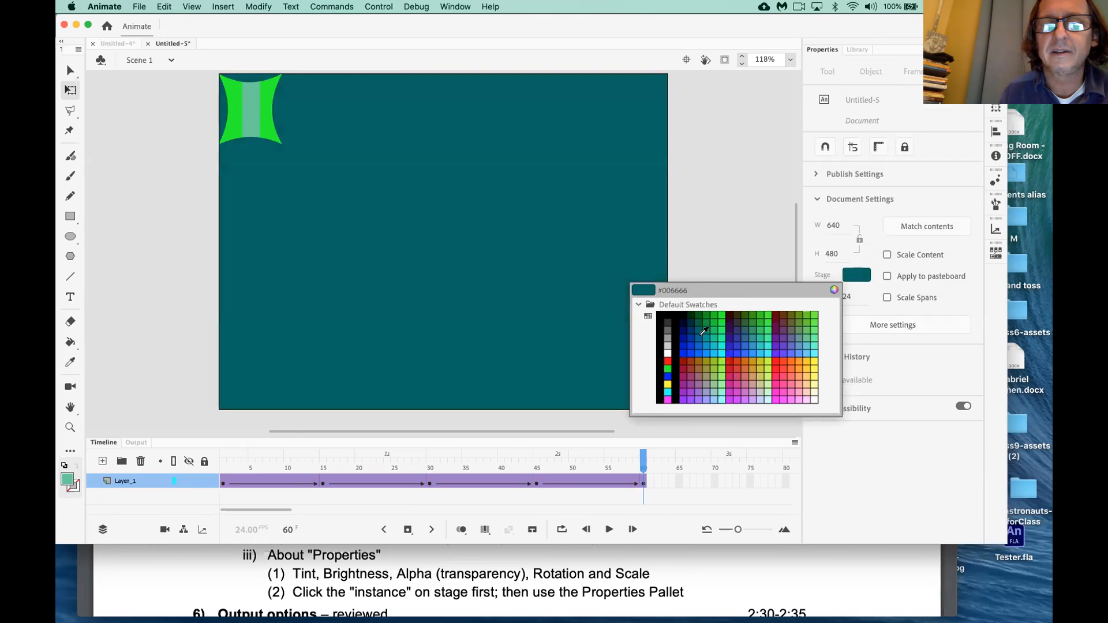
left_click(702, 337)
key("Return")
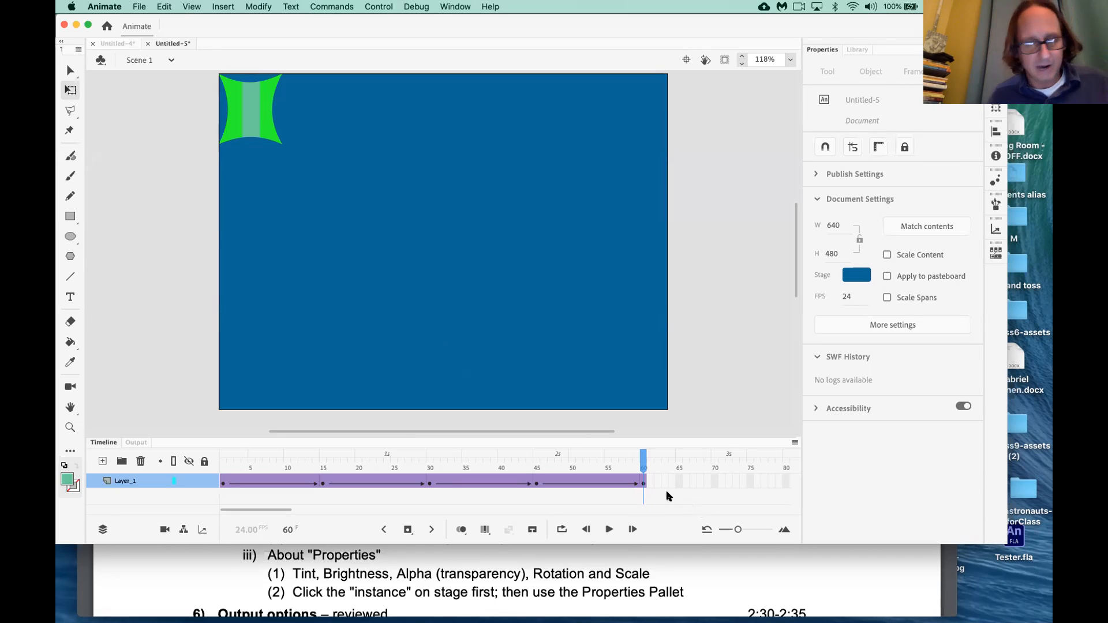
key("super+shift+3")
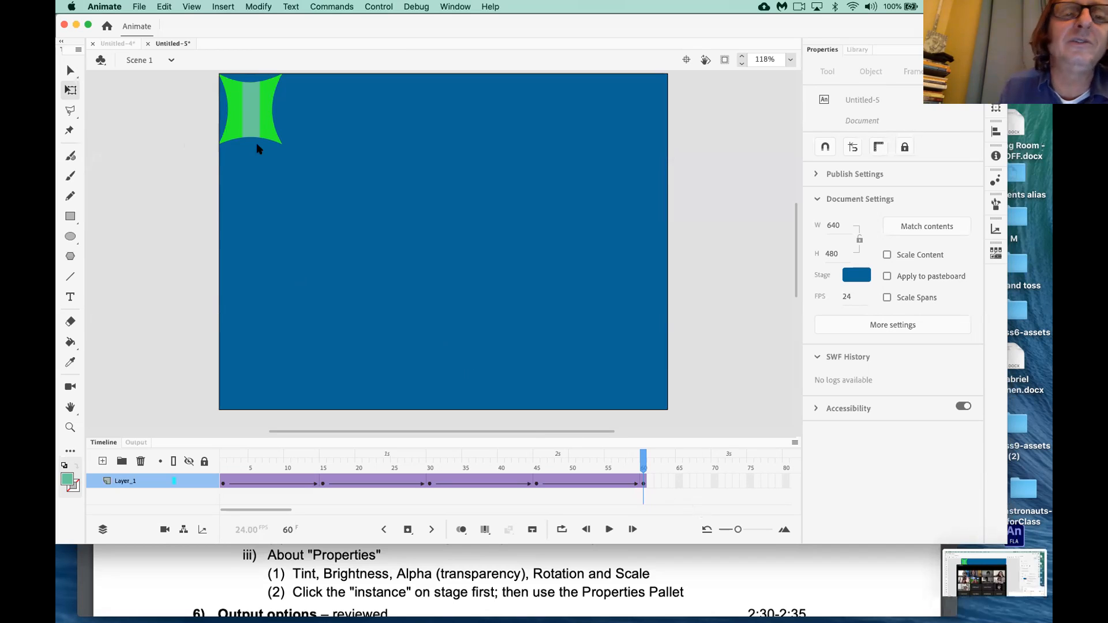
Save the document to the Desktop as classicTween1.fla in Animate Document format
left_click(139, 7)
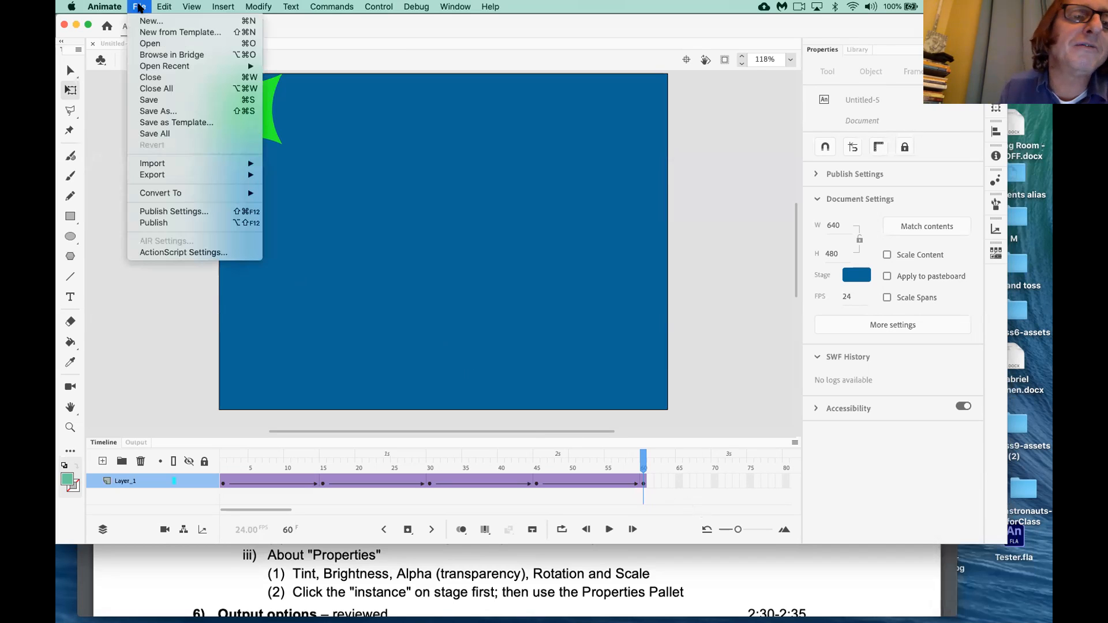
left_click(160, 104)
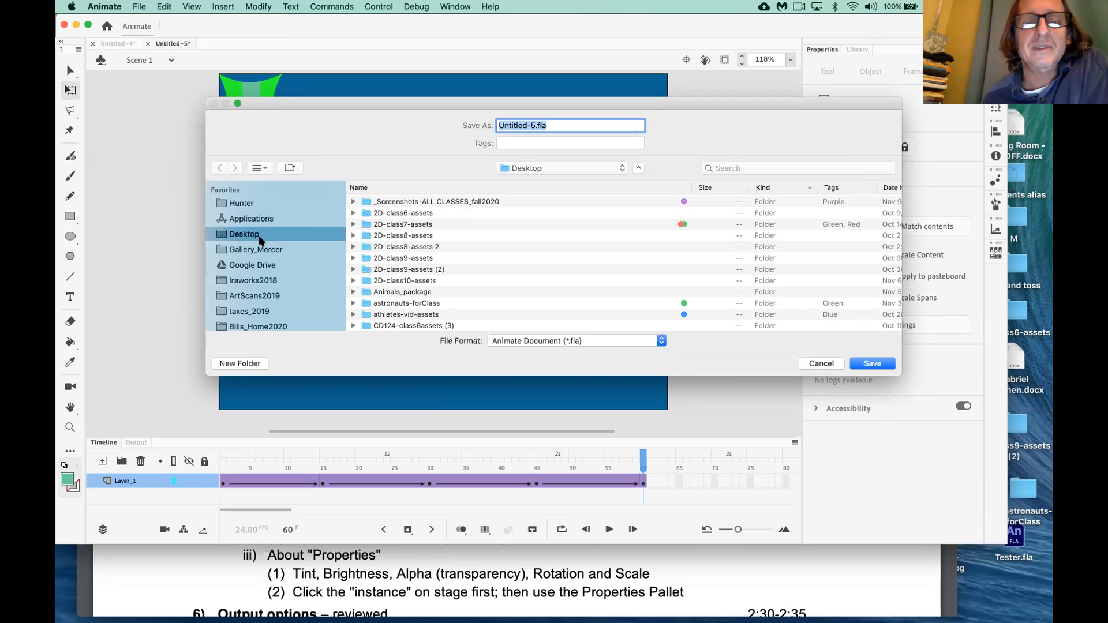
scroll(437, 221, "down", 5)
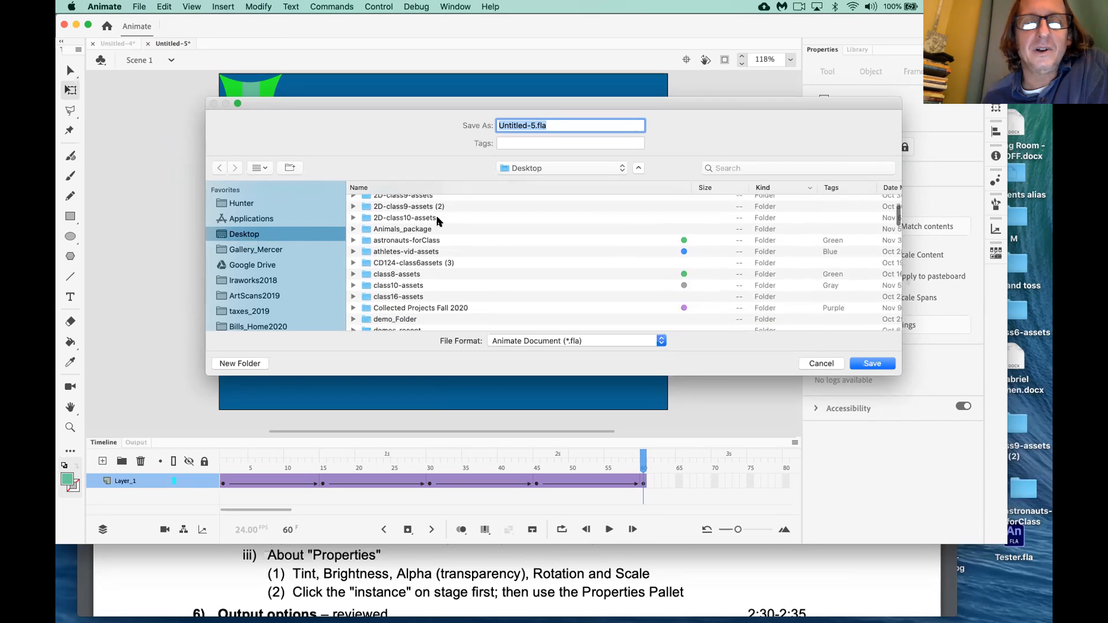
scroll(437, 221, "up", 5)
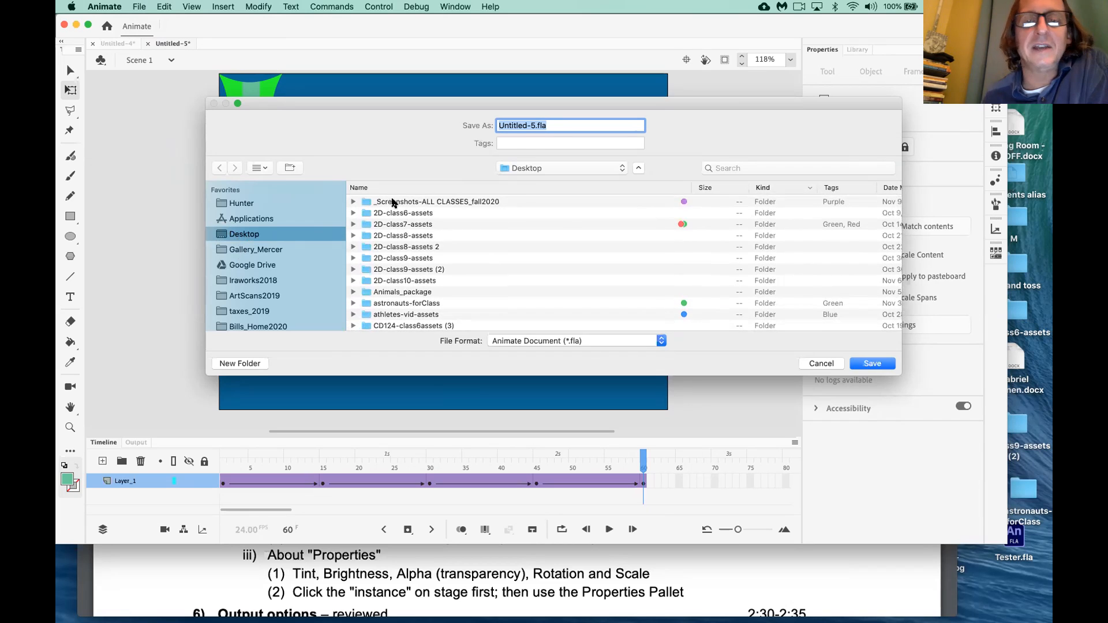
left_click(536, 126)
left_click_drag(536, 126, 470, 126)
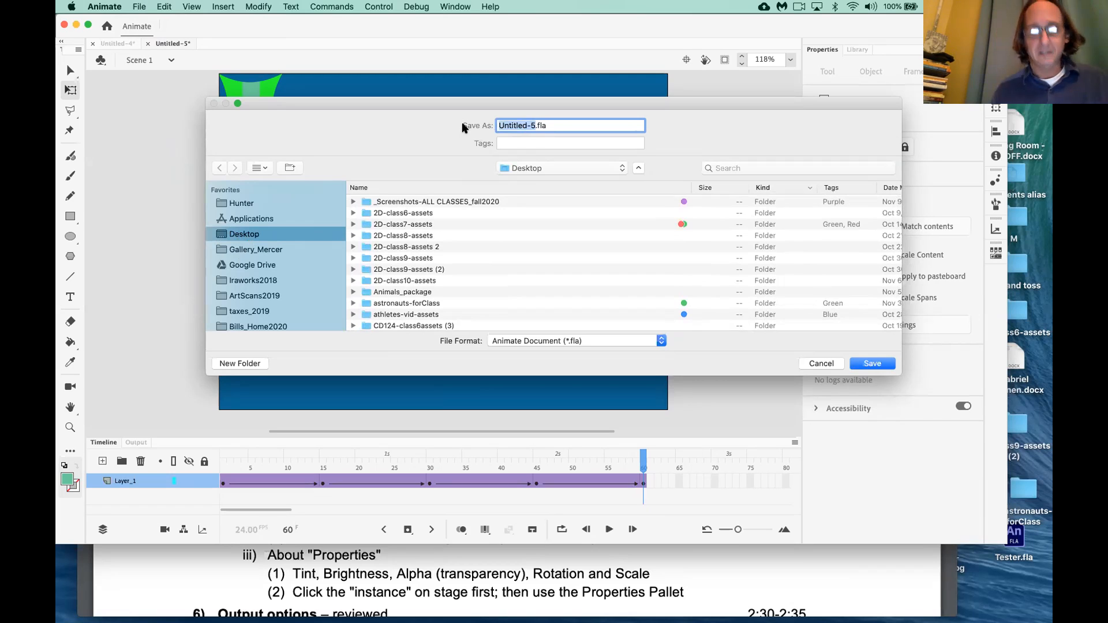
type("classic")
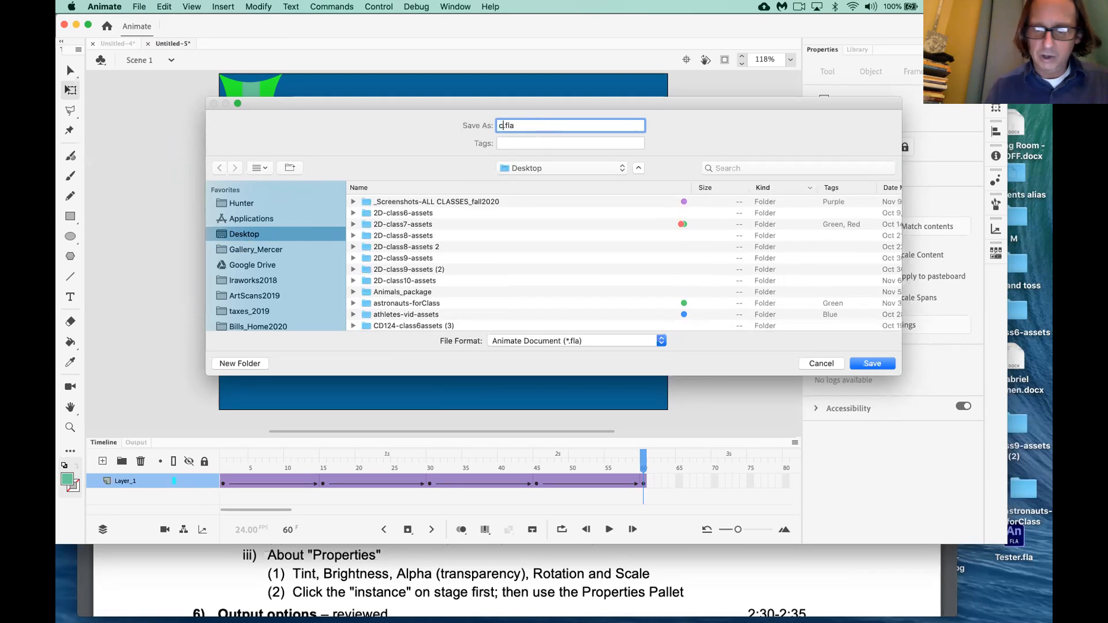
type("Tween1")
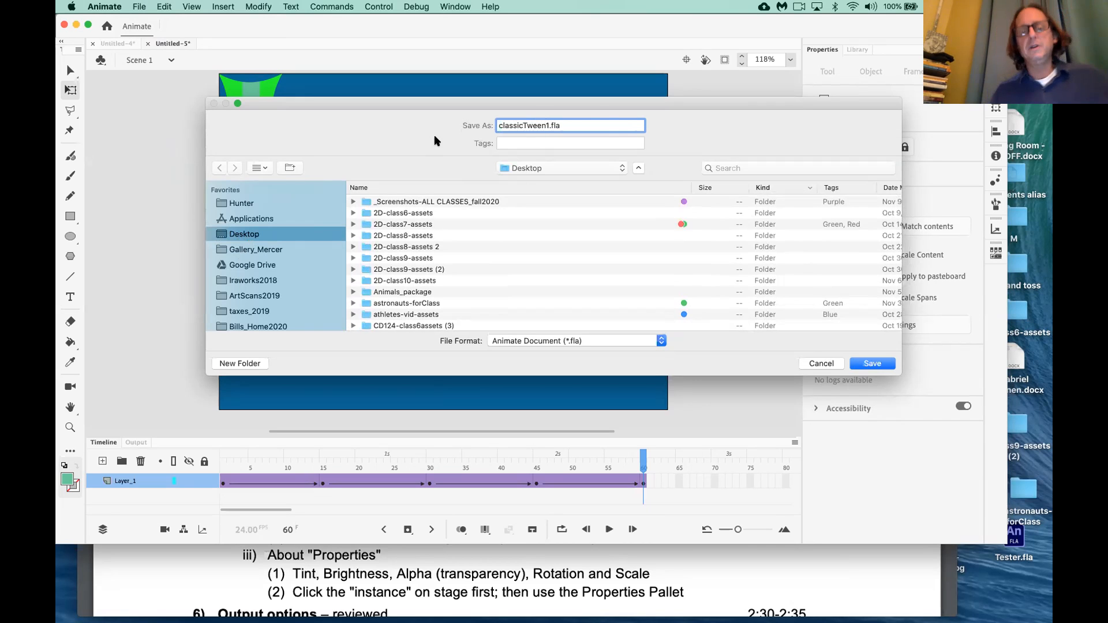
left_click_drag(576, 104, 496, 112)
left_click(792, 370)
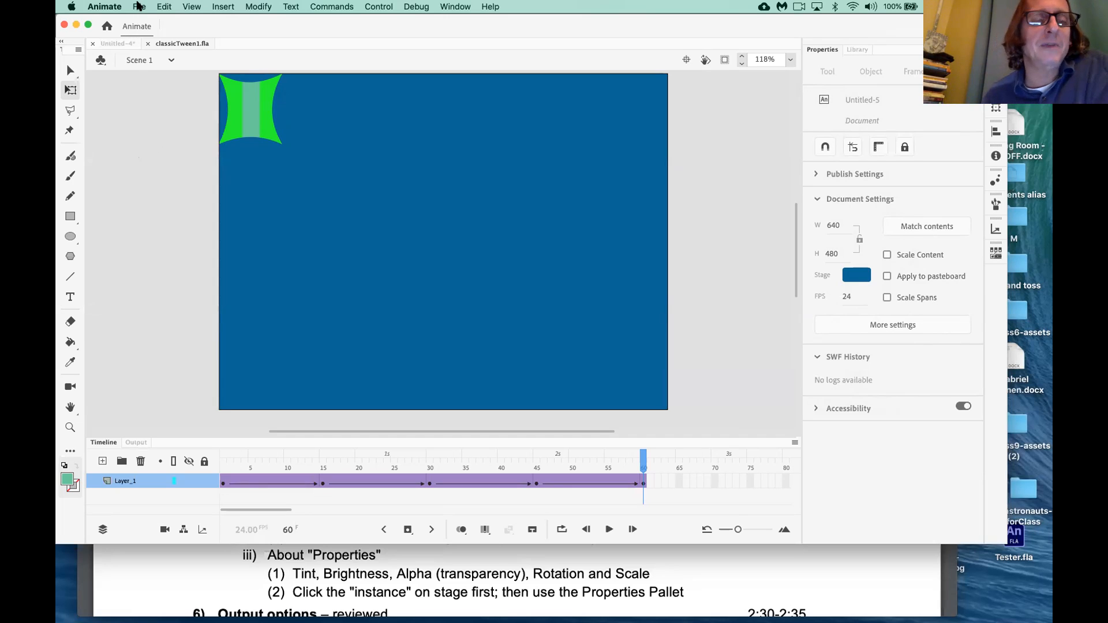
Open the animated GIF export settings and preview the image with Transparency on, leaving Transparency off
left_click(139, 6)
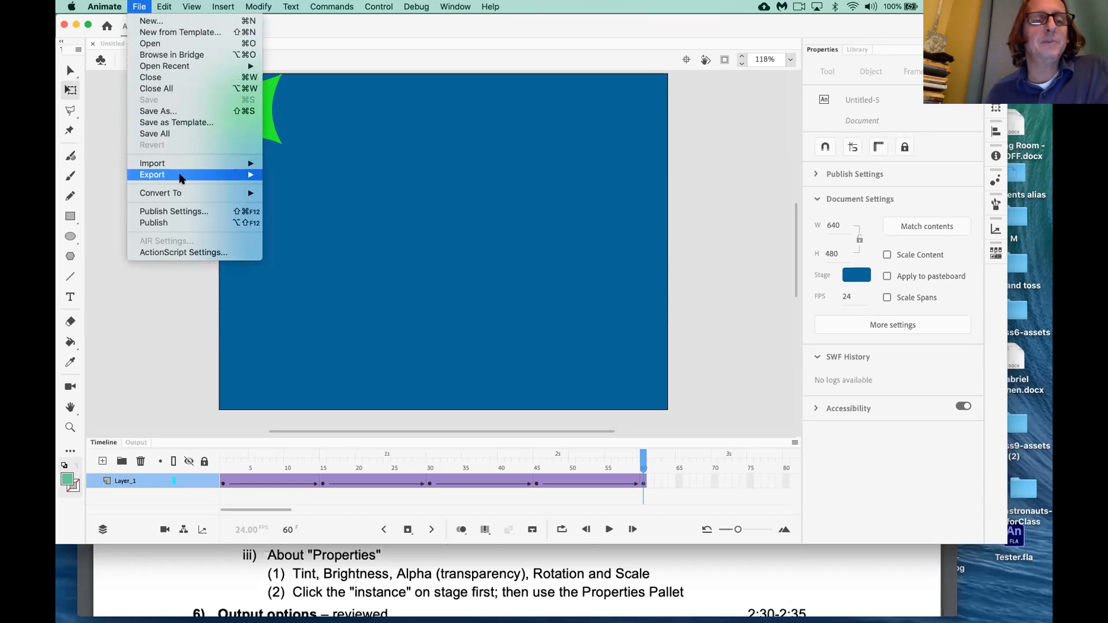
mouse_move(181, 177)
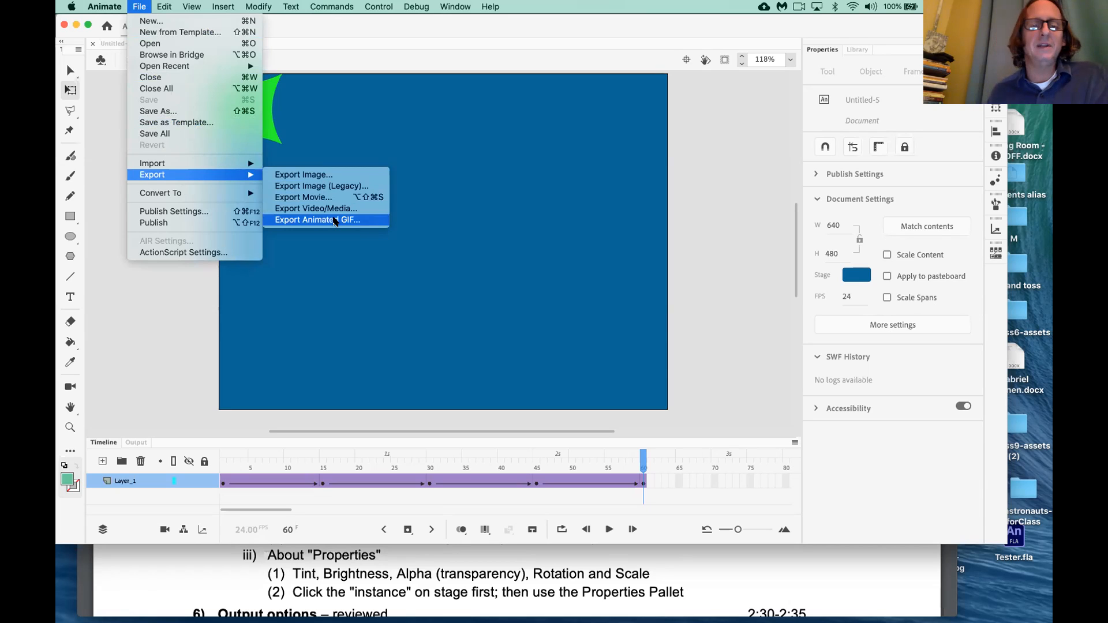
left_click(334, 220)
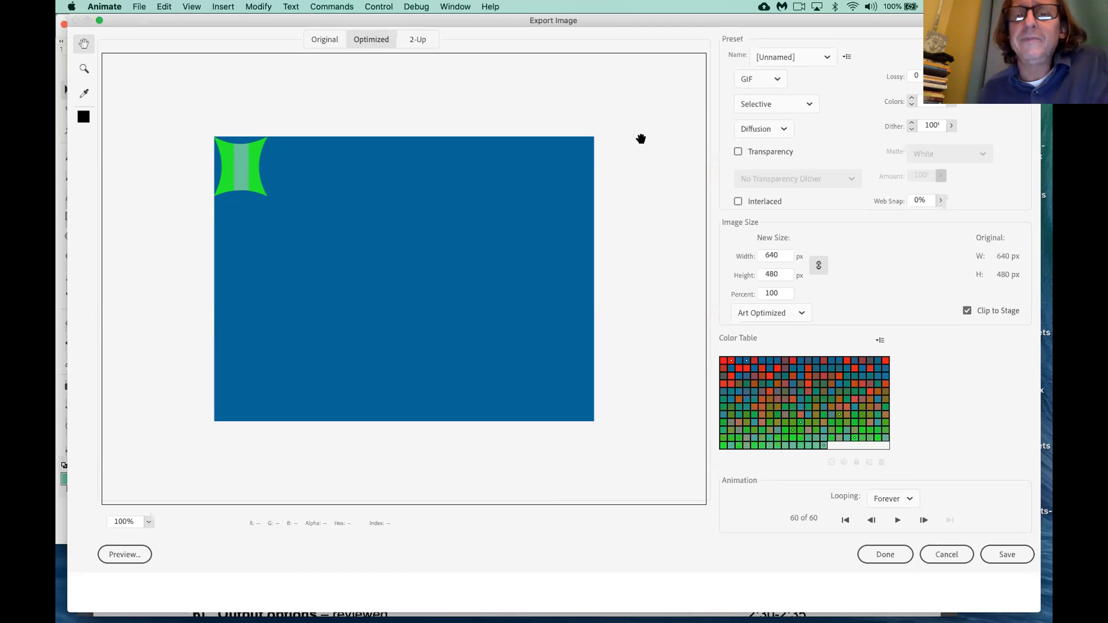
left_click(739, 153)
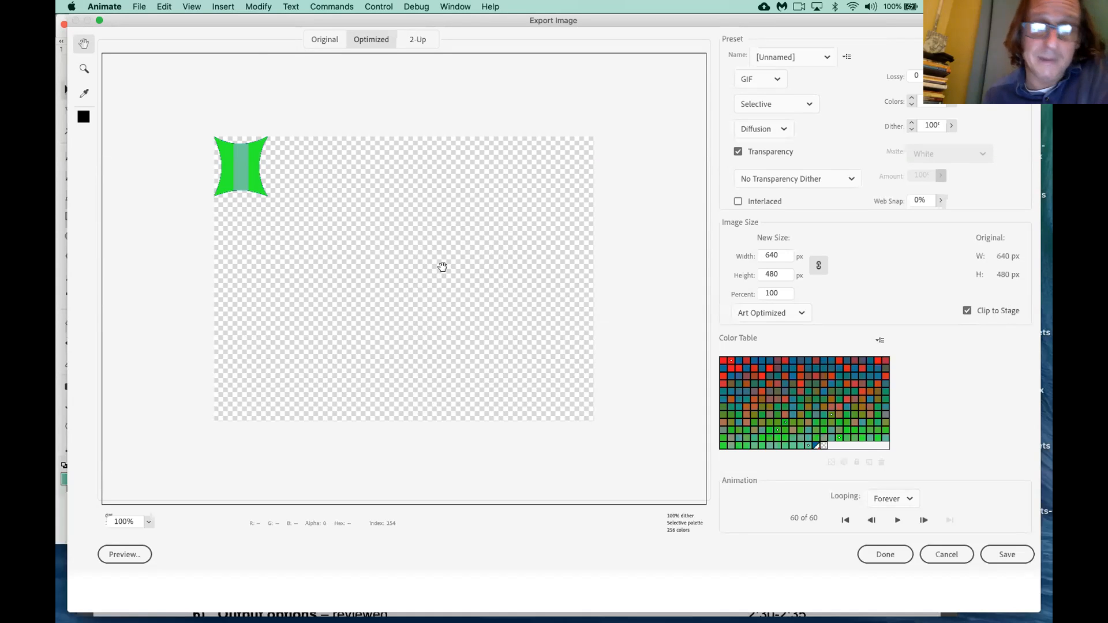
left_click(738, 152)
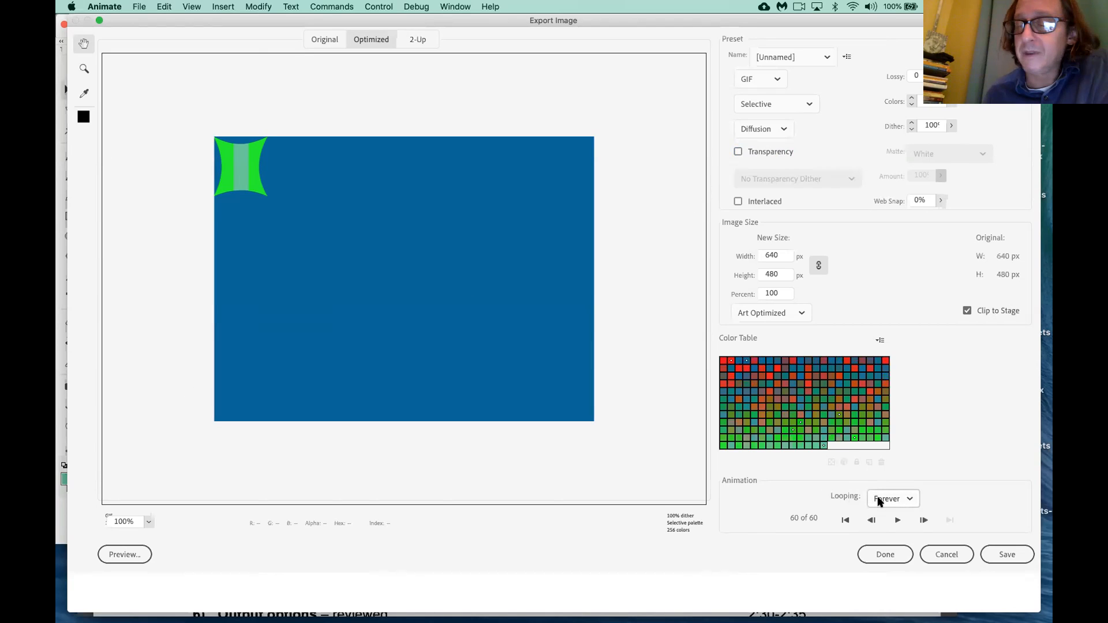
Keep the GIF looping Forever and save it to the Desktop as classicTween1.gif
left_click(910, 500)
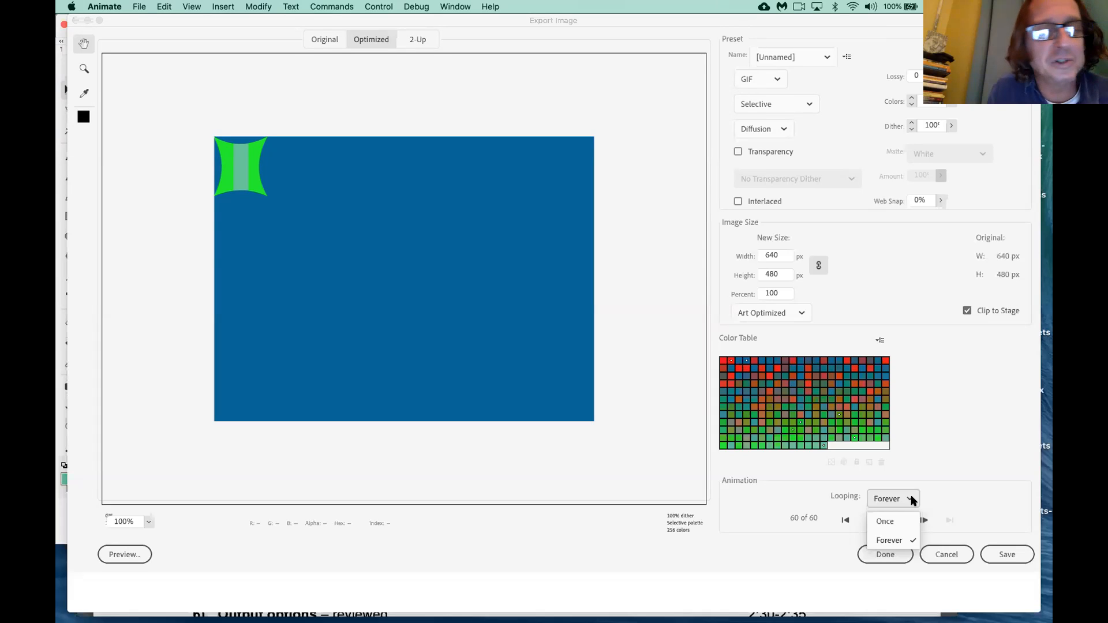
left_click(898, 544)
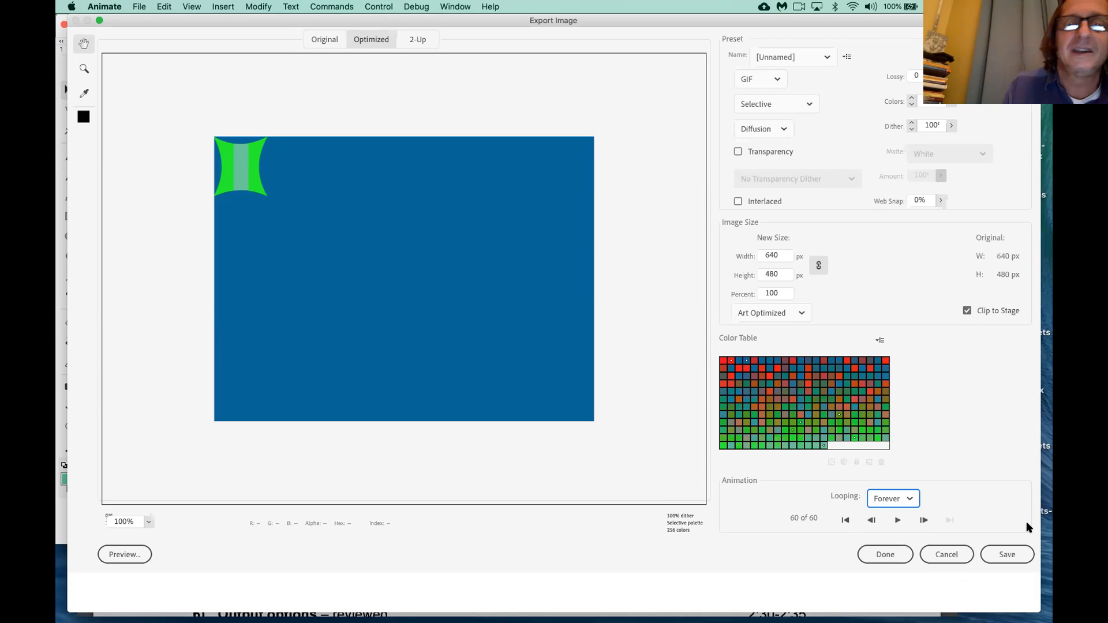
left_click(1007, 554)
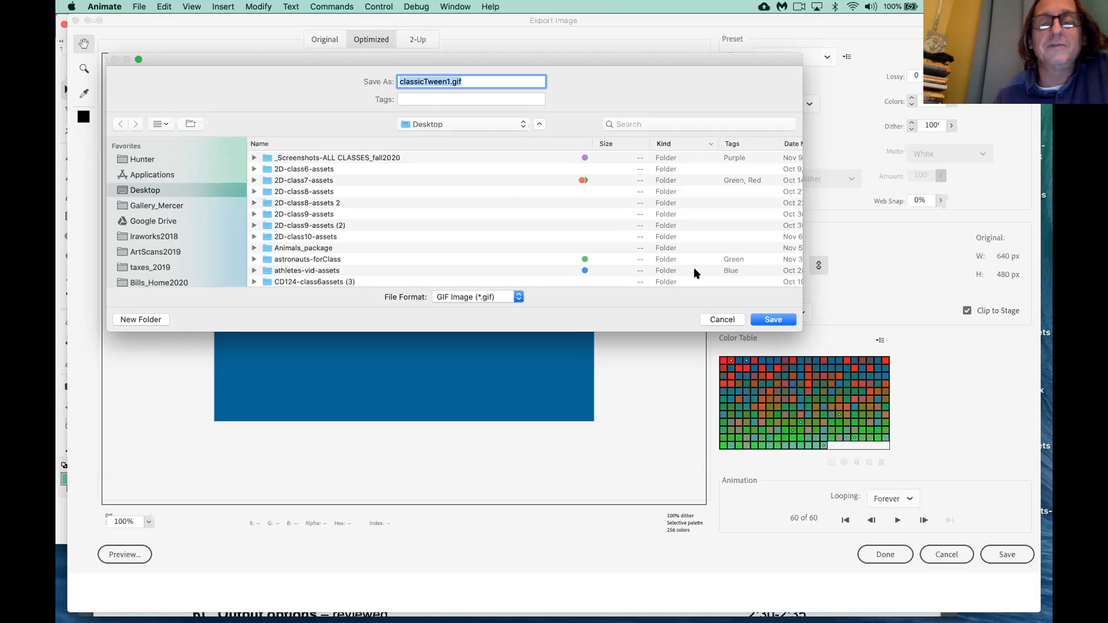
left_click(779, 321)
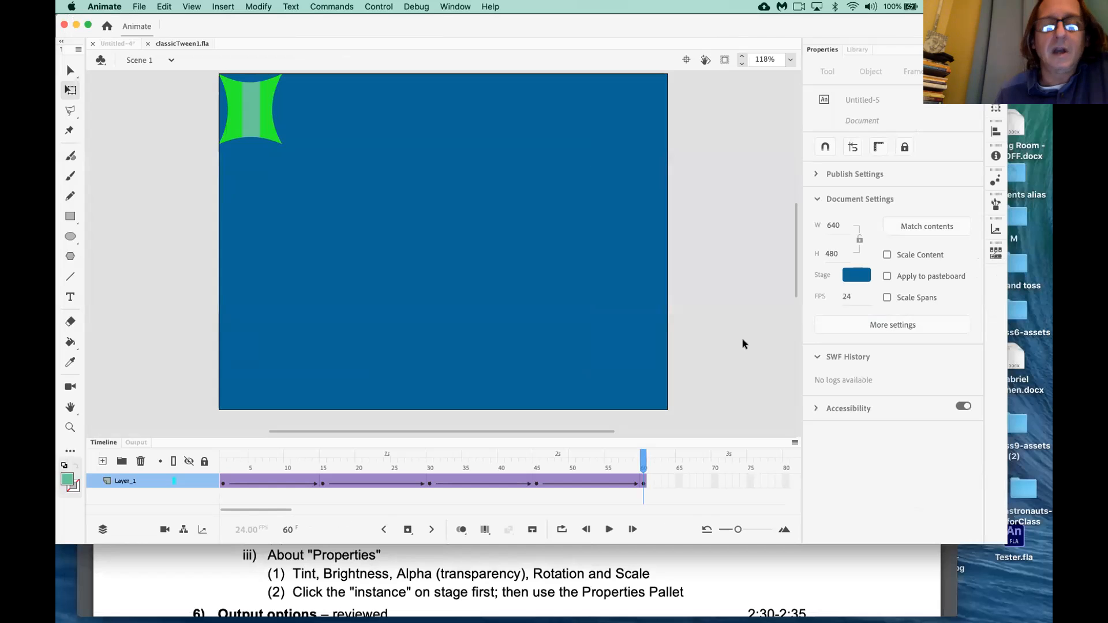
Minimize the Animate window, switch to Chrome, open an empty tab and move the browser window to uncover the desktop
left_click(75, 26)
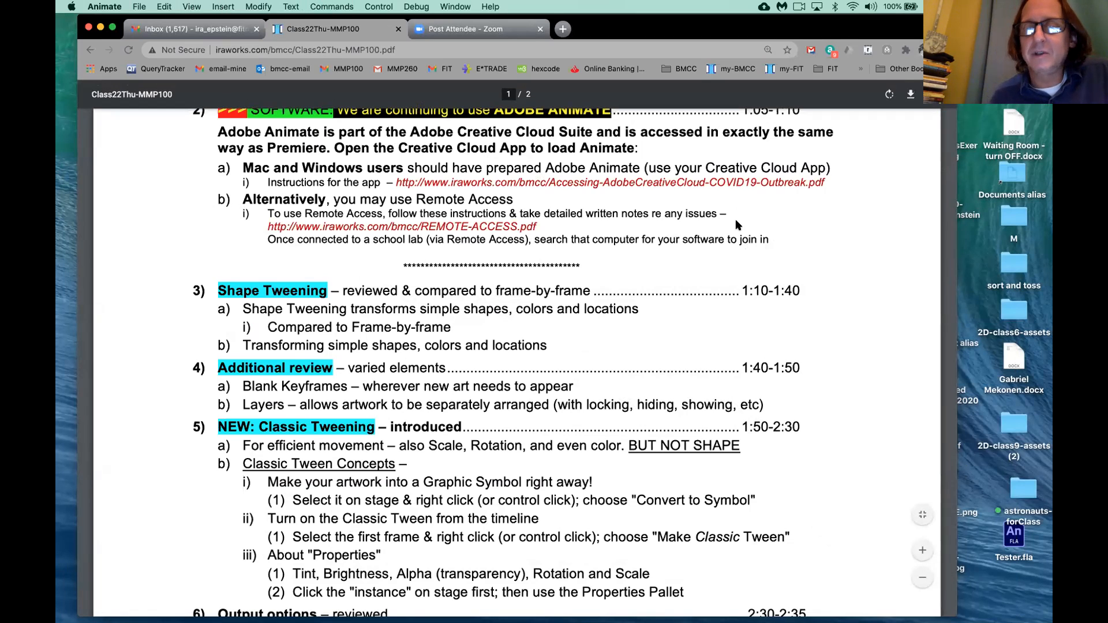
left_click(562, 28)
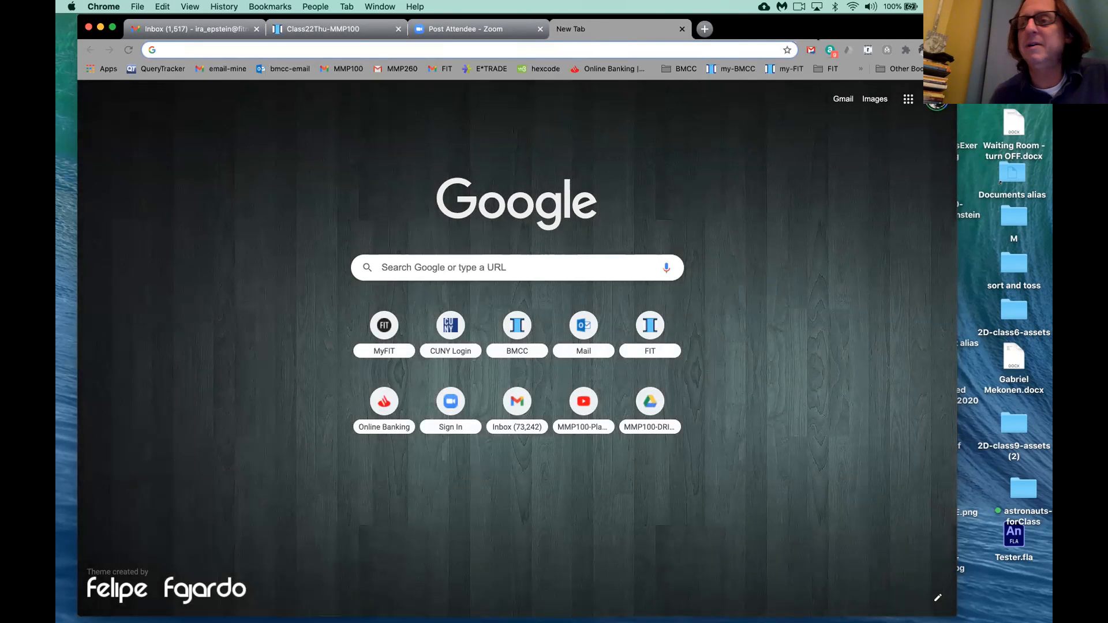
left_click_drag(814, 29, 752, 57)
left_click_drag(576, 241, 918, 36)
In a new Finder window, sort the Desktop folder by newest modification date and open classicTween1.gif in Chrome to watch the animation
left_click(918, 37)
key("super+n")
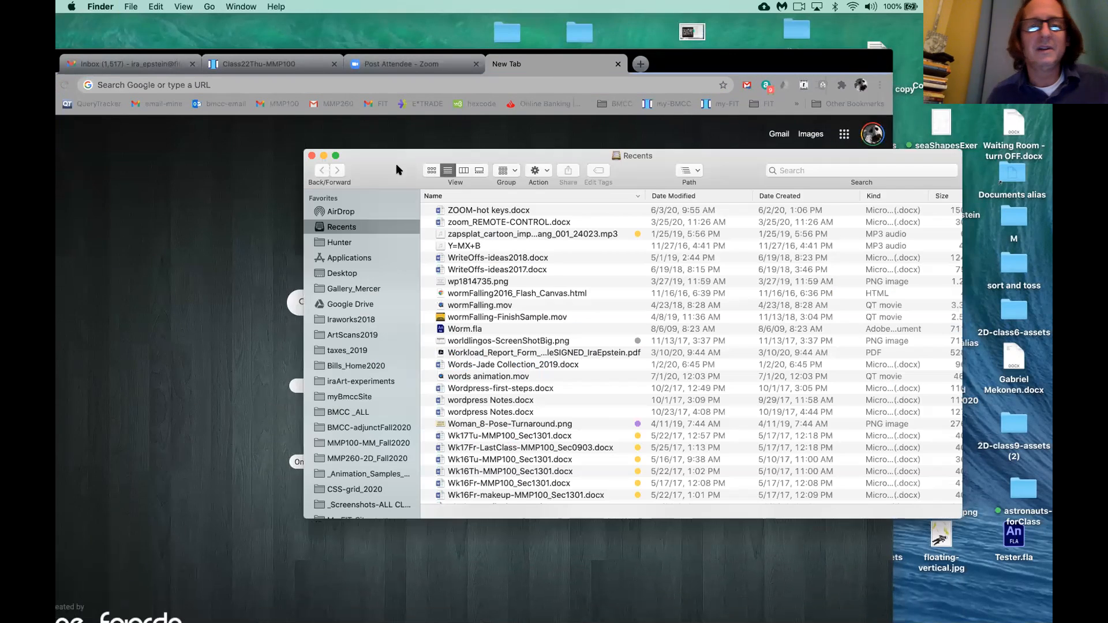
left_click_drag(396, 170, 777, 176)
left_click(736, 279)
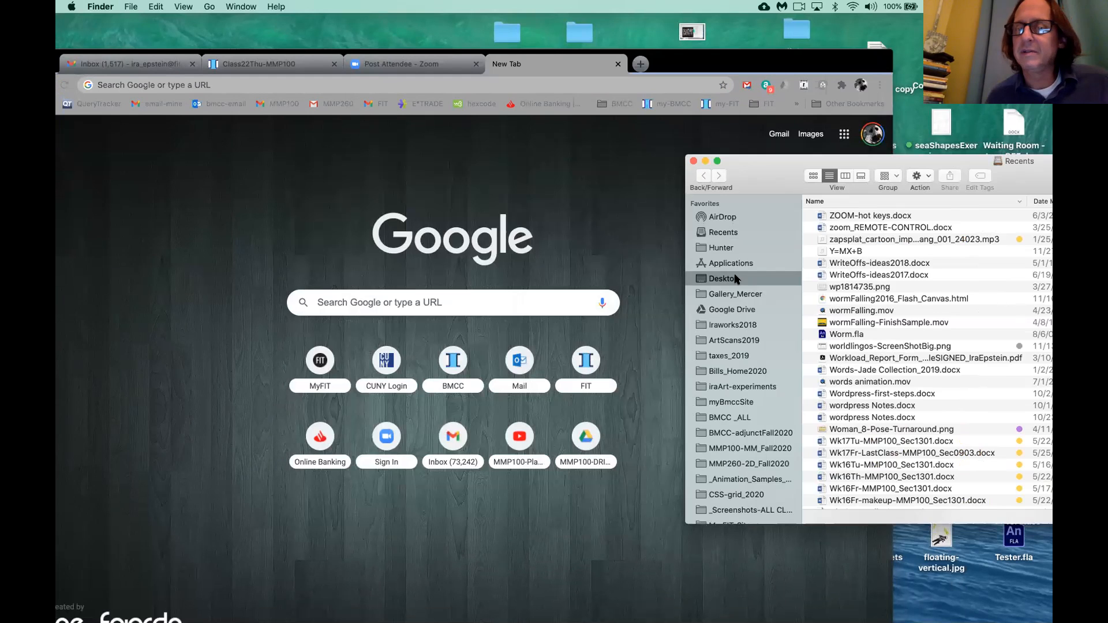
left_click_drag(767, 174, 492, 139)
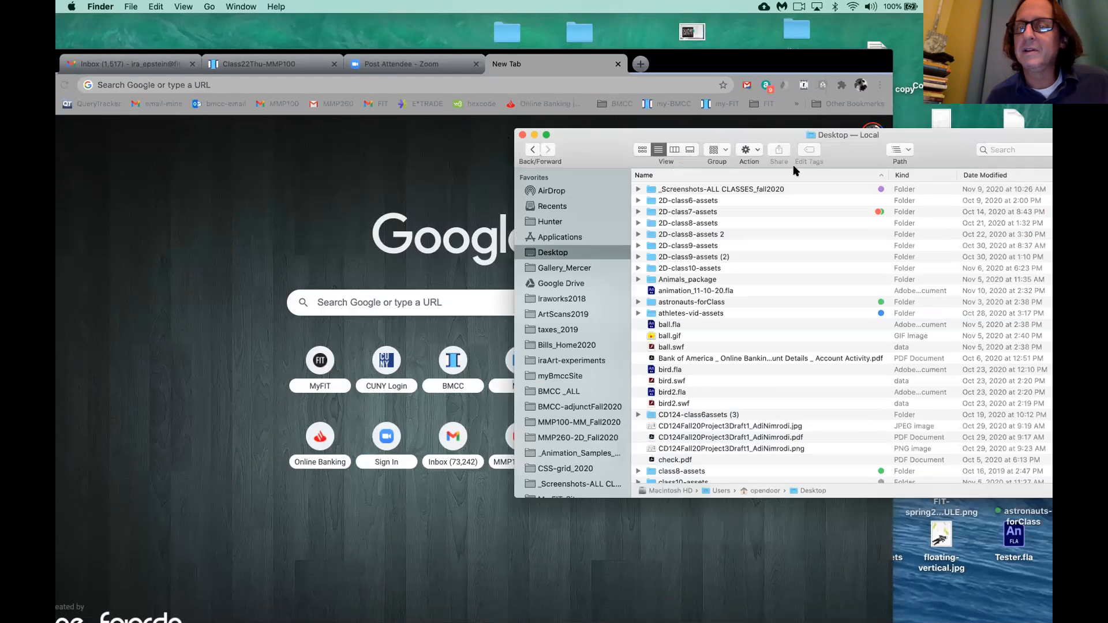
left_click(926, 163)
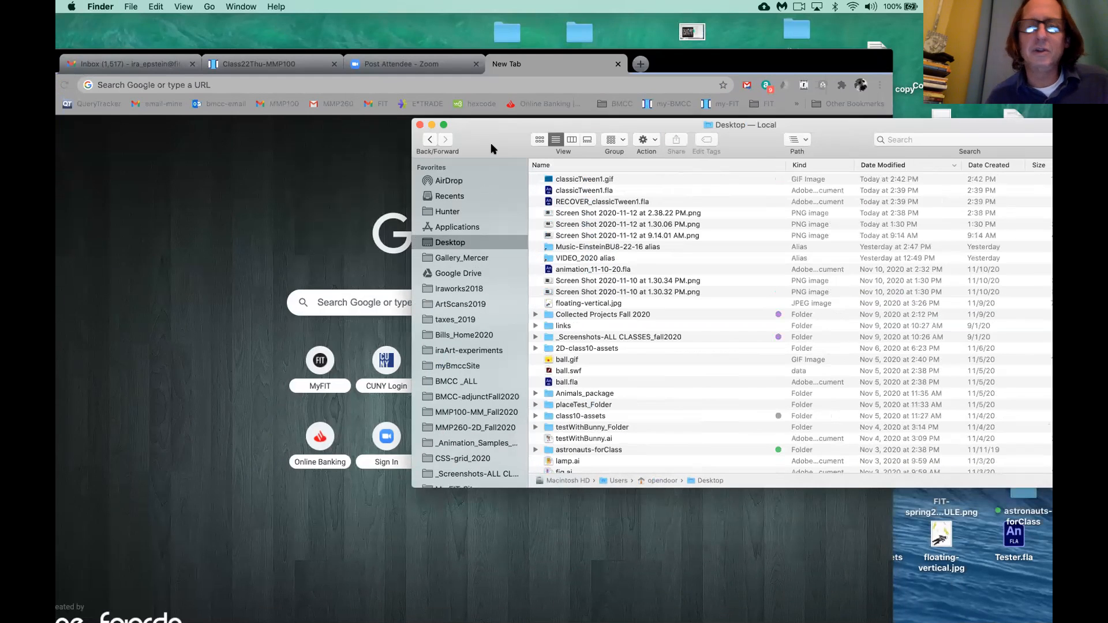
left_click_drag(601, 161, 550, 186)
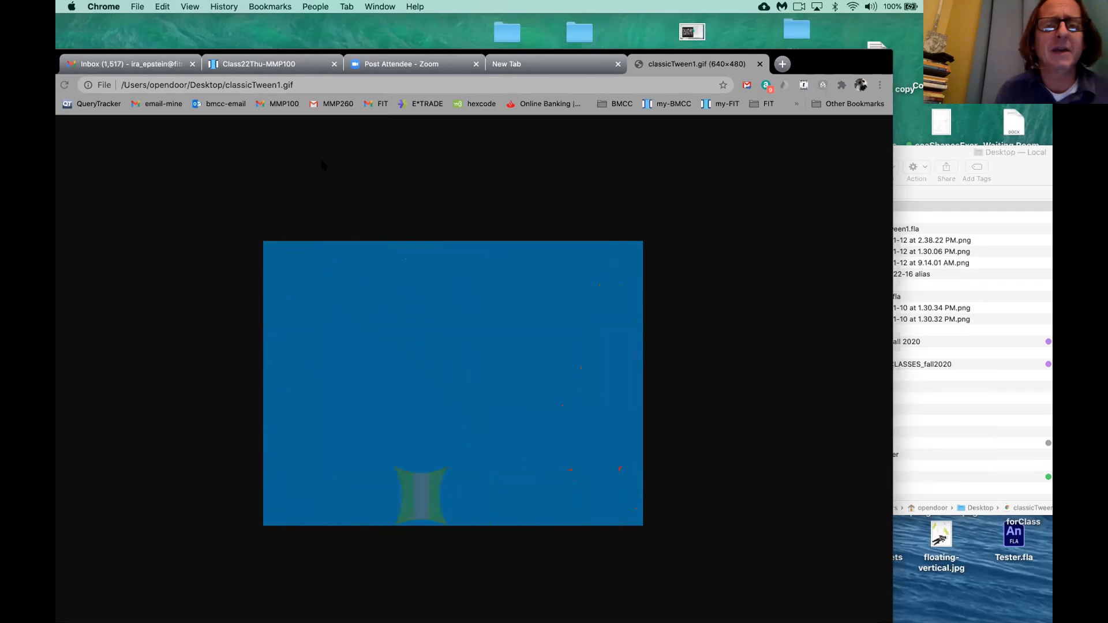
Switch back to Animate, restore the minimized classicTween1.fla window and reopen the animated GIF export settings
key("super+Tab")
key("super+Tab")
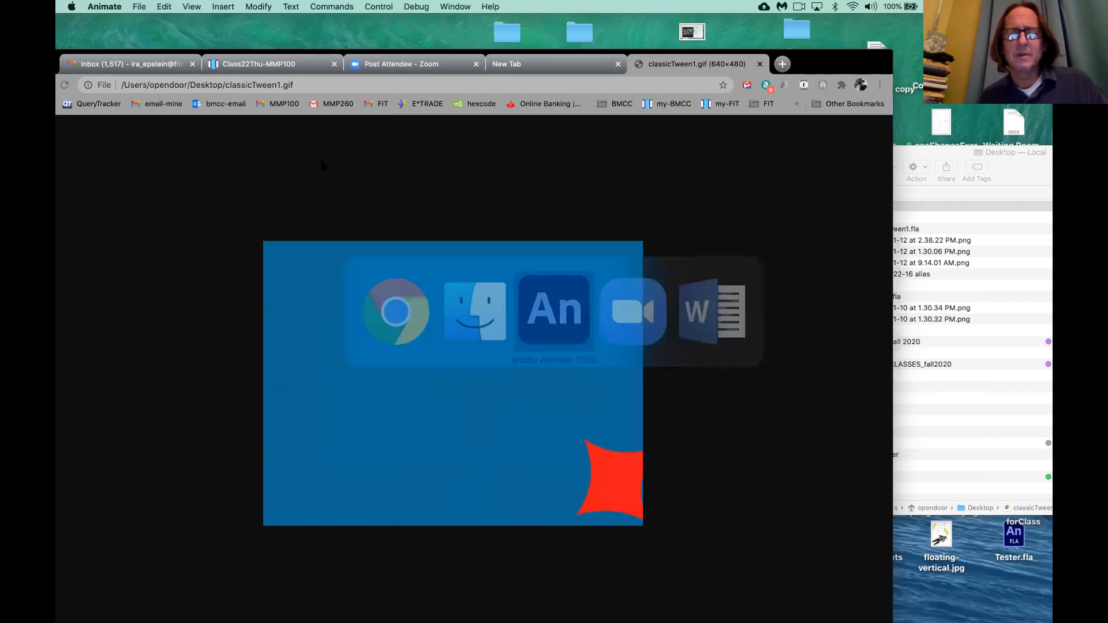
mouse_move(649, 621)
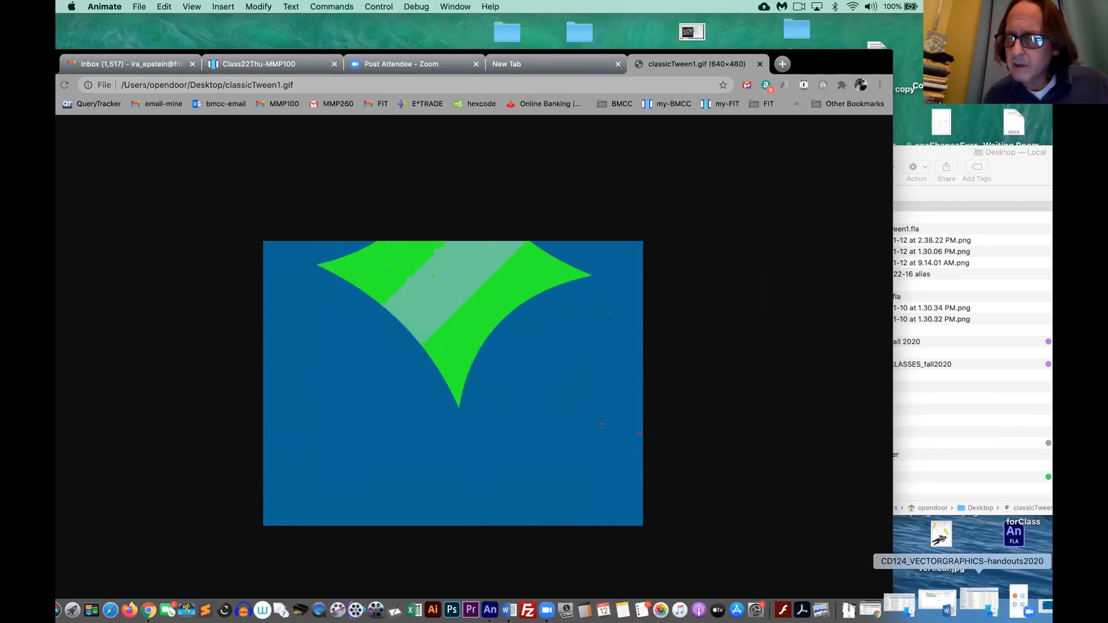
left_click(1008, 603)
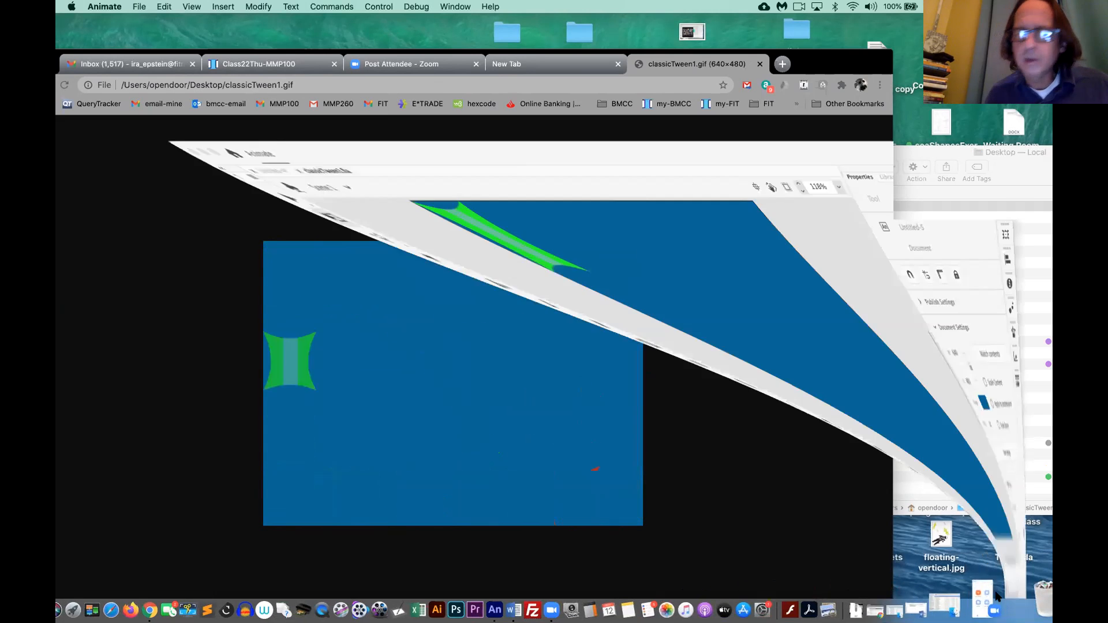
left_click(140, 7)
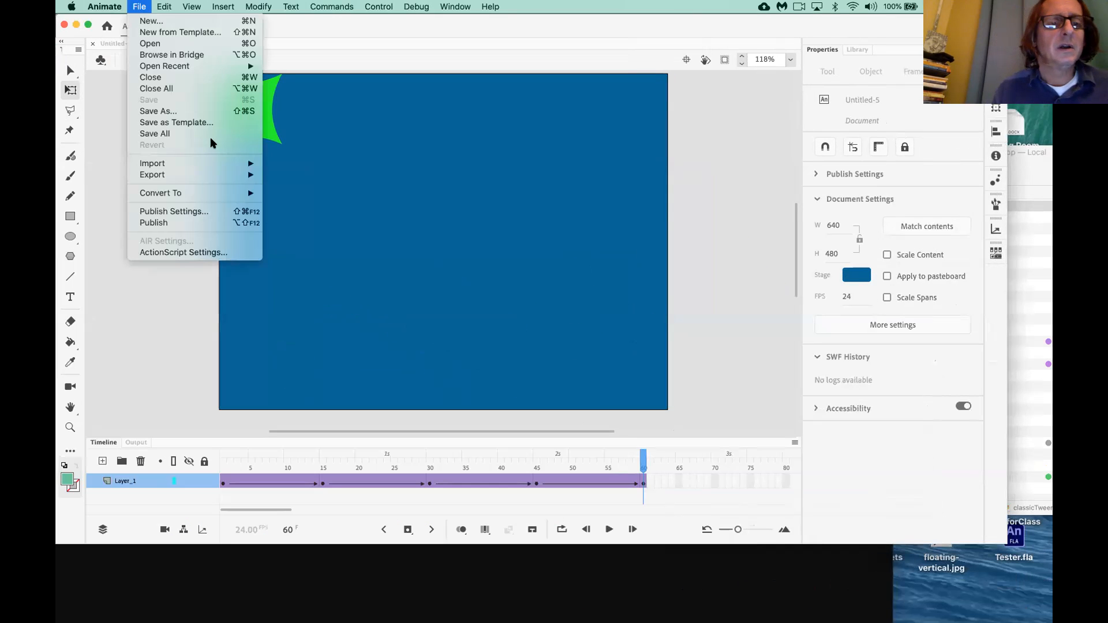
mouse_move(223, 175)
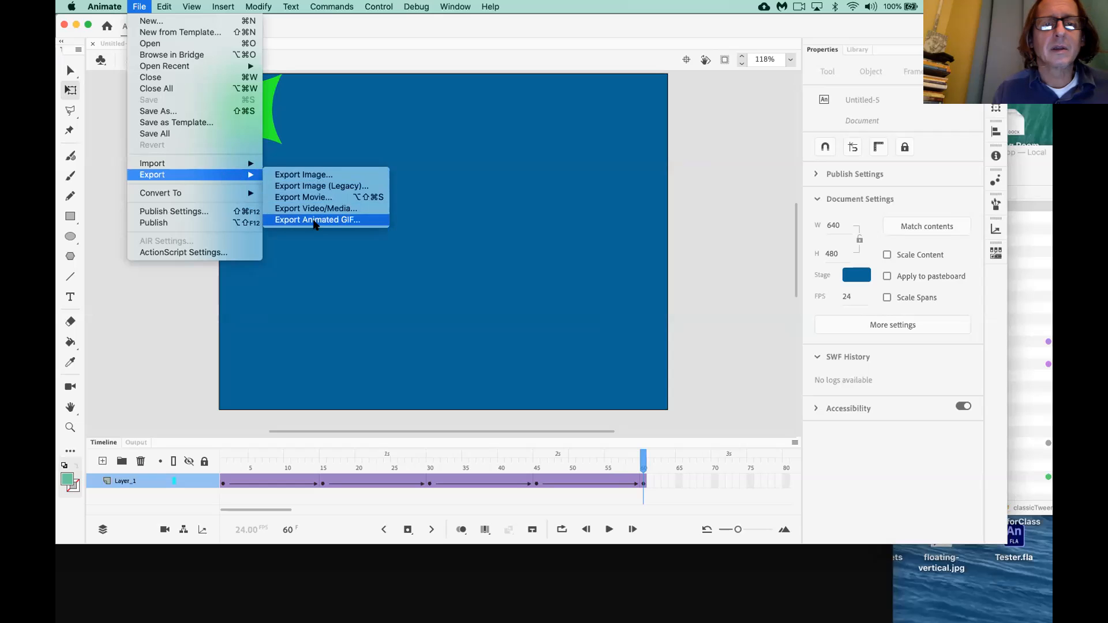
left_click(314, 220)
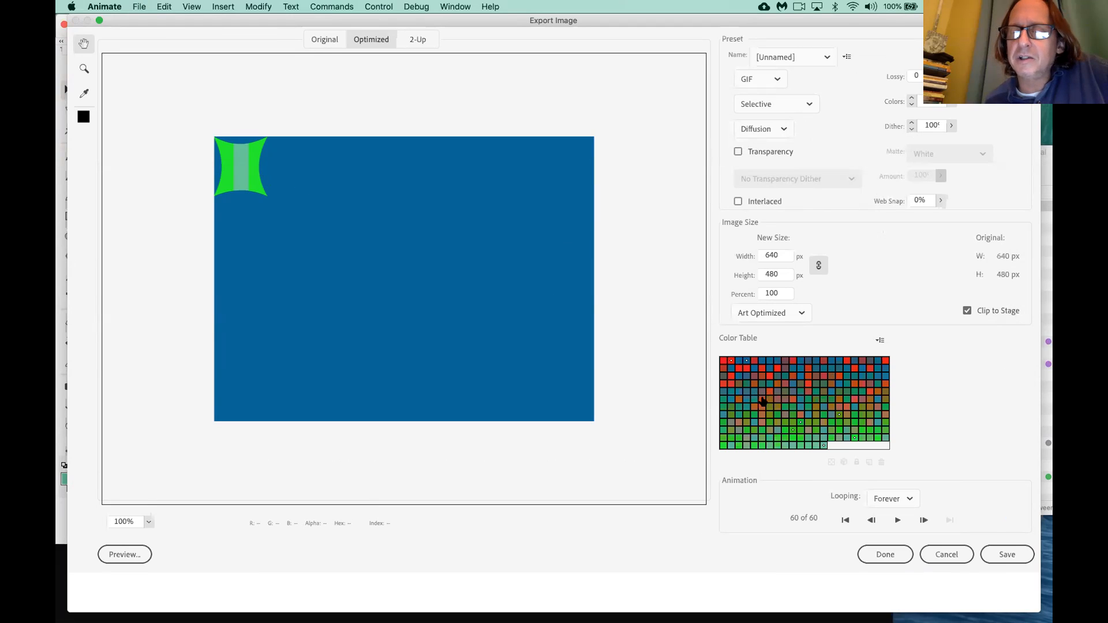
Examine the GIF's color table, its options and the available color reduction palettes, keeping the Selective palette
mouse_move(831, 384)
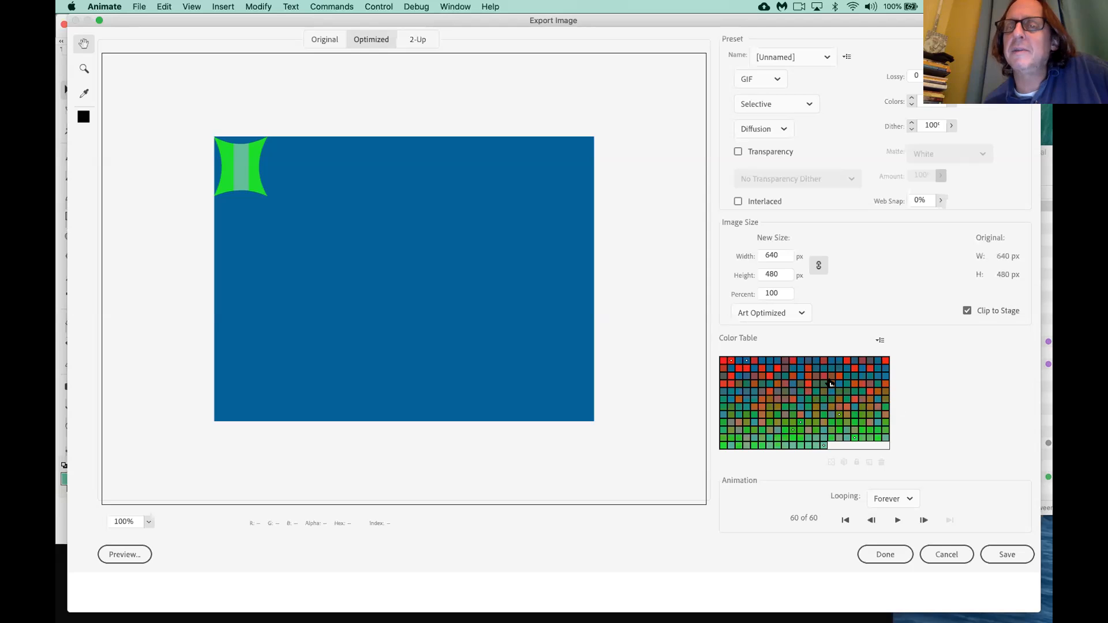
left_click(809, 104)
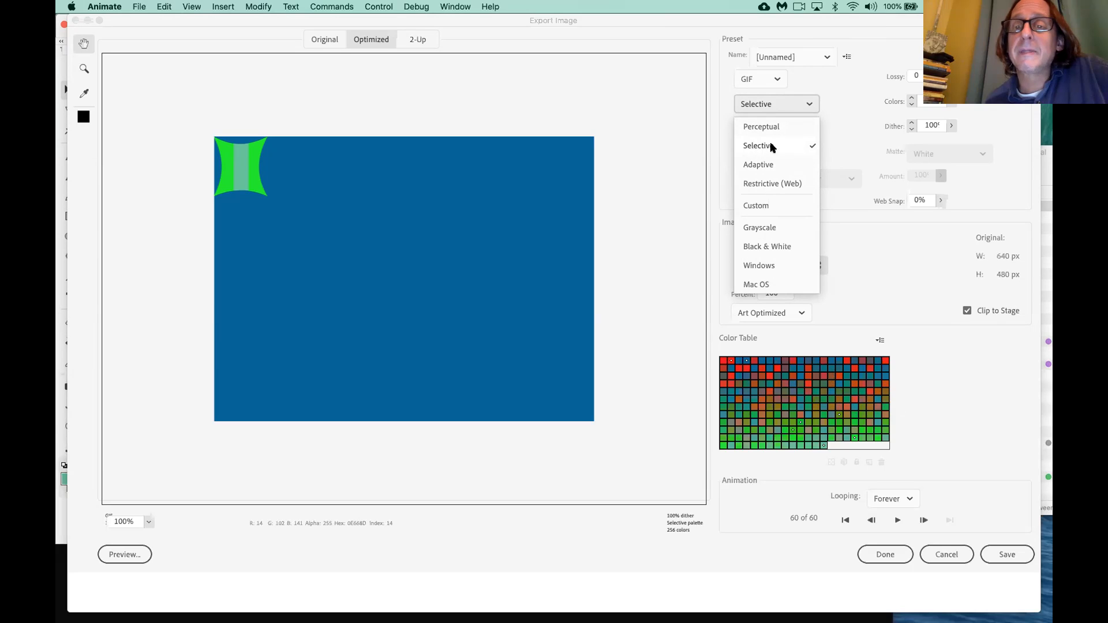
left_click(838, 145)
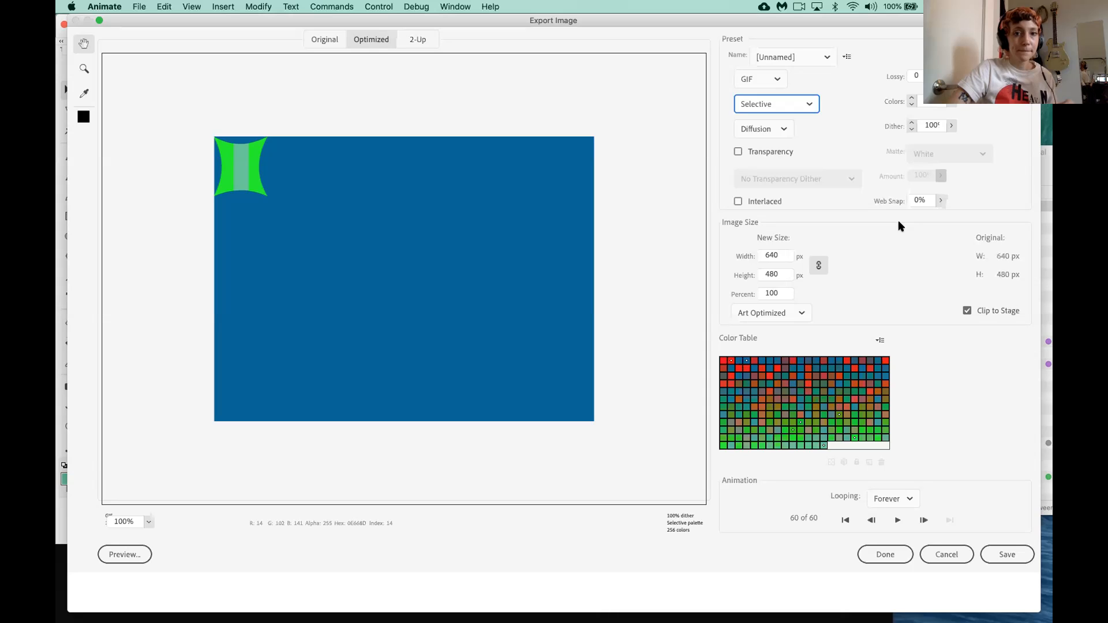
left_click(880, 340)
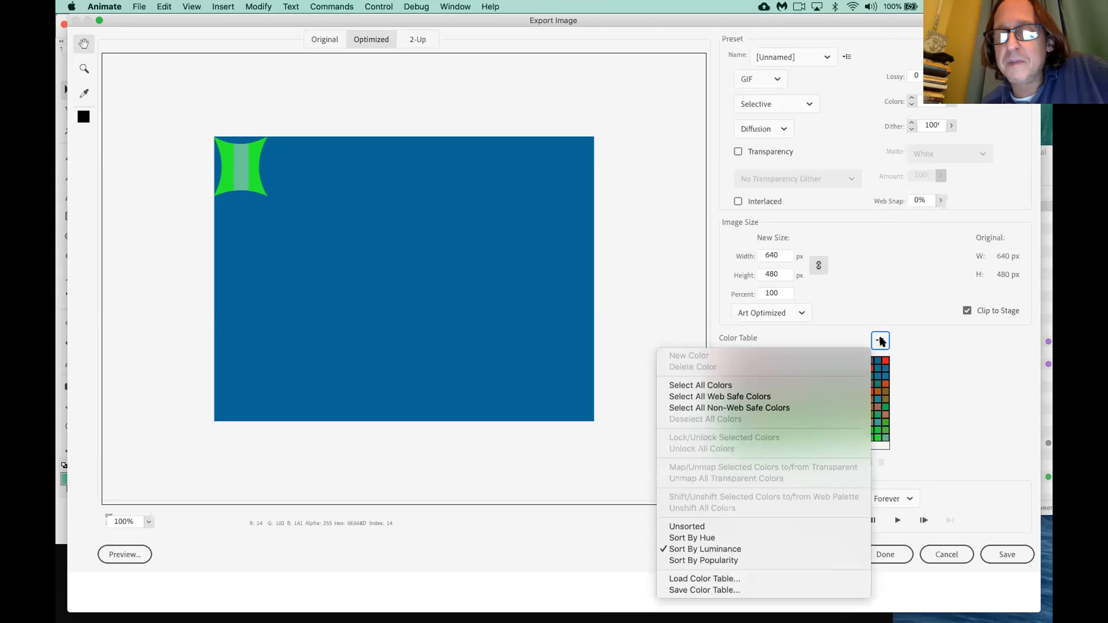
left_click(880, 341)
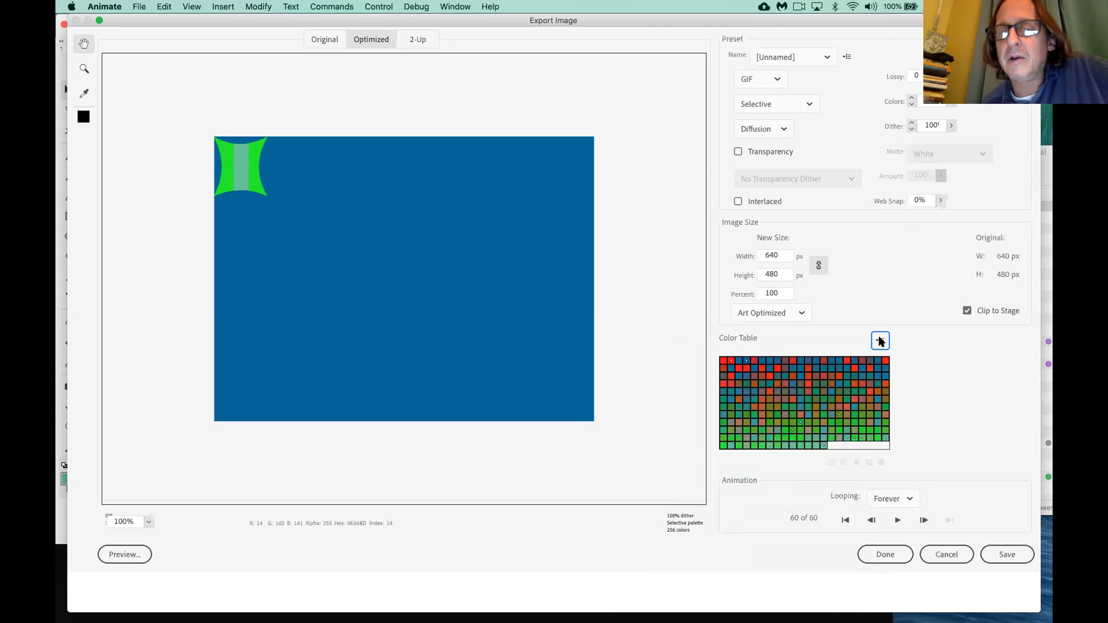
left_click(794, 106)
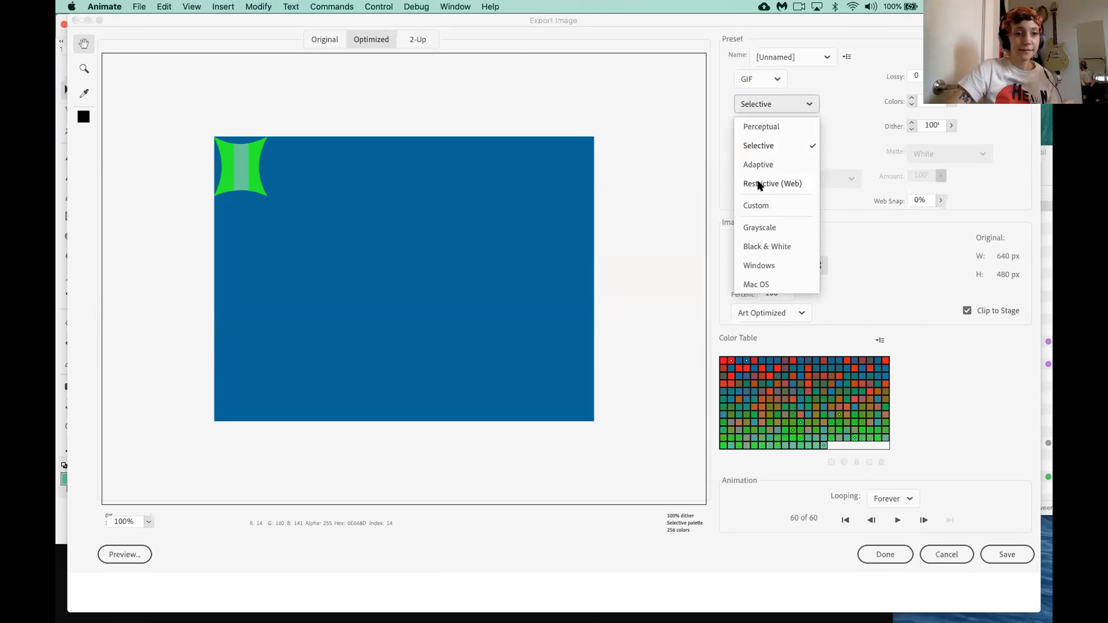
left_click(875, 271)
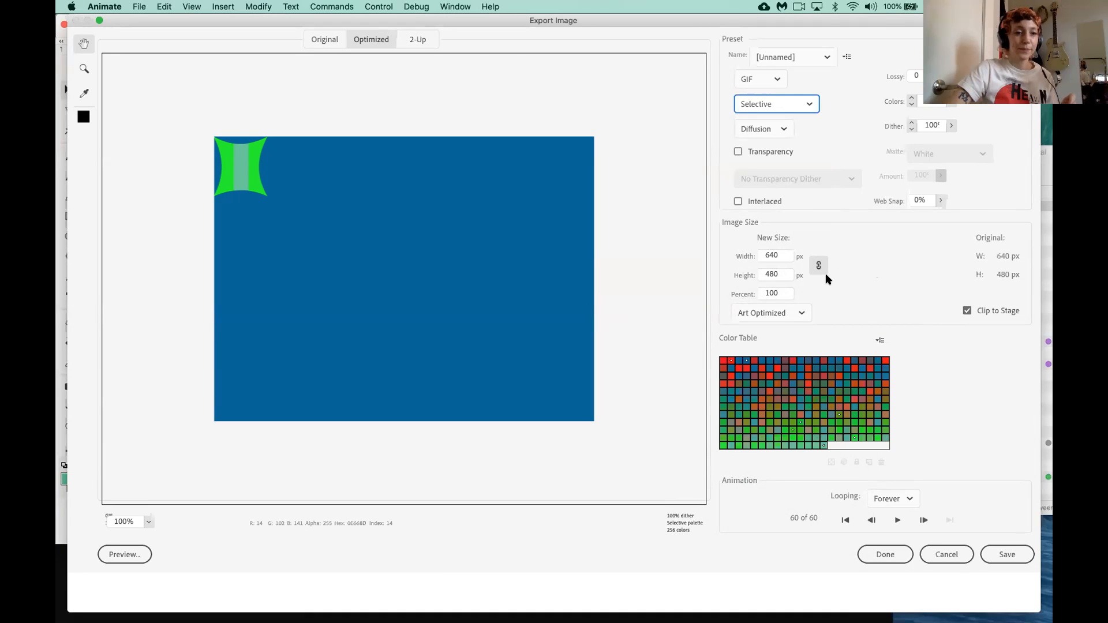
left_click(243, 163)
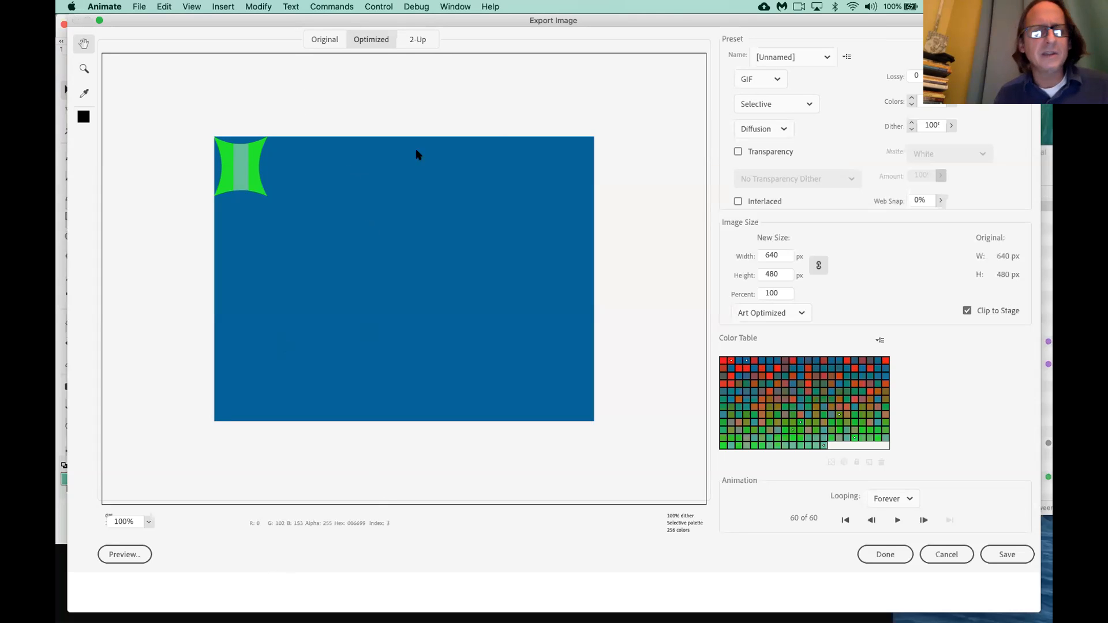
mouse_move(260, 622)
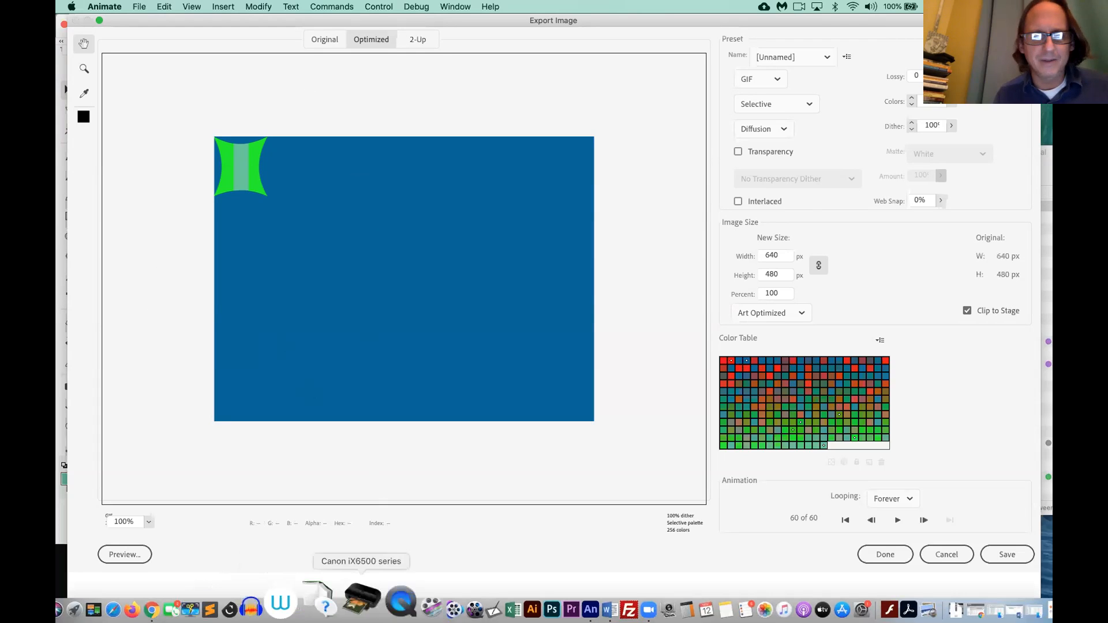